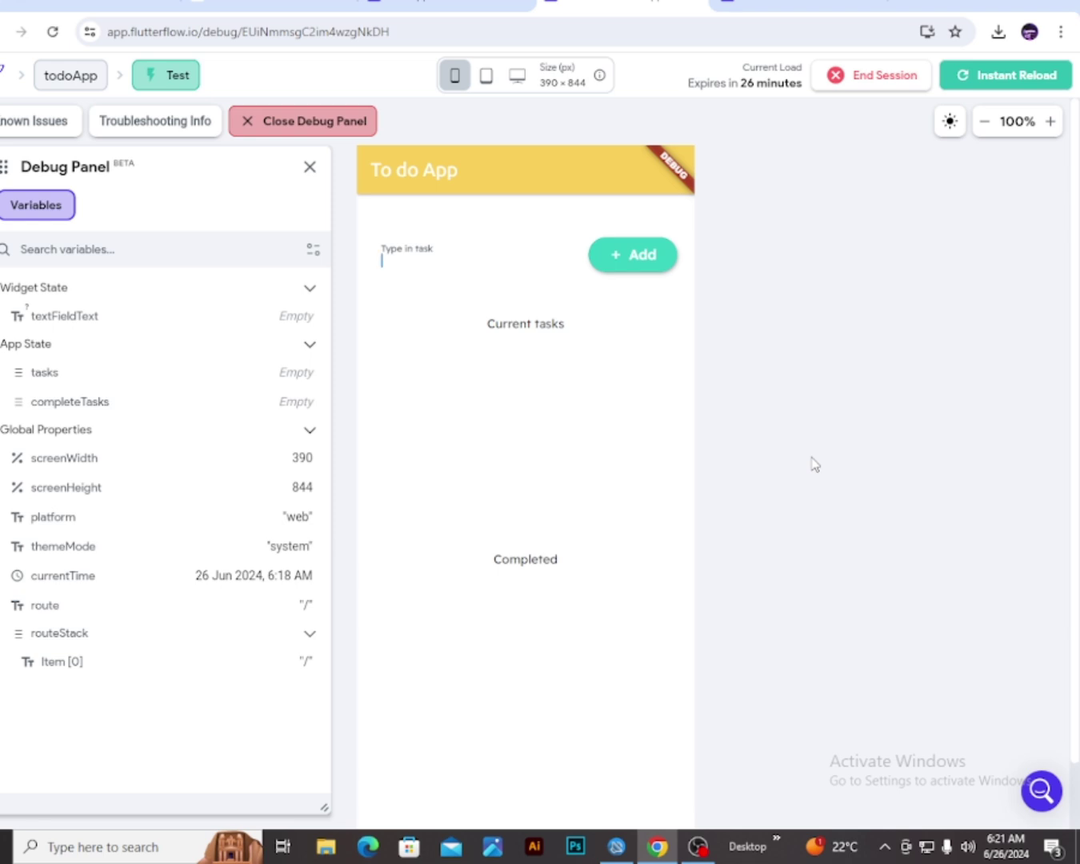
# Add the task "wash my clothes" in the to-do app preview
pyautogui.click(436, 283)
pyautogui.write('wash my clothes')
pyautogui.click(619, 257)
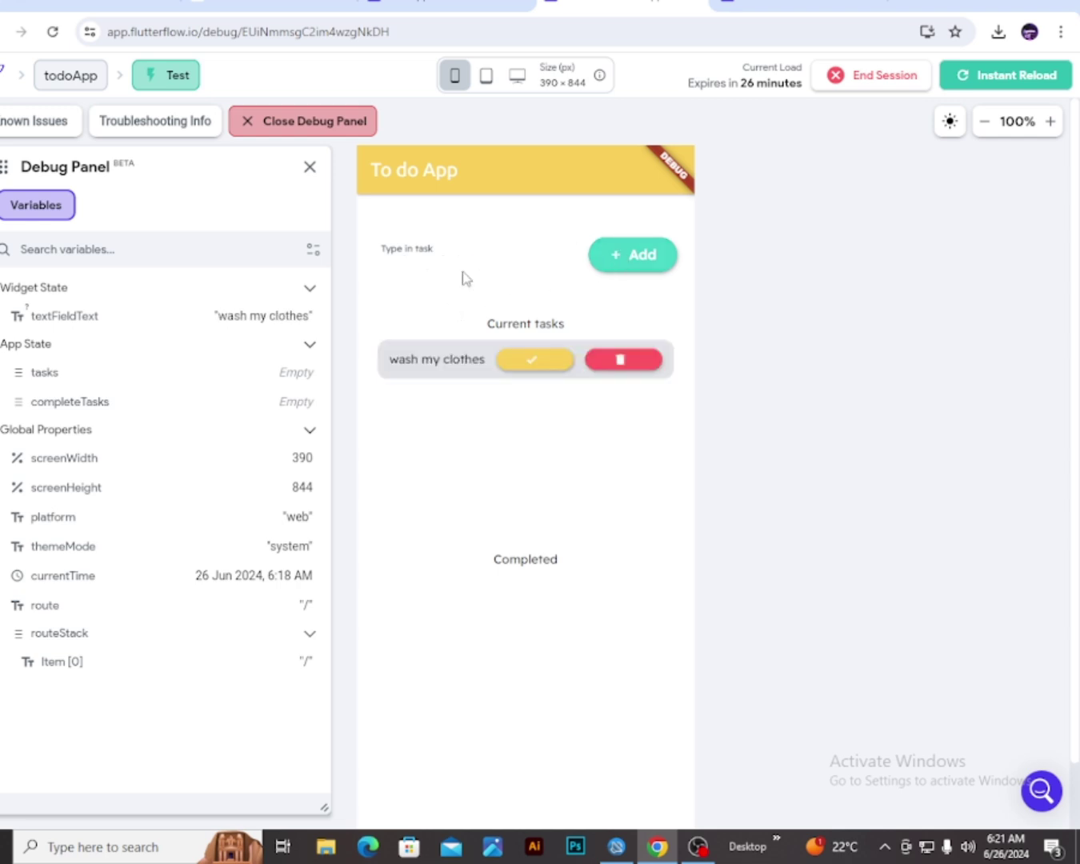
# Add a second task reading "iron the clothes" to the current tasks
pyautogui.click(483, 257)
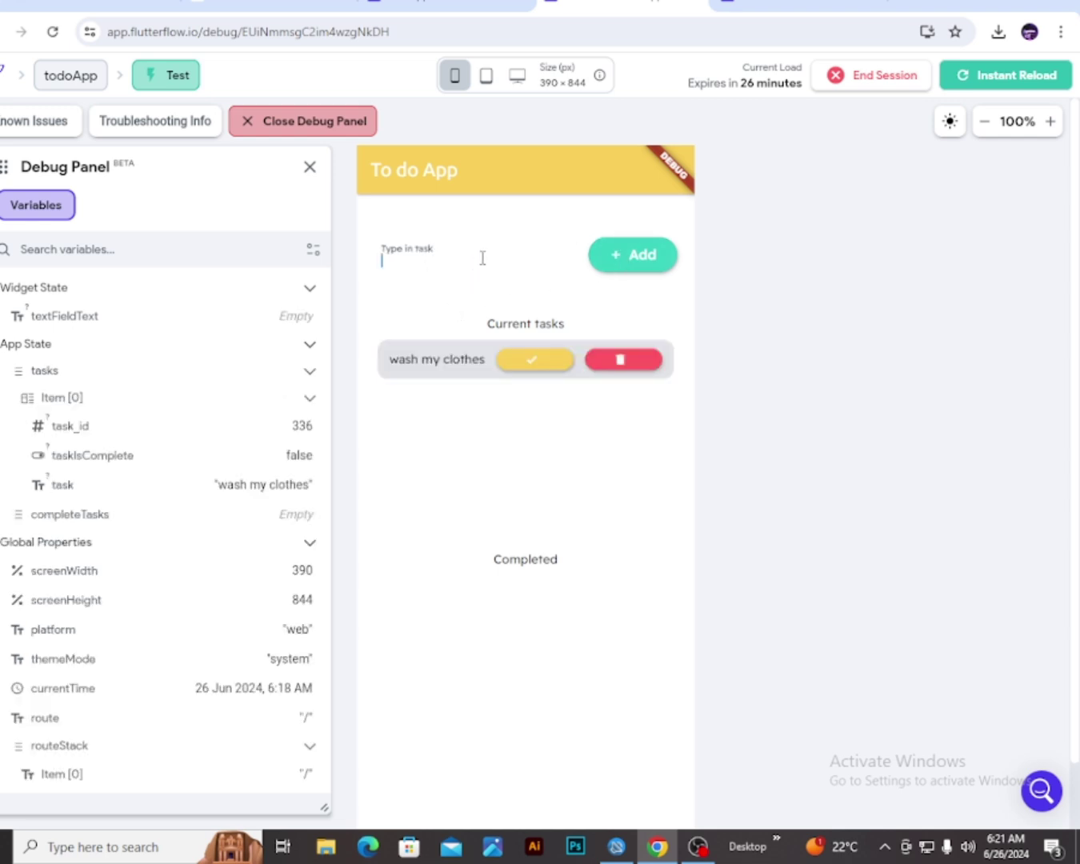
pyautogui.write('iron the vcl')
pyautogui.press('BackSpace')
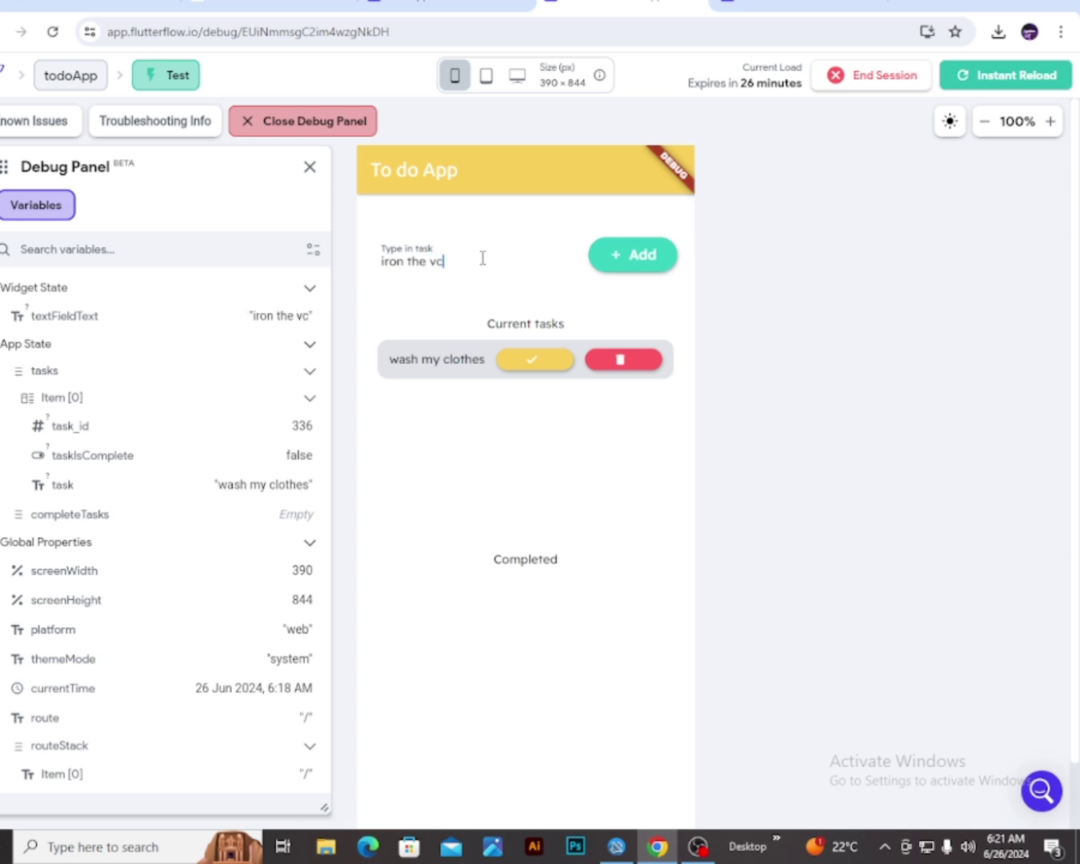
pyautogui.press('BackSpace')
pyautogui.press('BackSpace')
pyautogui.write('clothes')
pyautogui.click(644, 256)
# Add a third task reading "sweep the backyard" to the current tasks
pyautogui.click(487, 254)
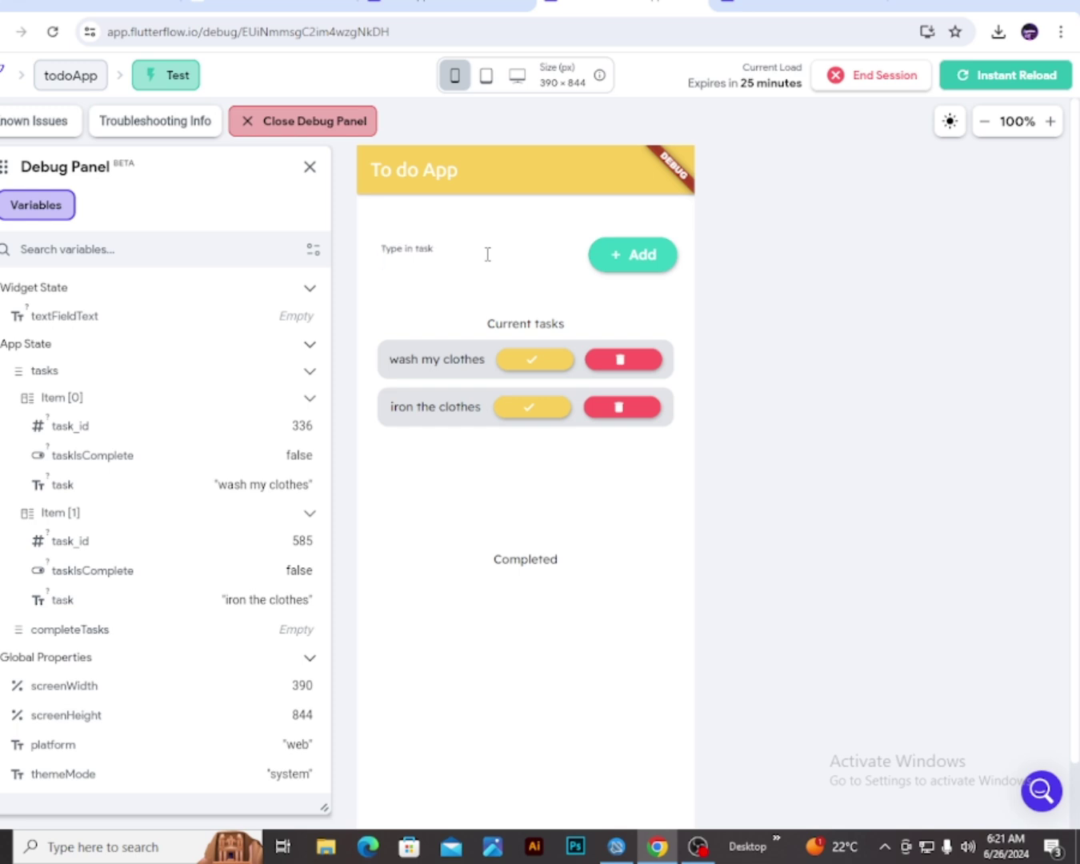
pyautogui.write('sweee')
pyautogui.press('BackSpace')
pyautogui.press('BackSpace')
pyautogui.write('p the backyas')
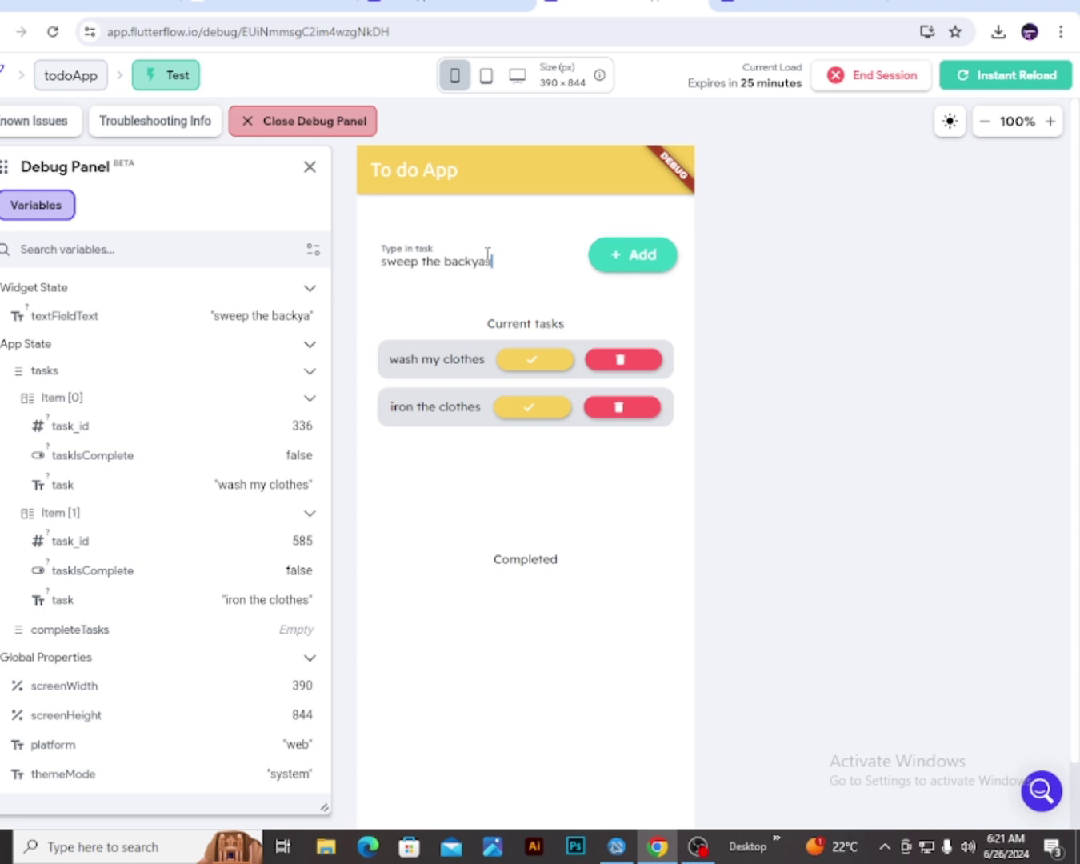
pyautogui.press('BackSpace')
pyautogui.write('rd')
pyautogui.click(609, 261)
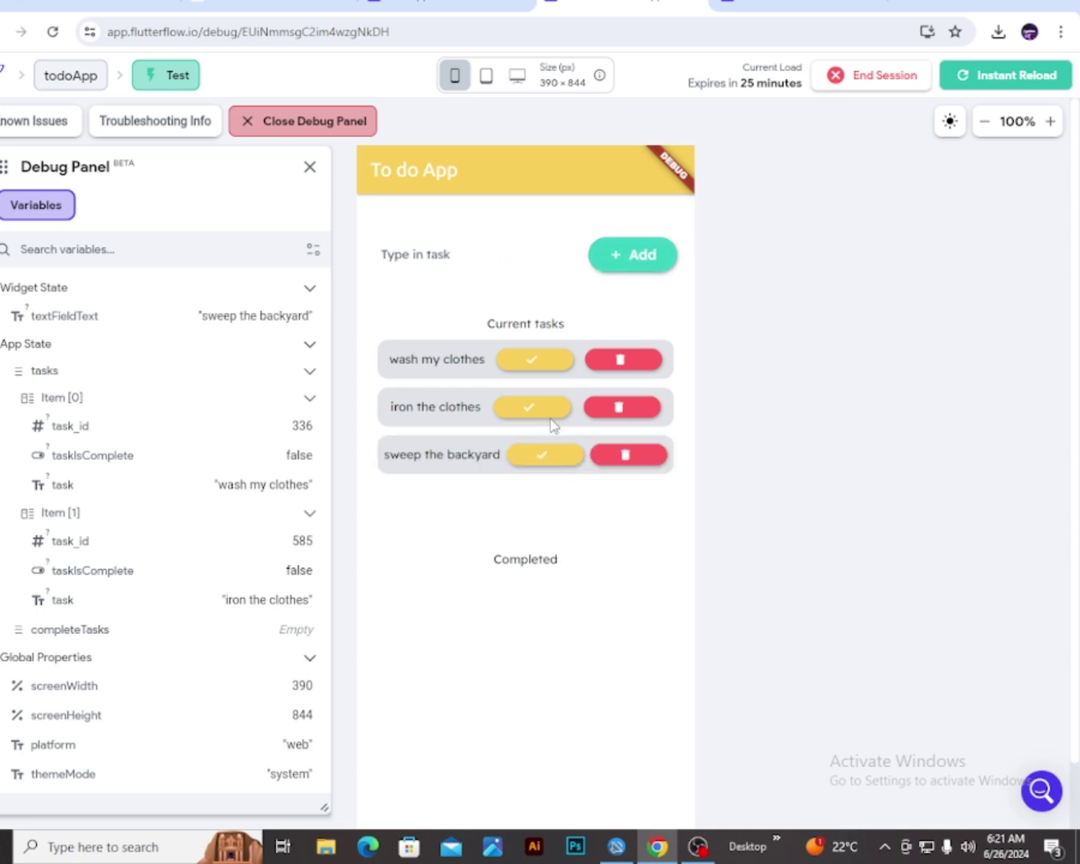
# Mark "wash my clothes" and "iron the clothes" as completed and delete the "sweep the backyard" task
pyautogui.click(545, 365)
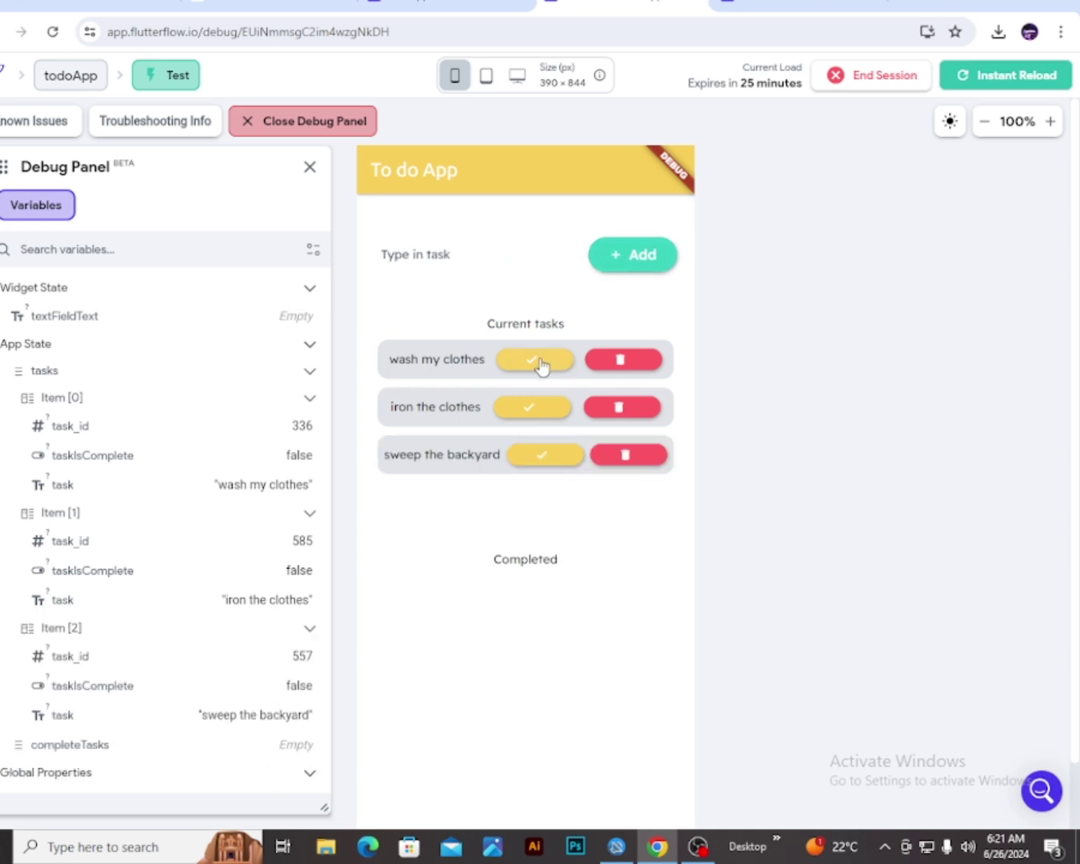
pyautogui.click(547, 366)
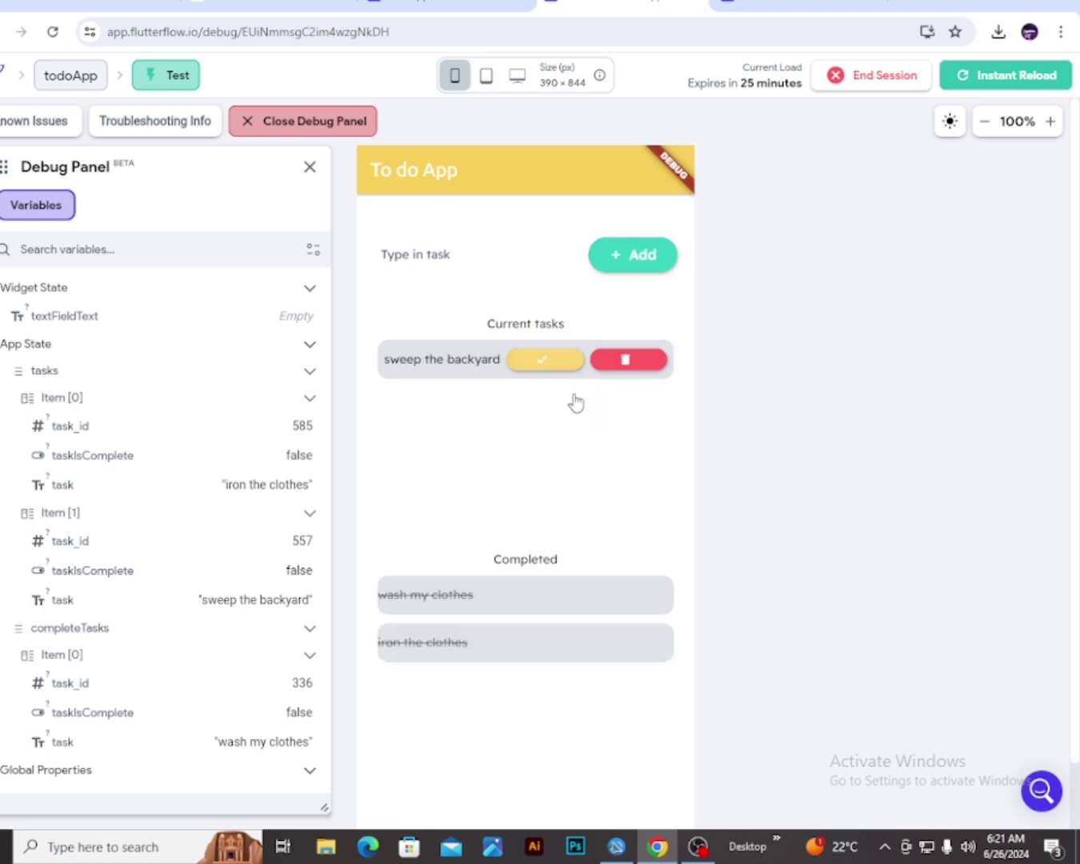
pyautogui.click(625, 363)
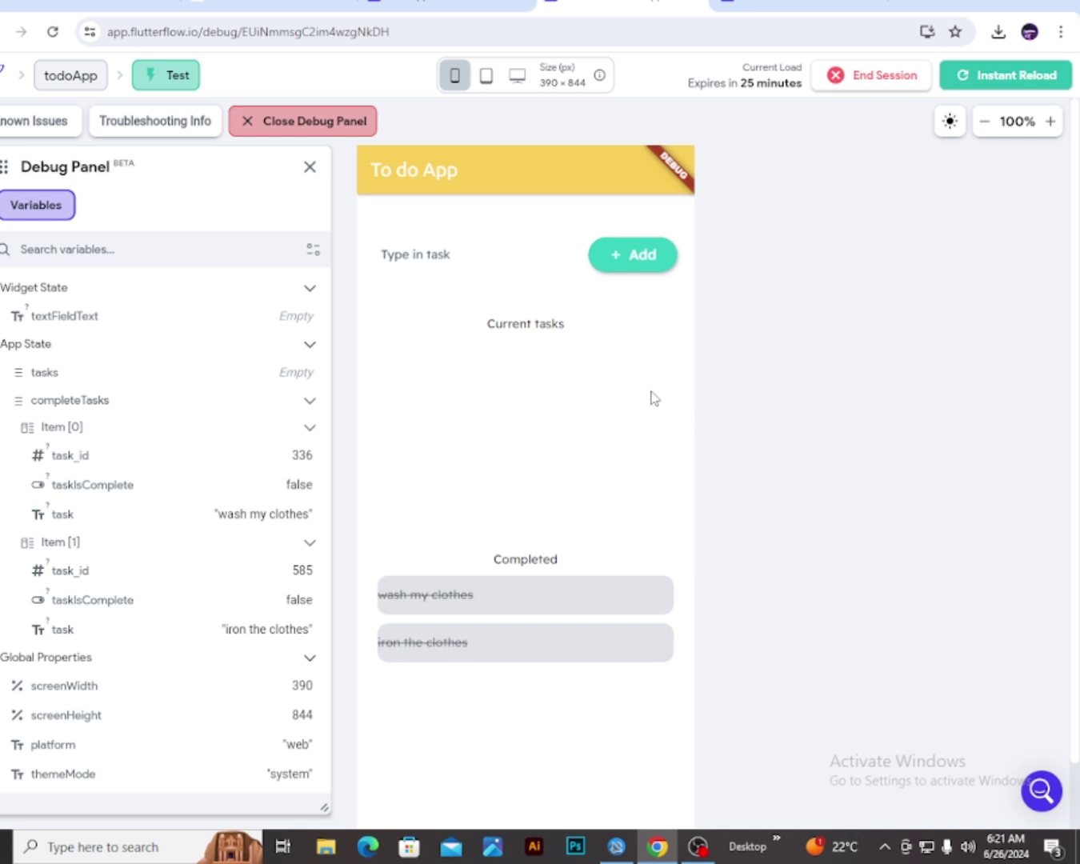
# Switch to the project creation page and try to create a blank project named to_doo1
pyautogui.click(799, 4)
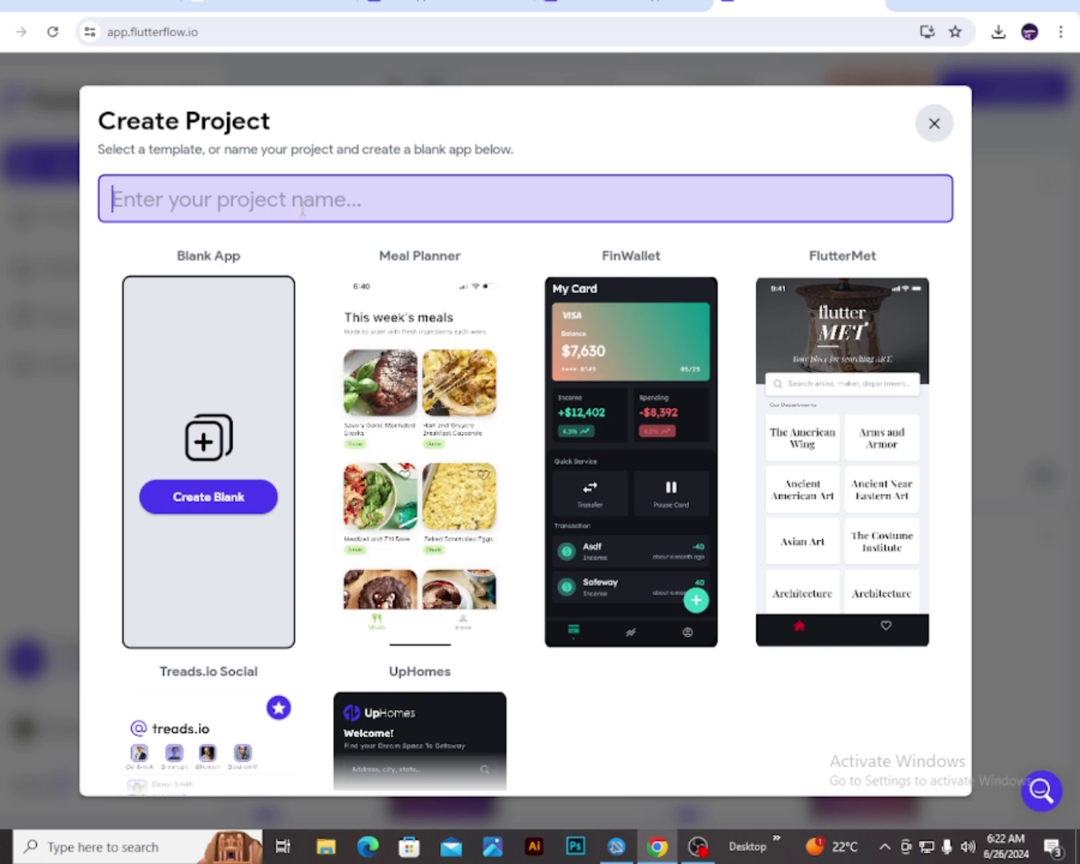
pyautogui.write('to')
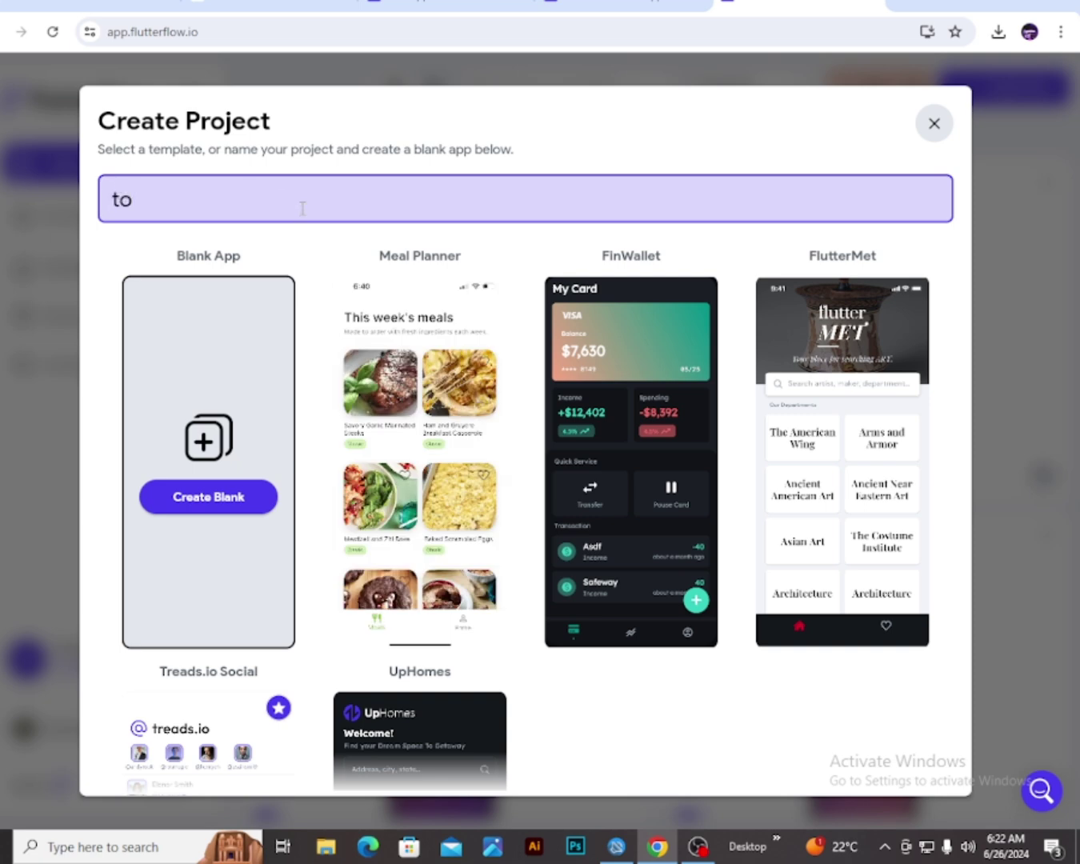
pyautogui.write('_doo1')
pyautogui.click(230, 499)
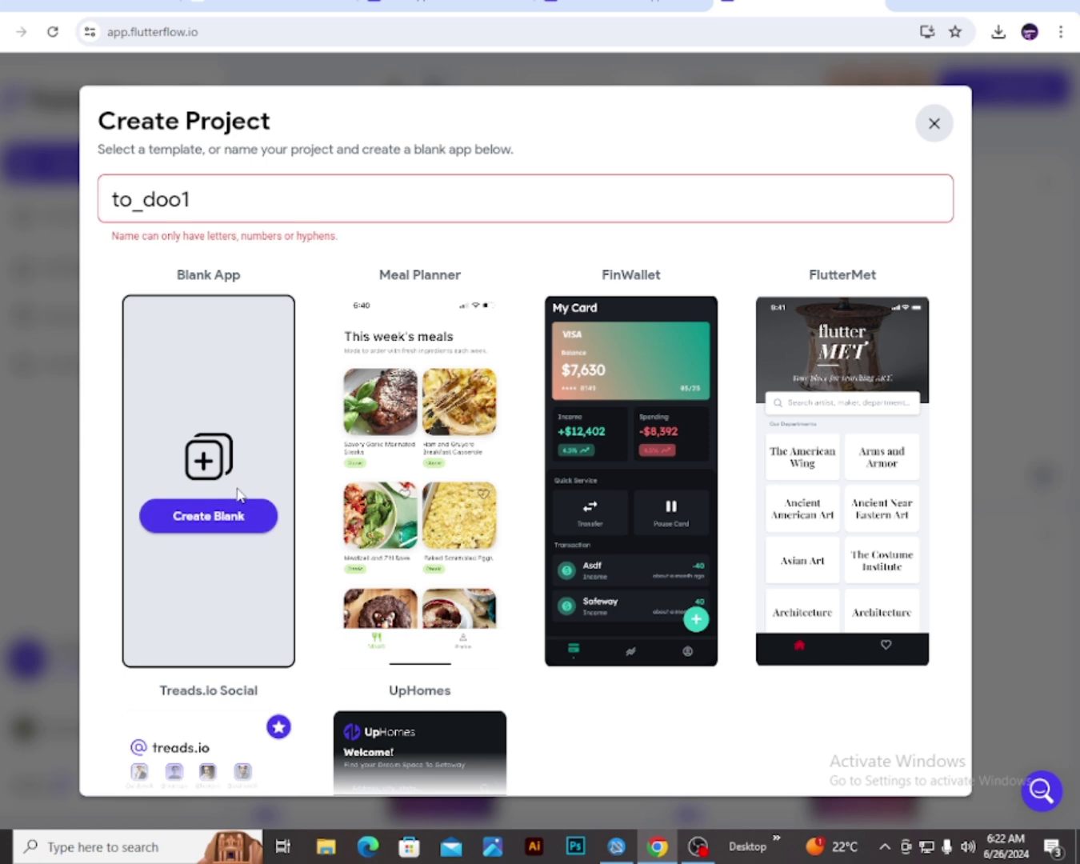
# Correct the project name to toDoo, create it as a blank app and skip the welcome introduction
pyautogui.click(208, 208)
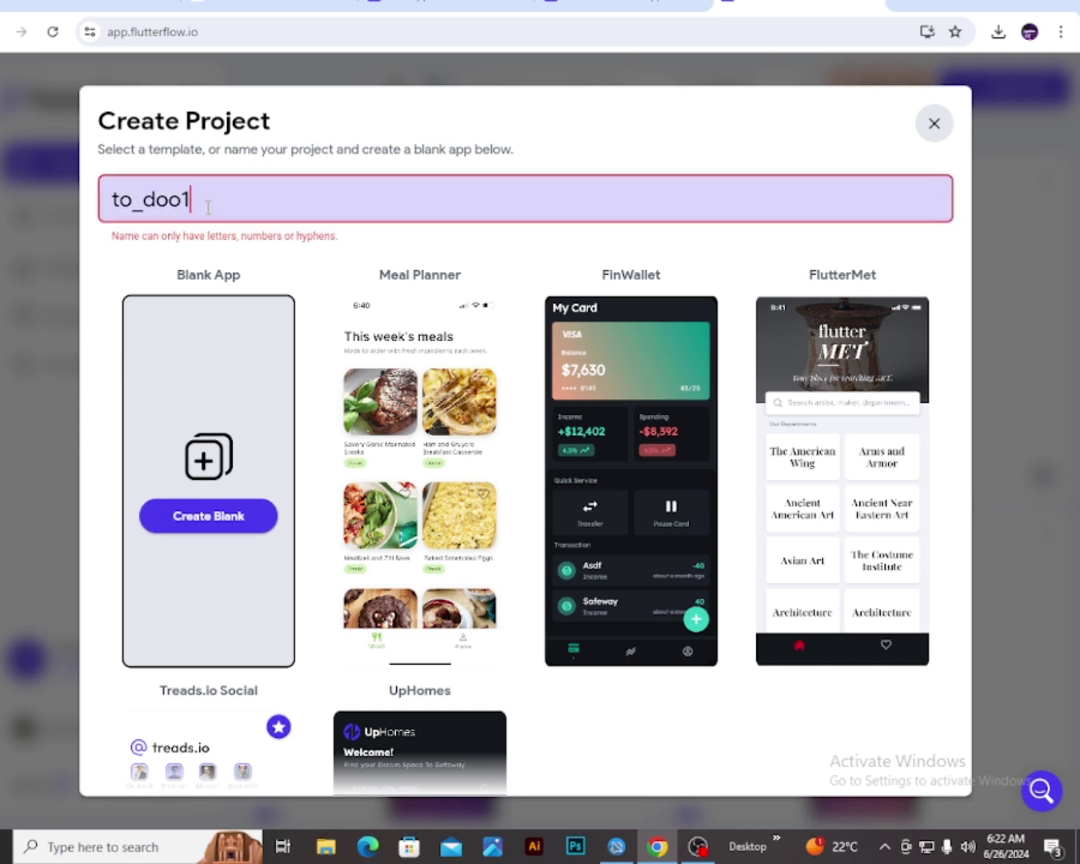
pyautogui.press('BackSpace')
pyautogui.click(157, 201)
pyautogui.click(147, 204)
pyautogui.press('BackSpace')
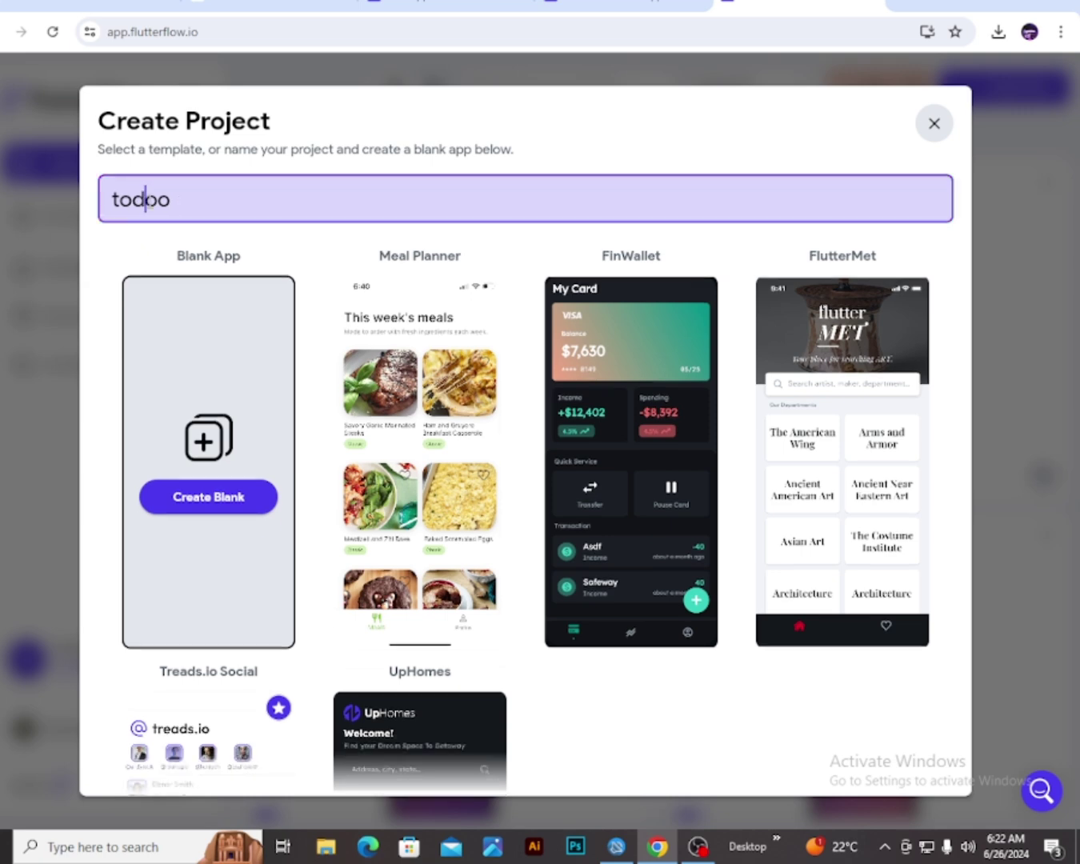
pyautogui.press('Delete')
pyautogui.write('D')
pyautogui.click(209, 499)
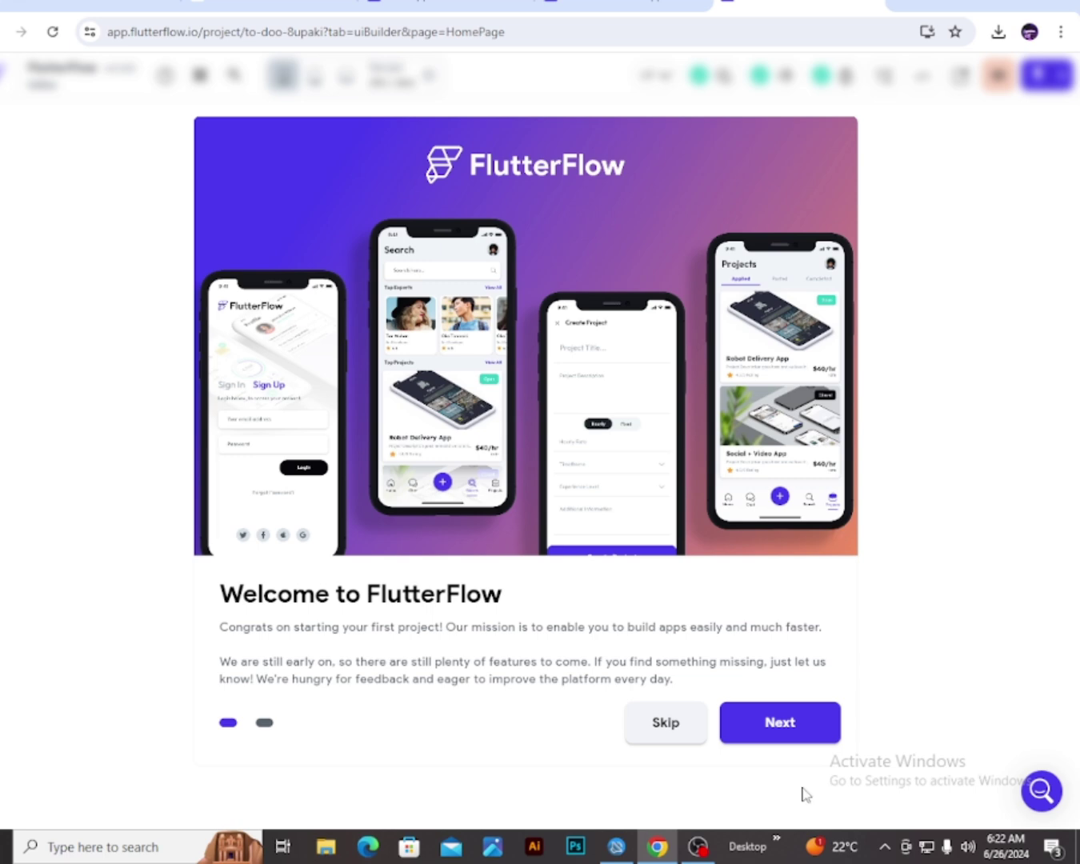
pyautogui.click(671, 736)
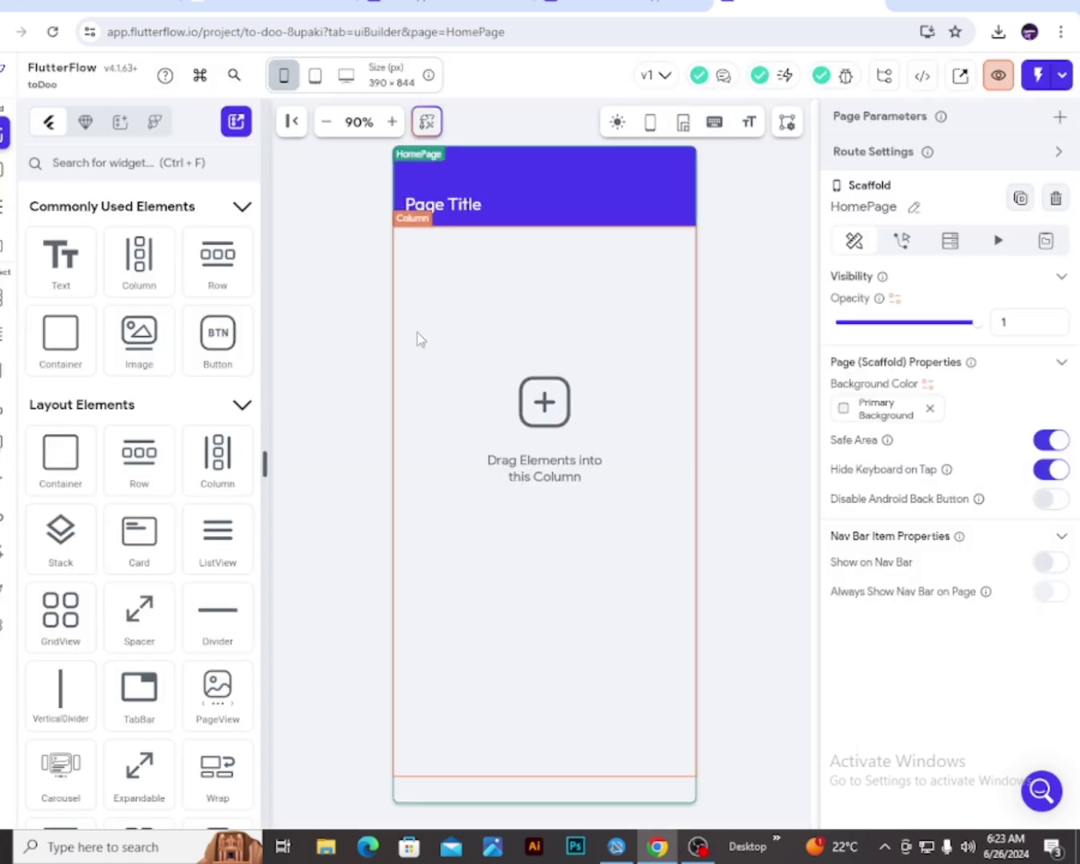
# Set the background color of the home page's AppBar to the Warning theme color
pyautogui.click(485, 174)
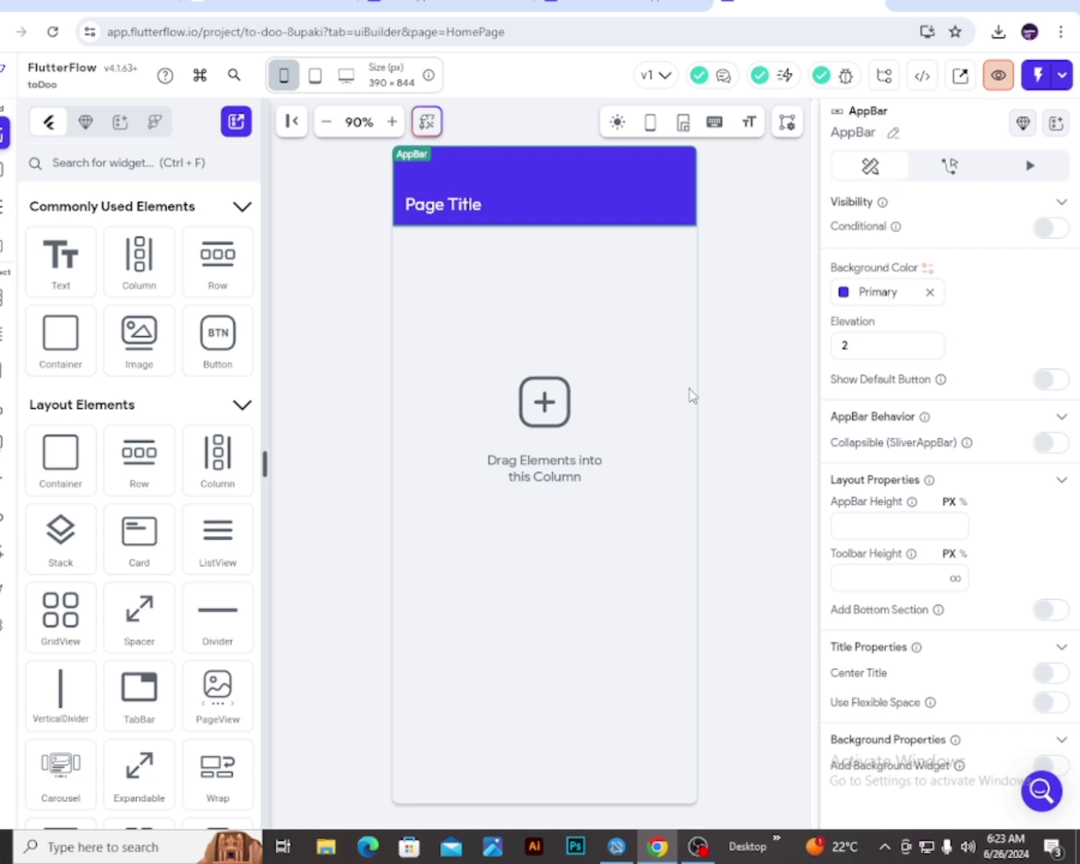
pyautogui.click(3, 207)
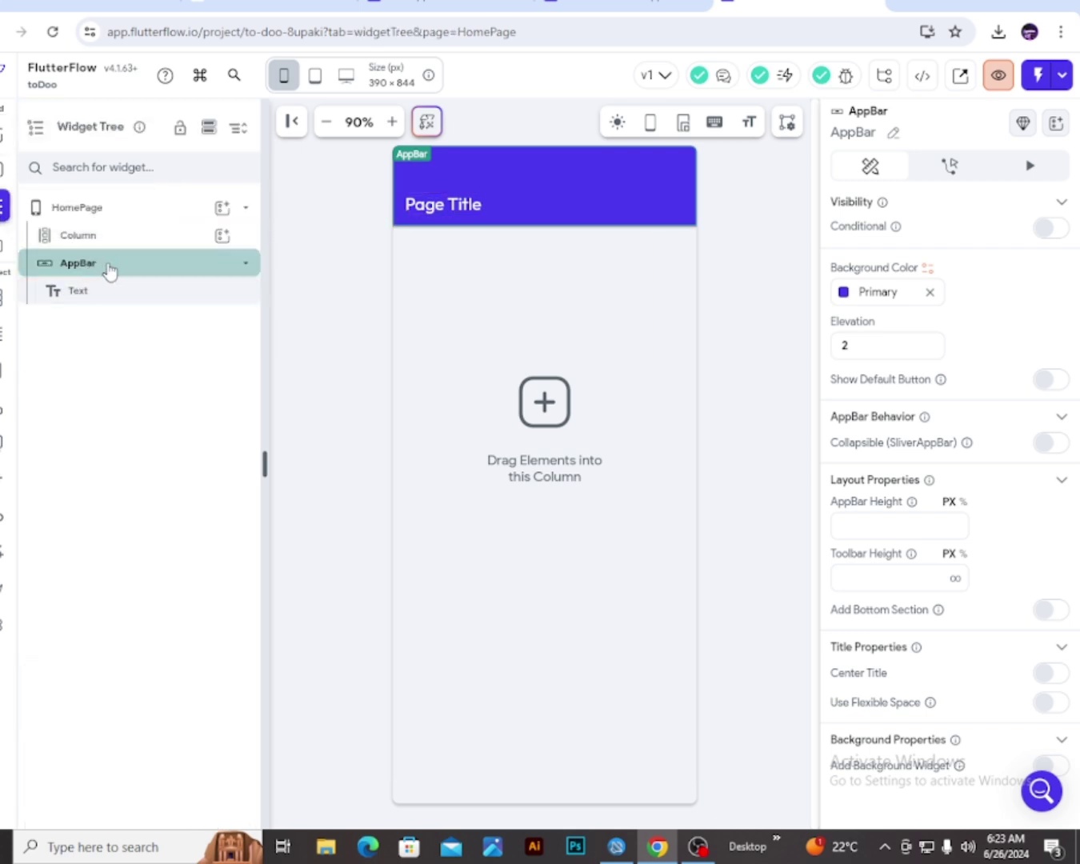
pyautogui.click(119, 266)
pyautogui.click(127, 267)
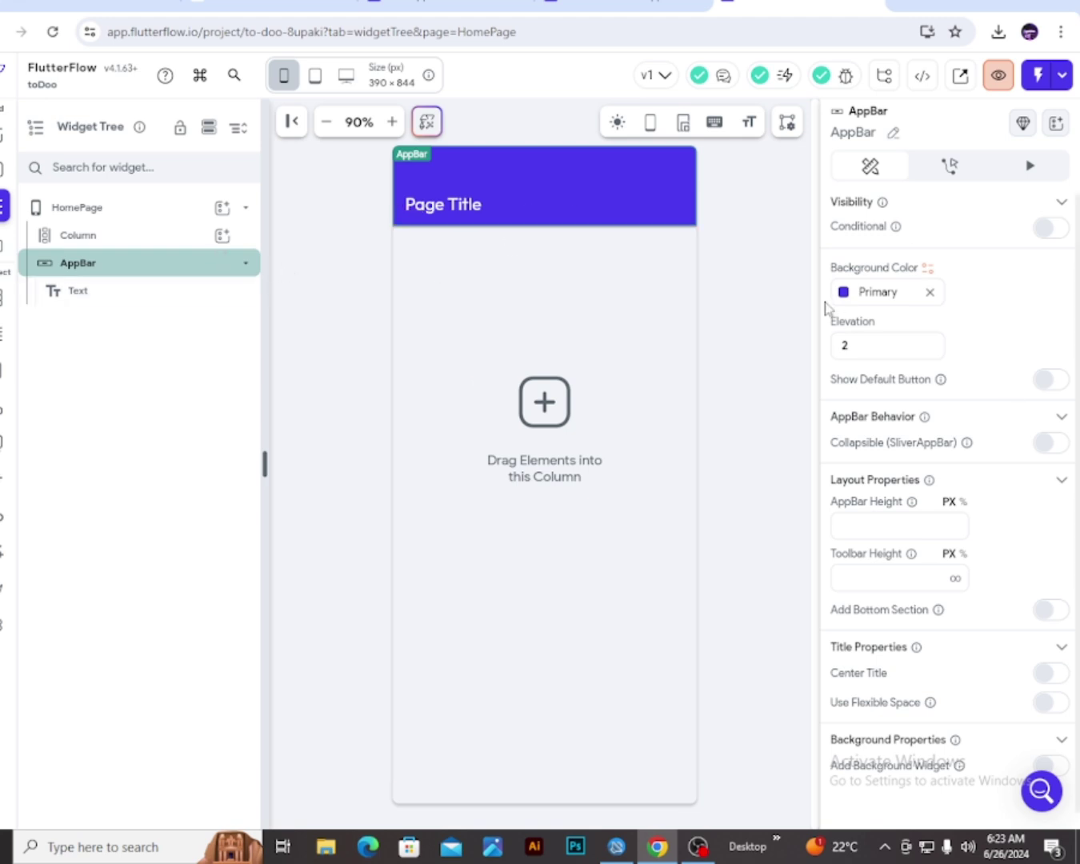
pyautogui.click(876, 294)
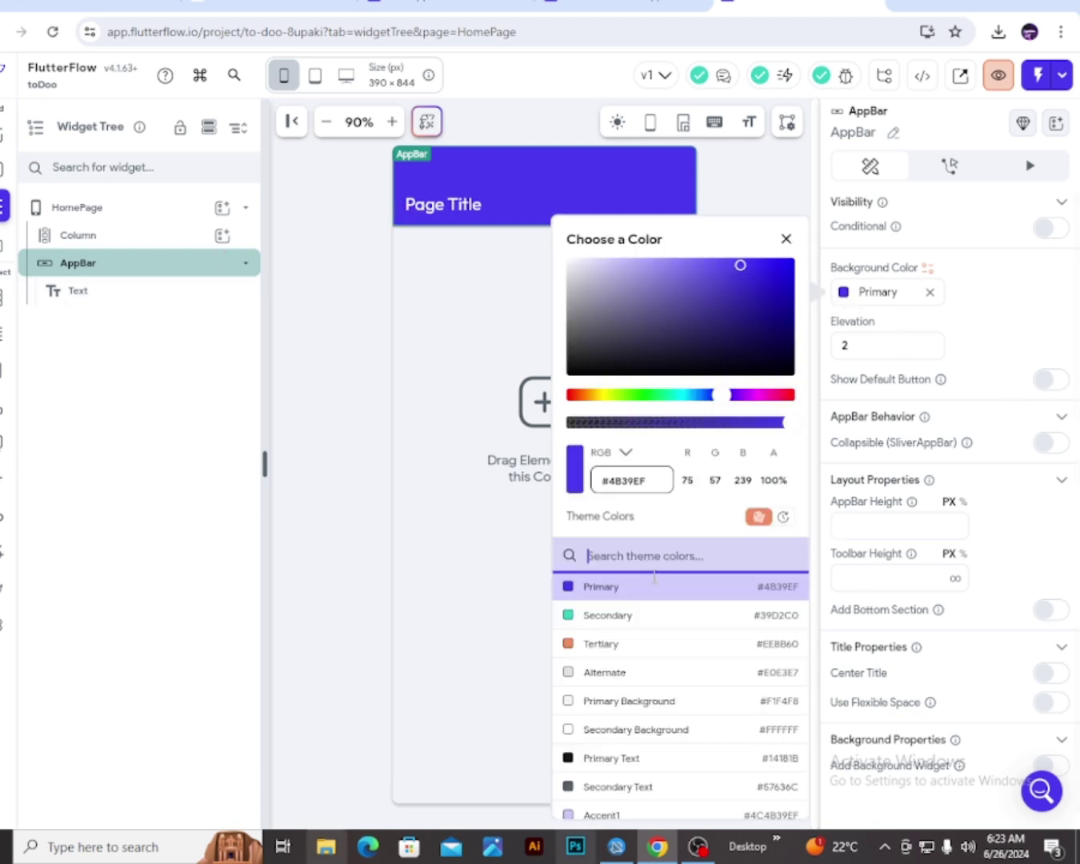
pyautogui.scroll(-3, 671, 649)
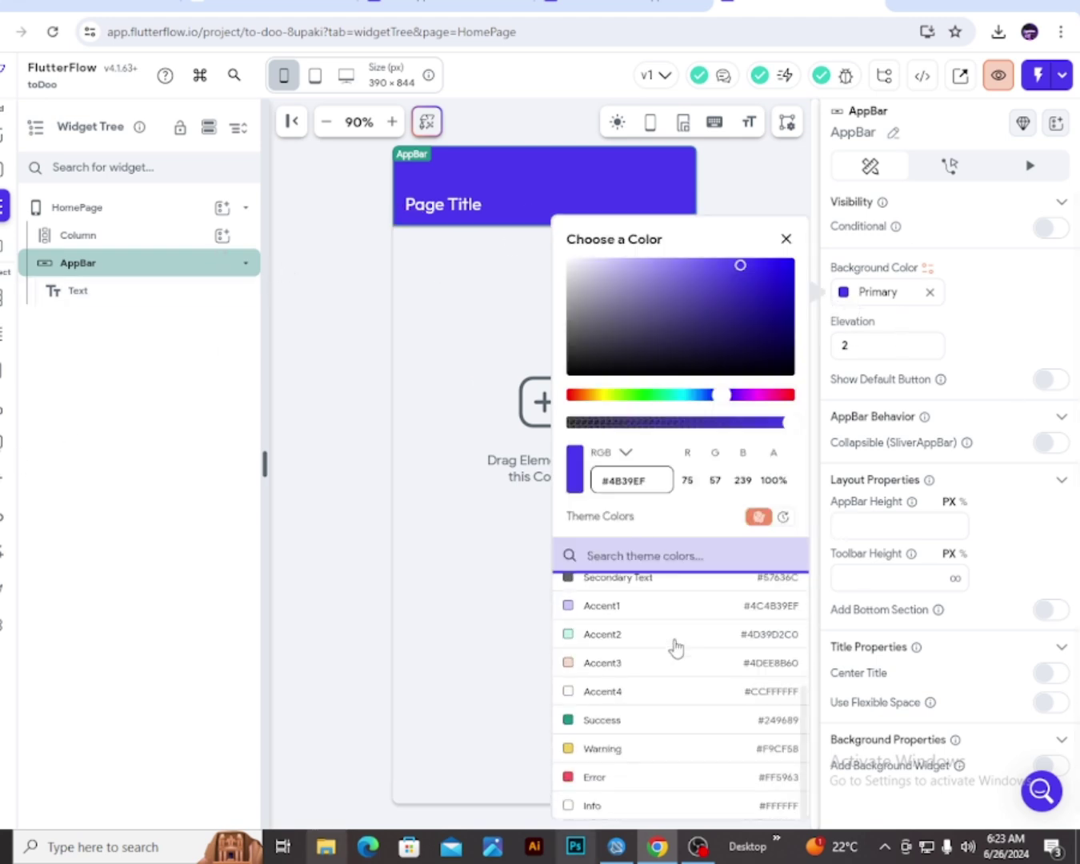
pyautogui.click(579, 754)
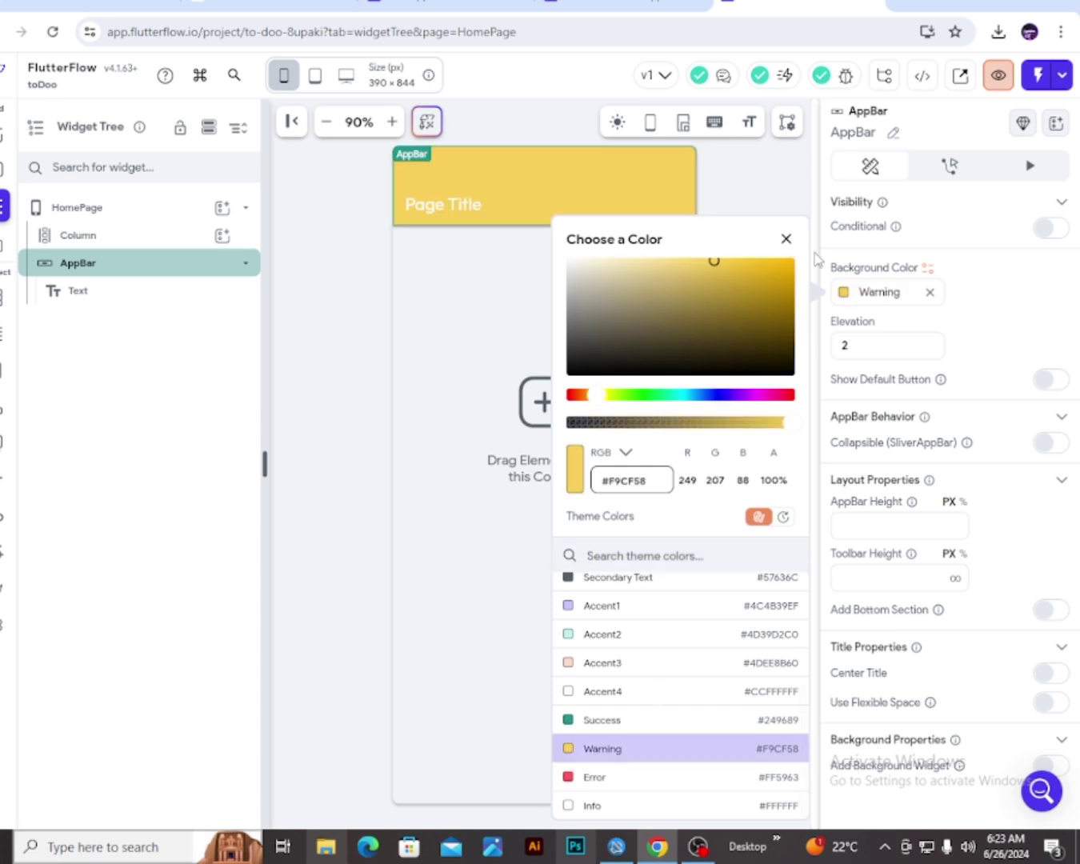
pyautogui.click(814, 254)
pyautogui.scroll(-1, 950, 328)
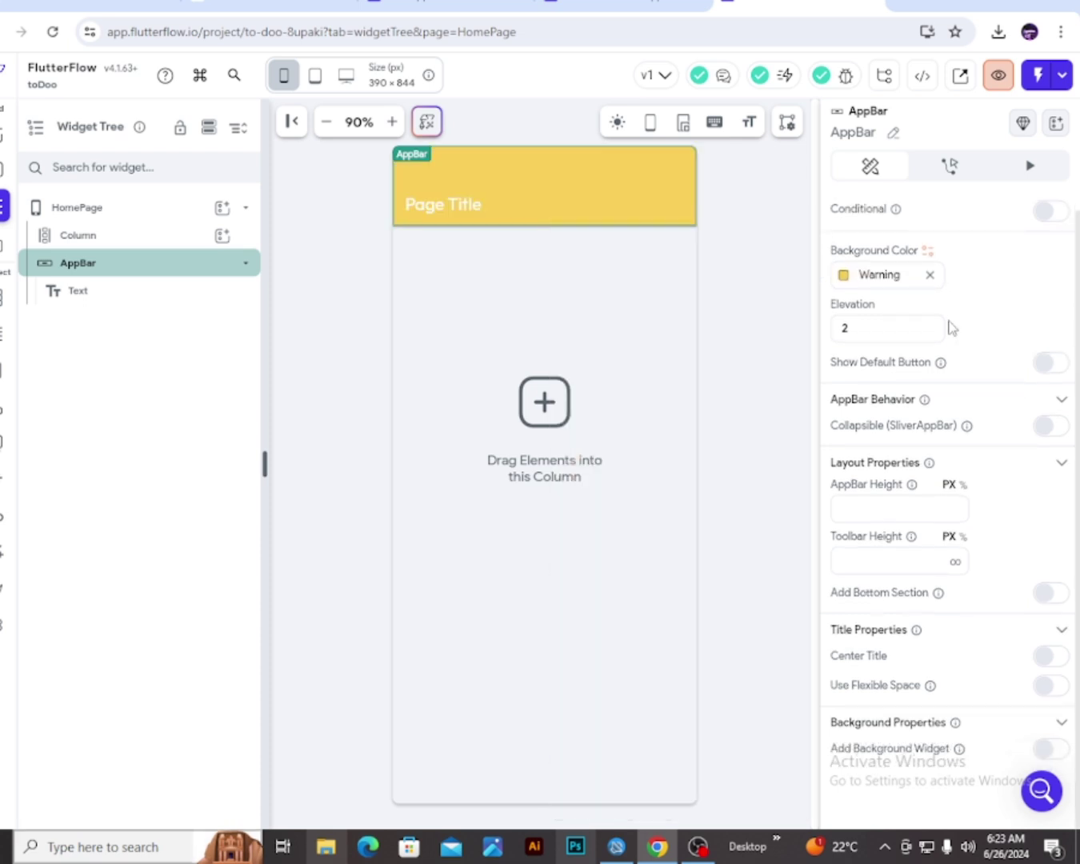
# Change the AppBar's title text to "To doo App"
pyautogui.click(450, 205)
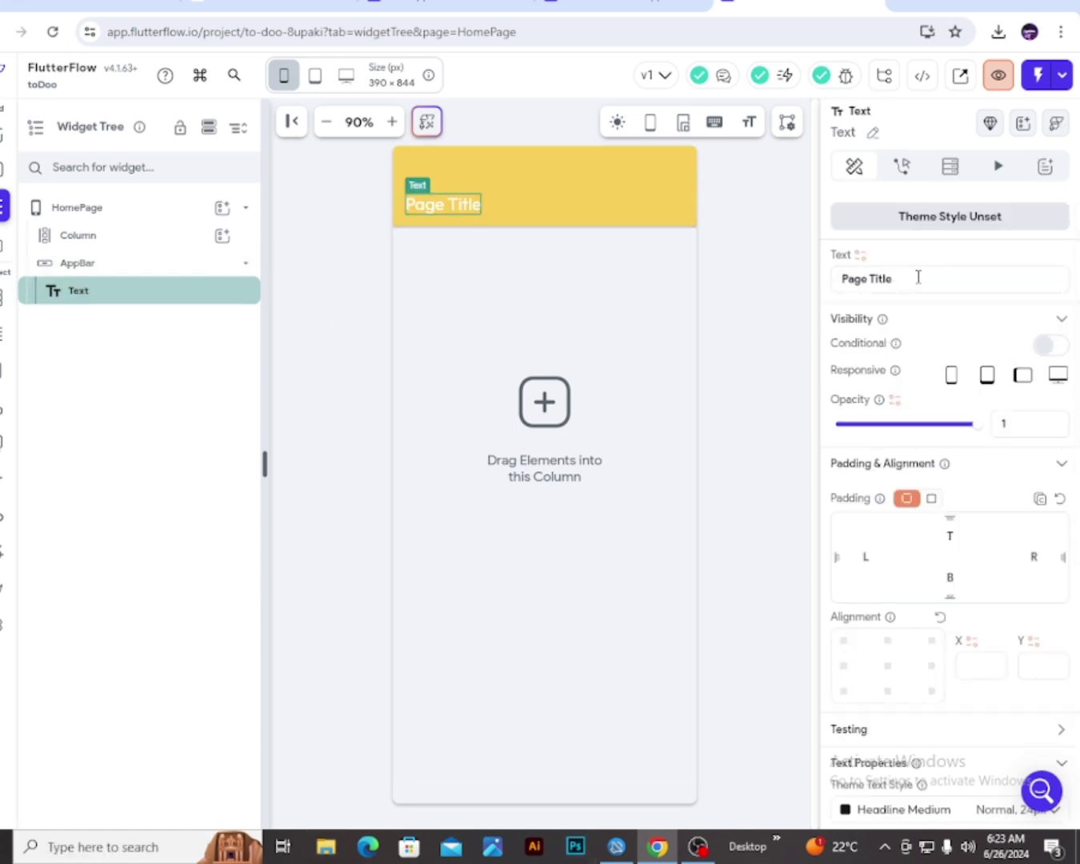
pyautogui.moveTo(798, 287); pyautogui.dragTo(796, 294)
pyautogui.write('To doo')
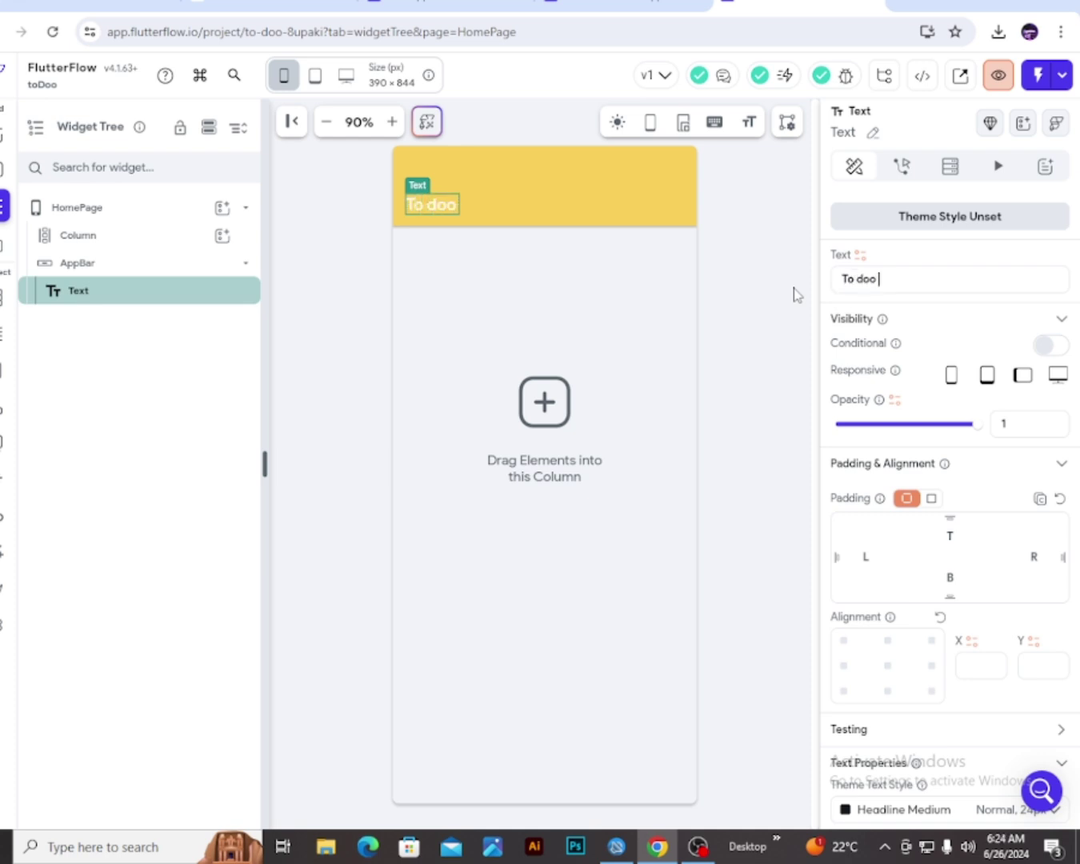
pyautogui.write(' App')
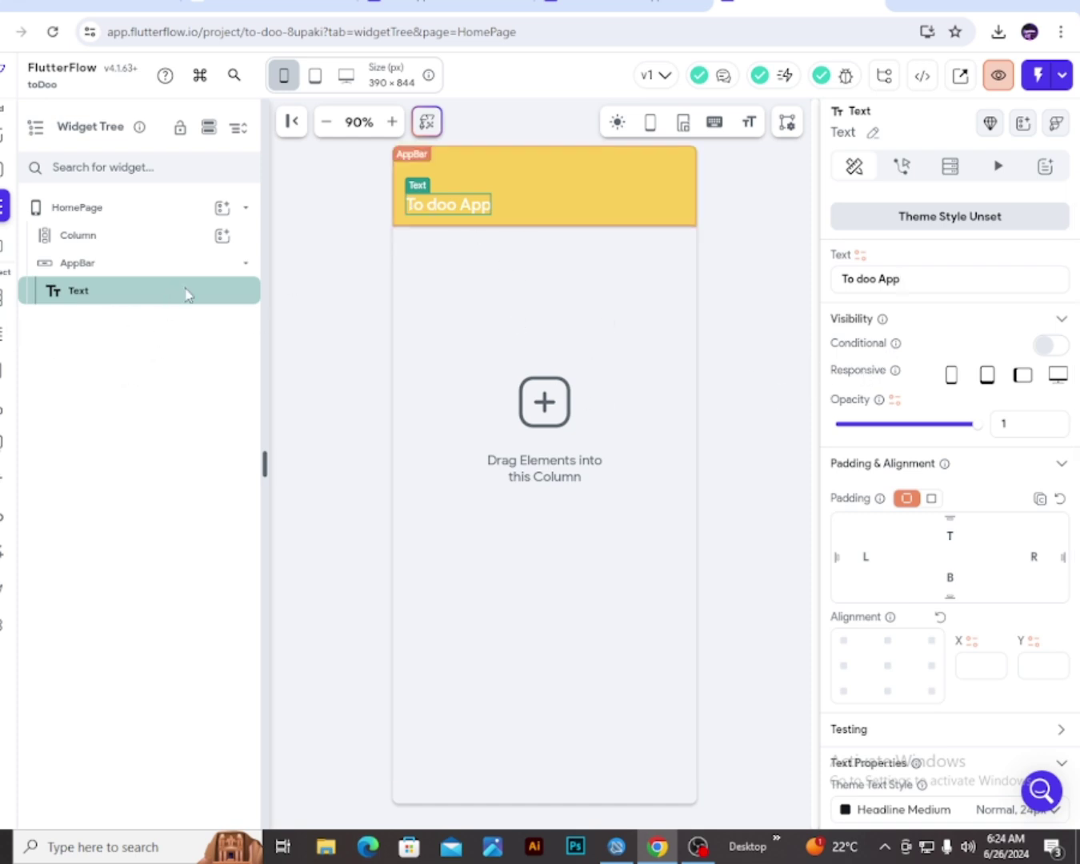
# Add a Row inside the home page's Column and wrap it in a Container
pyautogui.click(157, 236)
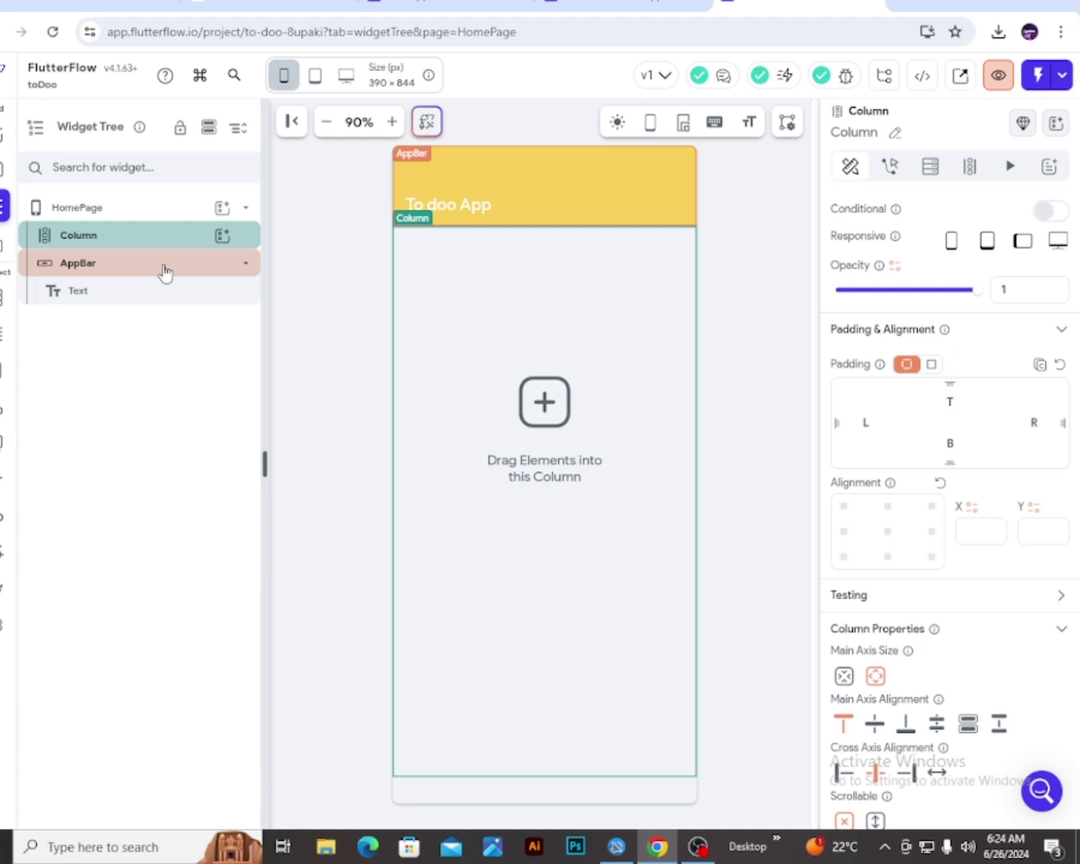
pyautogui.click(223, 238)
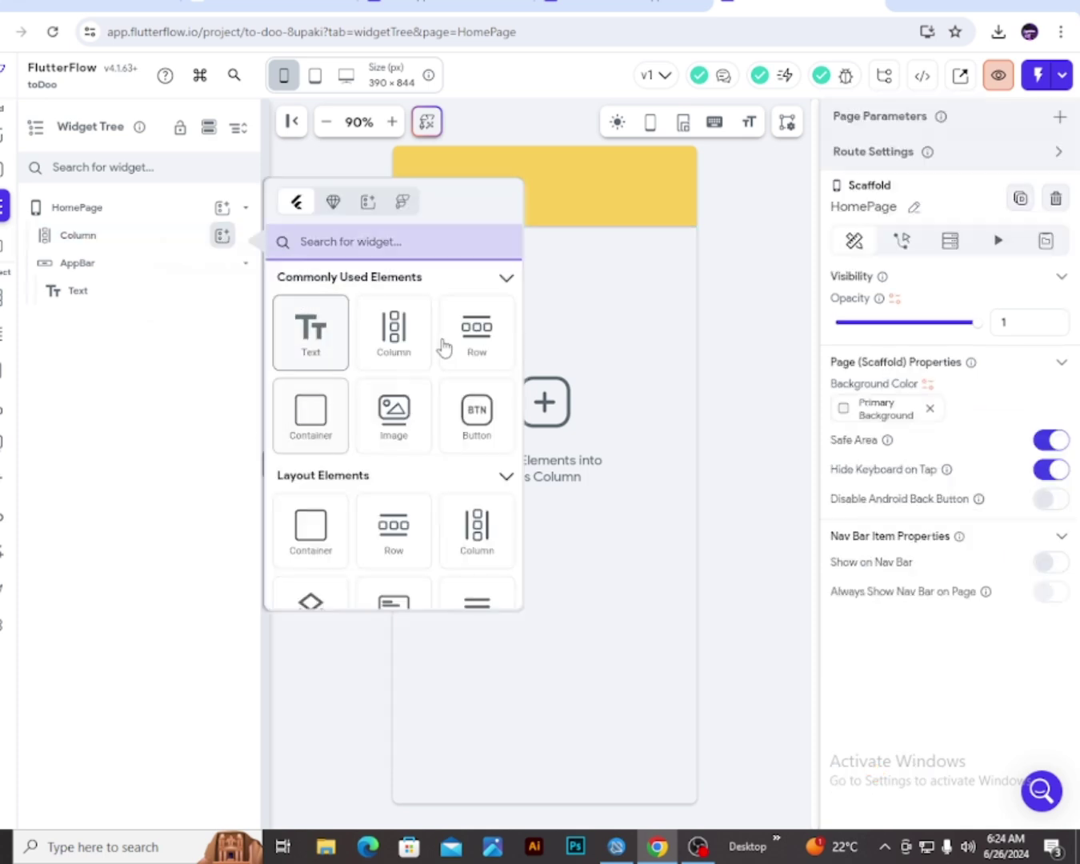
pyautogui.click(472, 363)
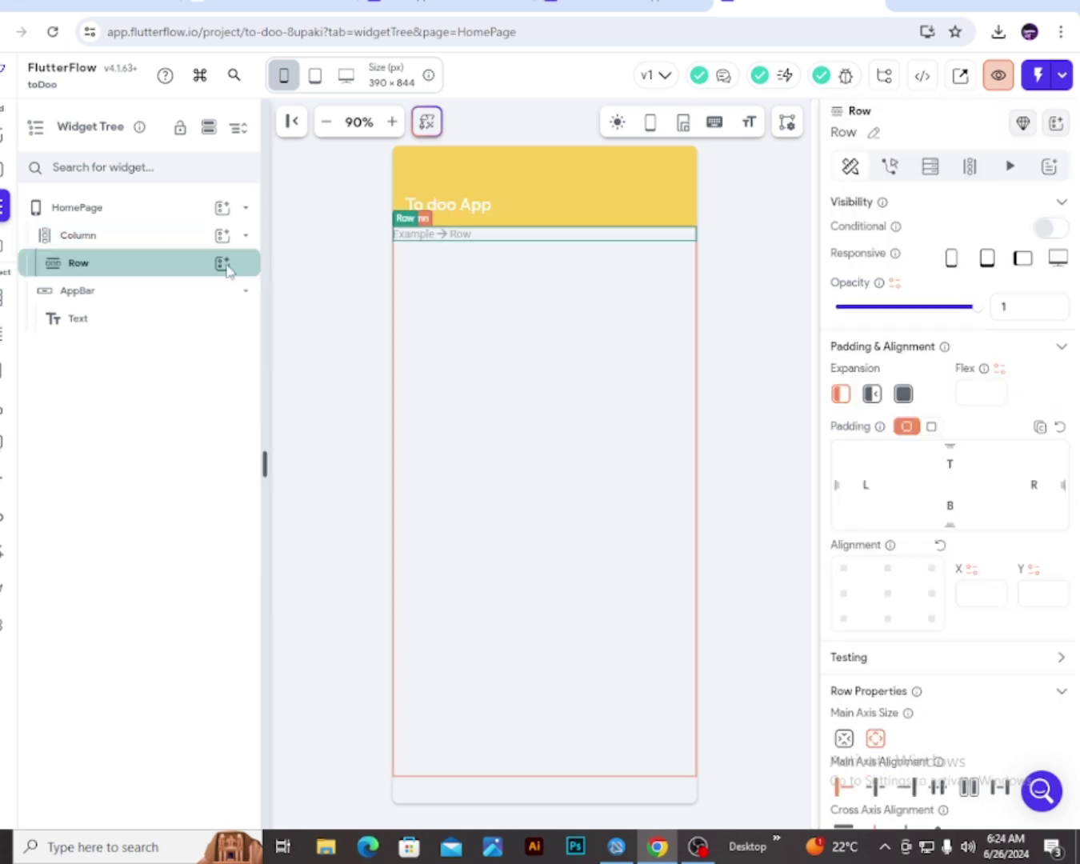
pyautogui.rightClick(158, 271)
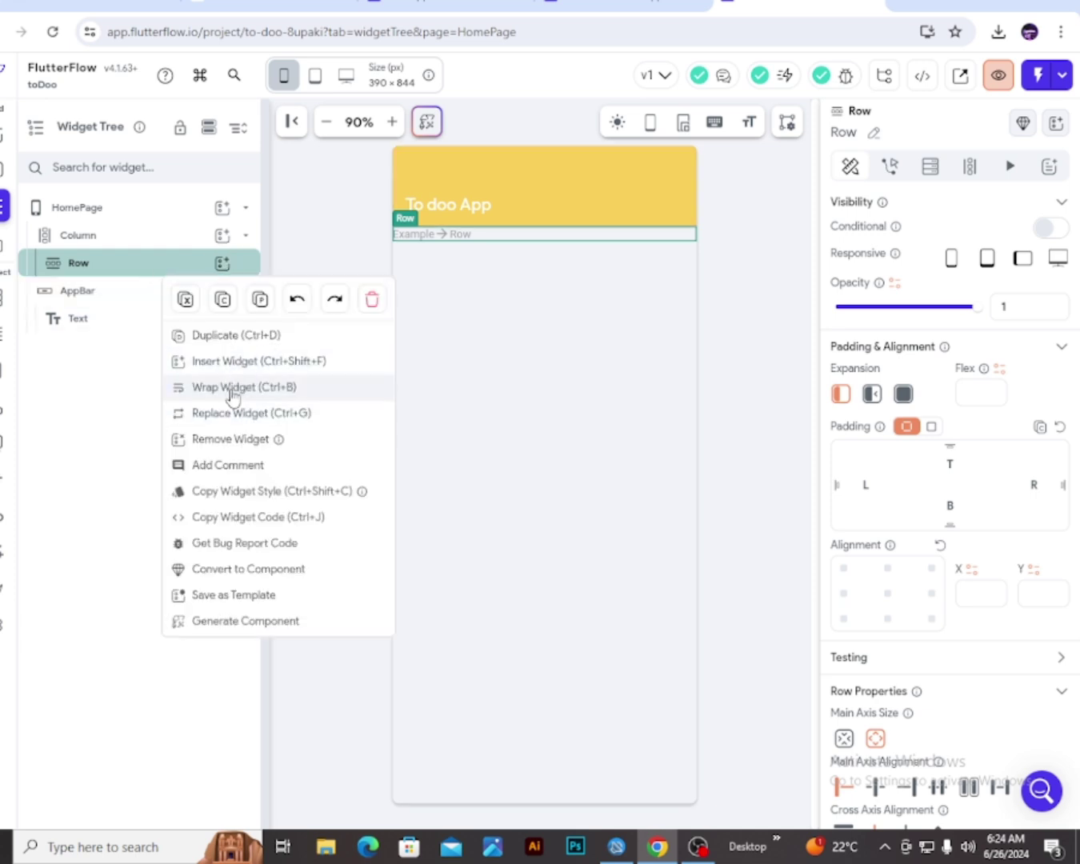
pyautogui.click(231, 389)
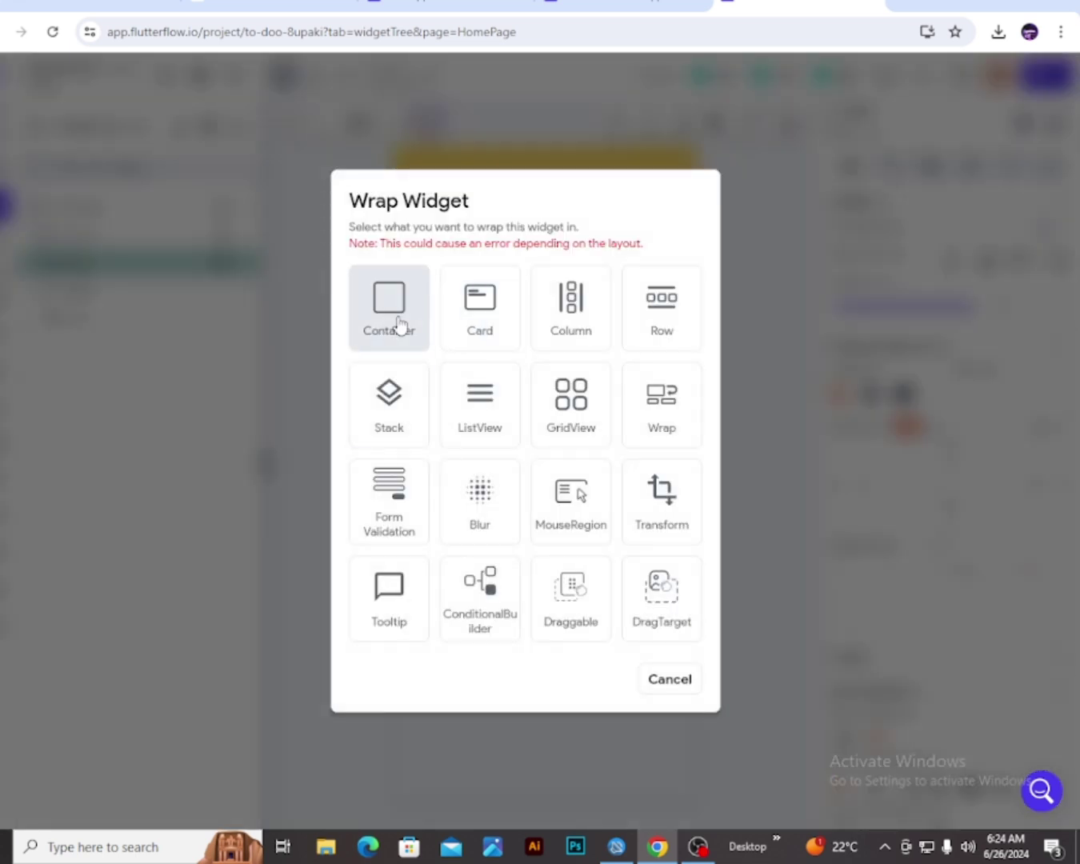
pyautogui.click(400, 324)
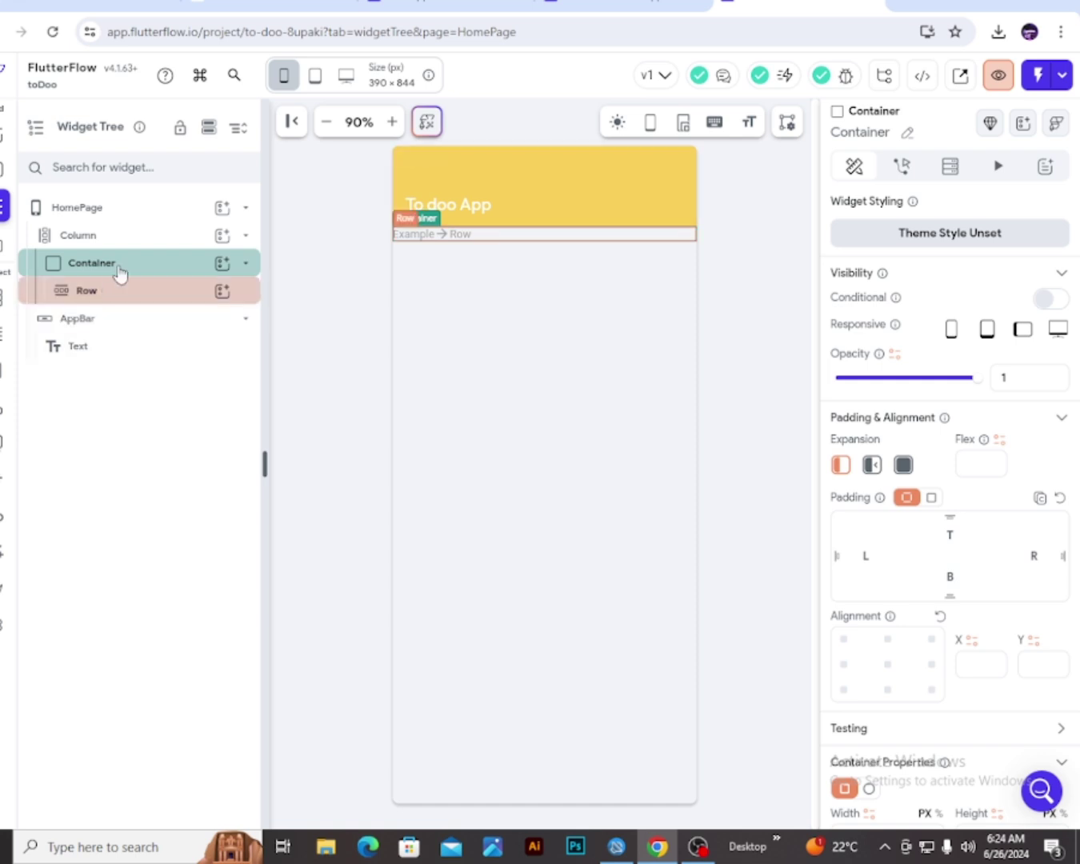
# Set the width of the Container around the Row to infinite
pyautogui.scroll(-4, 851, 363)
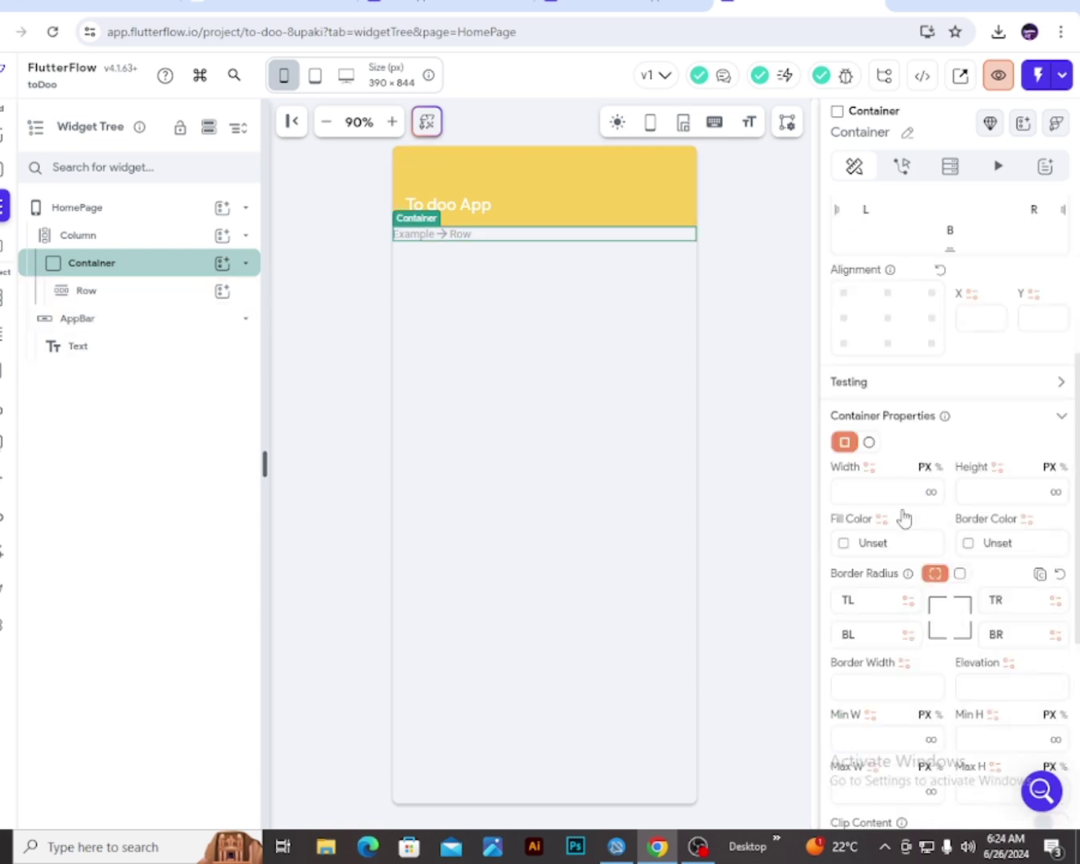
pyautogui.click(931, 492)
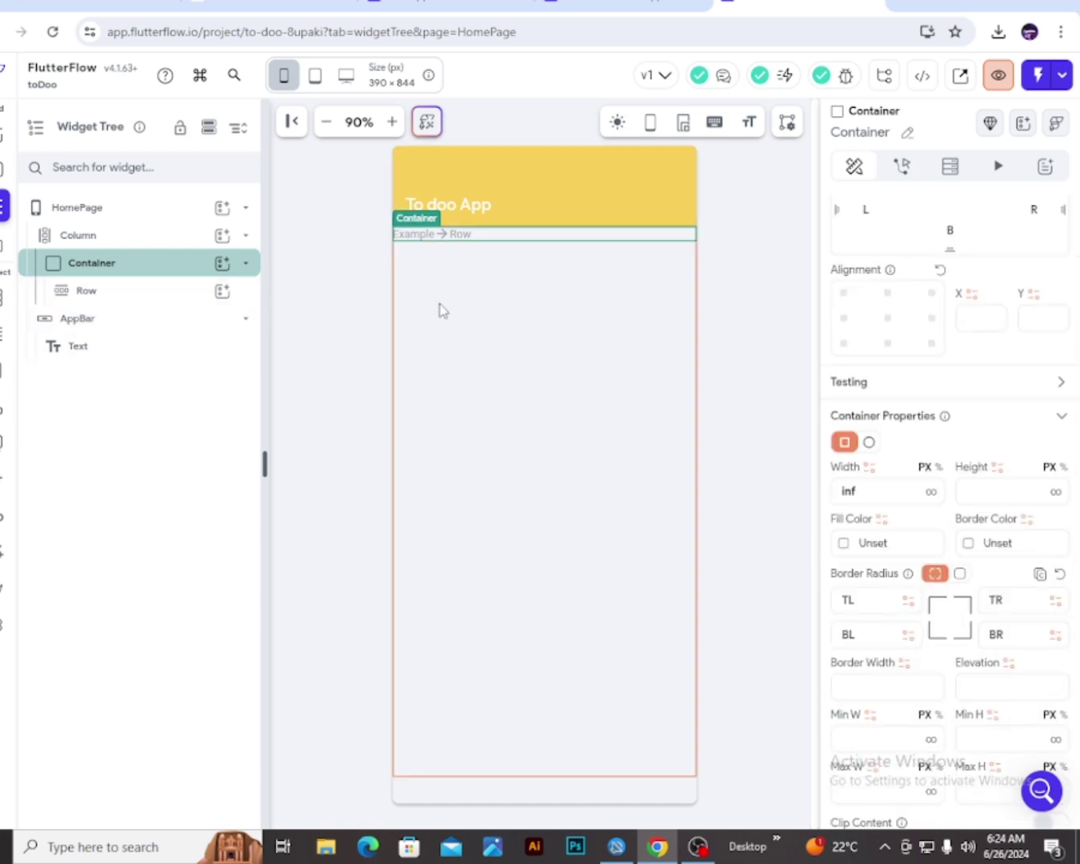
pyautogui.click(843, 544)
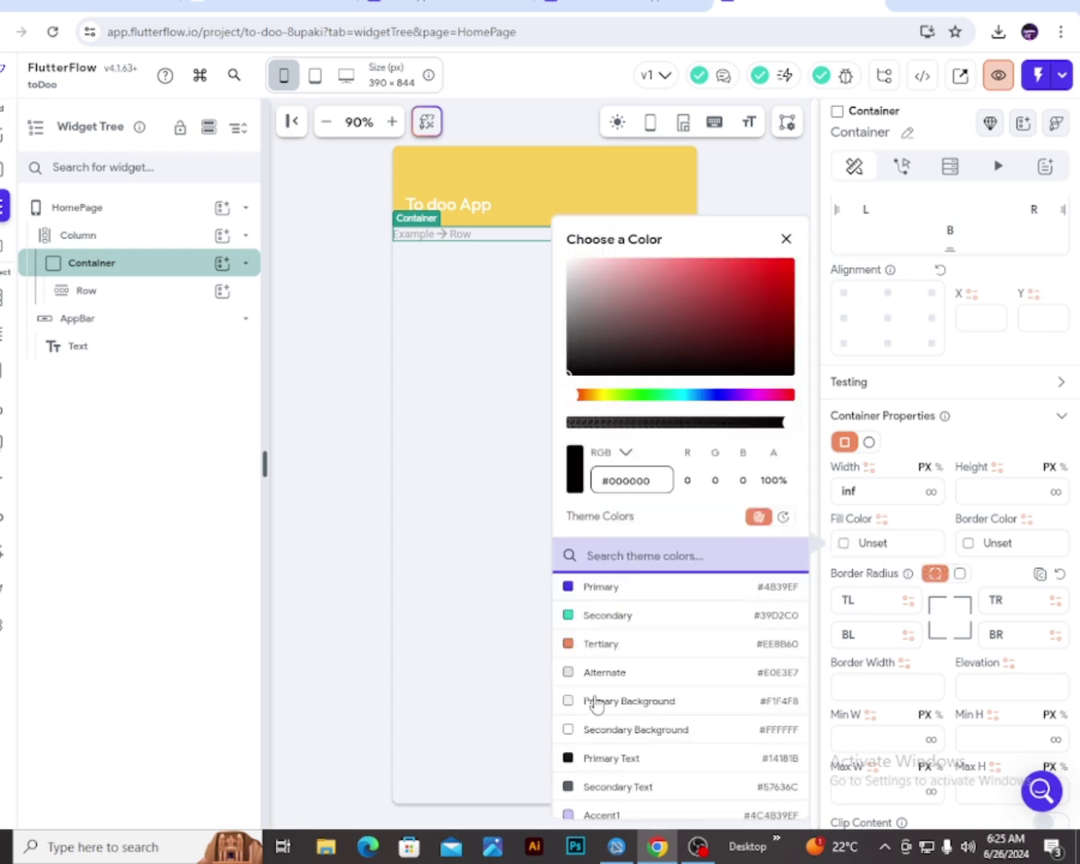
pyautogui.click(784, 239)
# Set the HomePage's background color to white (#FFFFFF)
pyautogui.click(108, 211)
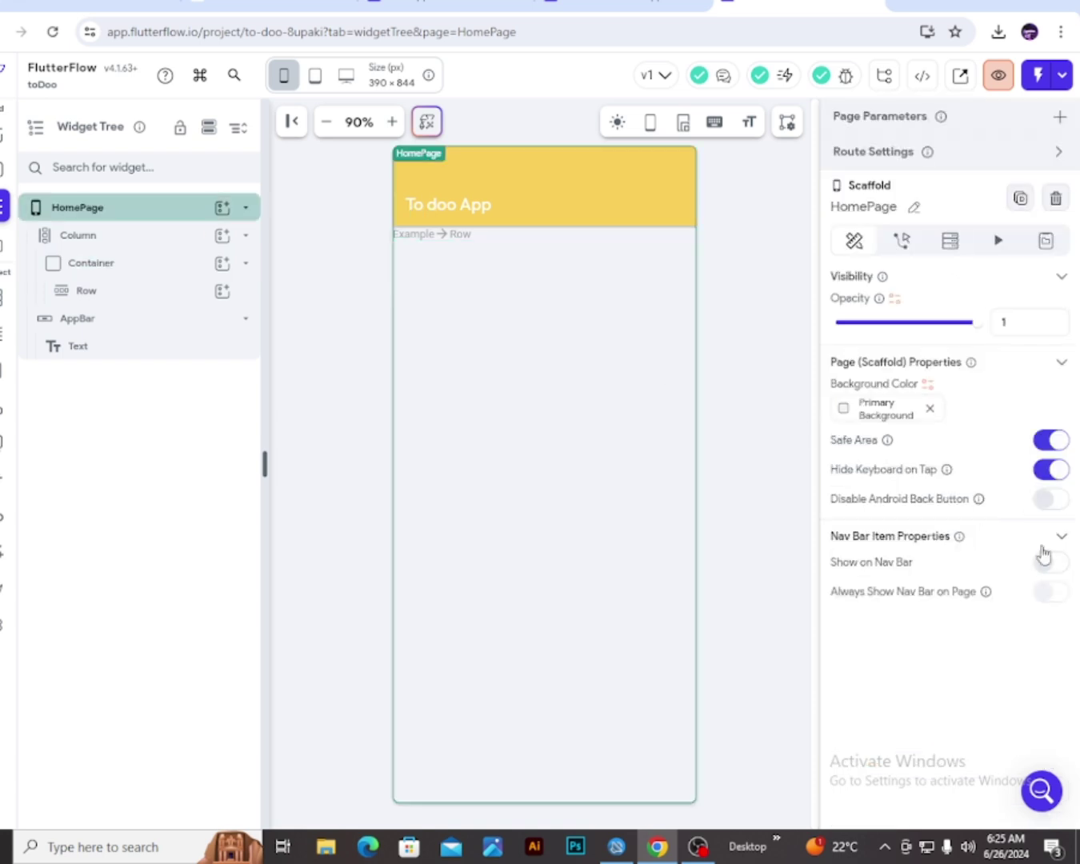
pyautogui.click(842, 412)
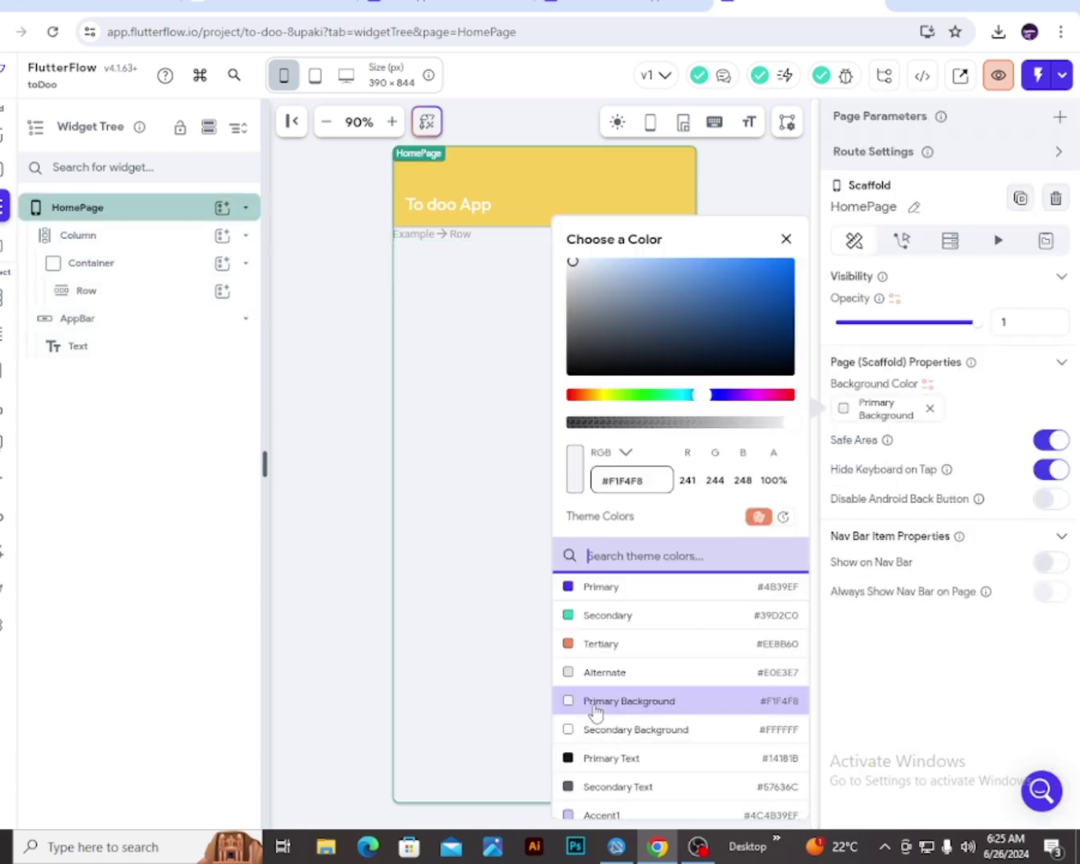
pyautogui.scroll(-1, 621, 708)
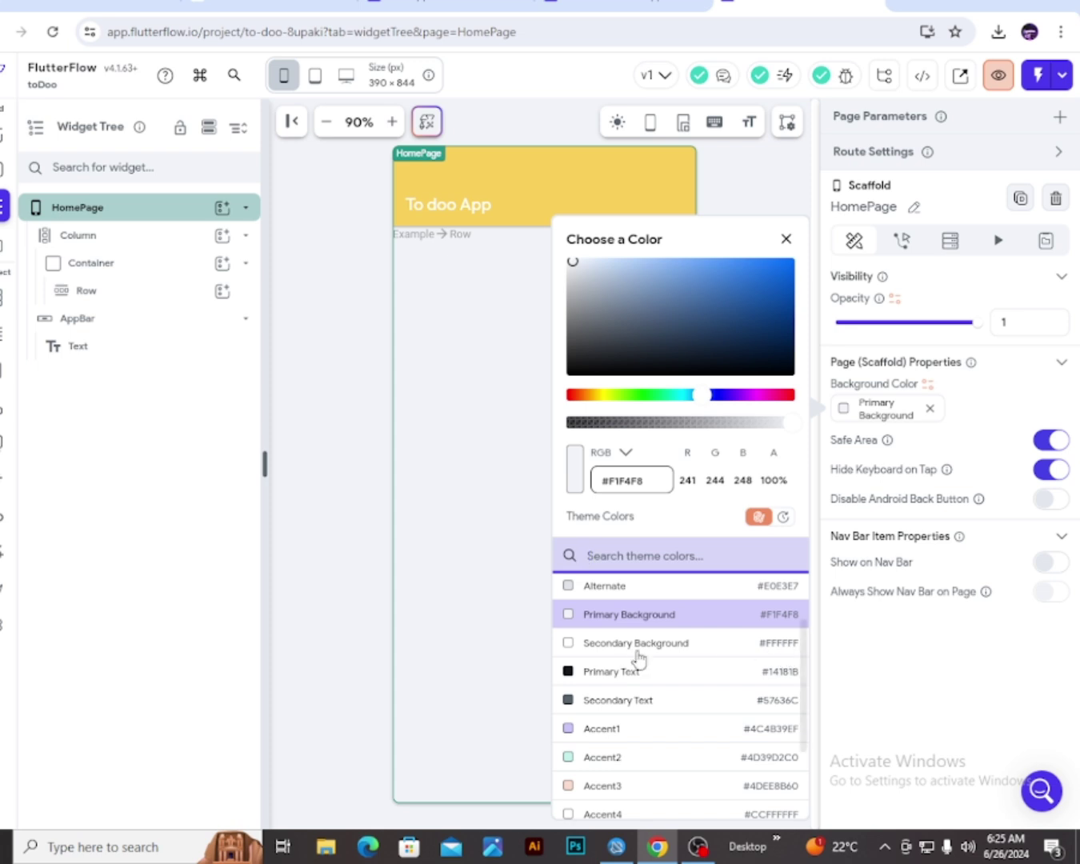
pyautogui.click(570, 643)
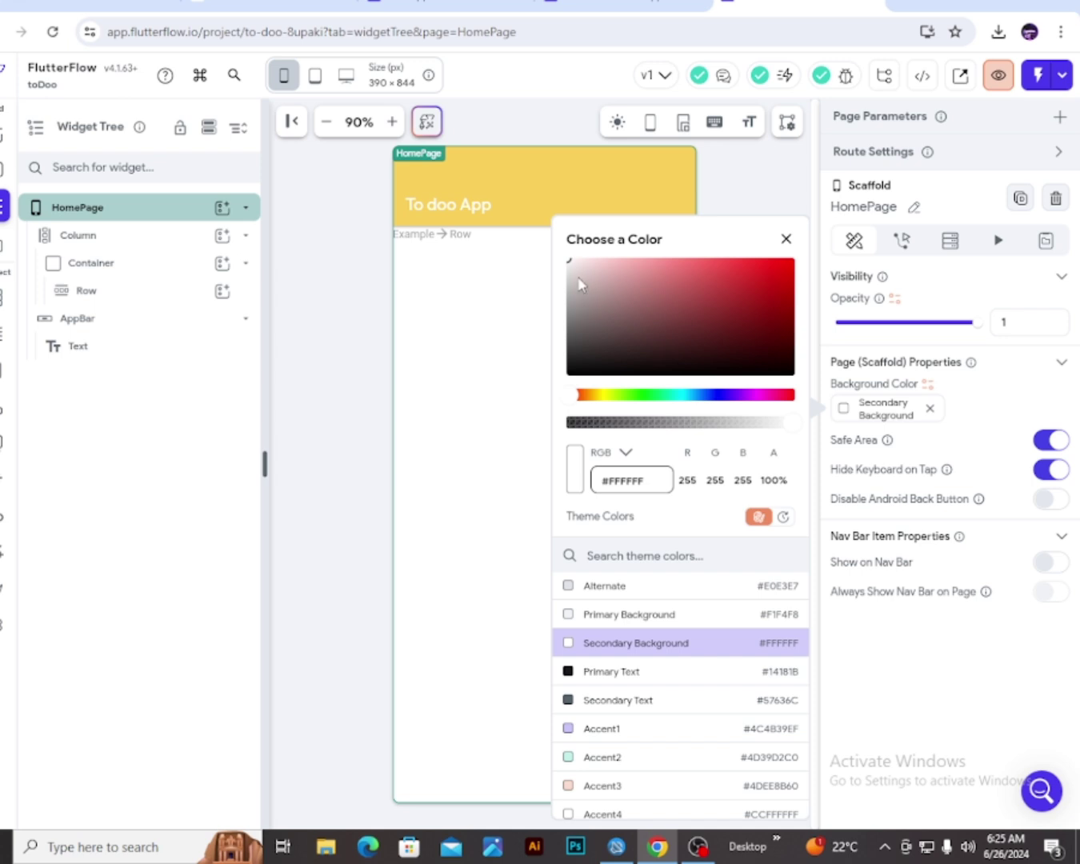
pyautogui.moveTo(580, 281)
pyautogui.mouseDown()
pyautogui.moveTo(592, 303)
pyautogui.moveTo(630, 316)
pyautogui.mouseUp()
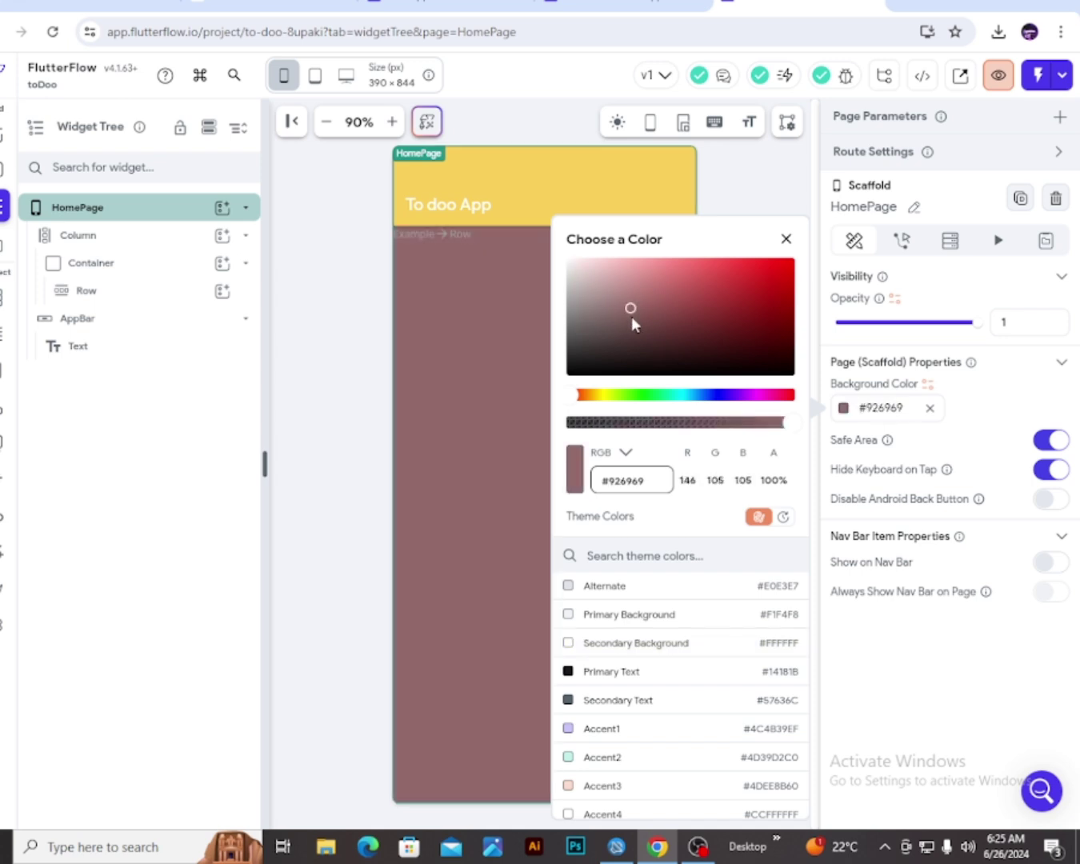
pyautogui.moveTo(571, 267); pyautogui.dragTo(554, 227)
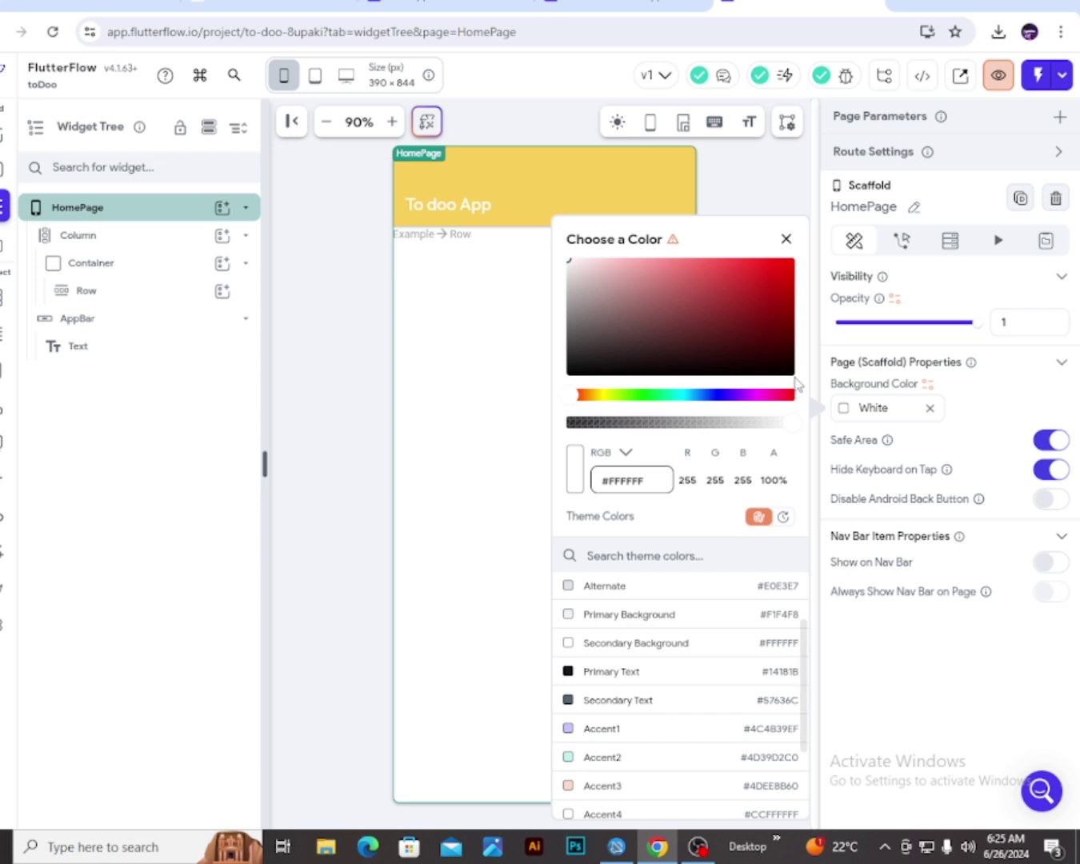
pyautogui.hotkey('ctrl', 'a')
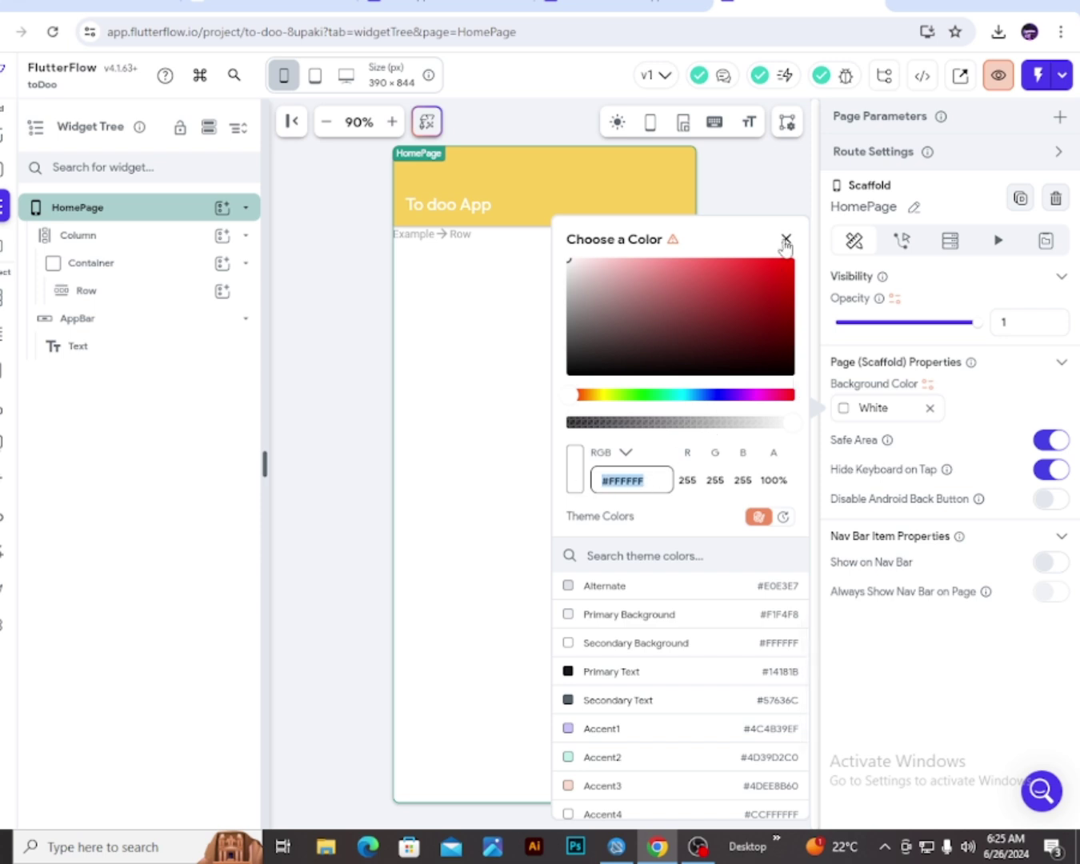
pyautogui.click(785, 240)
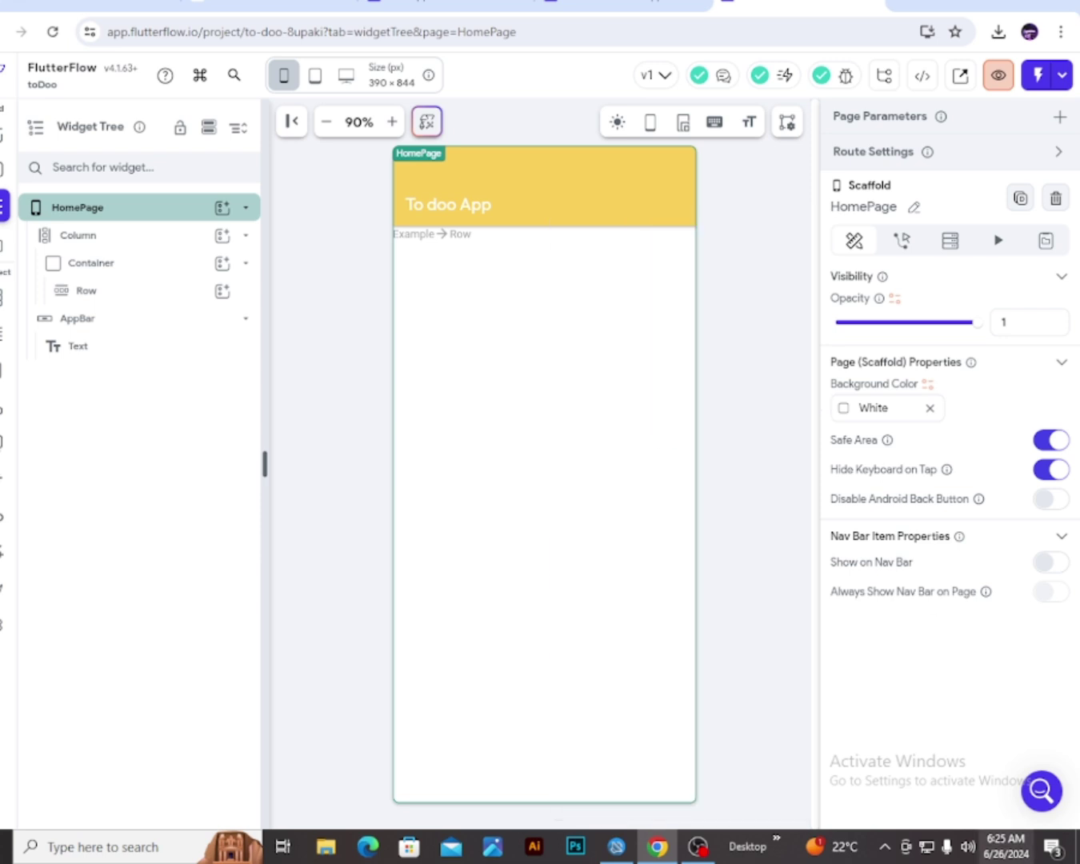
pyautogui.click(109, 272)
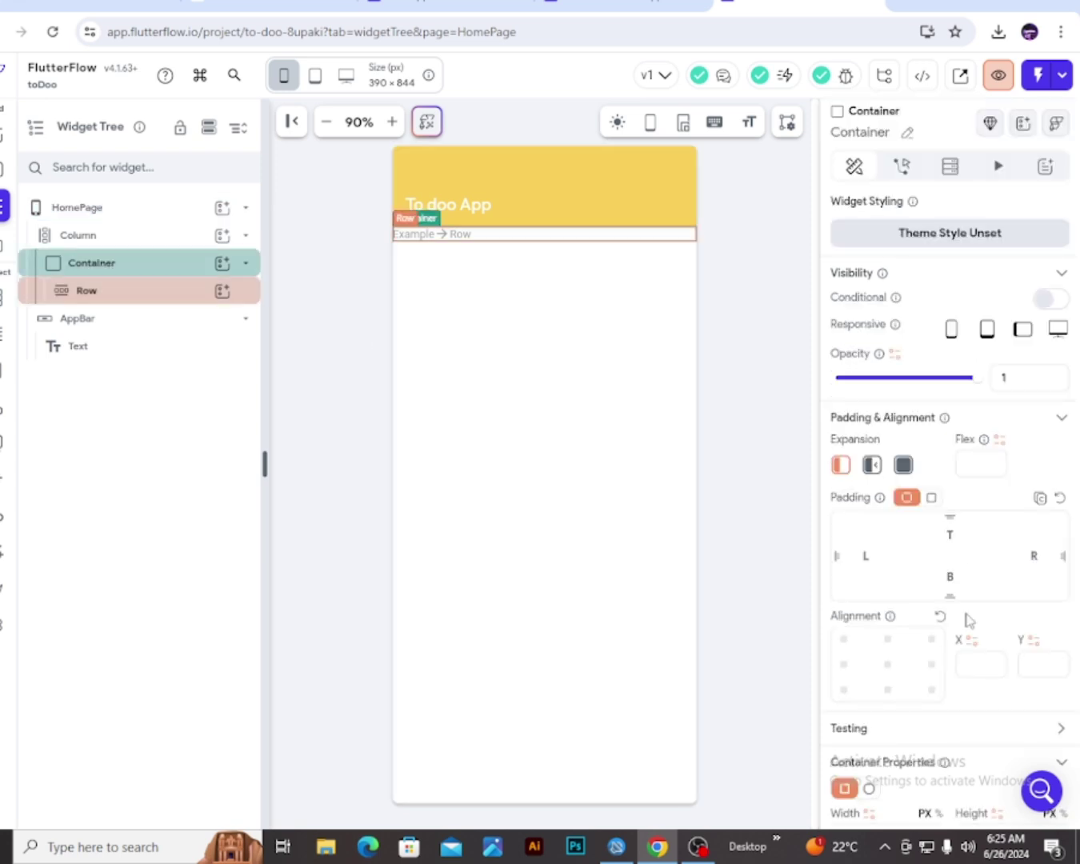
pyautogui.scroll(-3, 960, 607)
pyautogui.scroll(3, 955, 592)
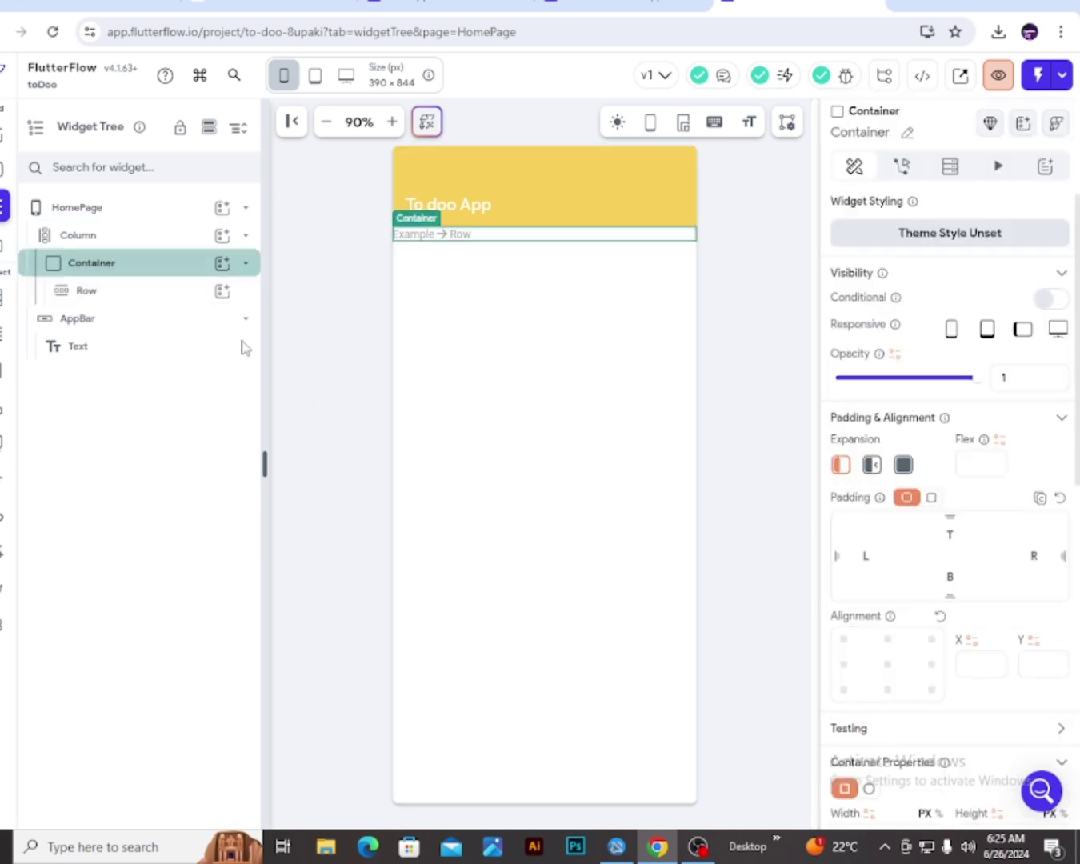
# Add a TextField and a Button to the Row inside the Container
pyautogui.click(132, 293)
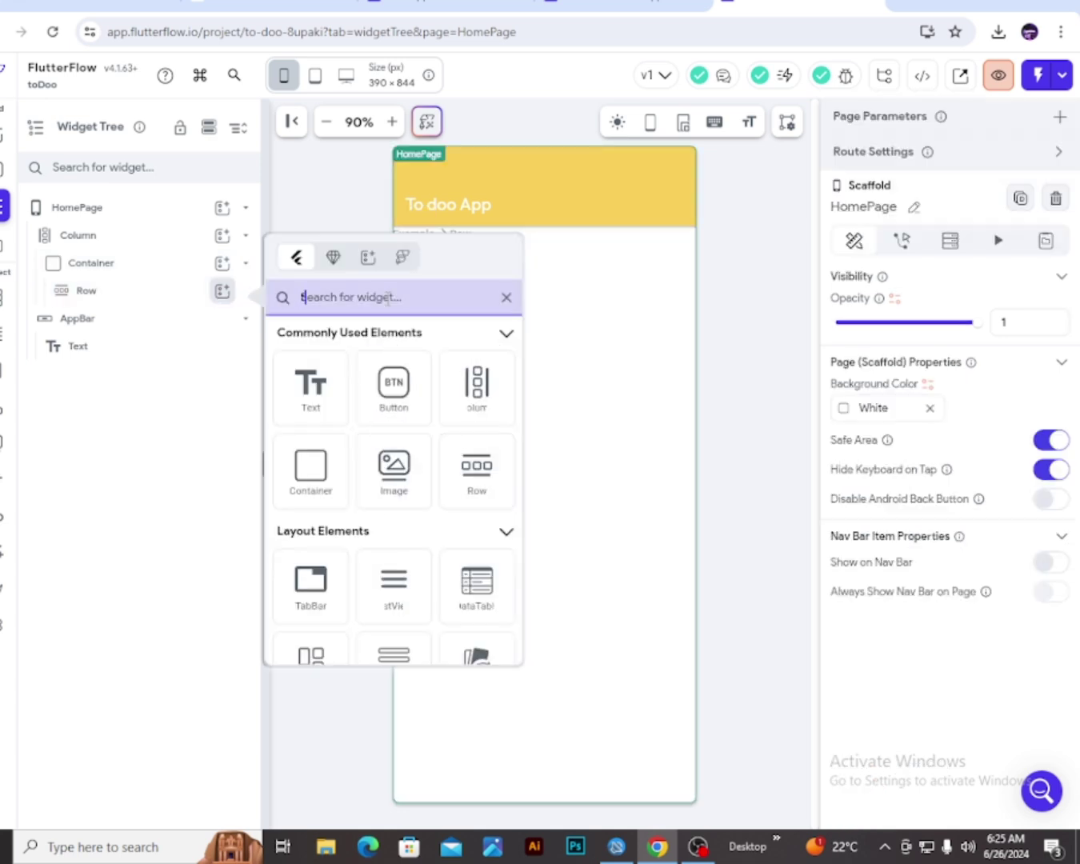
pyautogui.write('text')
pyautogui.scroll(-1, 361, 504)
pyautogui.scroll(-1, 366, 508)
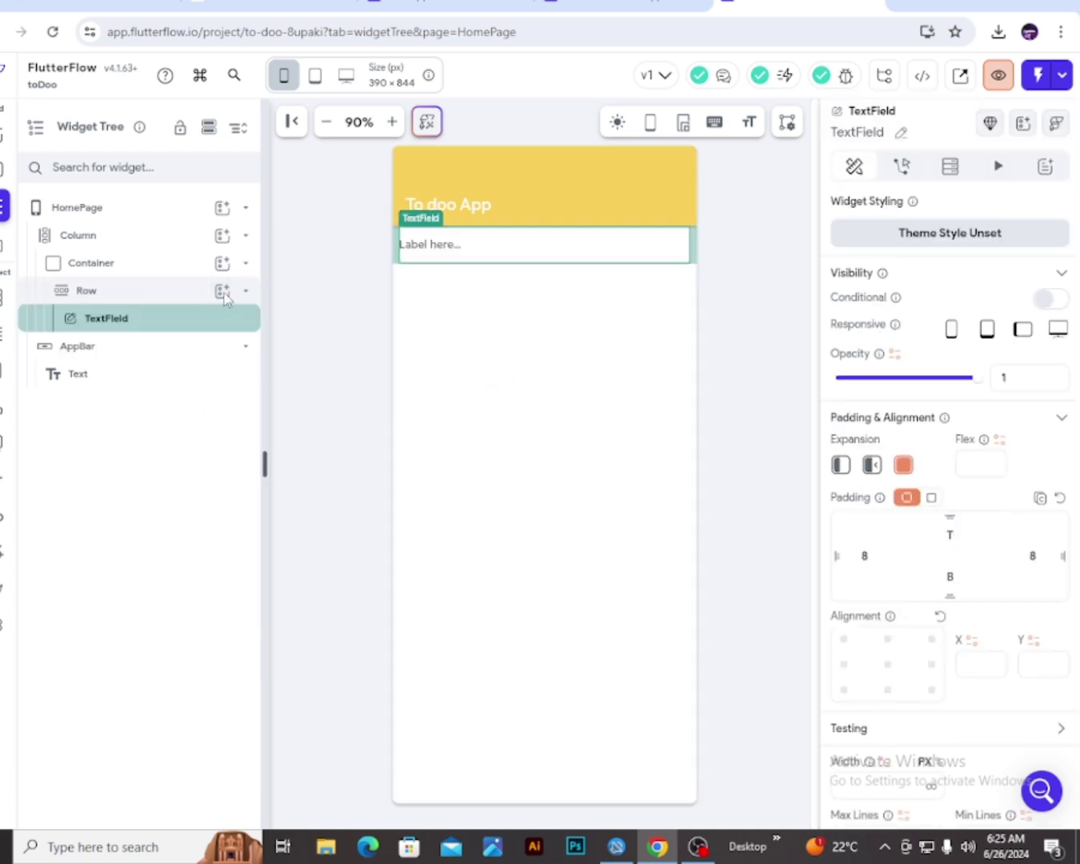
pyautogui.click(222, 292)
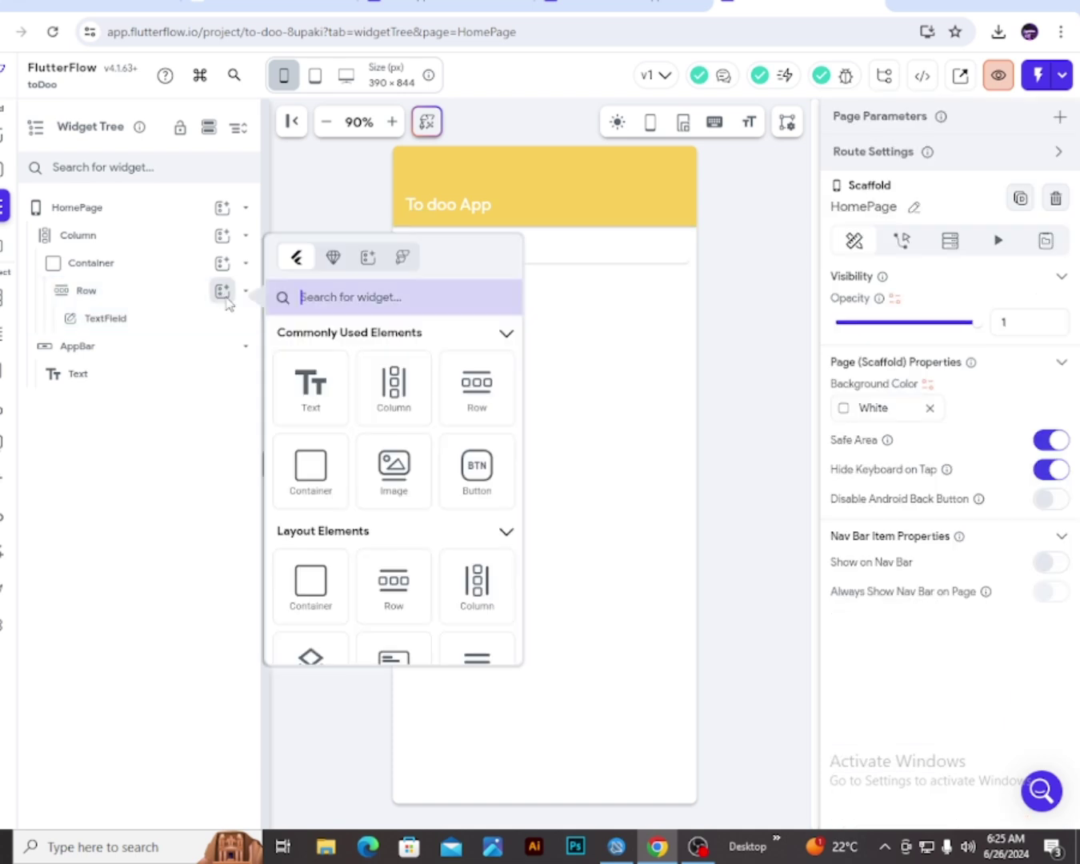
pyautogui.click(476, 473)
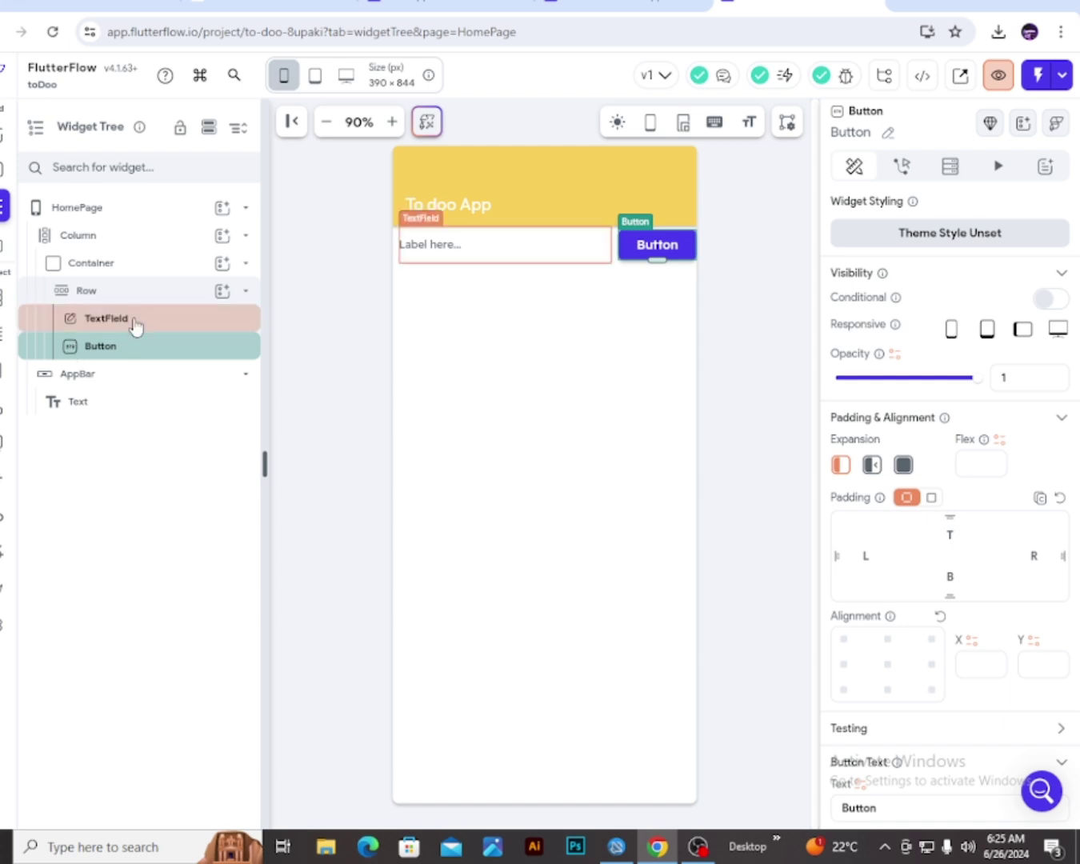
# Set the TextField's width to 40 percent
pyautogui.click(505, 255)
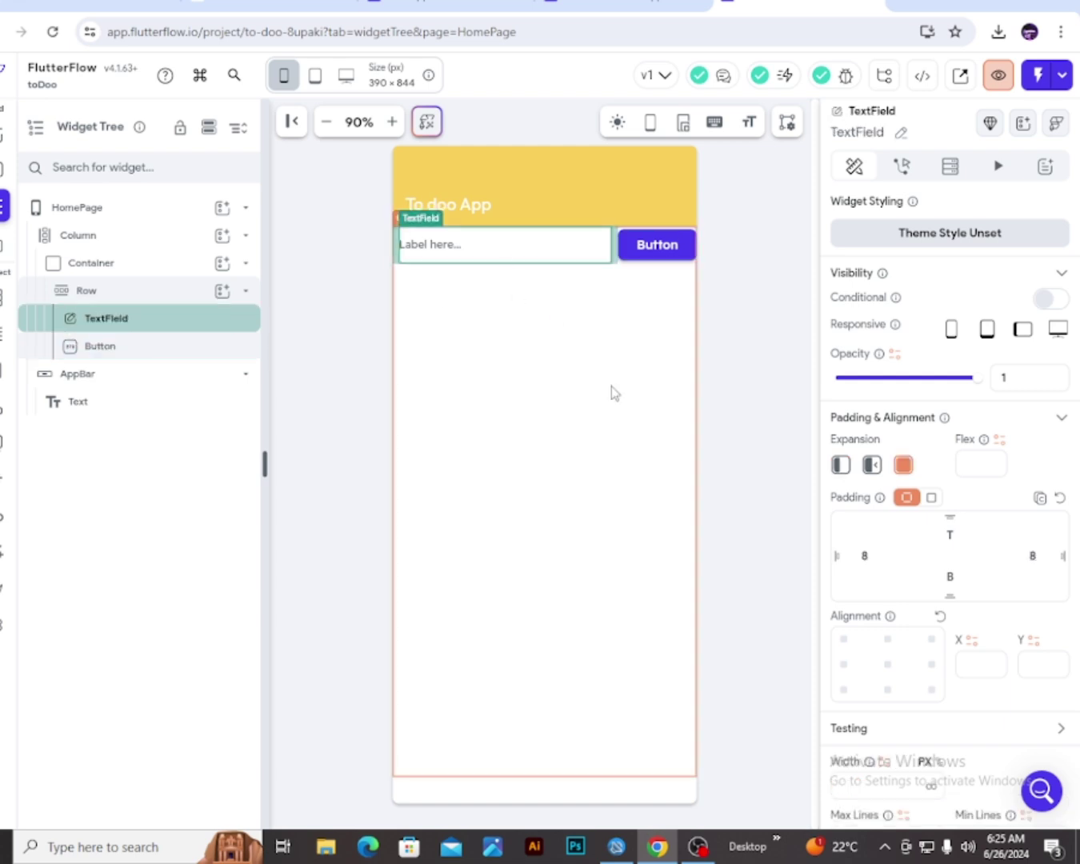
pyautogui.scroll(-5, 987, 593)
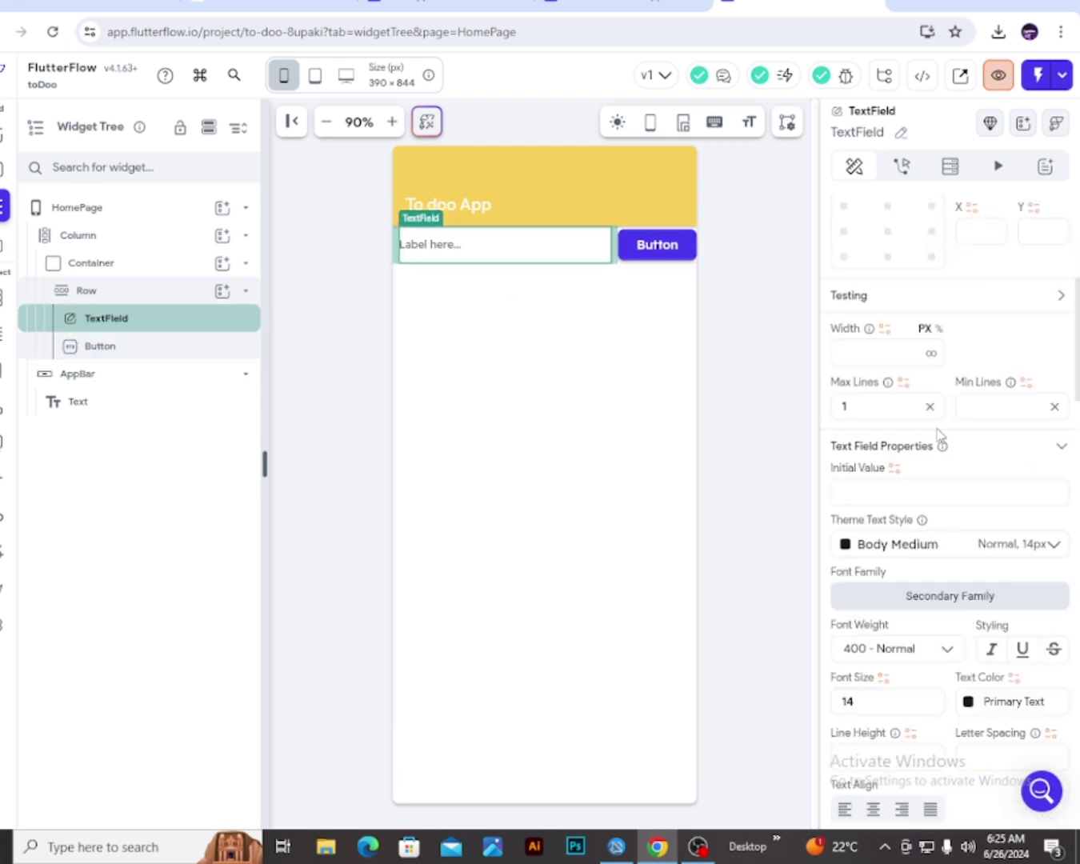
pyautogui.click(938, 329)
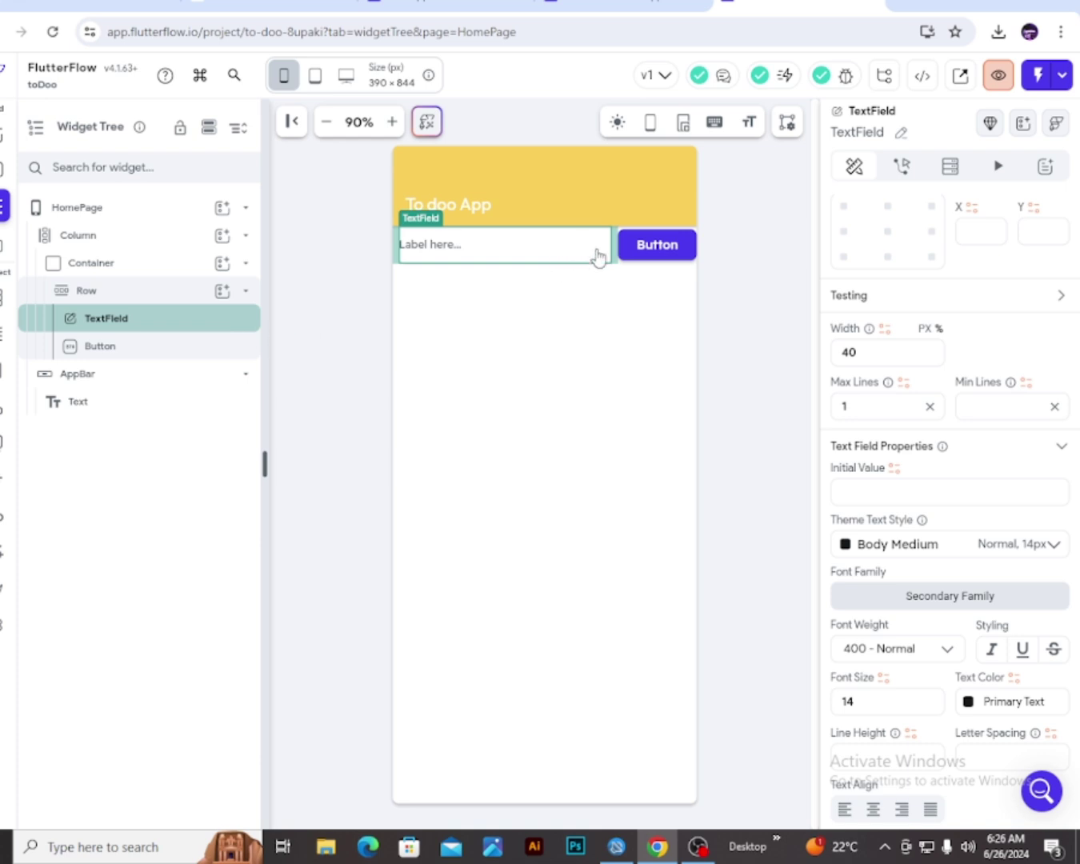
pyautogui.scroll(4, 952, 412)
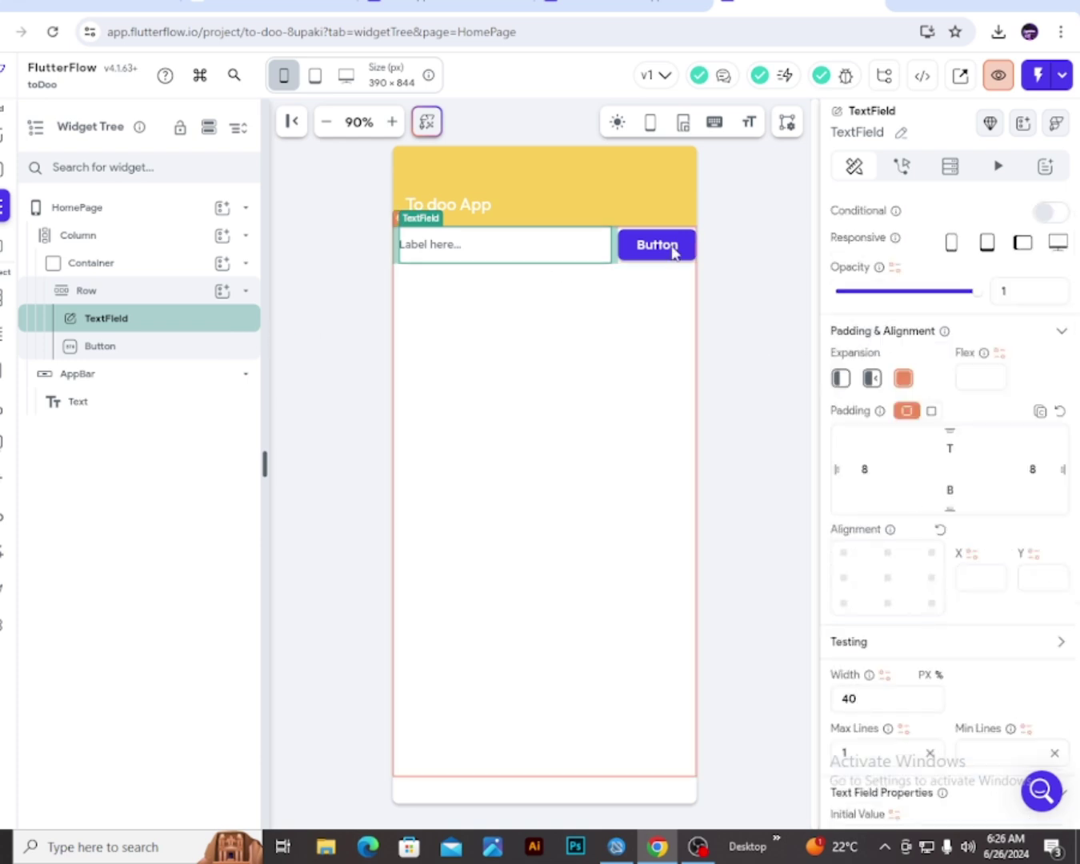
pyautogui.click(141, 264)
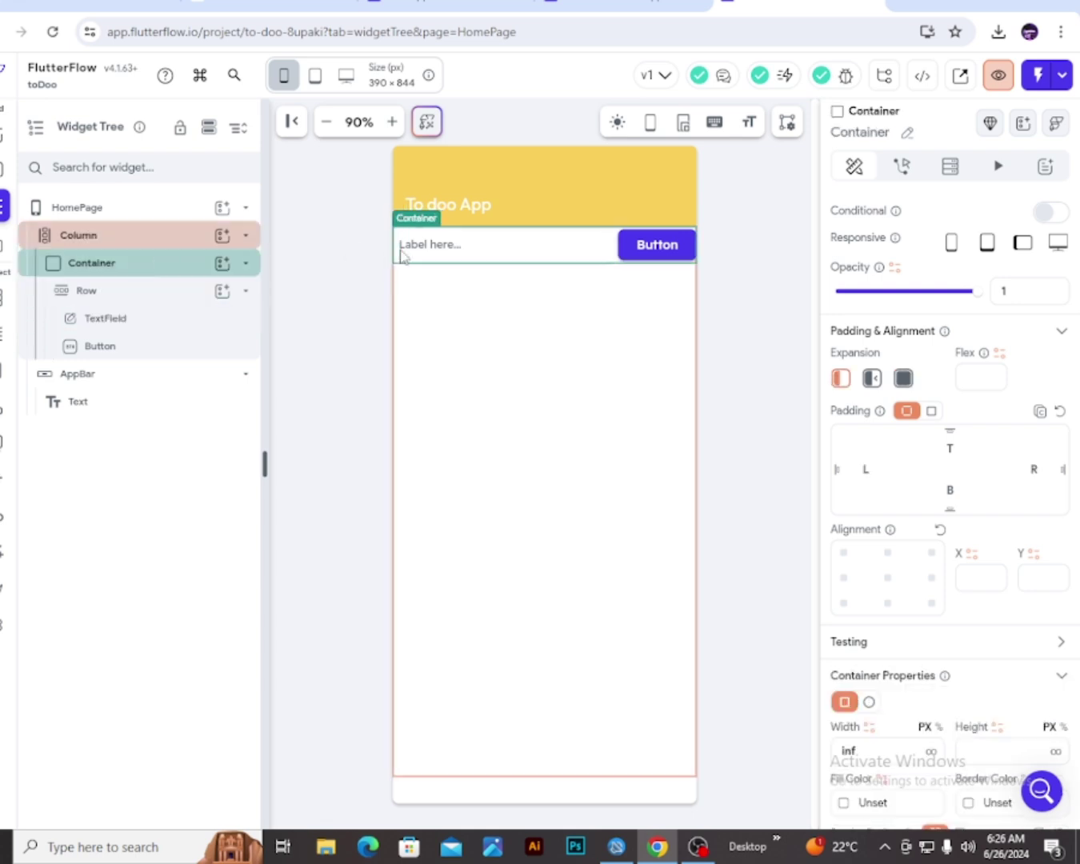
pyautogui.click(446, 245)
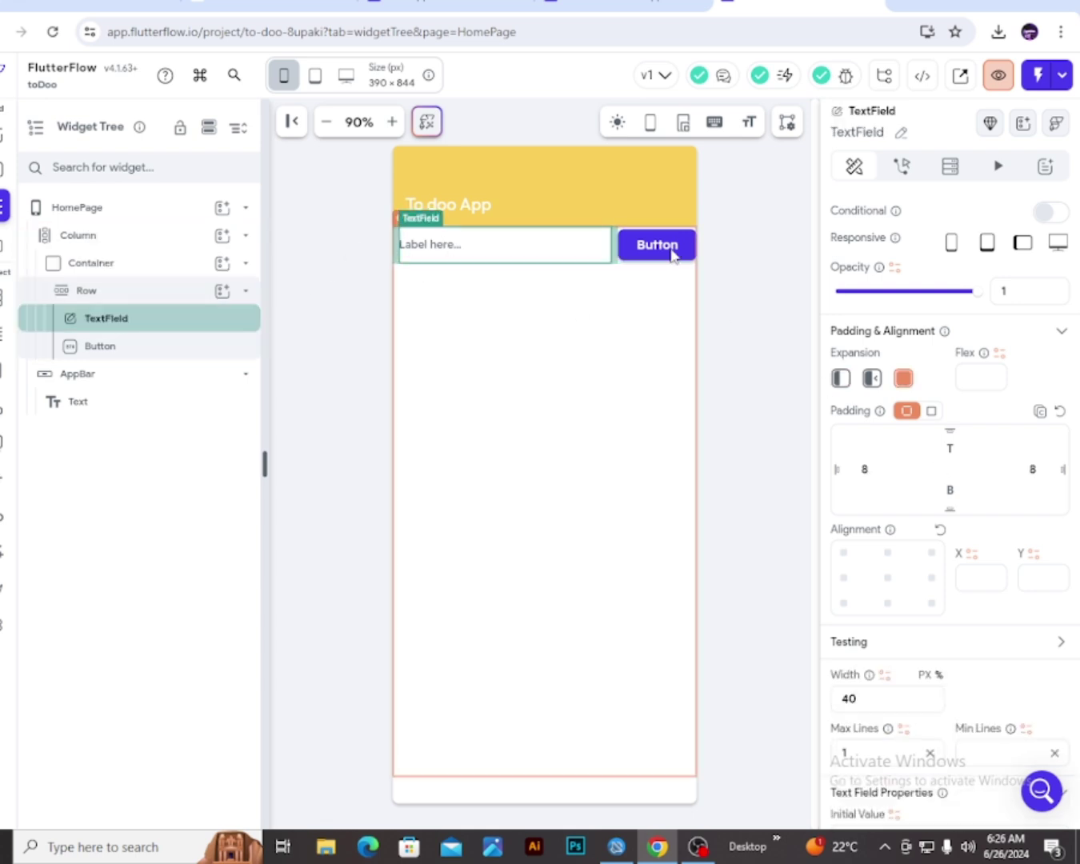
# Change the text of the Row's Button to "Add"
pyautogui.scroll(-4, 935, 455)
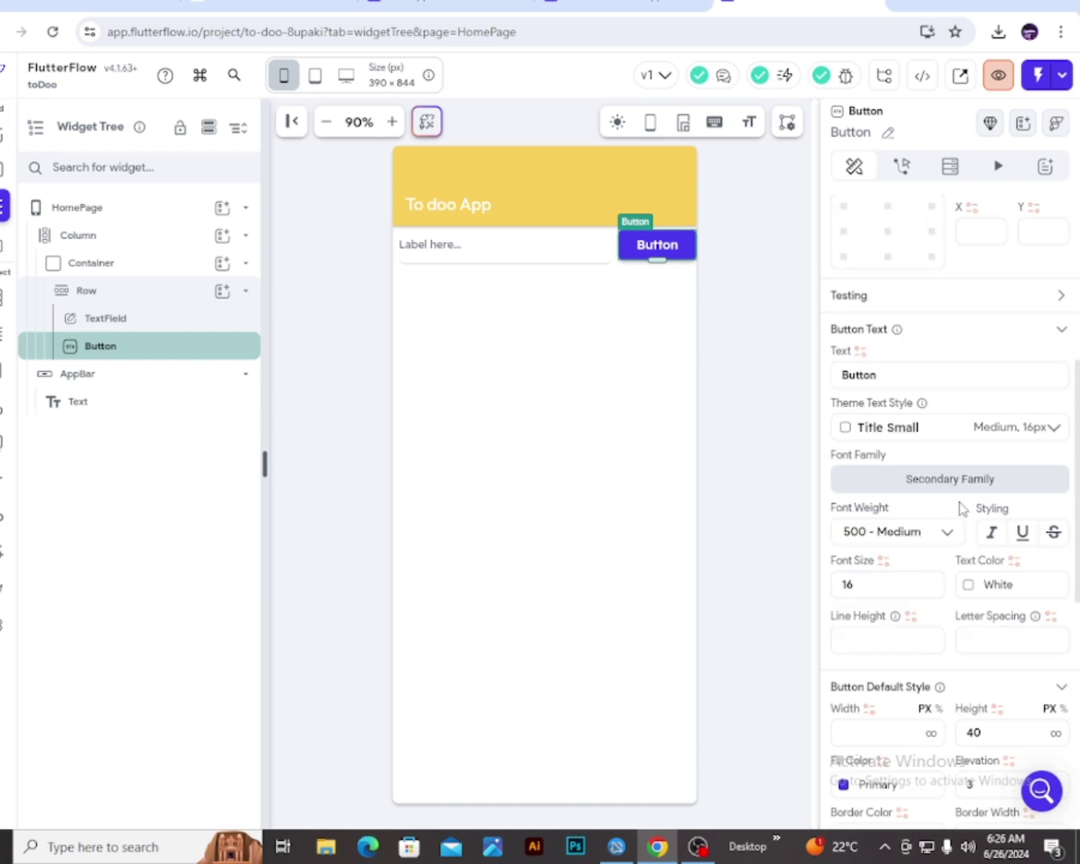
pyautogui.doubleClick(909, 379)
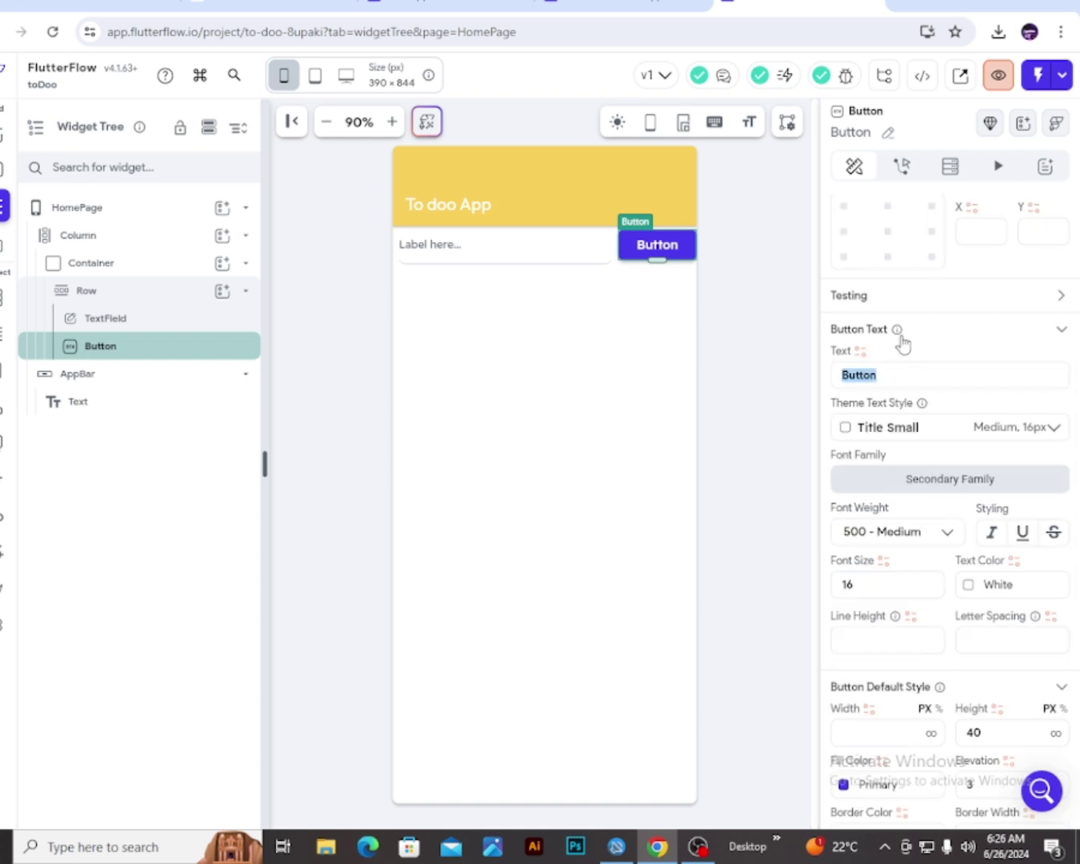
pyautogui.write('Add')
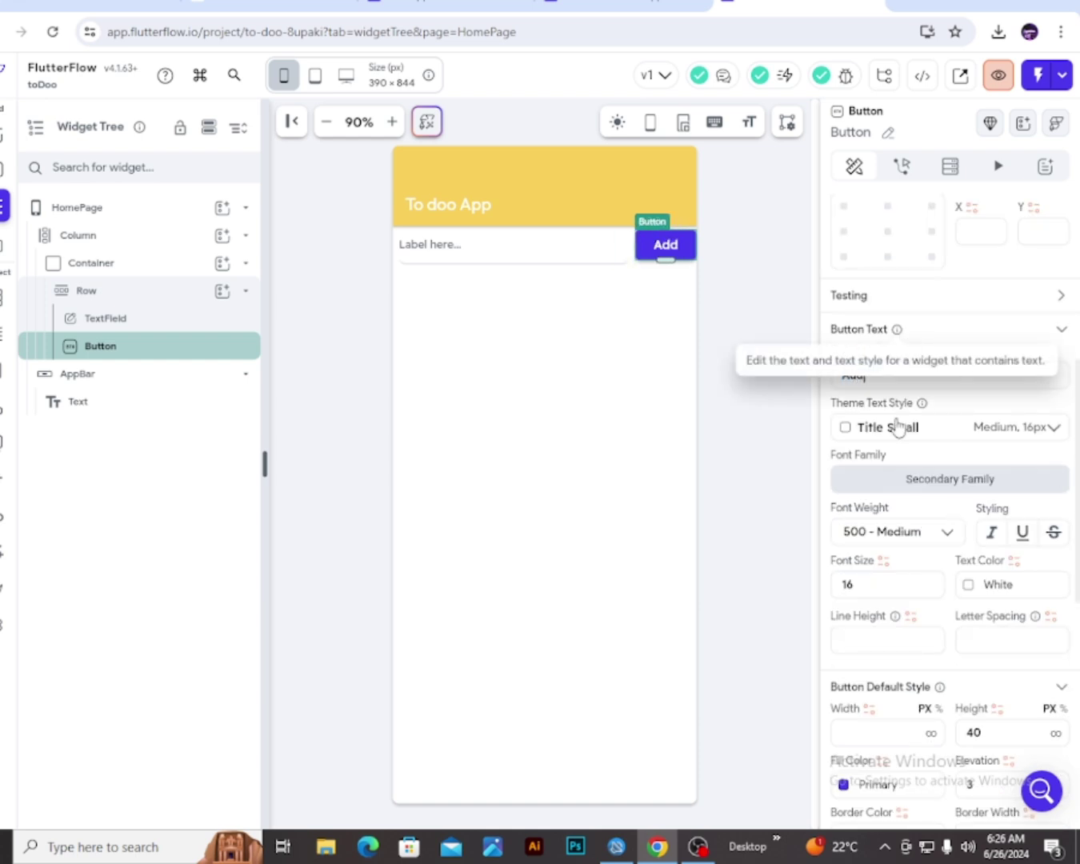
# Check the Add button in the finished todoApp project and set the new button's fill color to the Secondary theme color
pyautogui.scroll(-2, 900, 701)
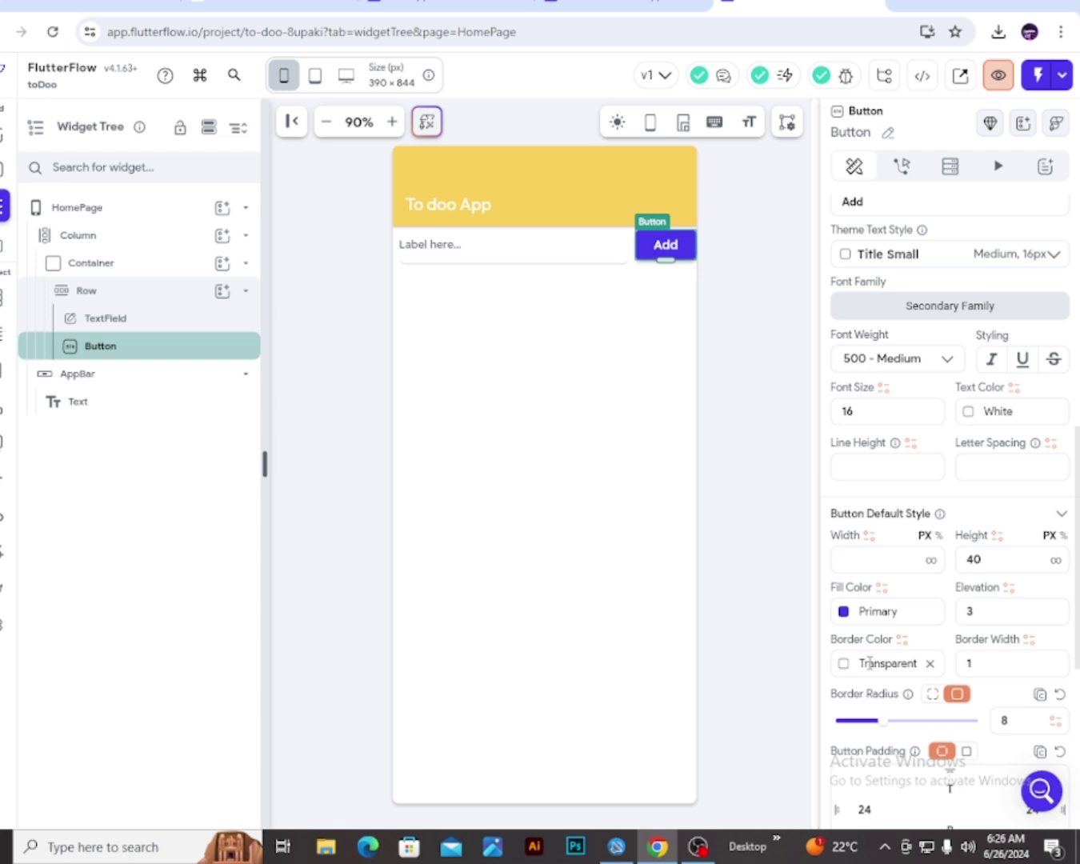
pyautogui.click(844, 611)
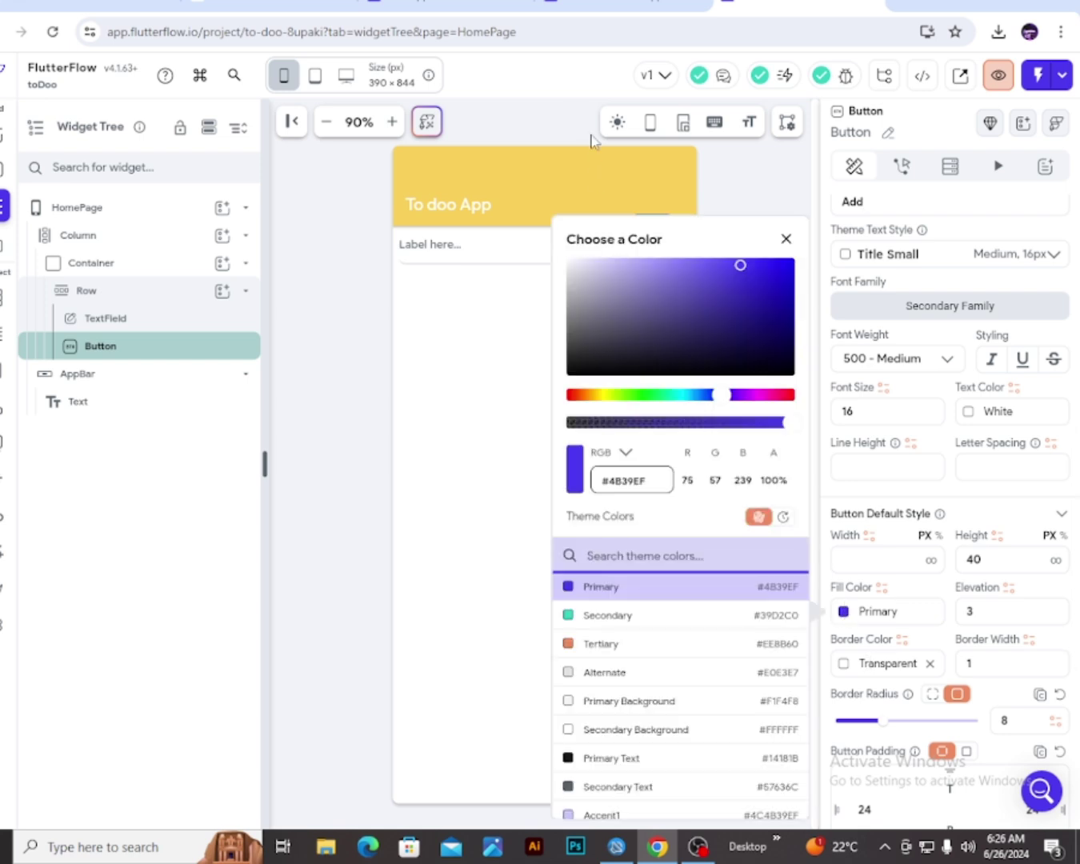
pyautogui.click(445, 5)
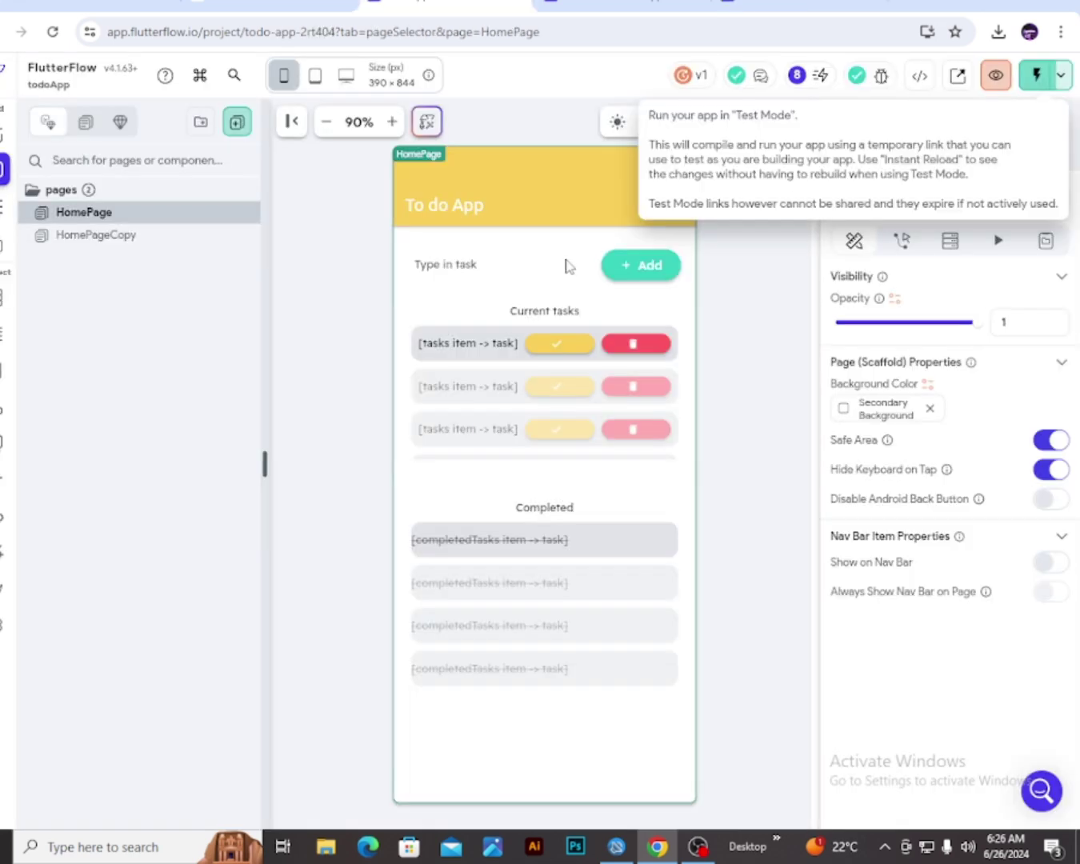
pyautogui.click(799, 5)
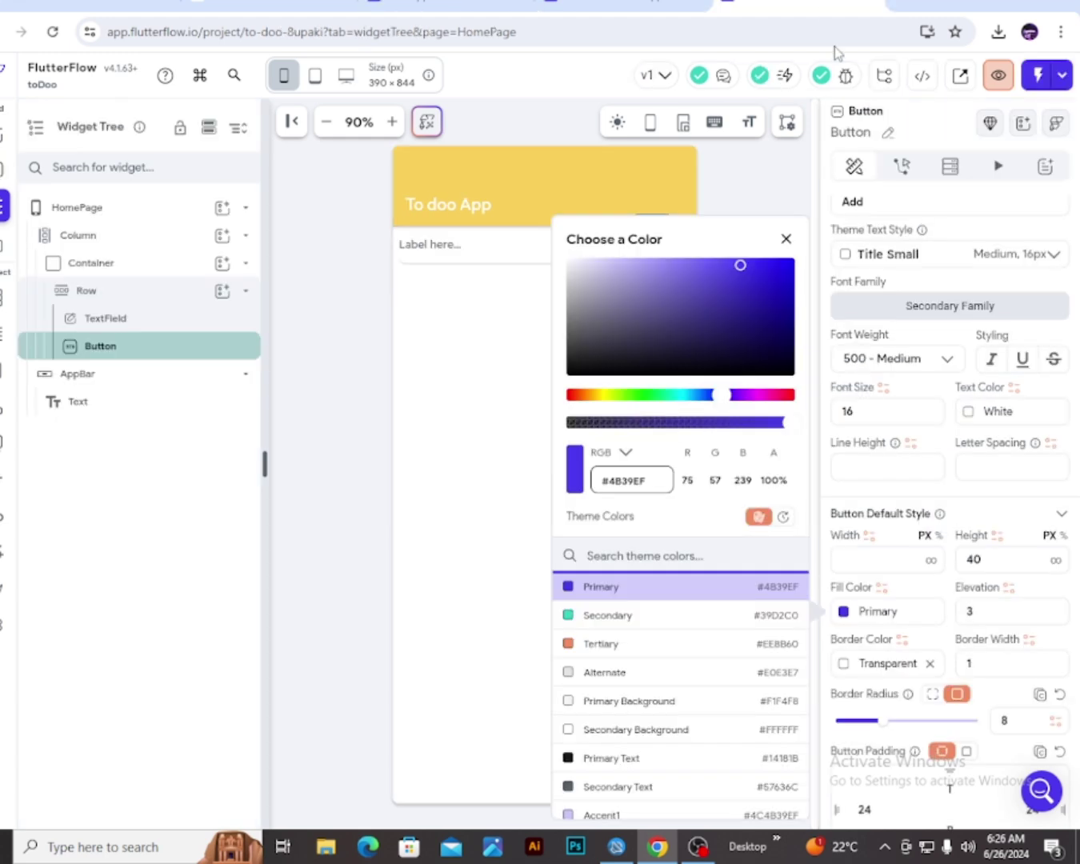
pyautogui.scroll(-2, 640, 631)
pyautogui.scroll(2, 623, 647)
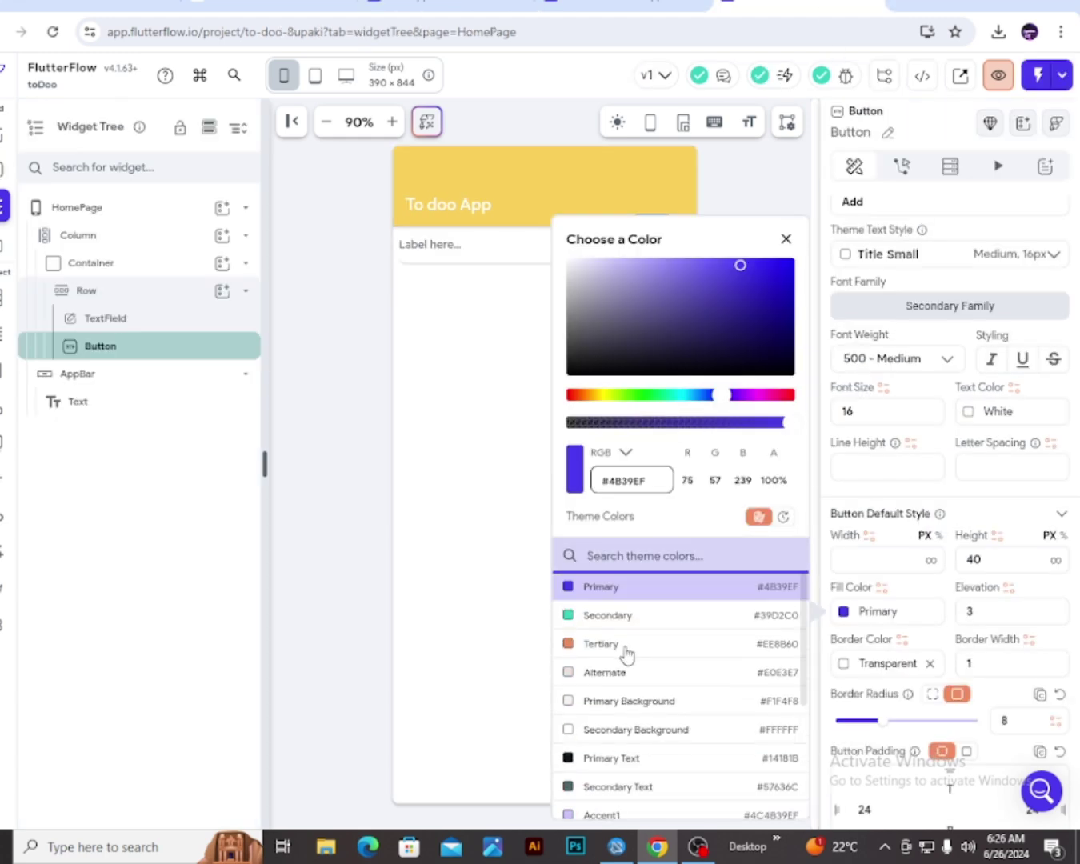
pyautogui.scroll(-2, 619, 635)
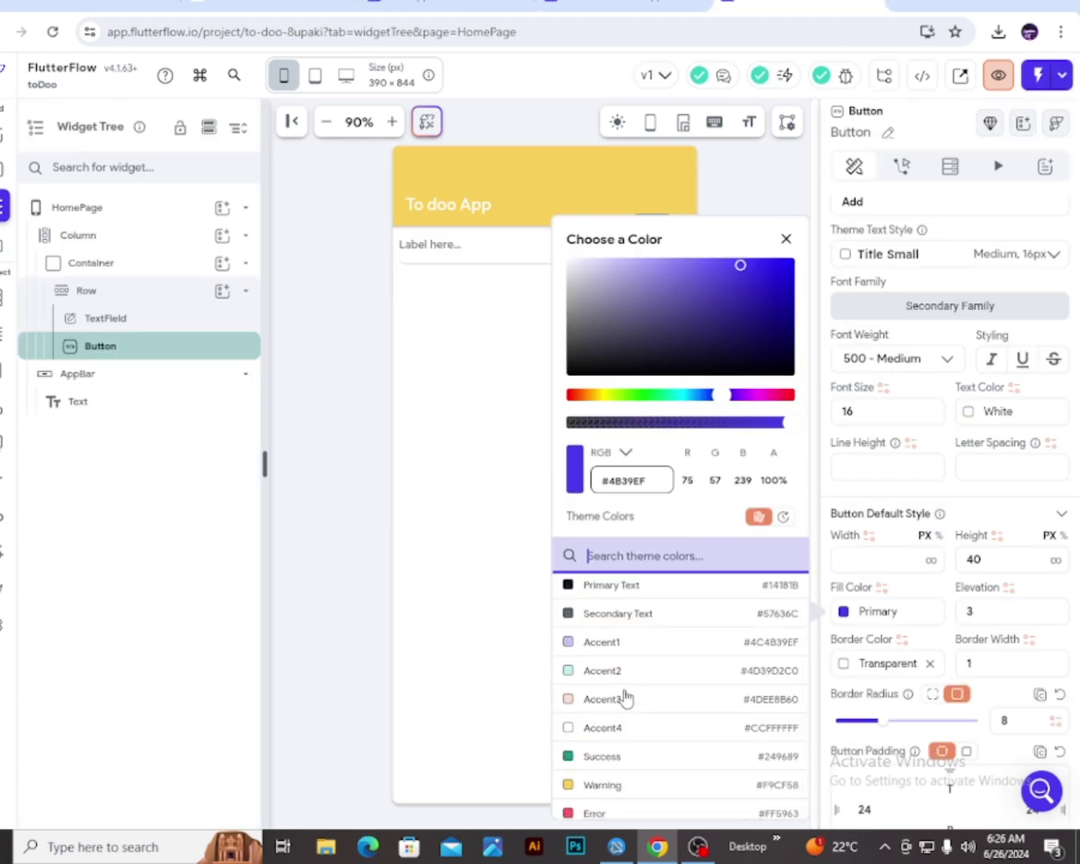
pyautogui.scroll(2, 622, 690)
pyautogui.press('Down')
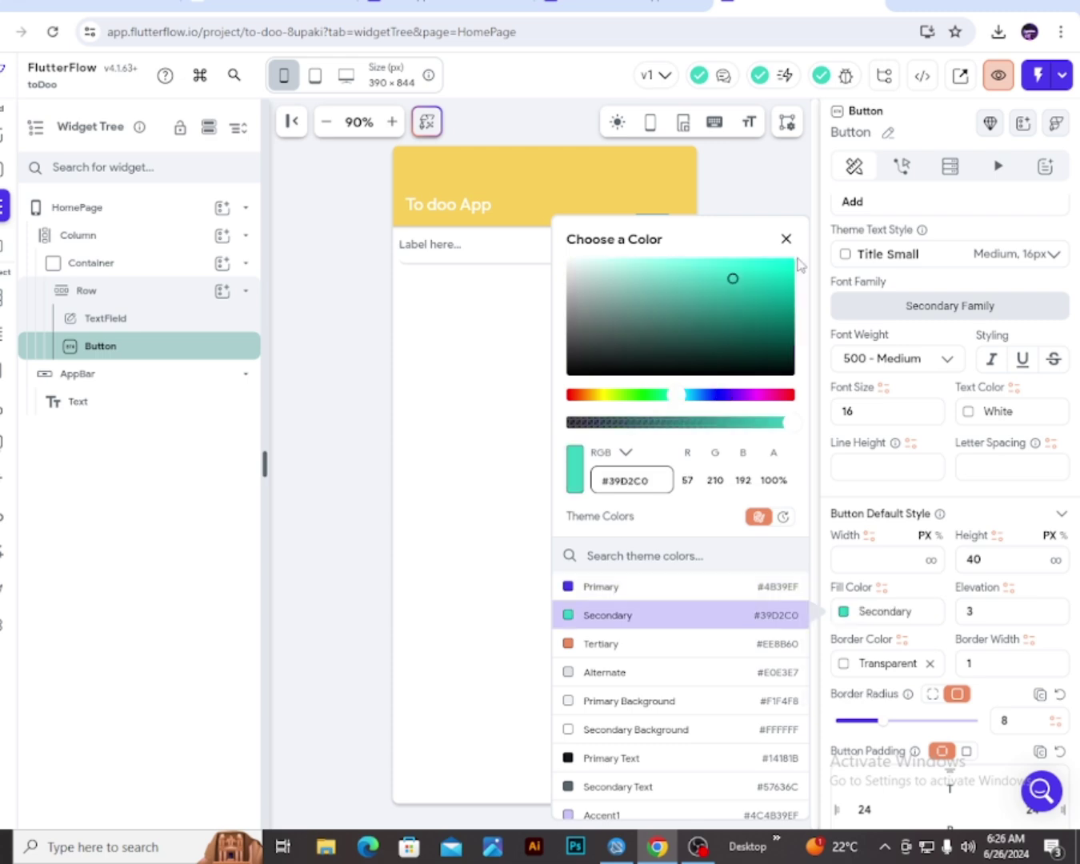
pyautogui.click(952, 596)
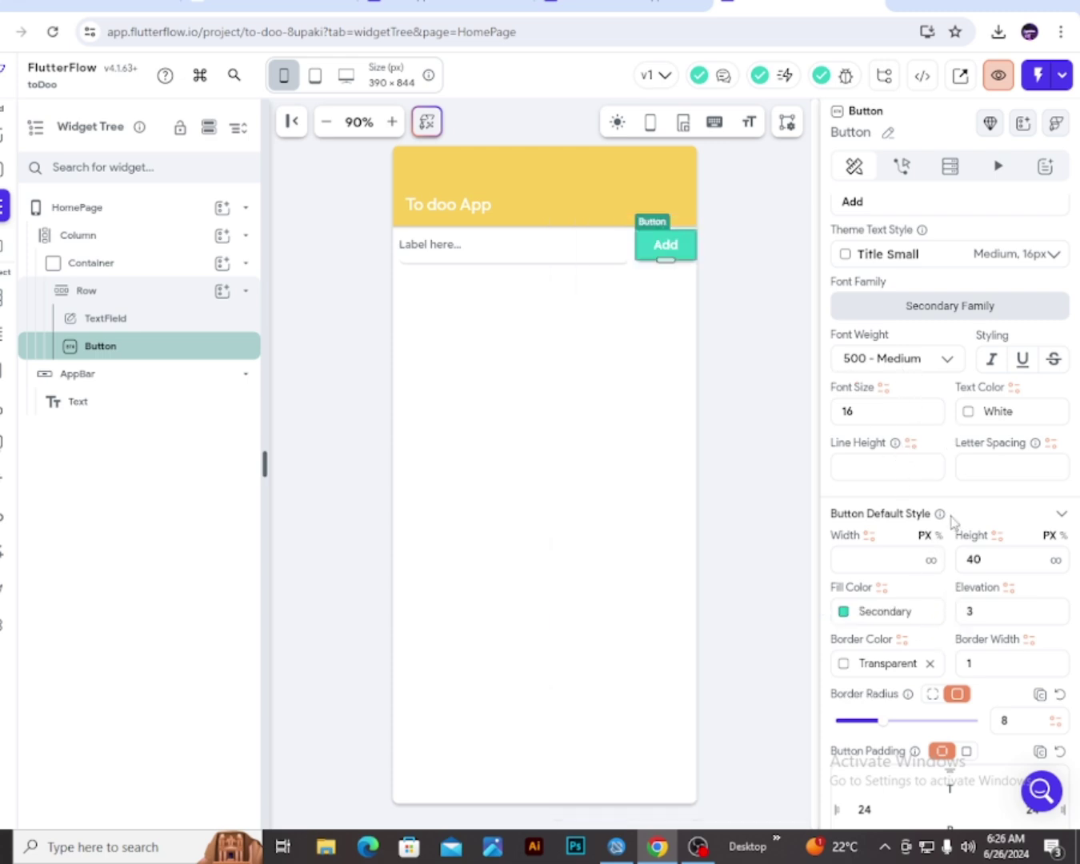
# Find a plus icon in the Material set and assign it to the Add button
pyautogui.scroll(-5, 939, 592)
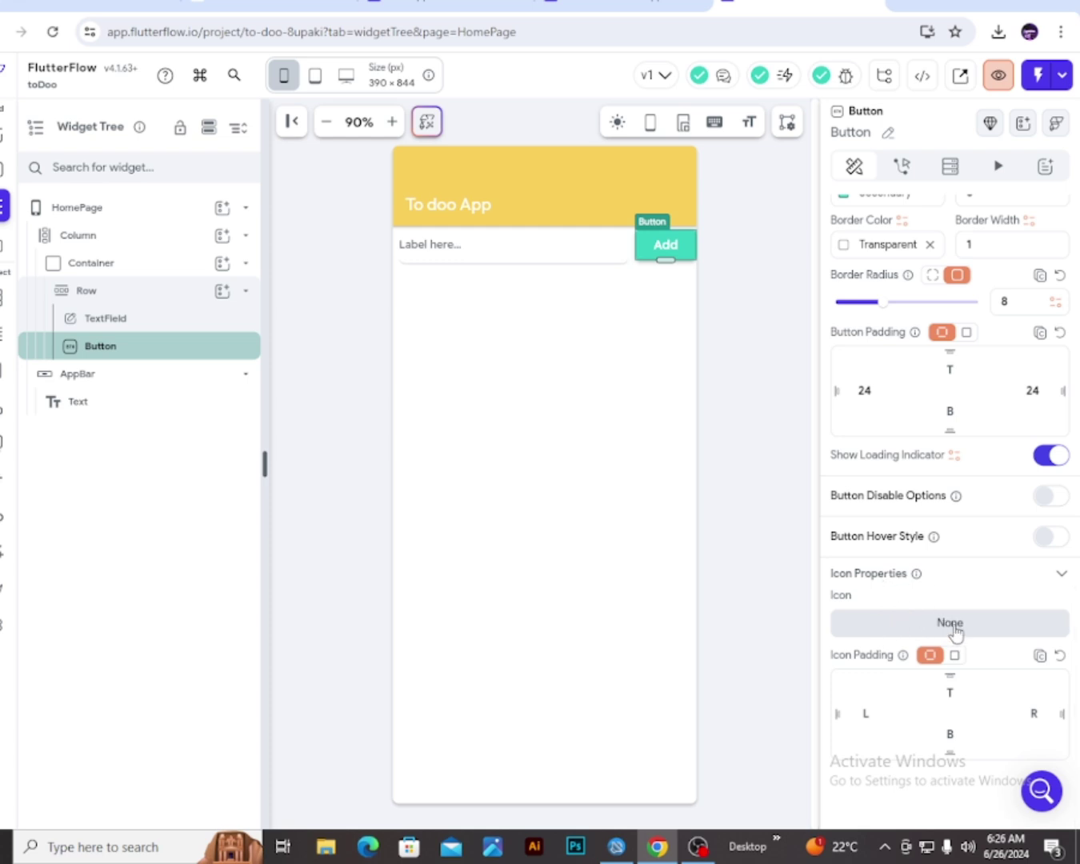
pyautogui.click(974, 631)
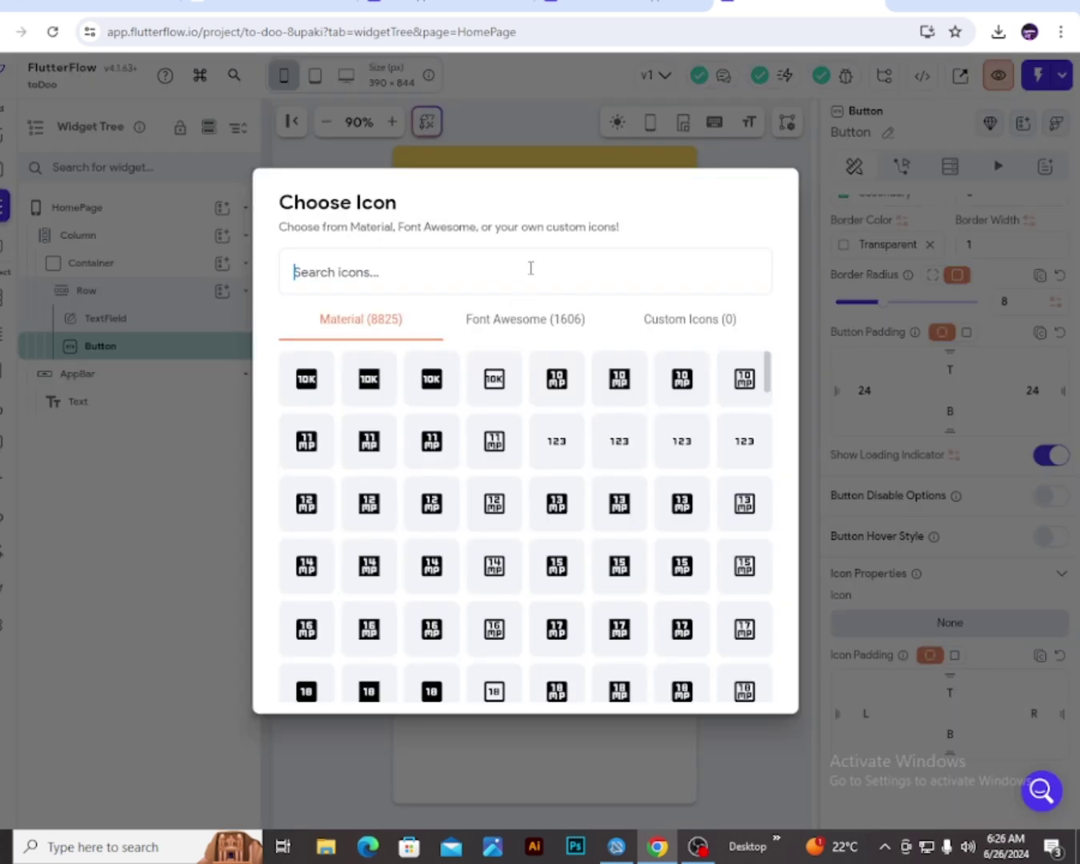
pyautogui.write('plus')
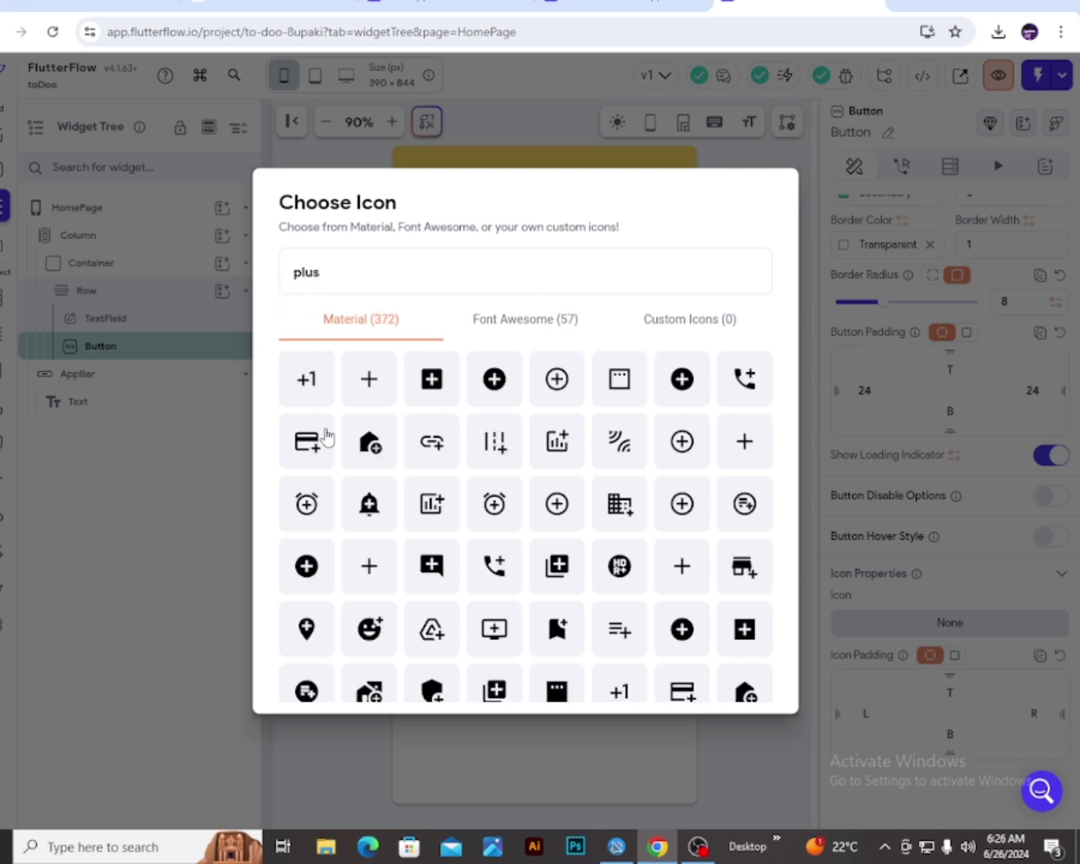
pyautogui.click(374, 382)
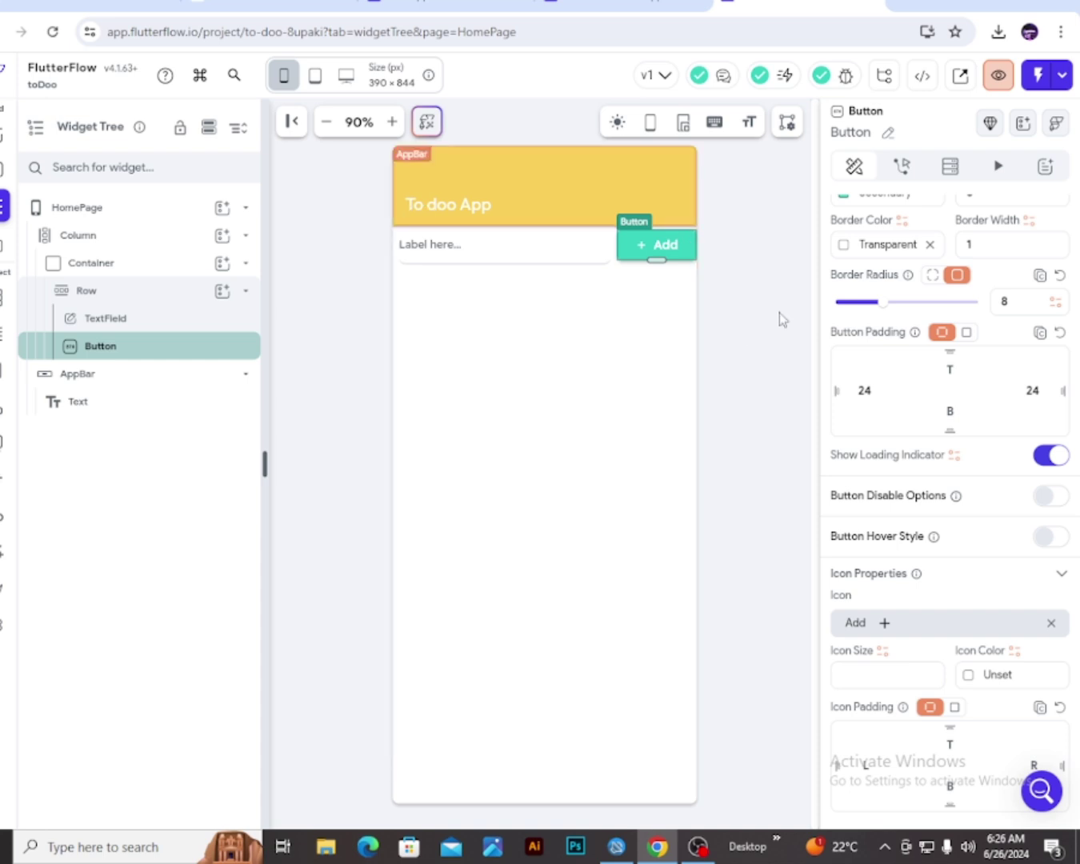
pyautogui.click(779, 386)
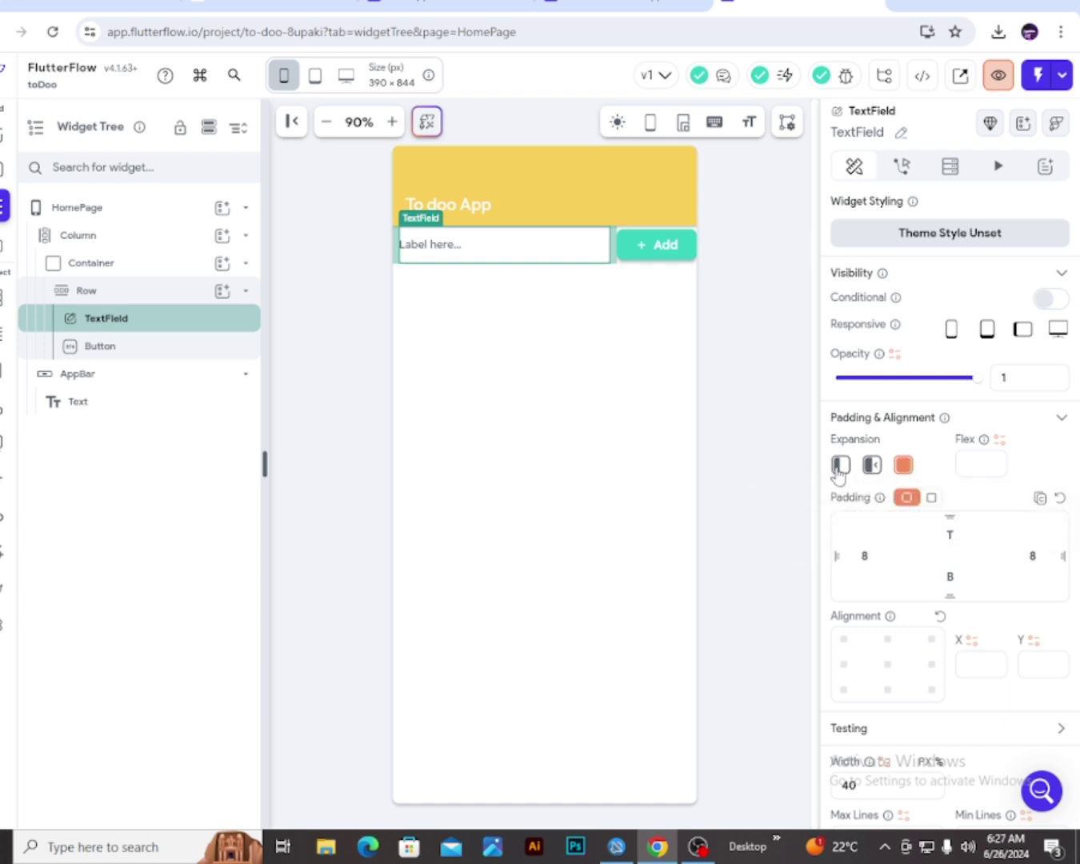
# Remove the TextField's expansion and set the Row's main axis alignment to Space Evenly
pyautogui.click(839, 466)
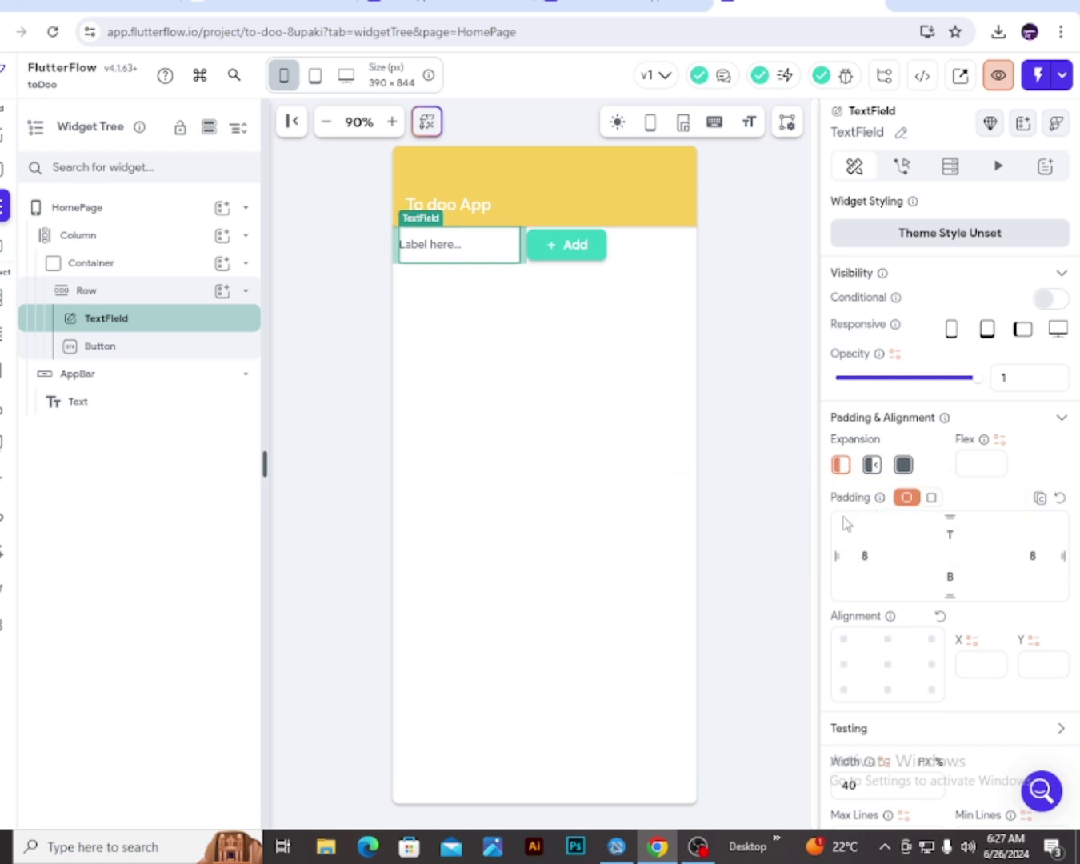
pyautogui.click(647, 254)
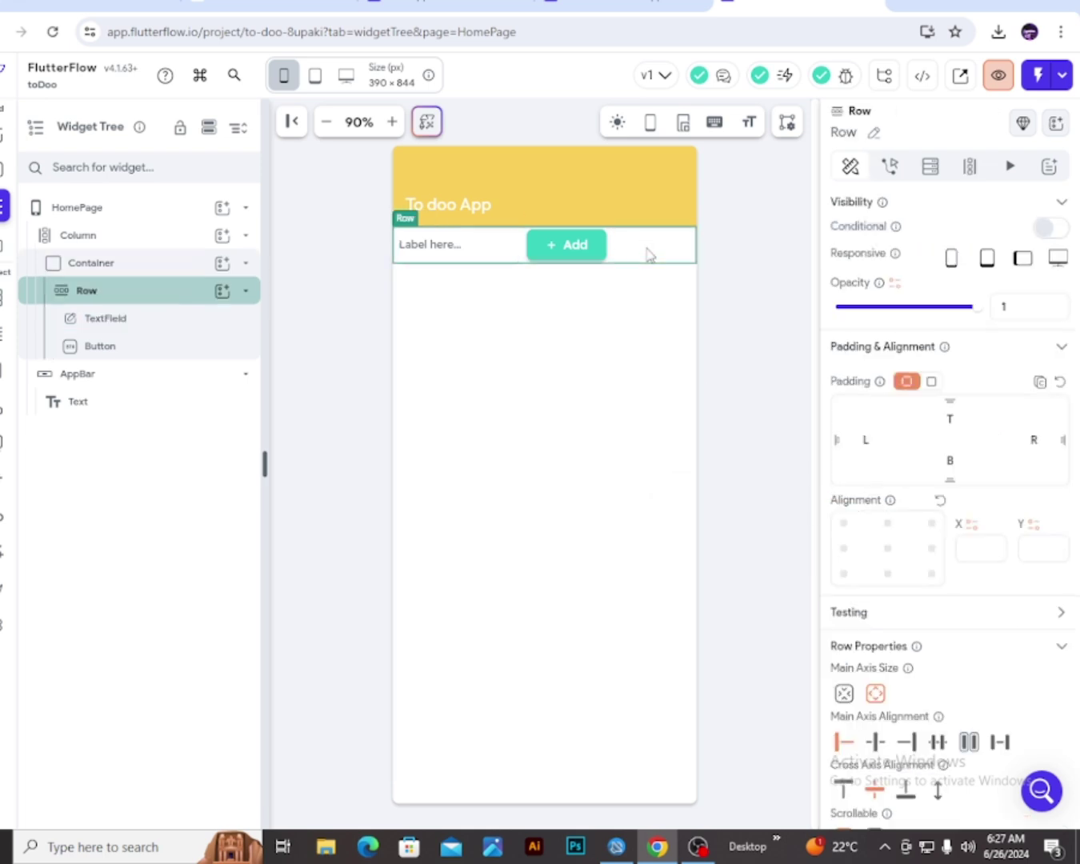
pyautogui.scroll(-2, 960, 600)
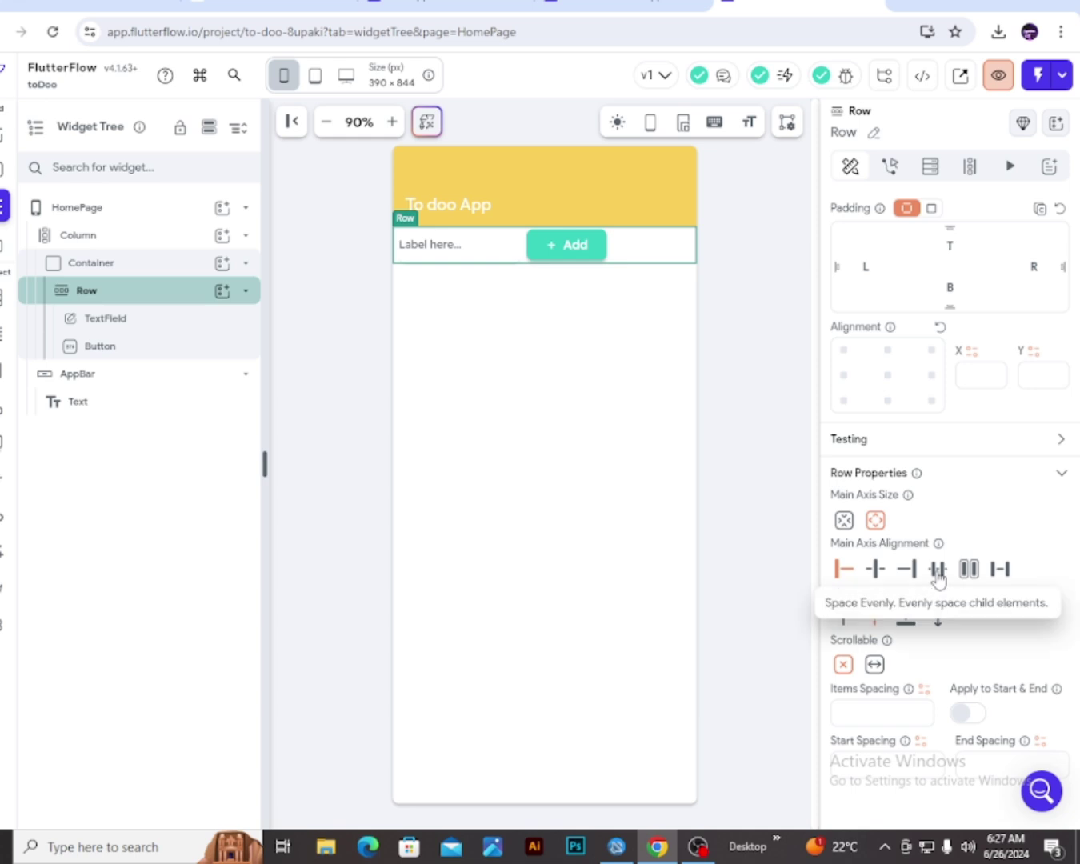
pyautogui.click(938, 568)
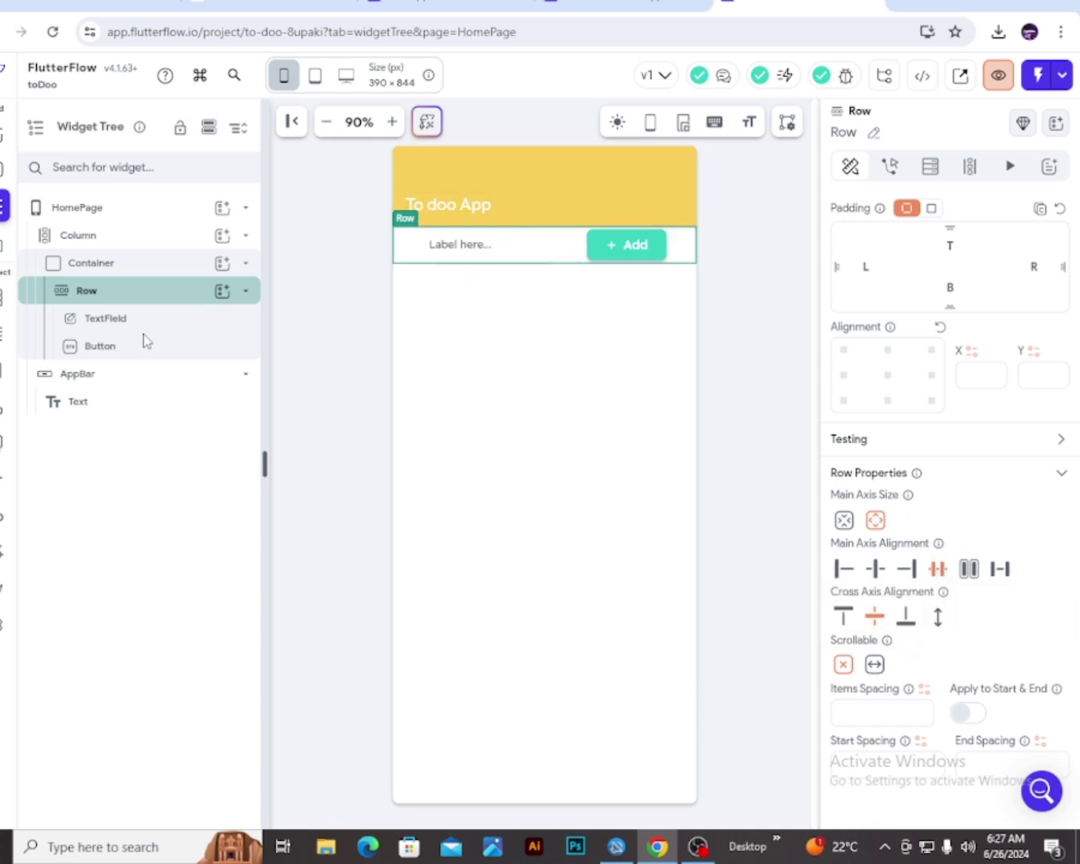
# Set the TextField's width to 50 percent
pyautogui.click(112, 319)
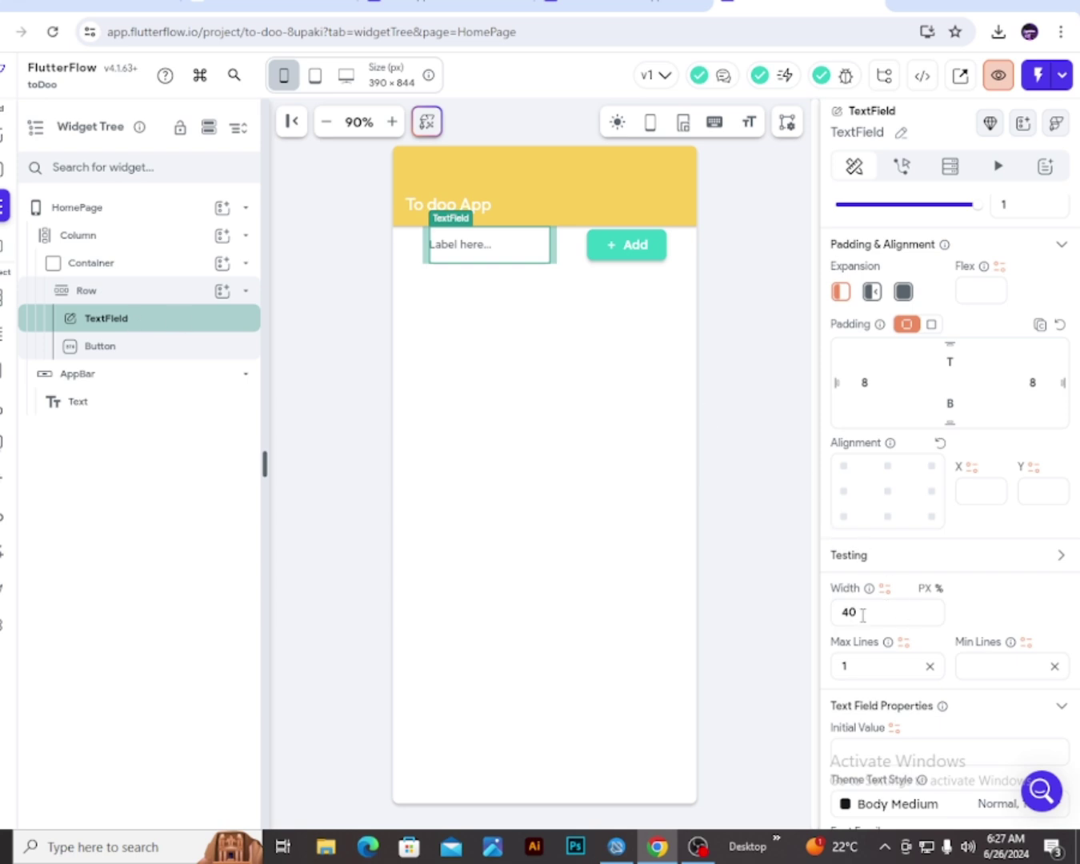
pyautogui.press('BackSpace')
pyautogui.press('BackSpace')
pyautogui.write('50')
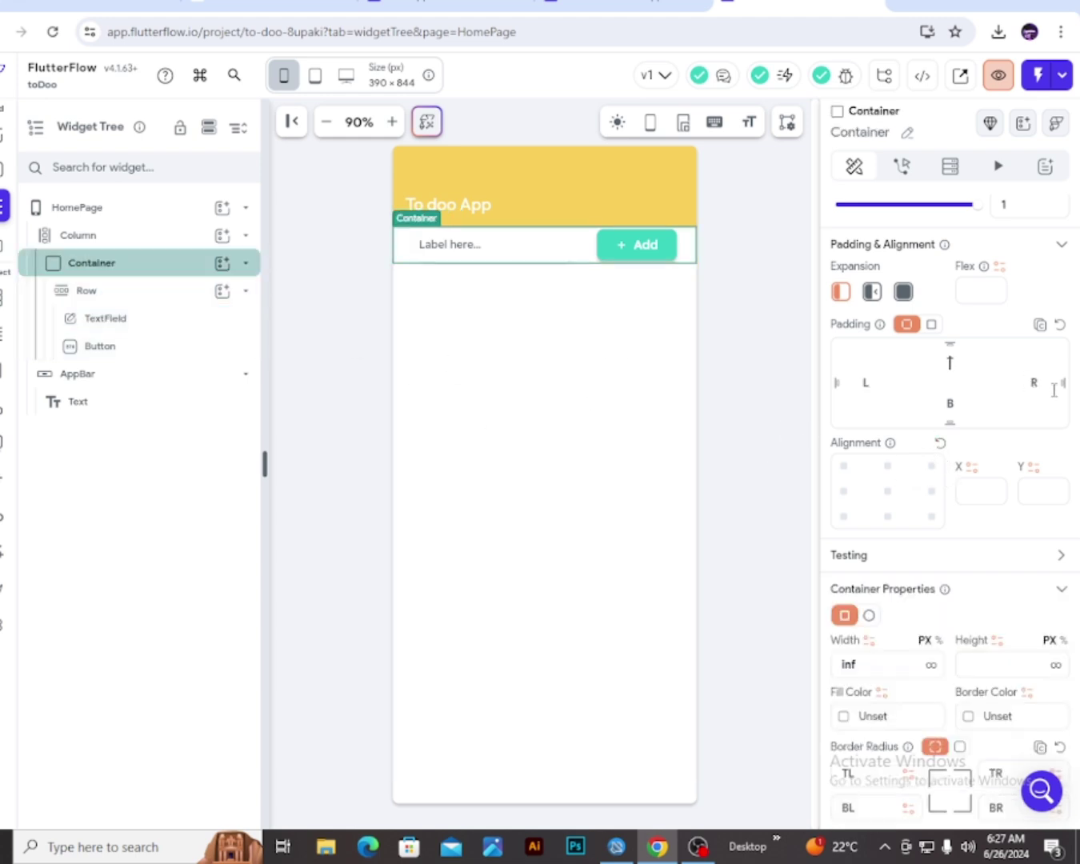
# Set the top padding of the Container around the entry Row to 25
pyautogui.write('25')
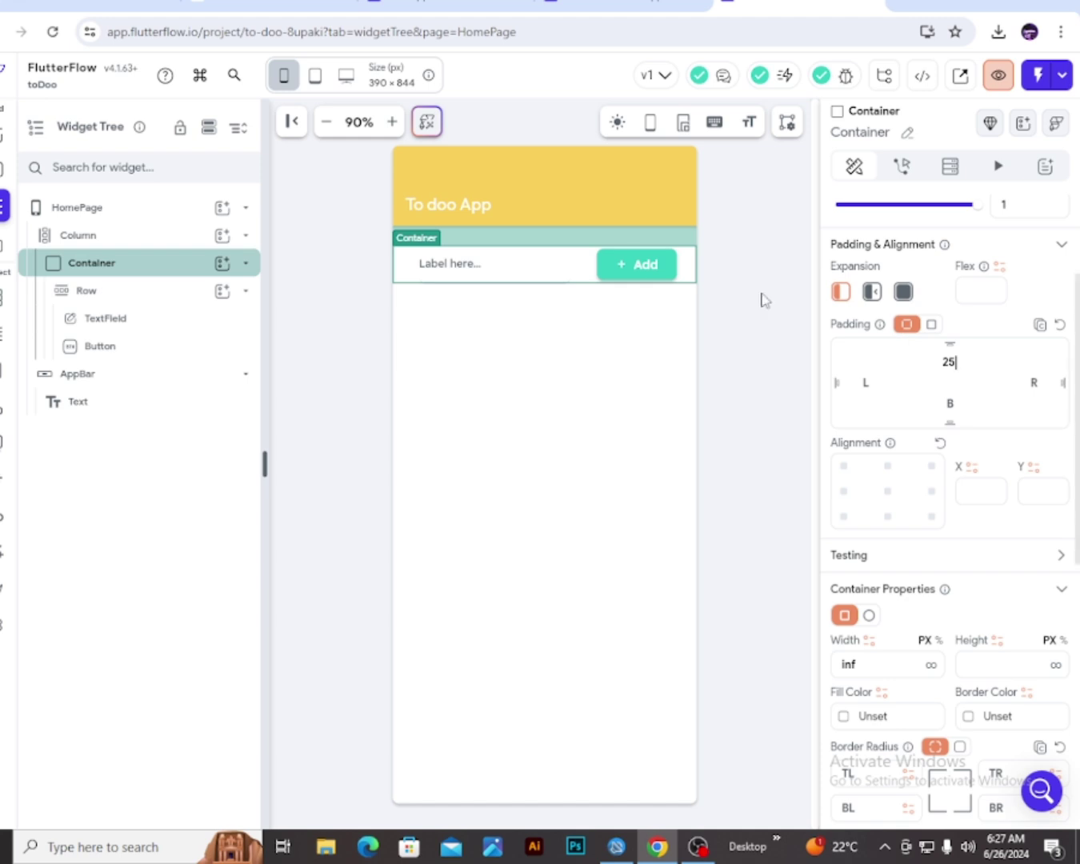
pyautogui.click(489, 306)
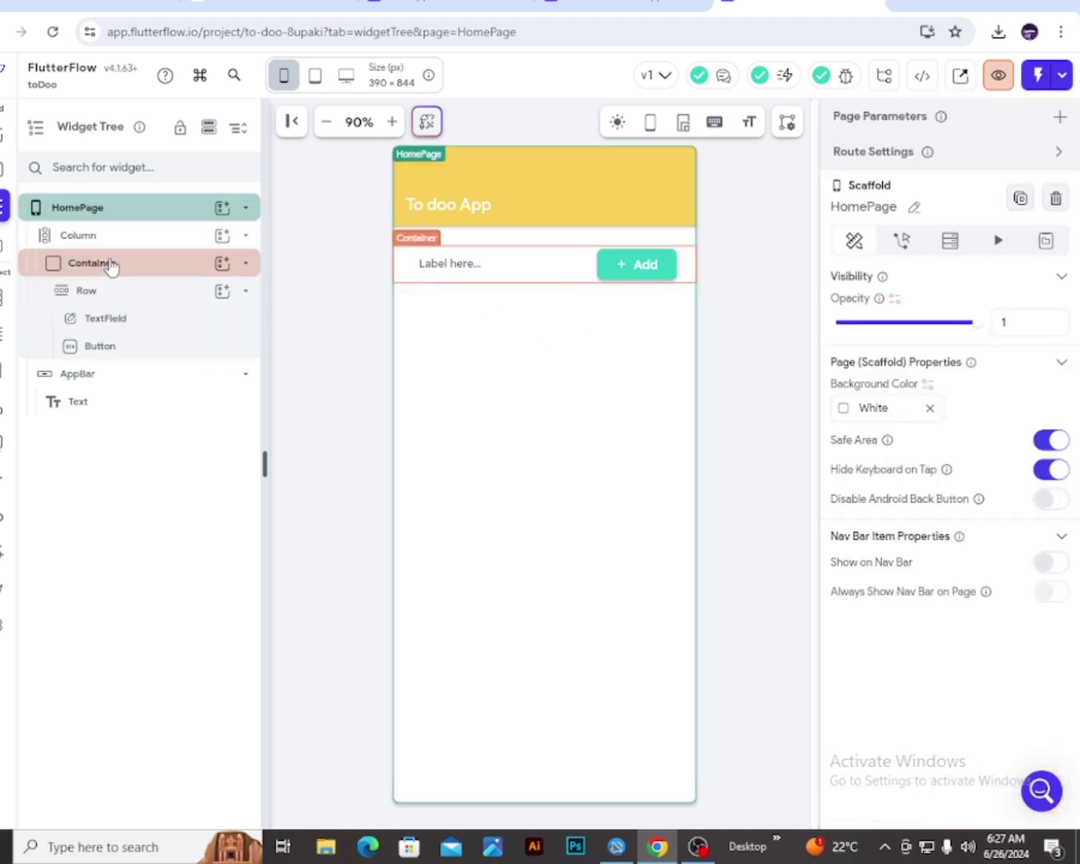
pyautogui.click(526, 273)
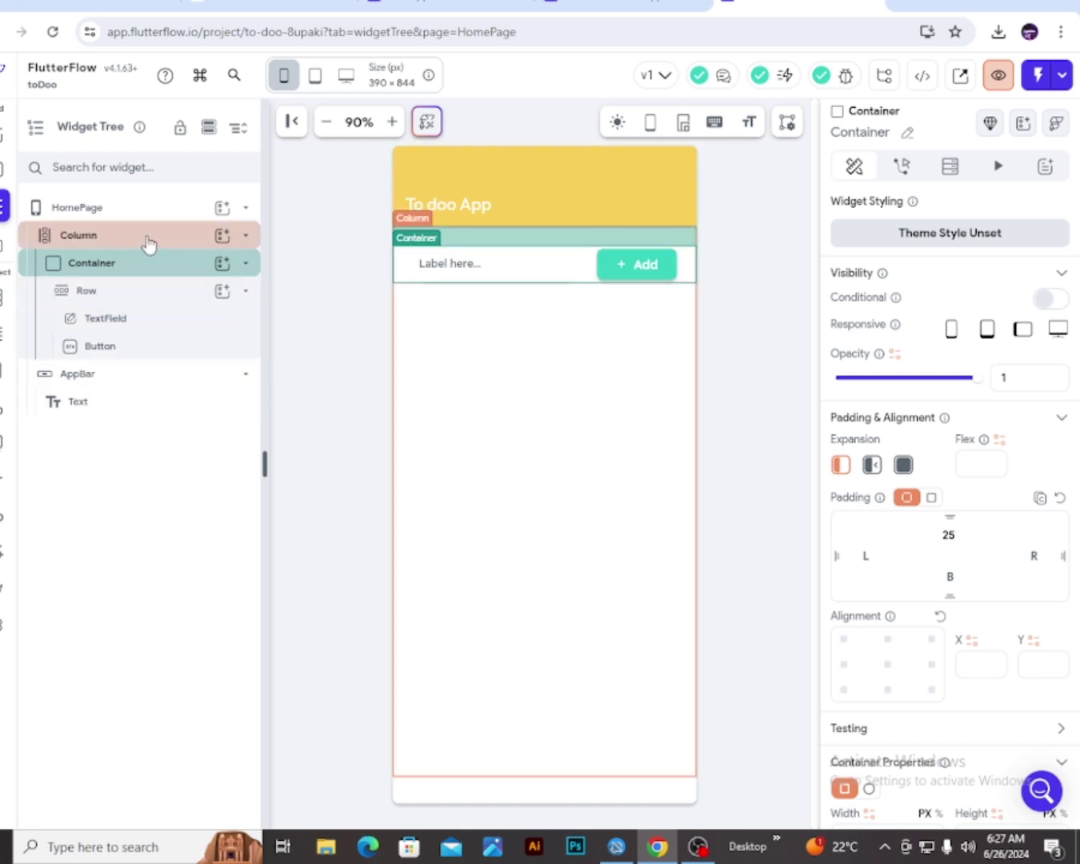
# Add a second Container to the page's main Column and set its width to infinite
pyautogui.click(230, 239)
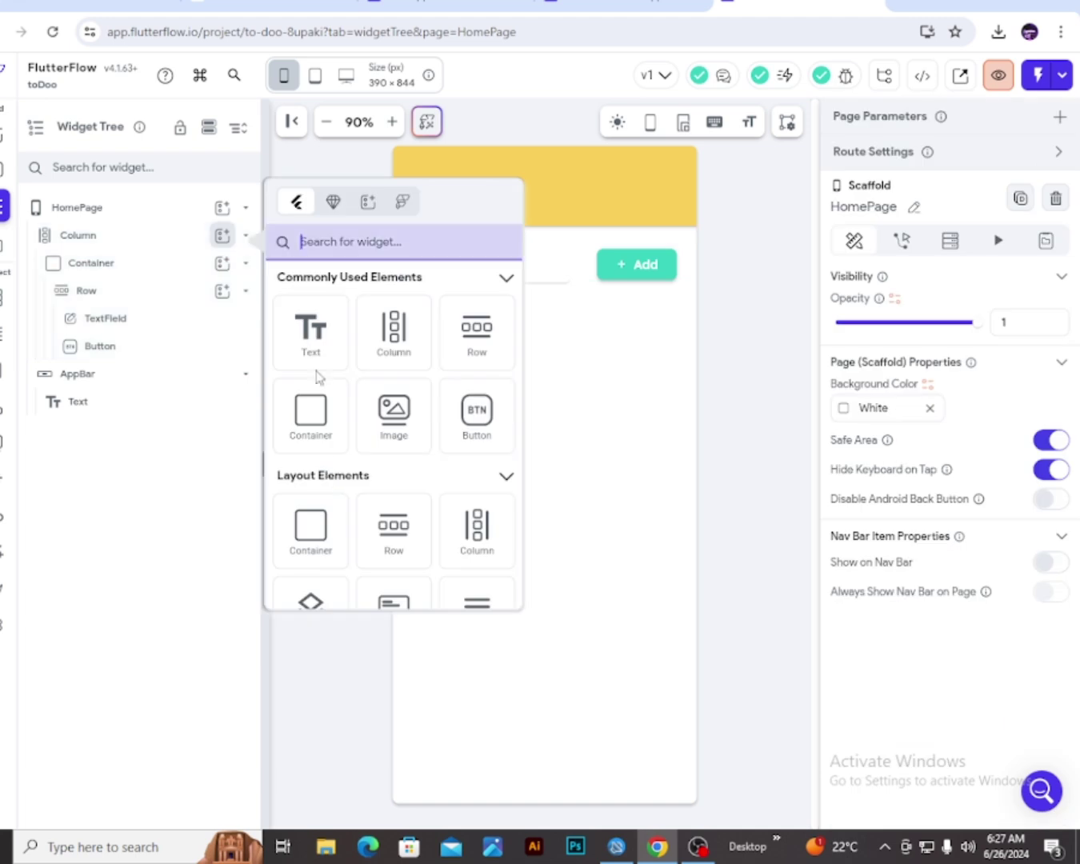
pyautogui.click(328, 418)
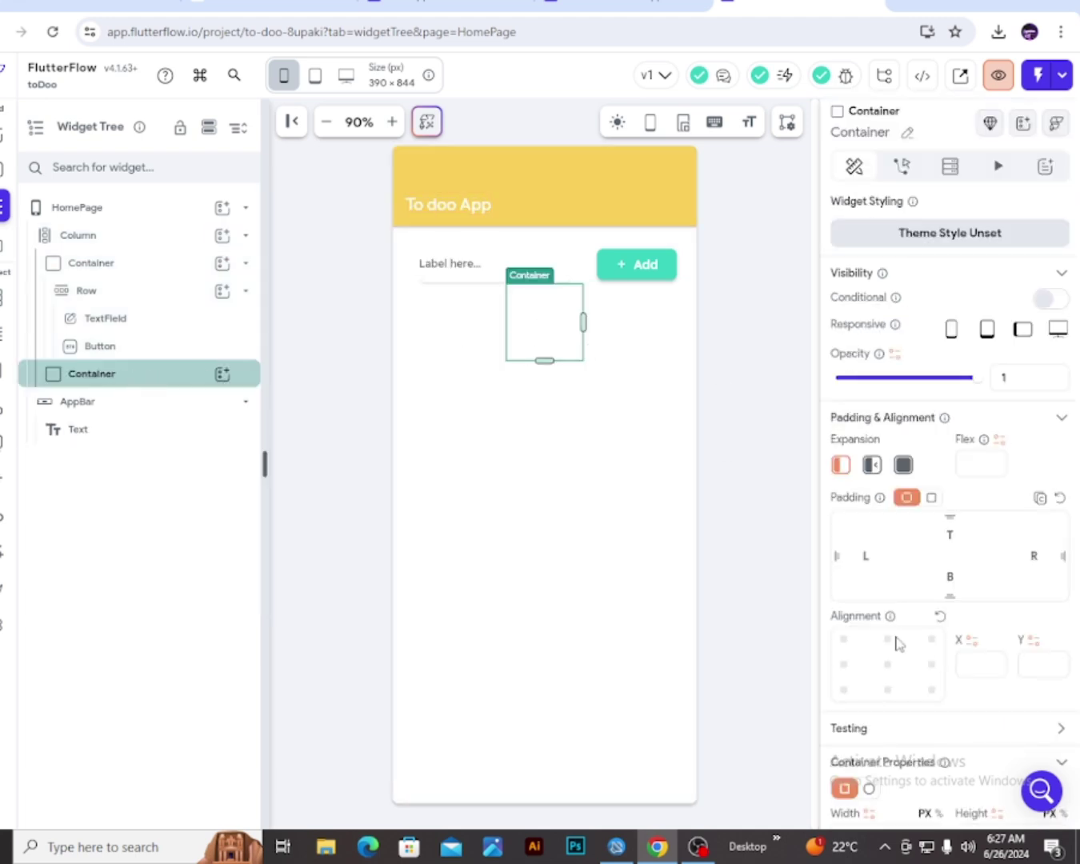
pyautogui.scroll(-4, 896, 642)
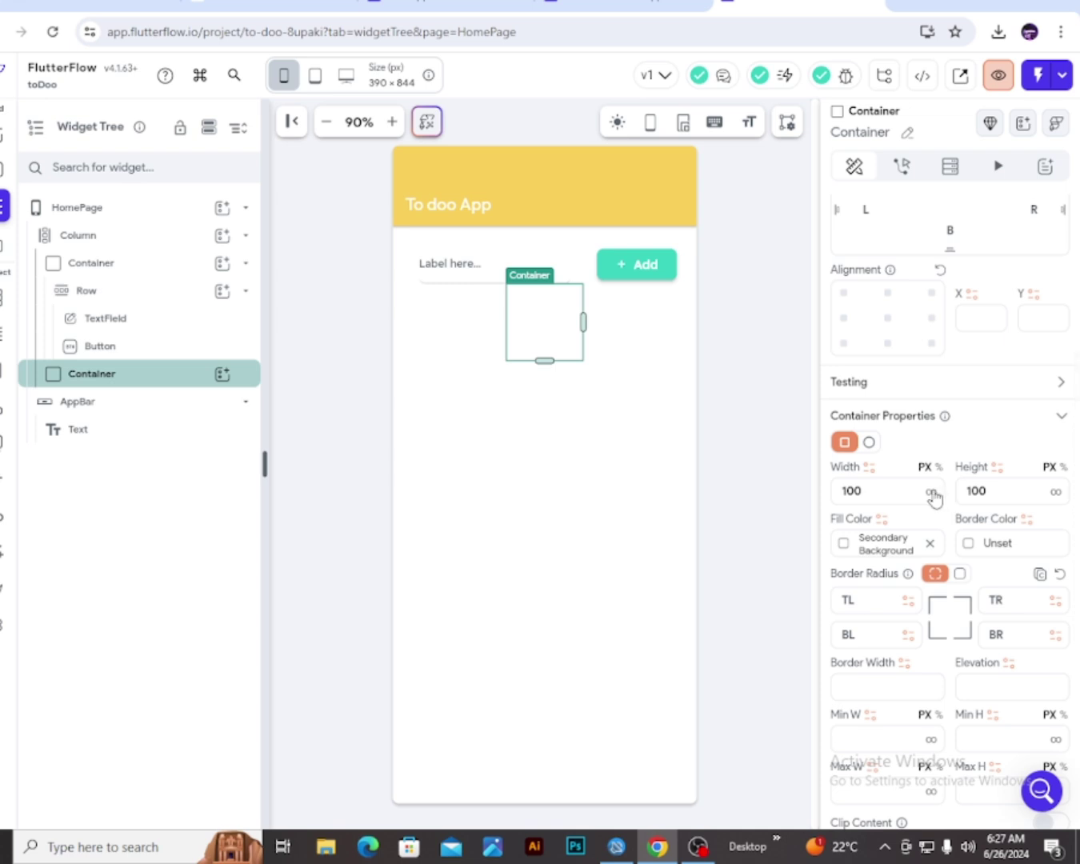
pyautogui.click(932, 491)
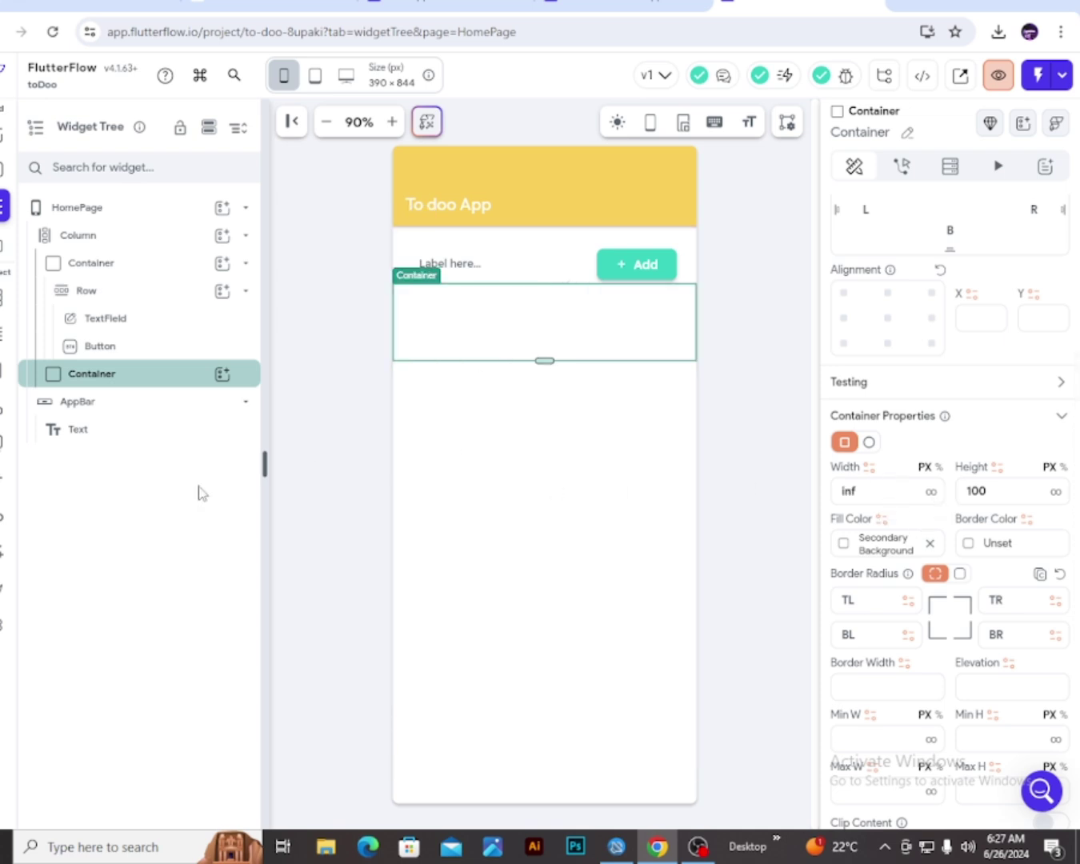
# Add a Column inside the new Container and place a Text widget in it
pyautogui.click(224, 374)
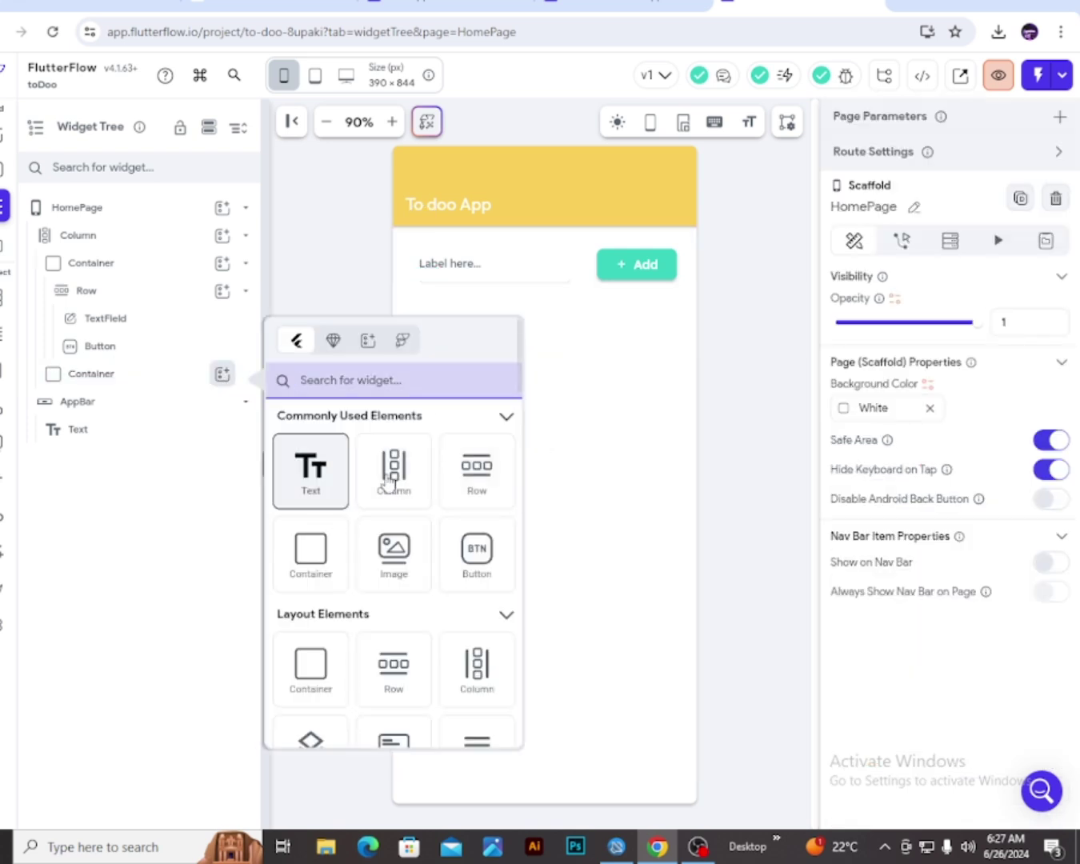
pyautogui.click(389, 481)
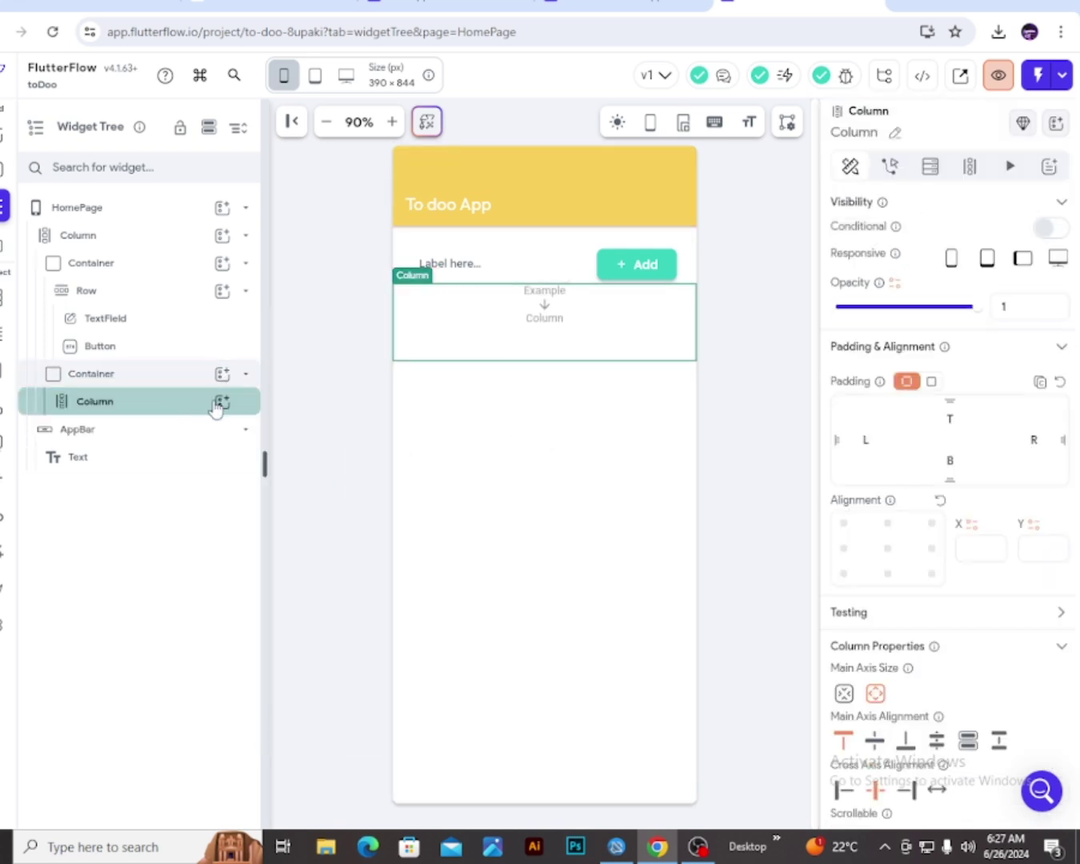
pyautogui.click(223, 402)
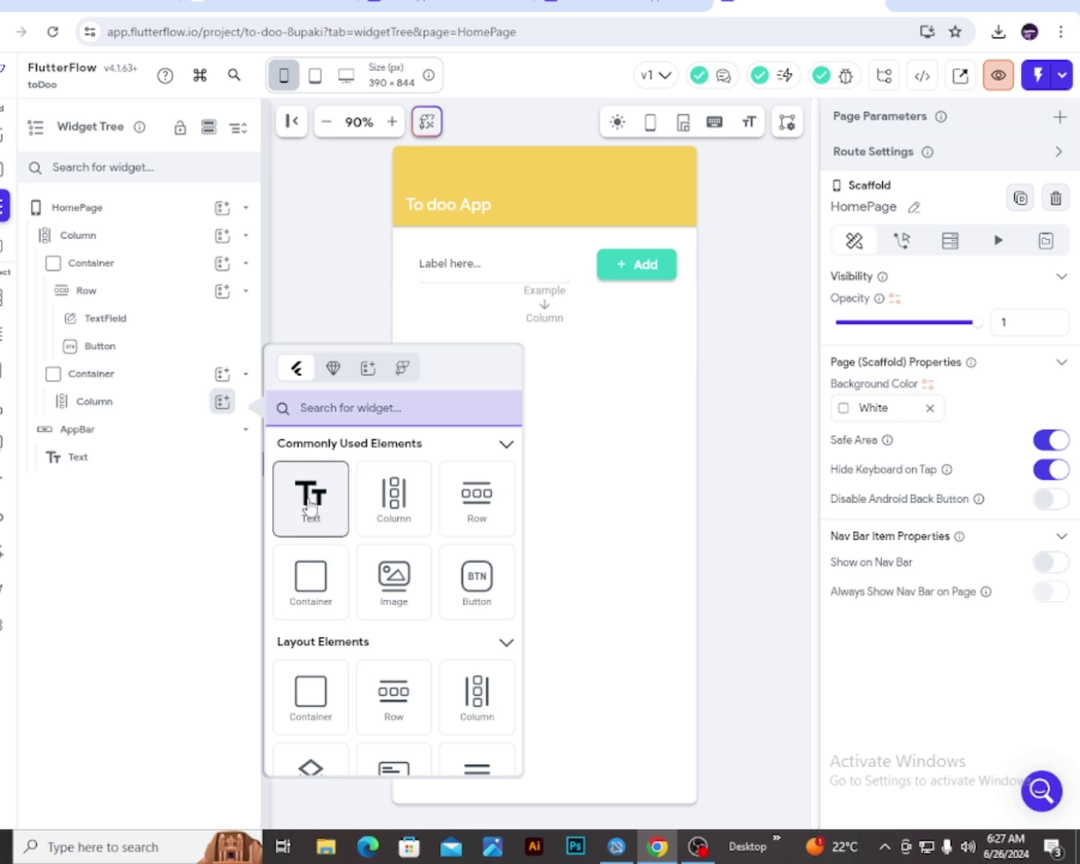
pyautogui.moveTo(311, 506); pyautogui.dragTo(529, 291)
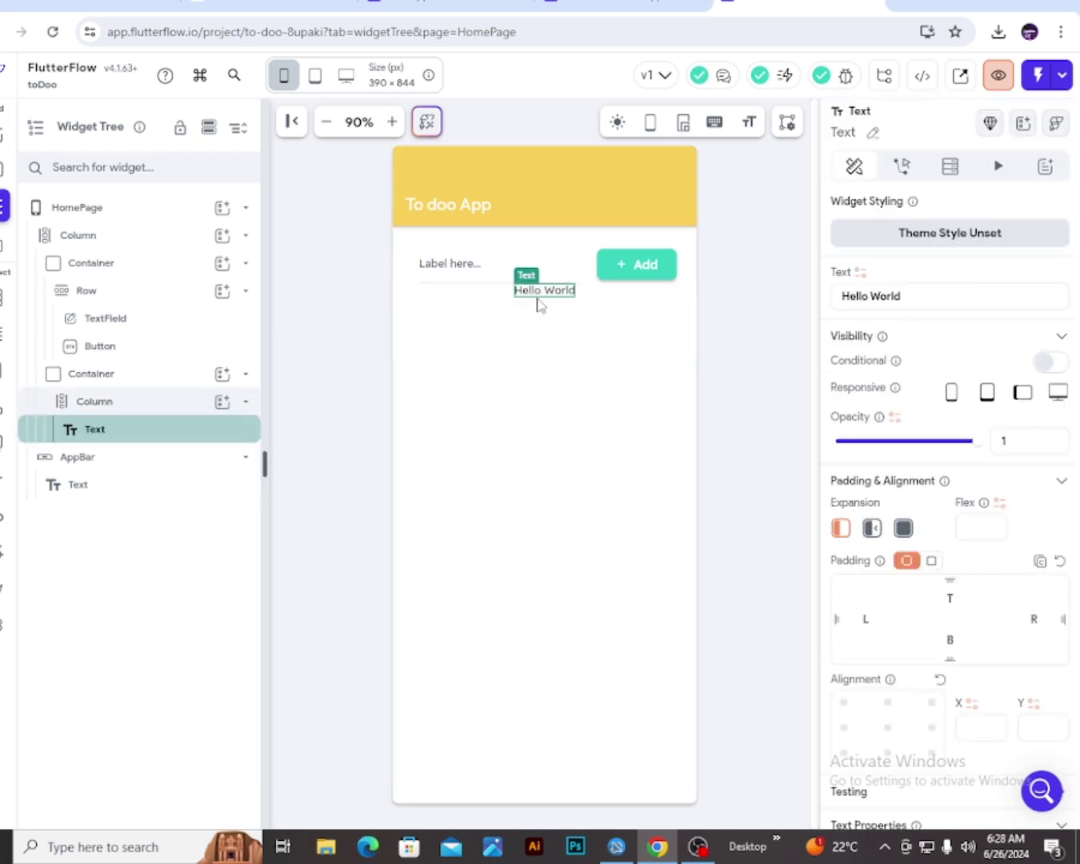
# Give the second Container a top padding of 25
pyautogui.click(120, 376)
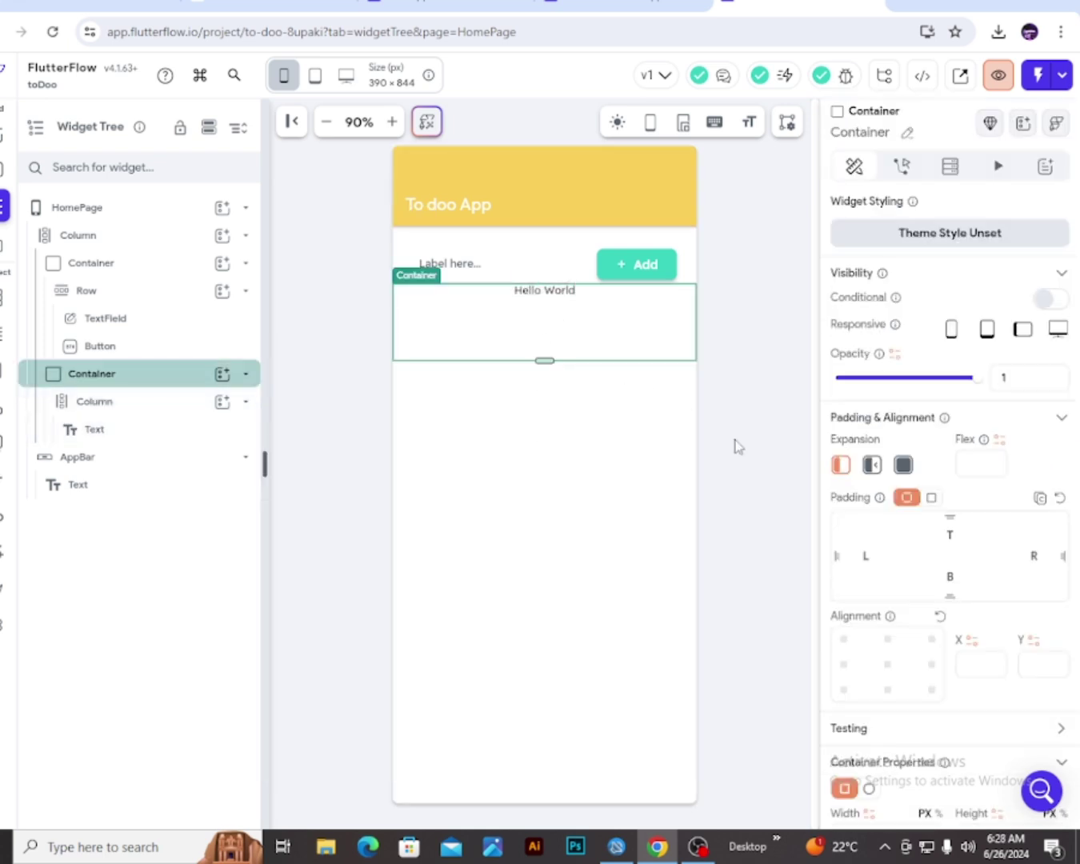
pyautogui.click(957, 539)
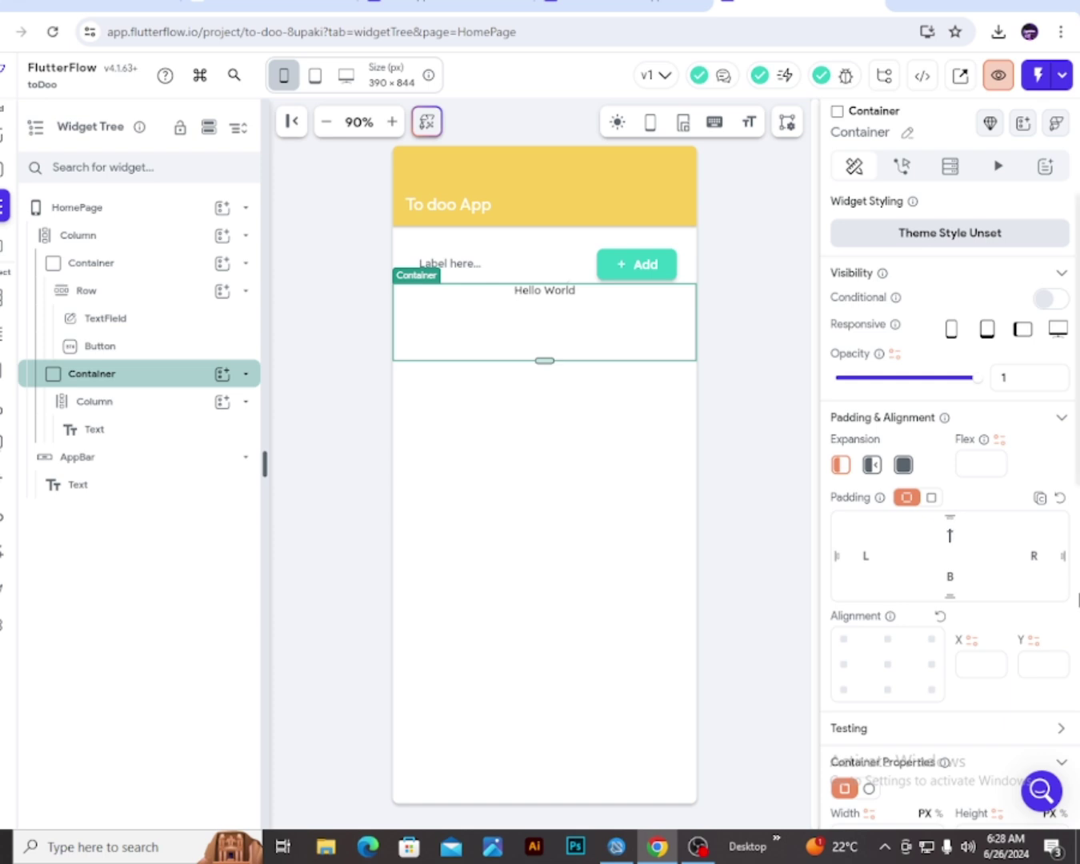
pyautogui.write('25')
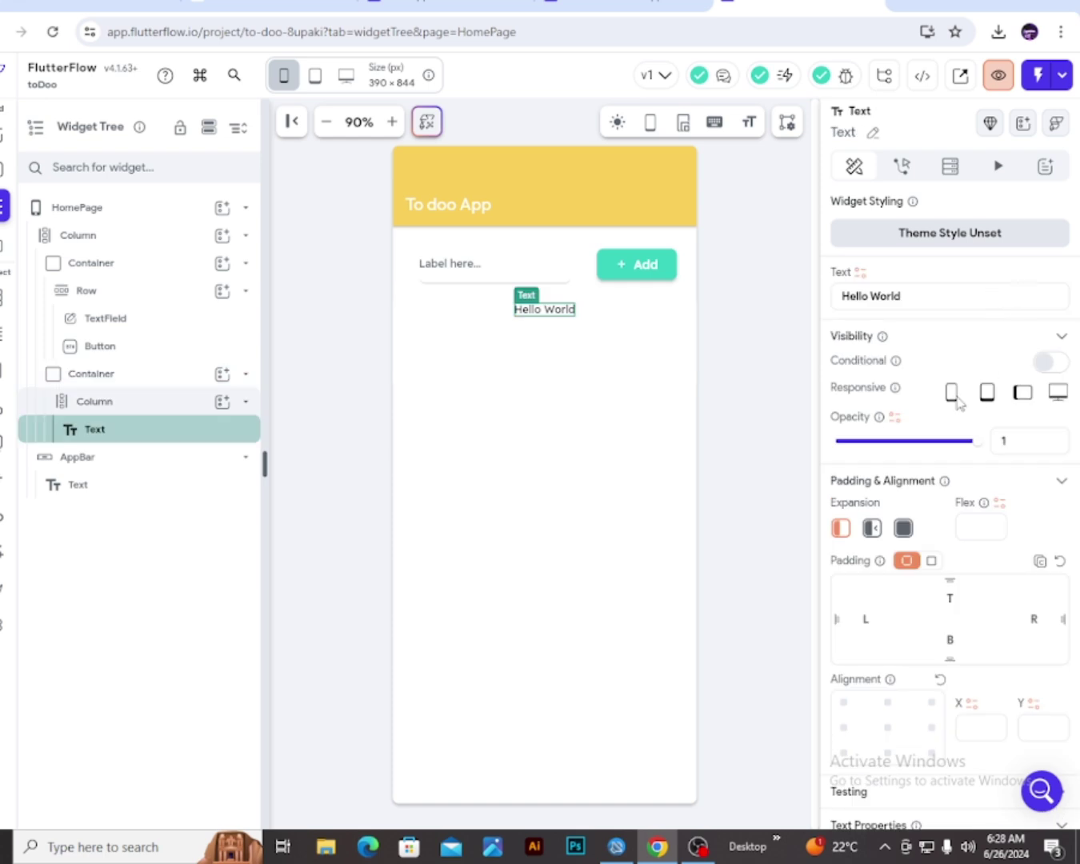
# Change the new Text widget's content to "Tasks"
pyautogui.moveTo(923, 290); pyautogui.dragTo(749, 310)
pyautogui.write('Task')
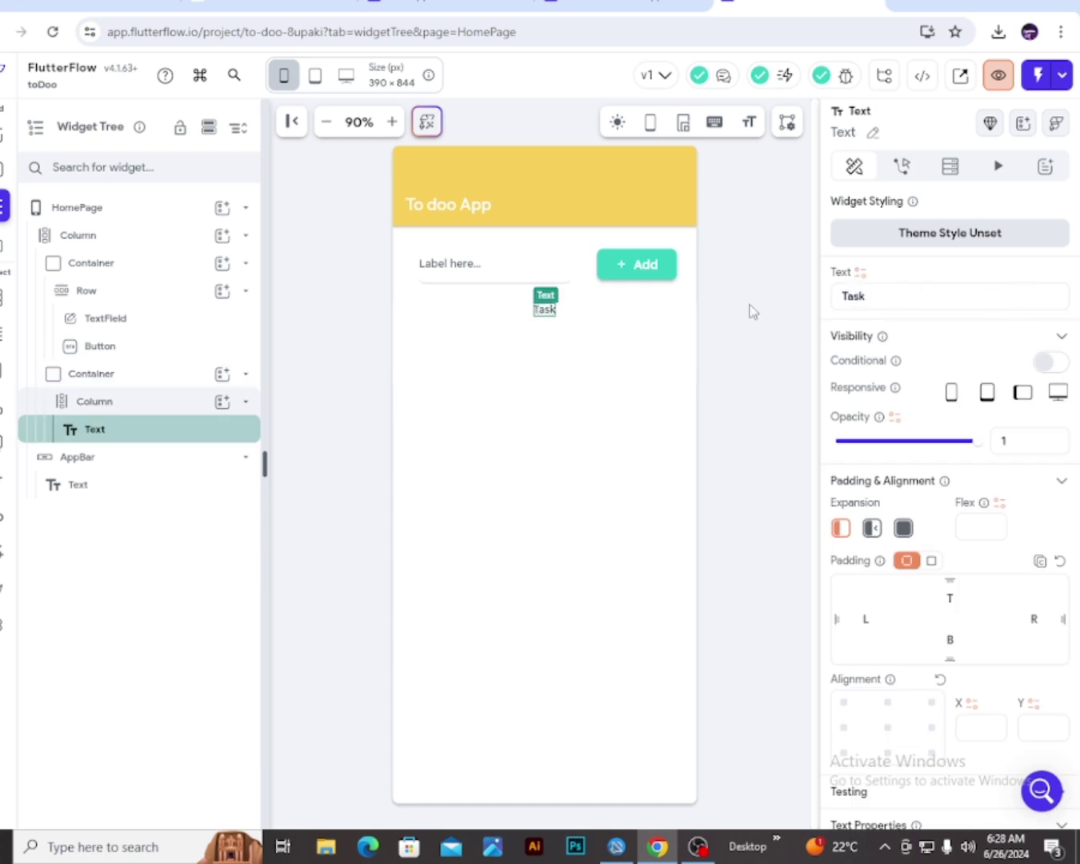
pyautogui.write('s')
pyautogui.click(393, 421)
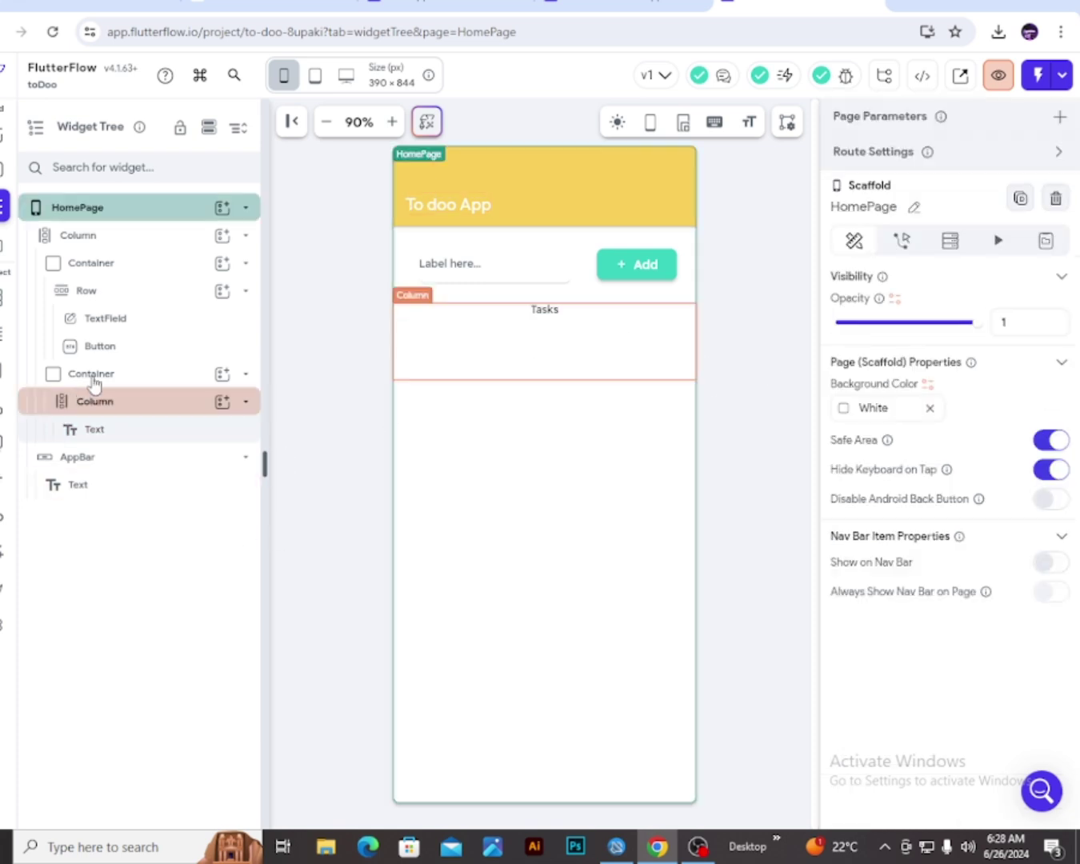
# Open the name of the Container holding the Tasks text for editing
pyautogui.click(140, 400)
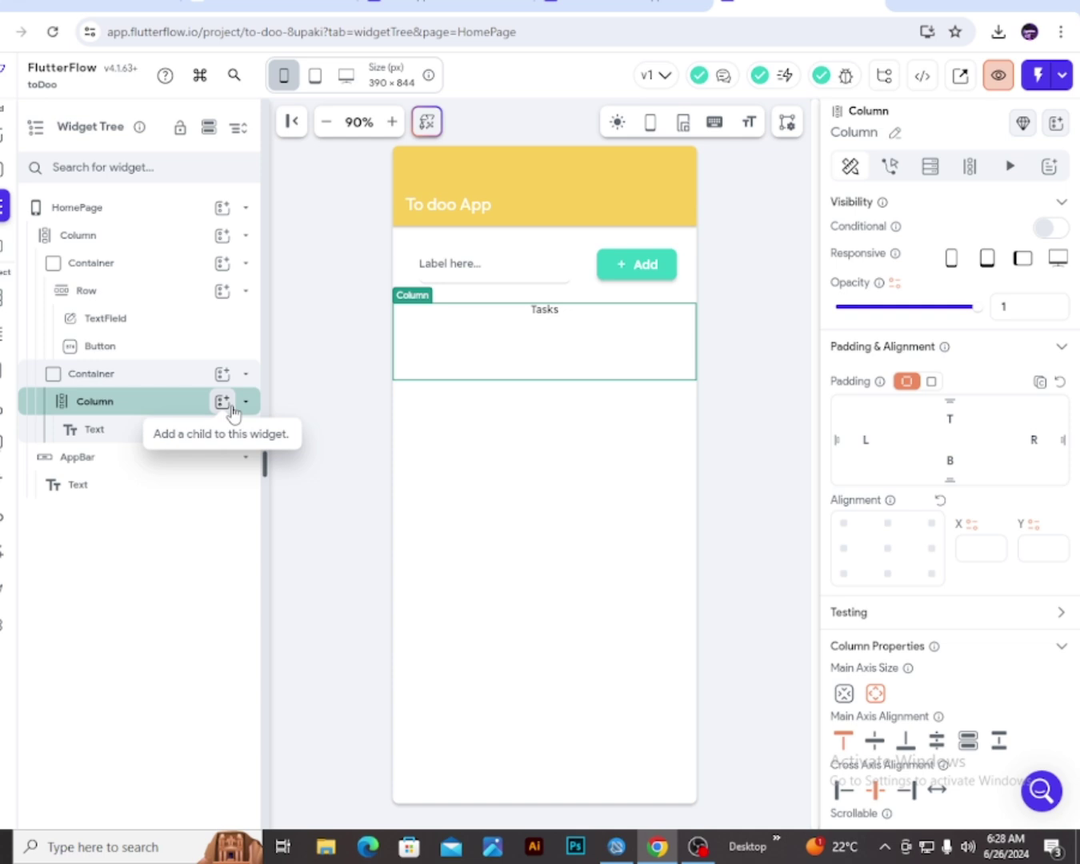
pyautogui.click(129, 375)
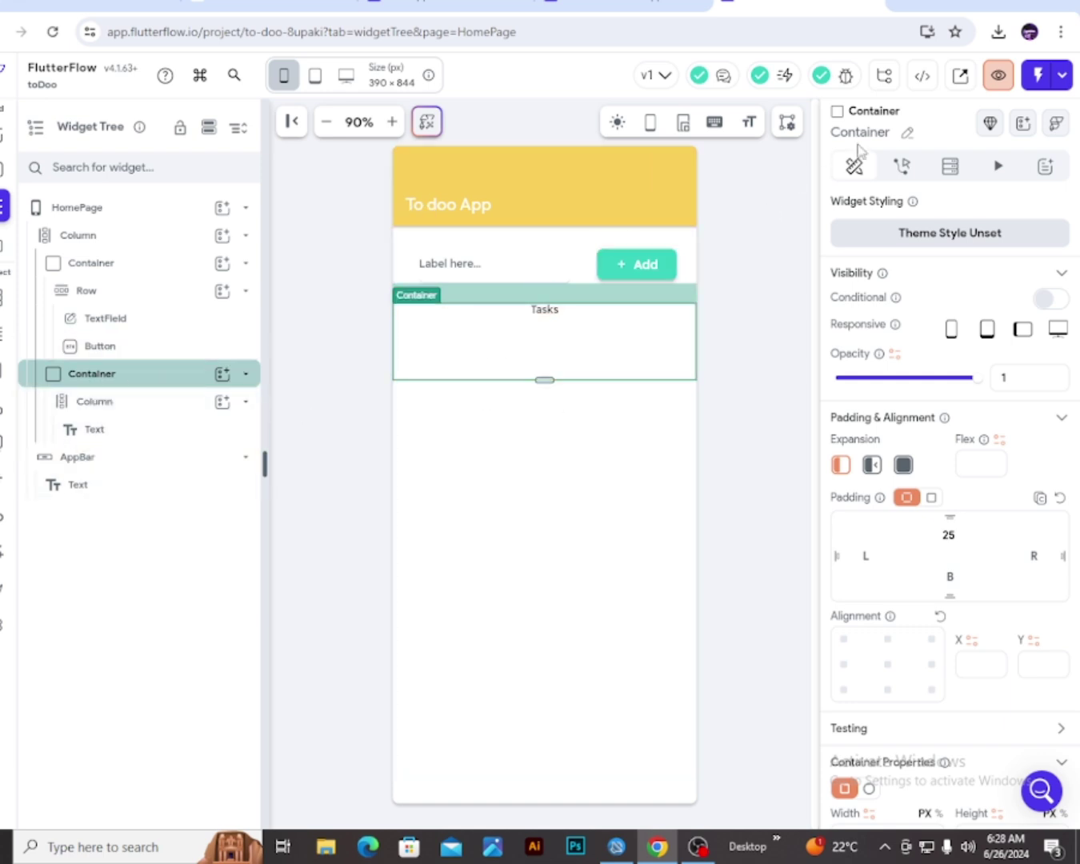
pyautogui.click(907, 136)
pyautogui.press('Left')
pyautogui.write('compl')
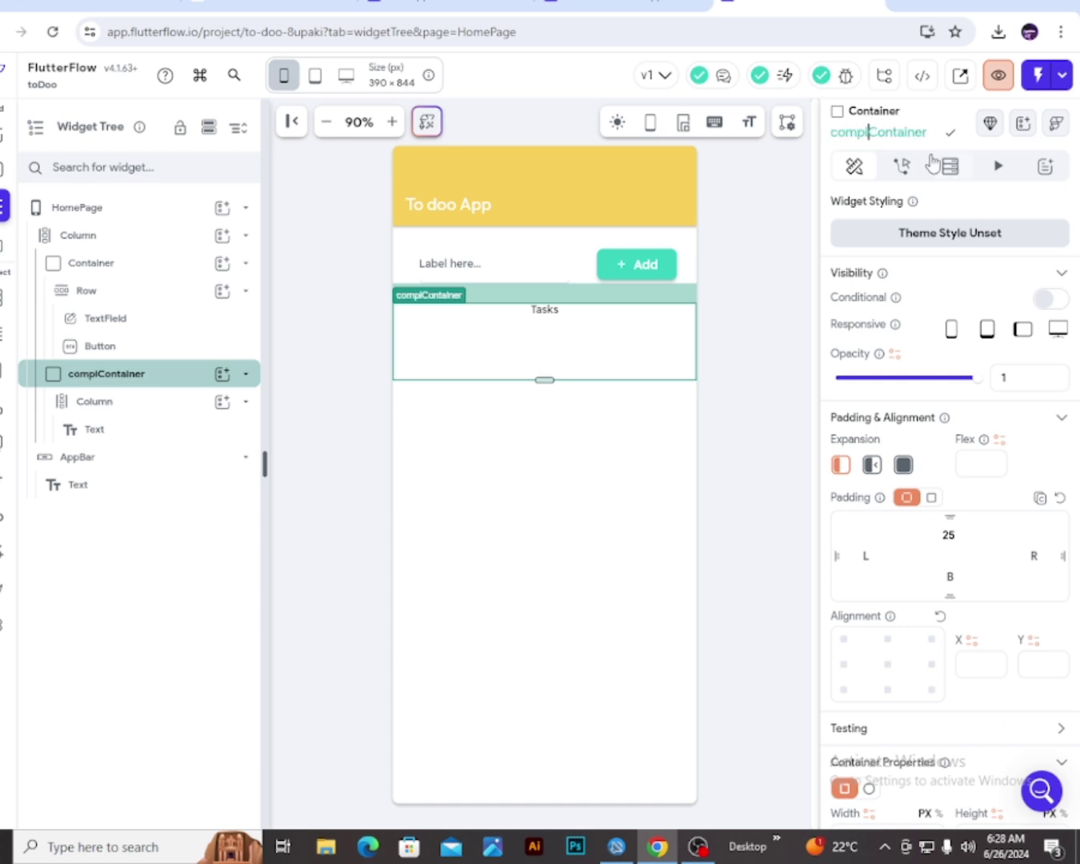
pyautogui.press('BackSpace')
pyautogui.press('BackSpace')
pyautogui.press('BackSpace')
pyautogui.press('BackSpace')
pyautogui.press('BackSpace')
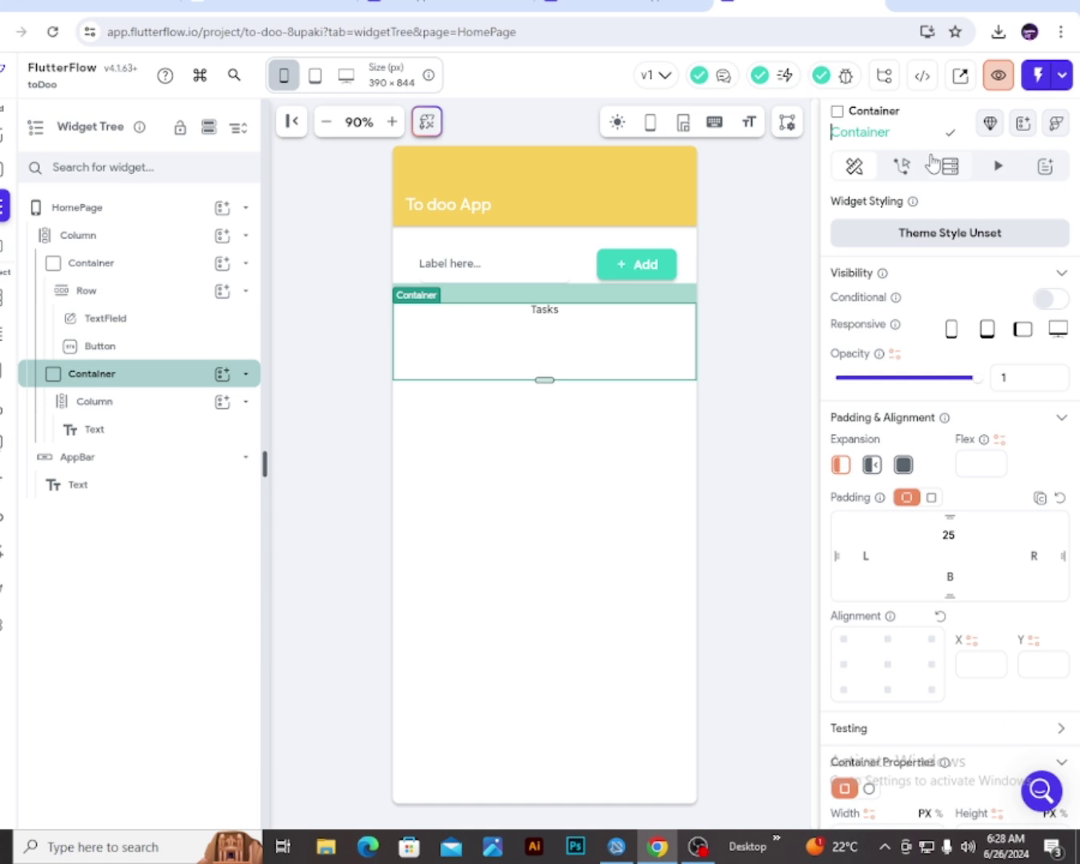
# Rename the Container holding the Tasks text to "tasksContainer"
pyautogui.write('task')
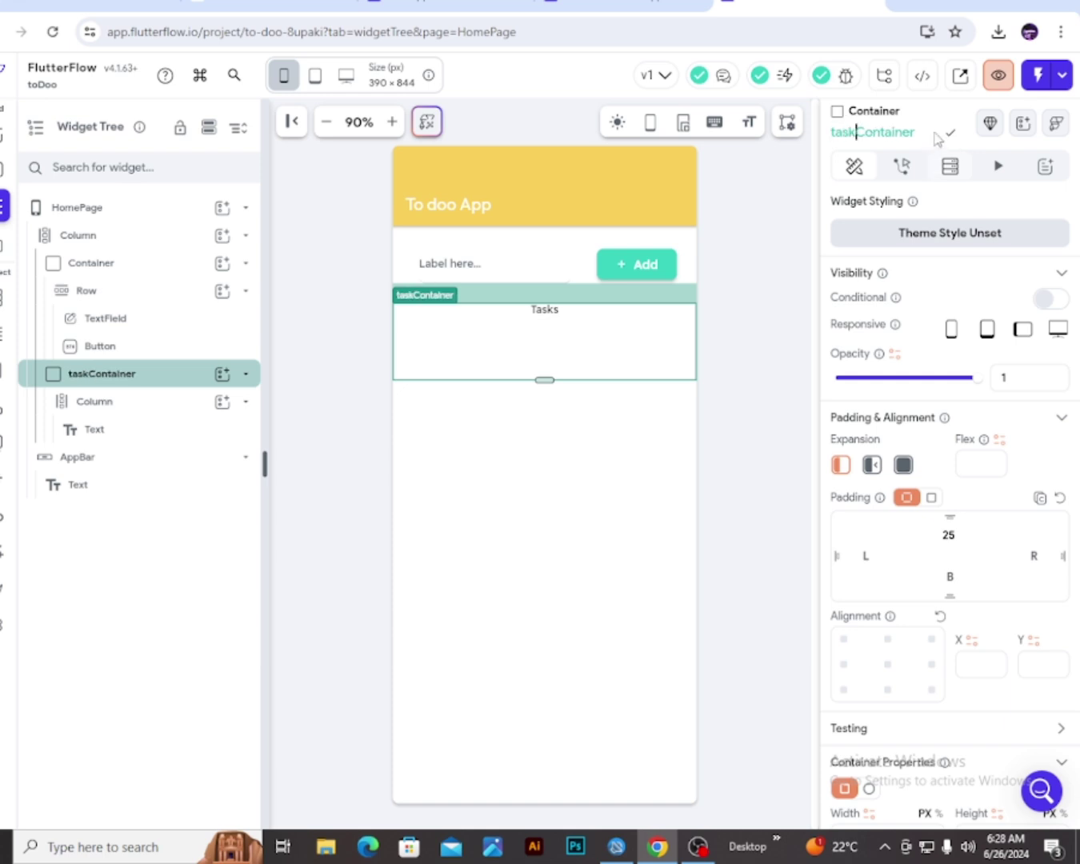
pyautogui.write('s')
pyautogui.click(950, 132)
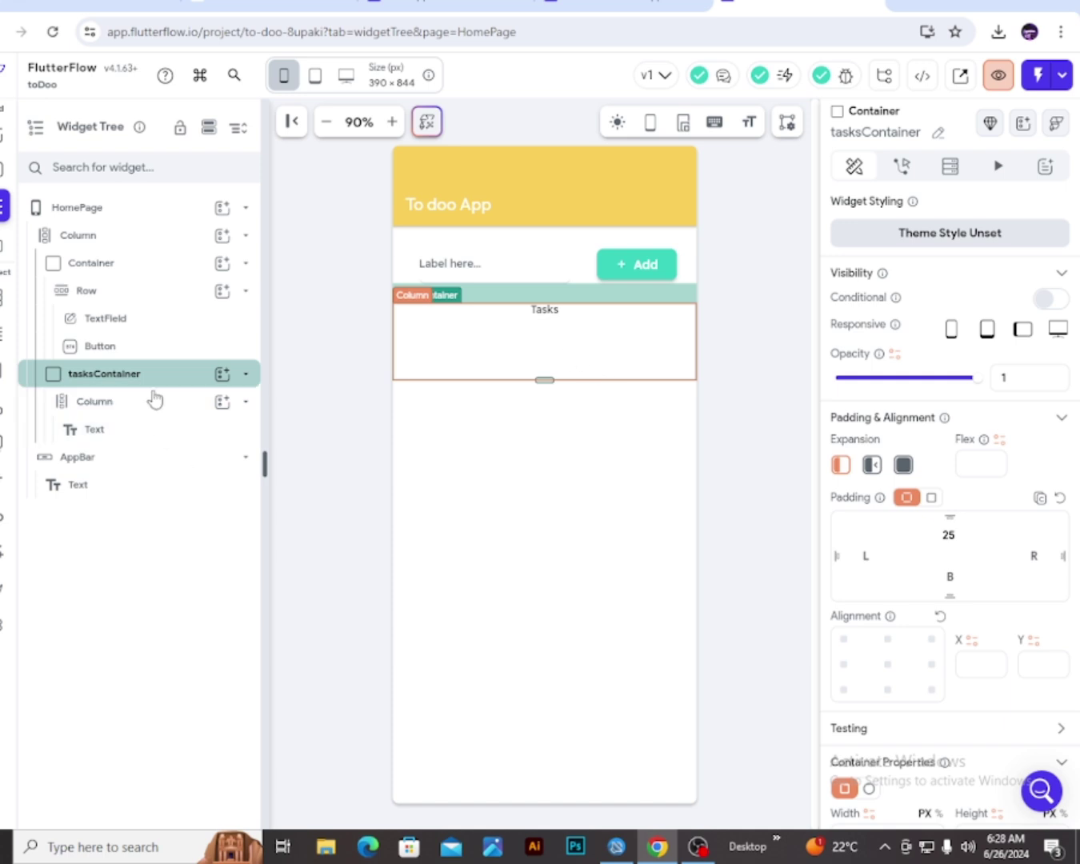
# Enlarge tasksContainer and set its height to exactly 300 px
pyautogui.press('Down')
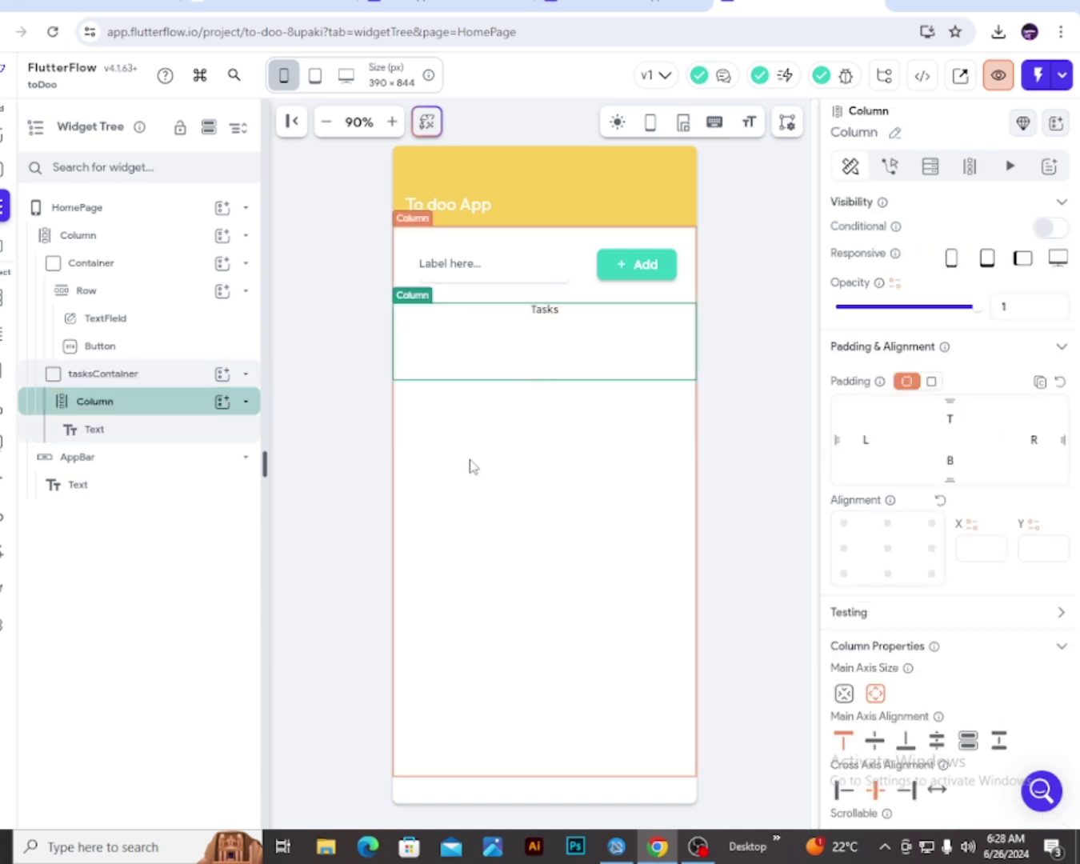
pyautogui.click(548, 380)
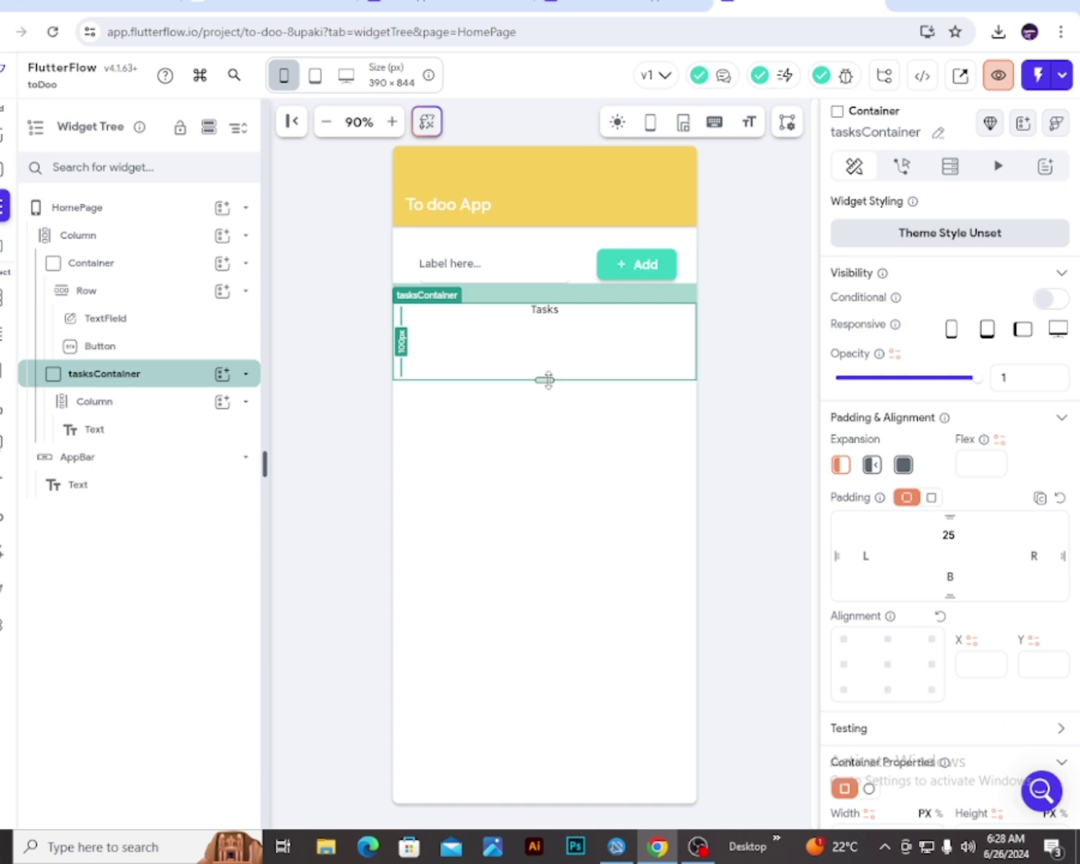
pyautogui.moveTo(547, 380); pyautogui.dragTo(534, 539)
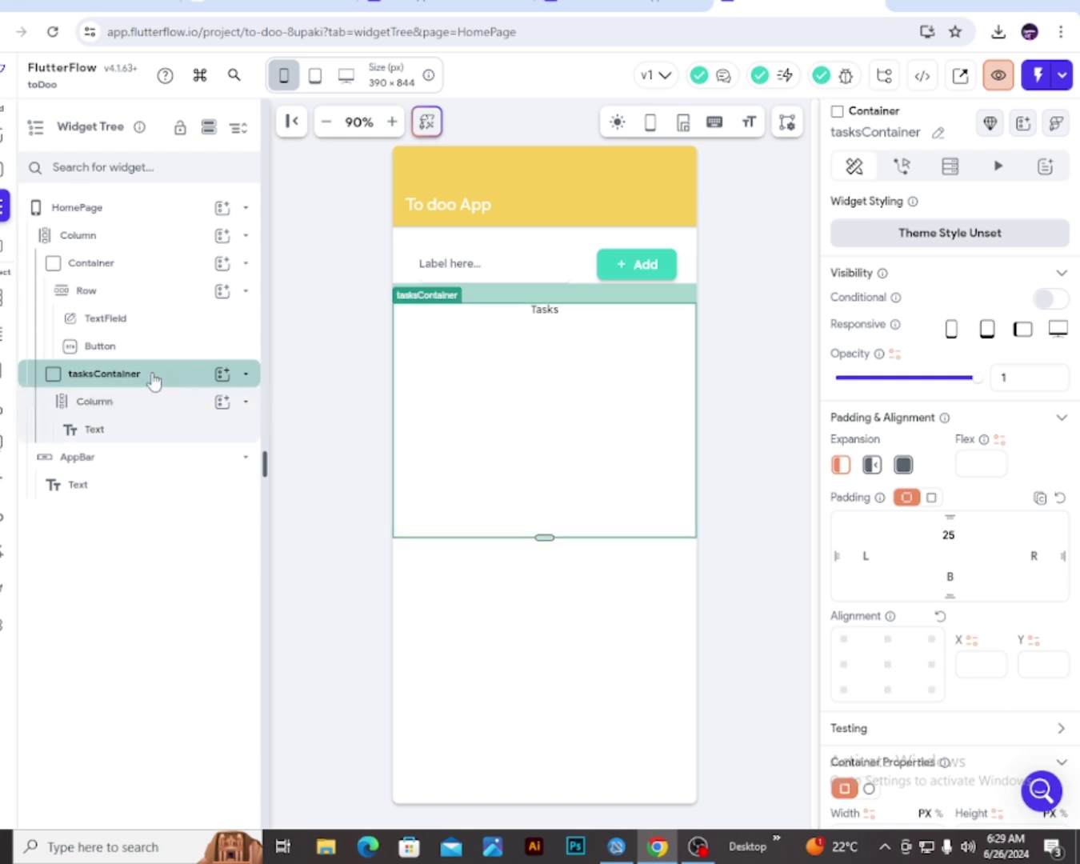
pyautogui.scroll(-5, 946, 512)
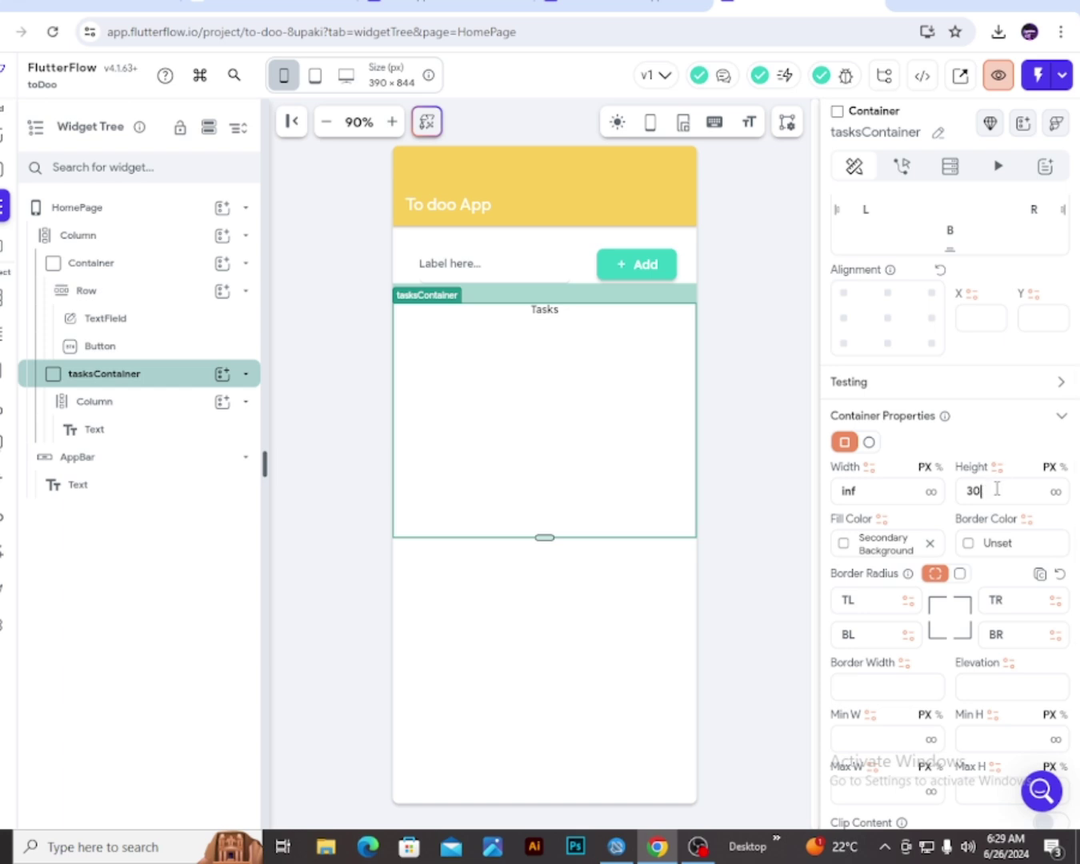
pyautogui.write('0')
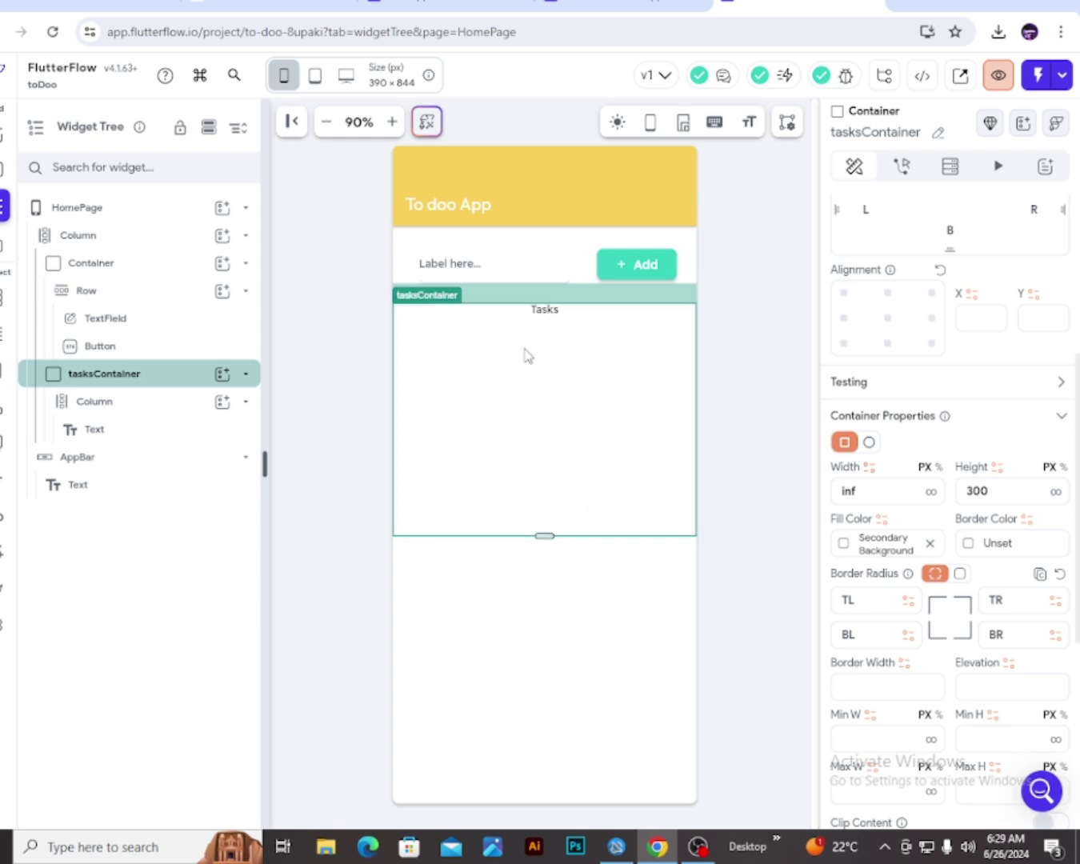
# Add a Container below the Tasks text, inside the Column of tasksContainer
pyautogui.click(576, 471)
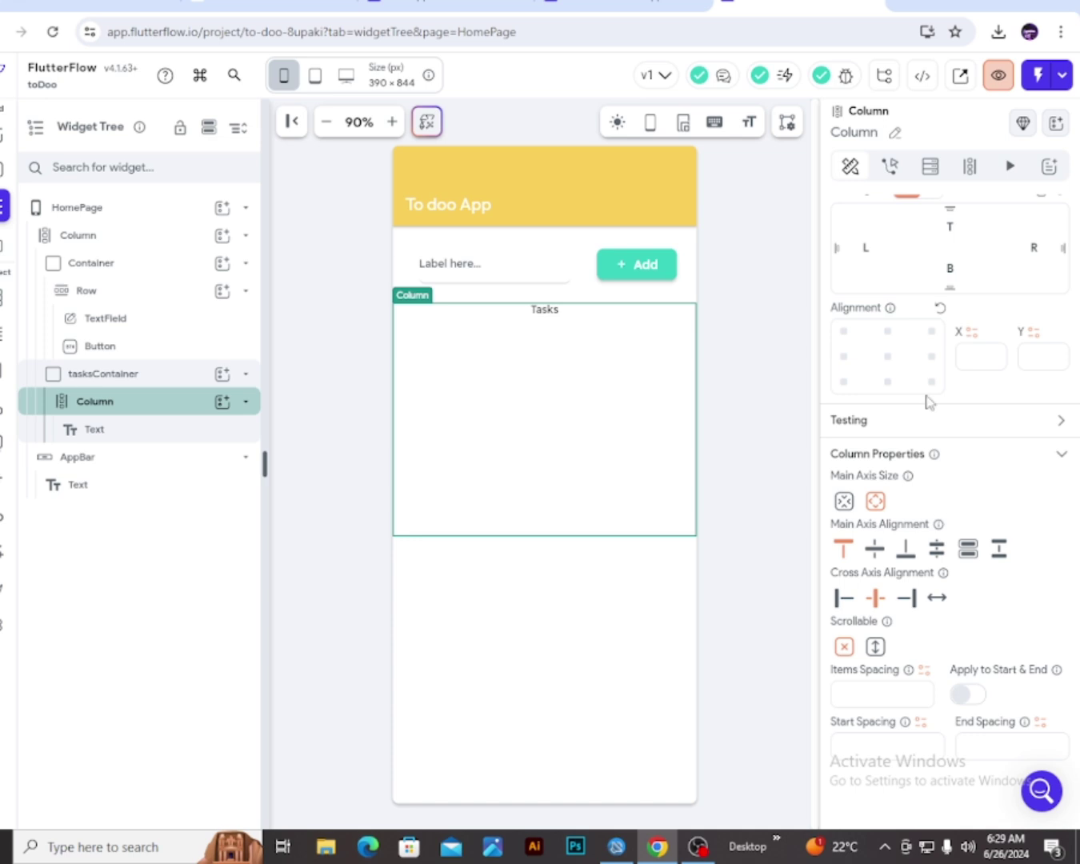
pyautogui.scroll(3, 928, 400)
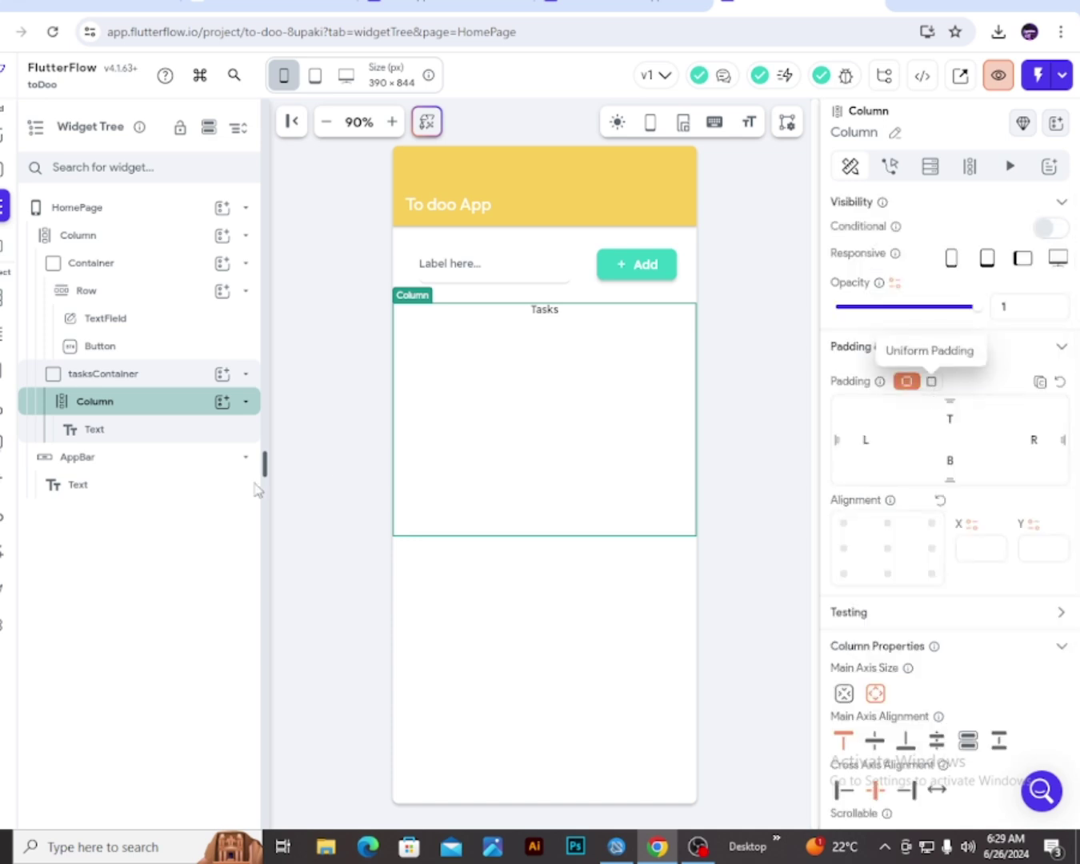
pyautogui.click(221, 401)
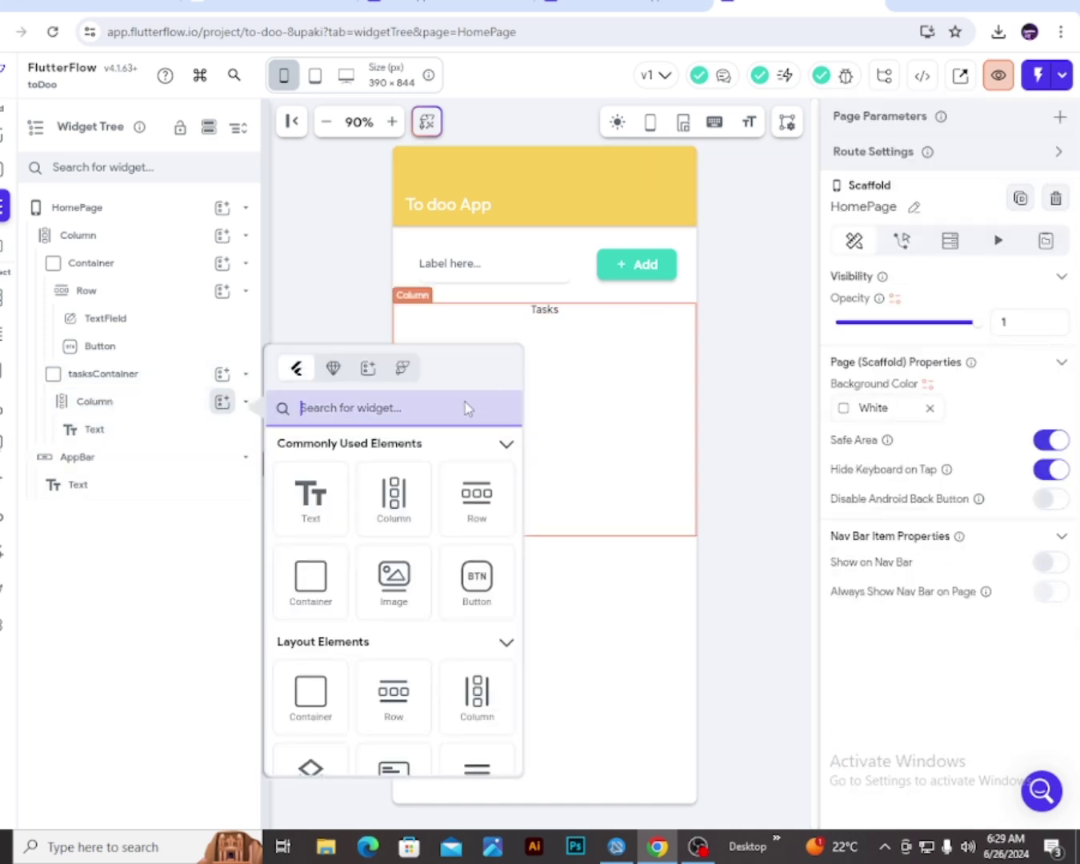
pyautogui.click(310, 575)
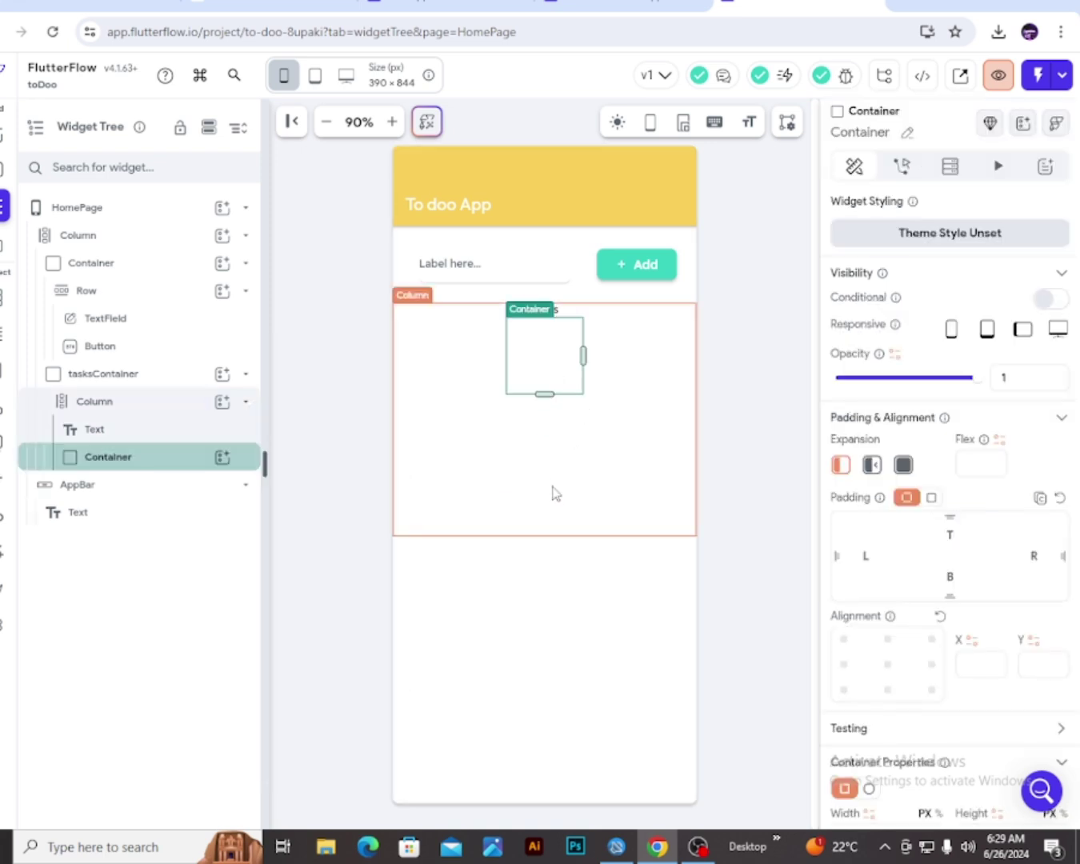
# Set the new Container's width to infinite and its height to 150 px
pyautogui.scroll(-4, 944, 581)
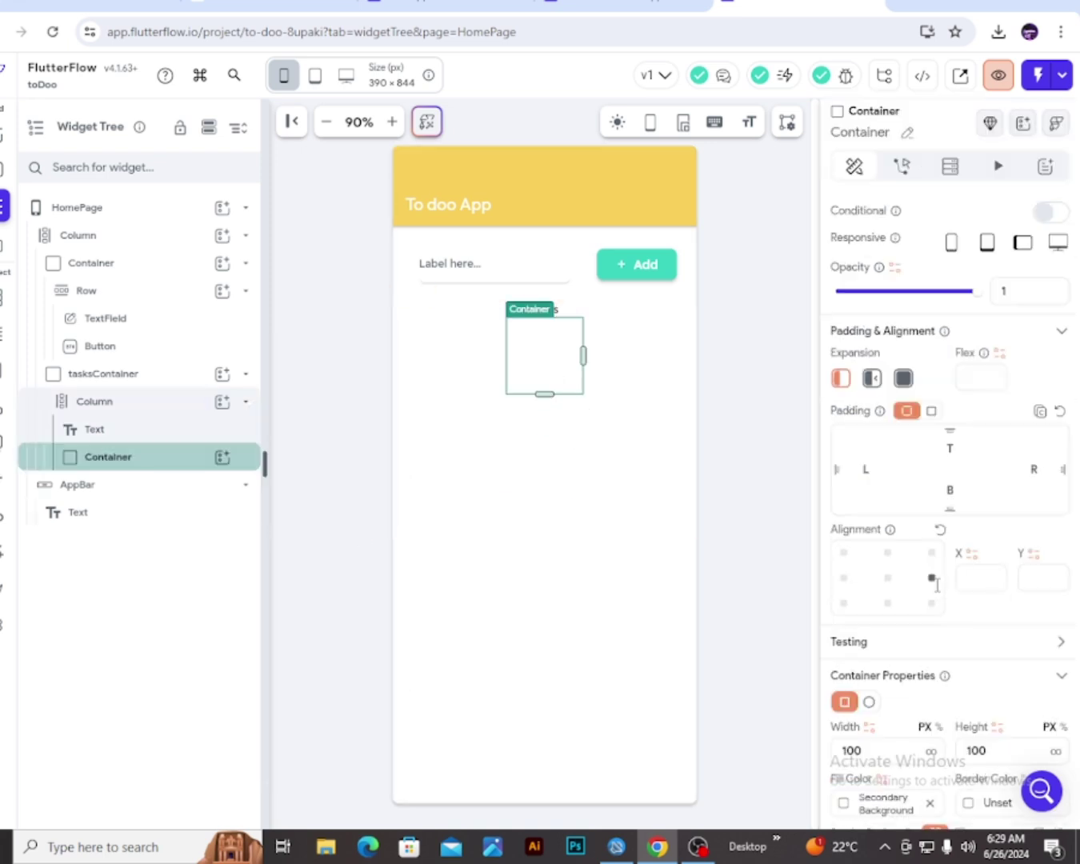
pyautogui.click(932, 577)
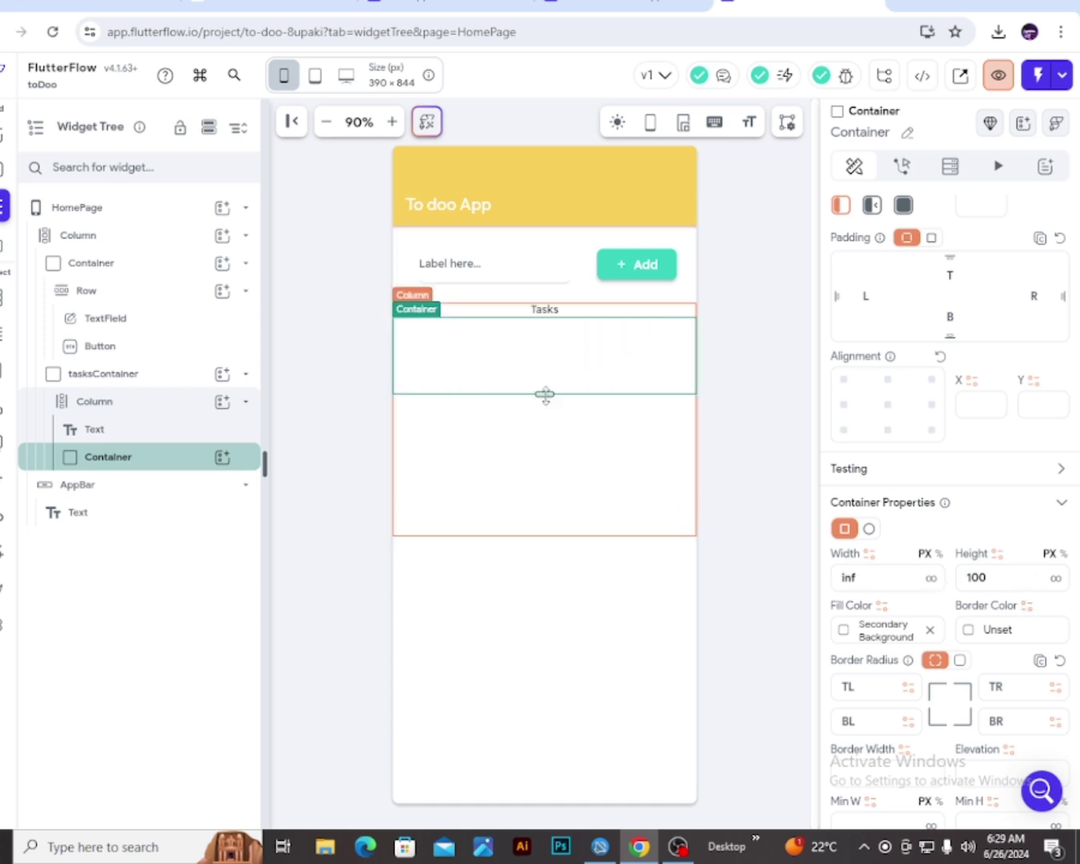
pyautogui.moveTo(544, 393); pyautogui.dragTo(544, 428)
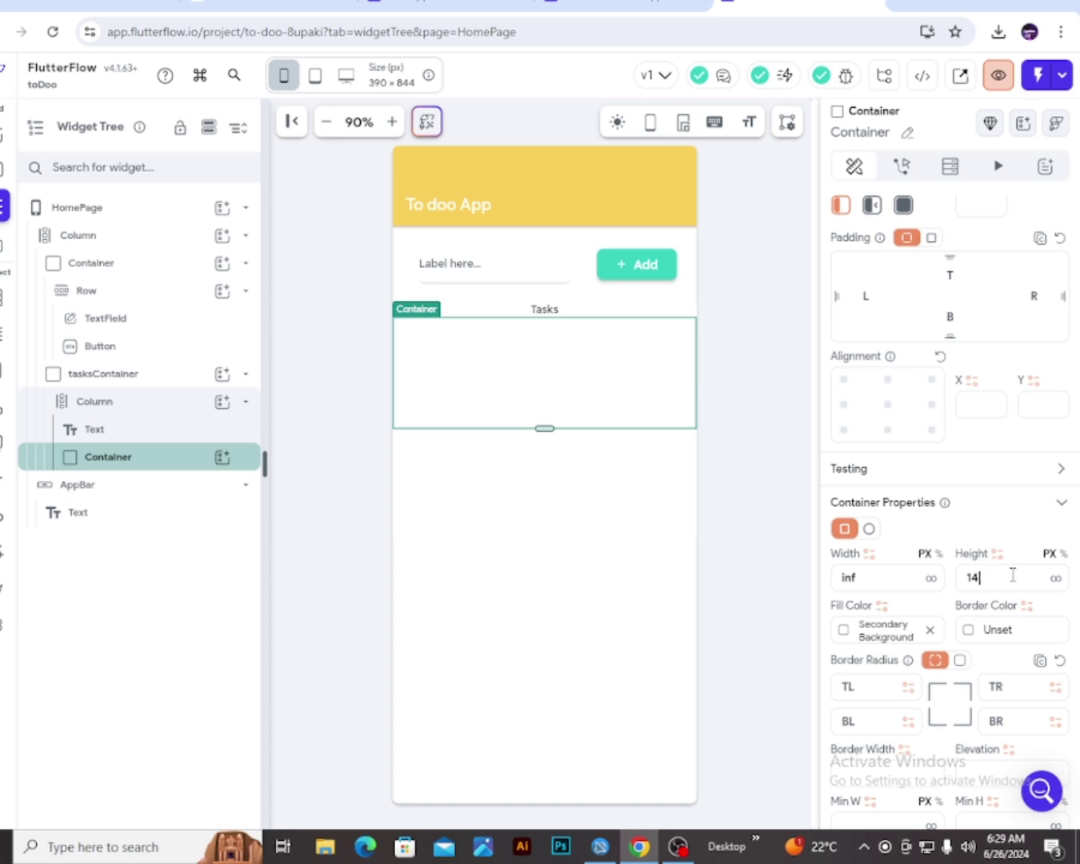
pyautogui.press('BackSpace')
pyautogui.write('50')
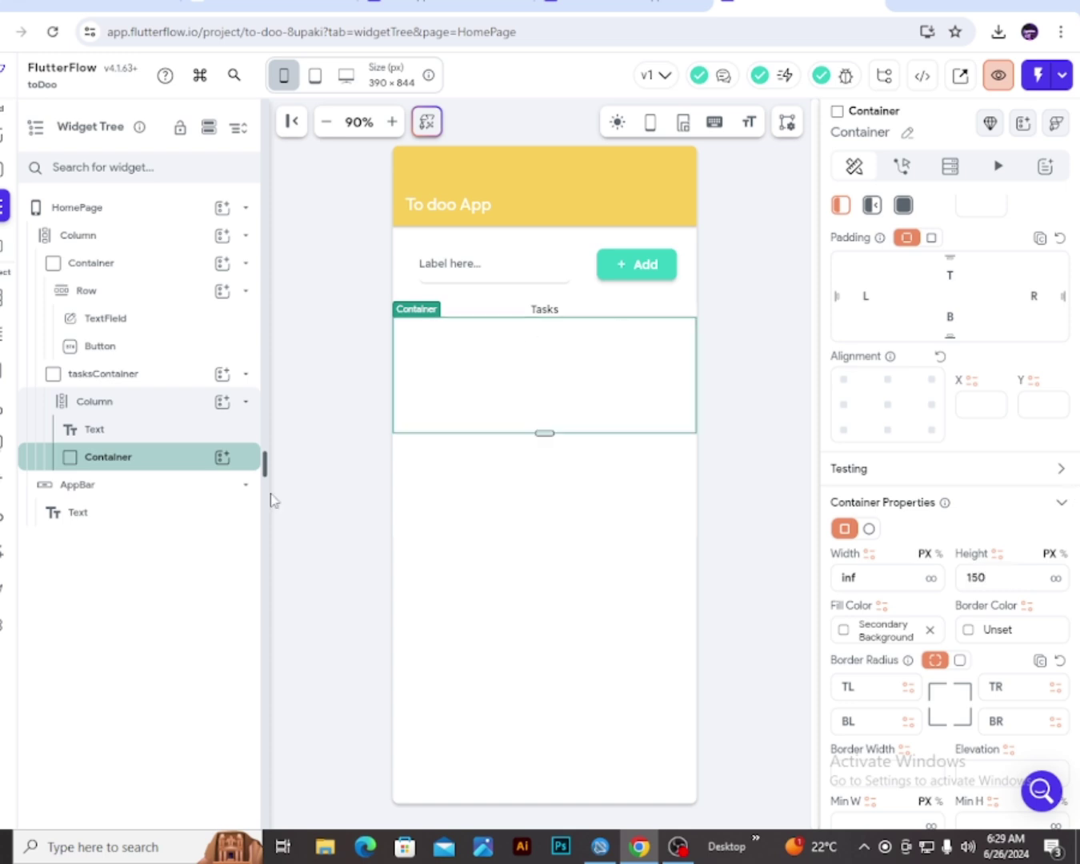
# Add a ListView inside the Container under the Tasks text, and place a Container within that ListView
pyautogui.click(224, 458)
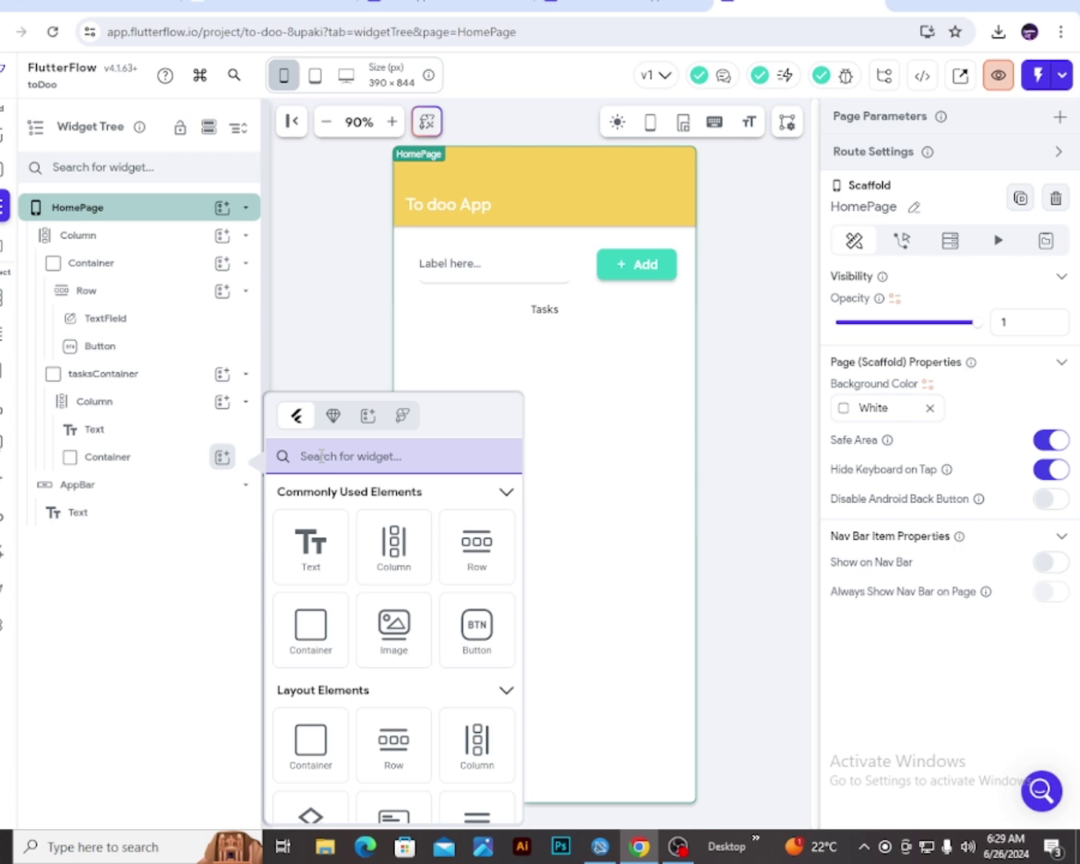
pyautogui.write('list')
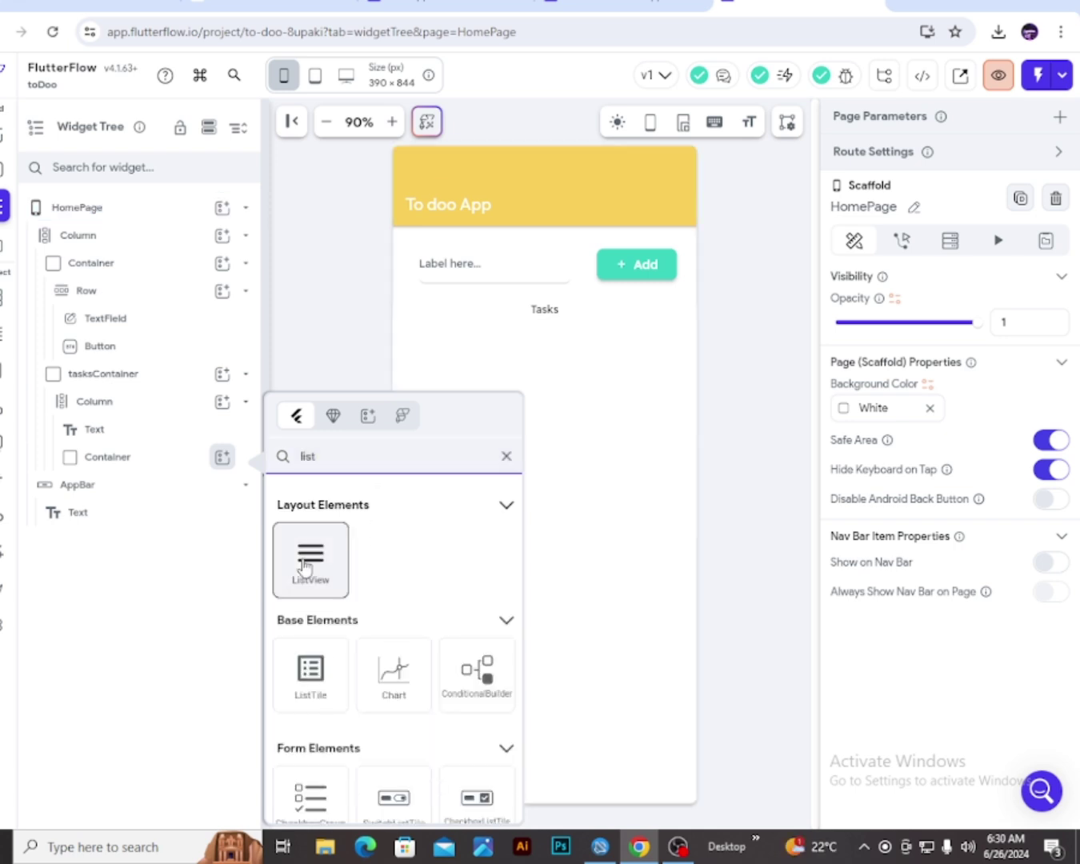
pyautogui.click(305, 561)
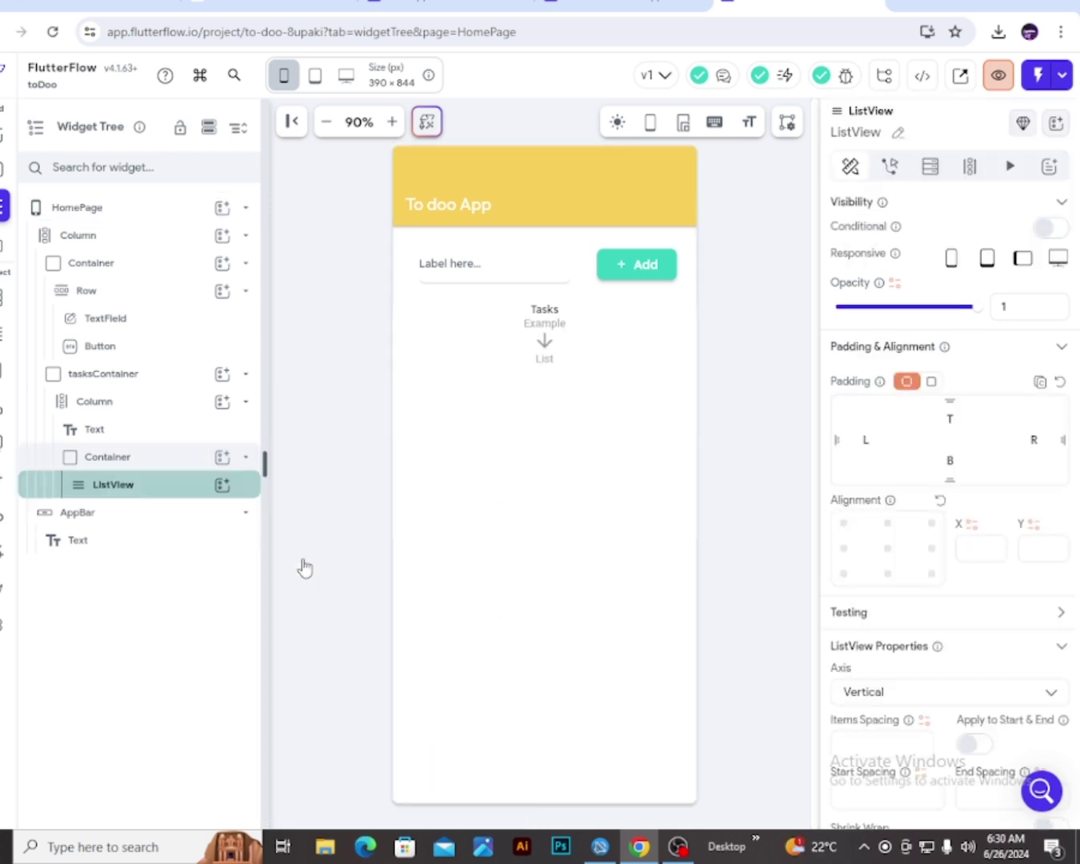
pyautogui.click(225, 486)
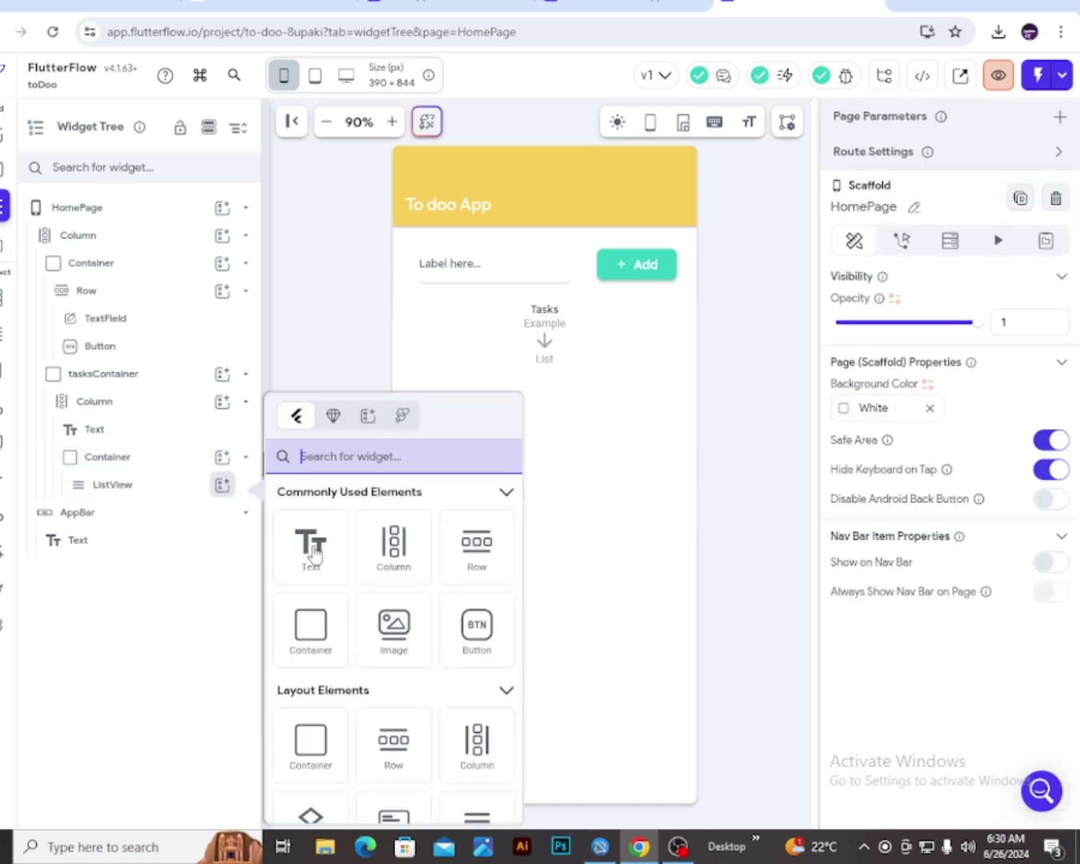
pyautogui.click(336, 631)
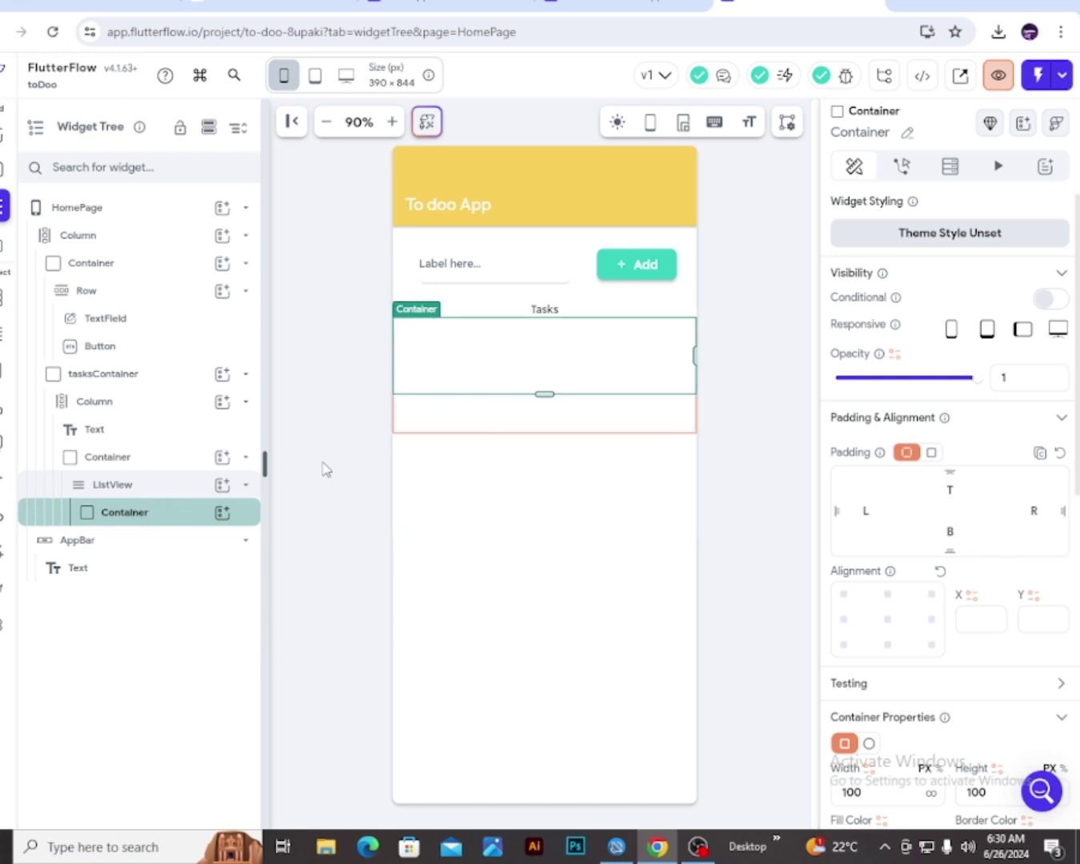
# Give the Container inside the ListView a 65% width and 50 px height, and narrow it on the canvas to about 45.6%
pyautogui.scroll(-5, 963, 624)
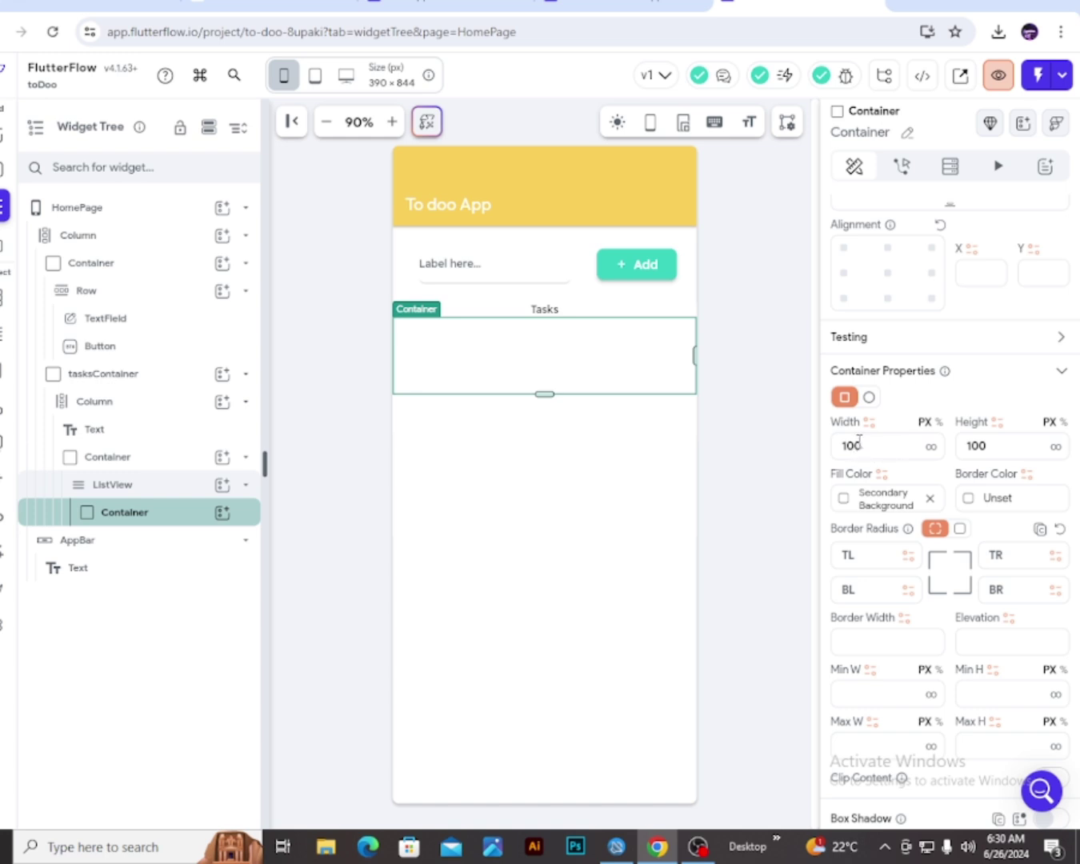
pyautogui.click(939, 423)
pyautogui.press('BackSpace')
pyautogui.press('BackSpace')
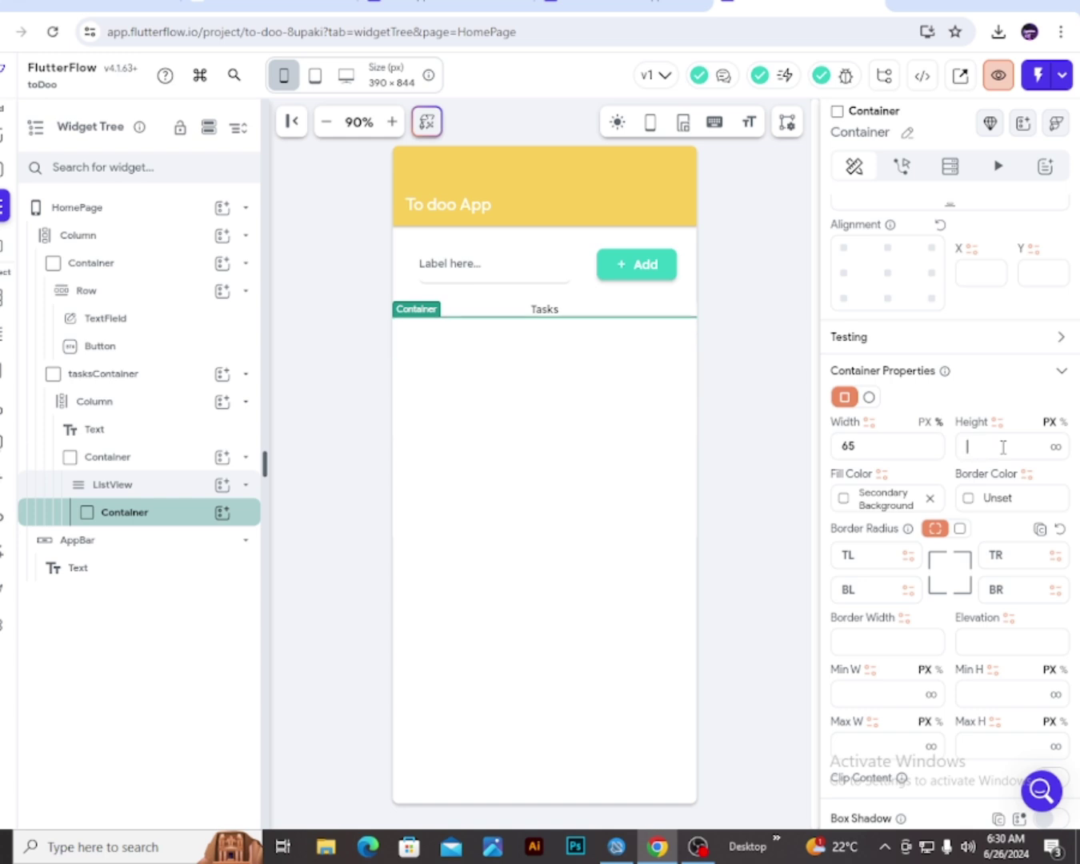
pyautogui.write('50')
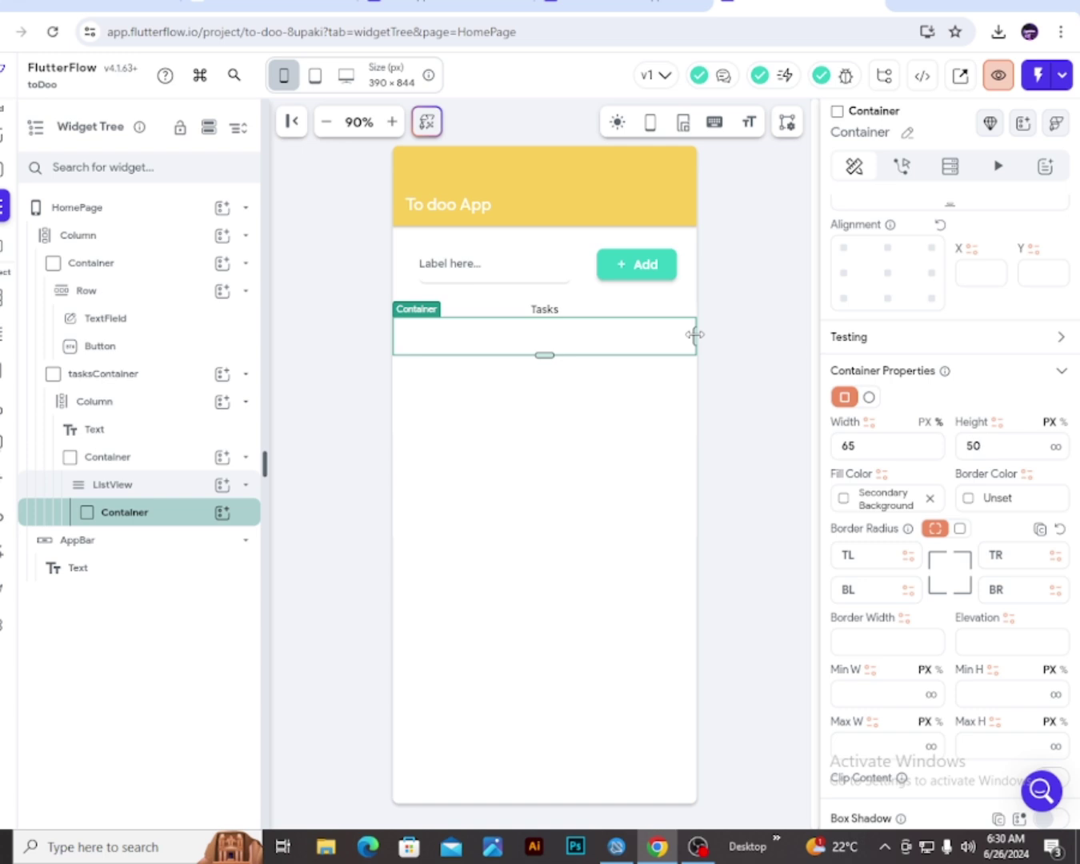
pyautogui.moveTo(694, 333); pyautogui.dragTo(636, 338)
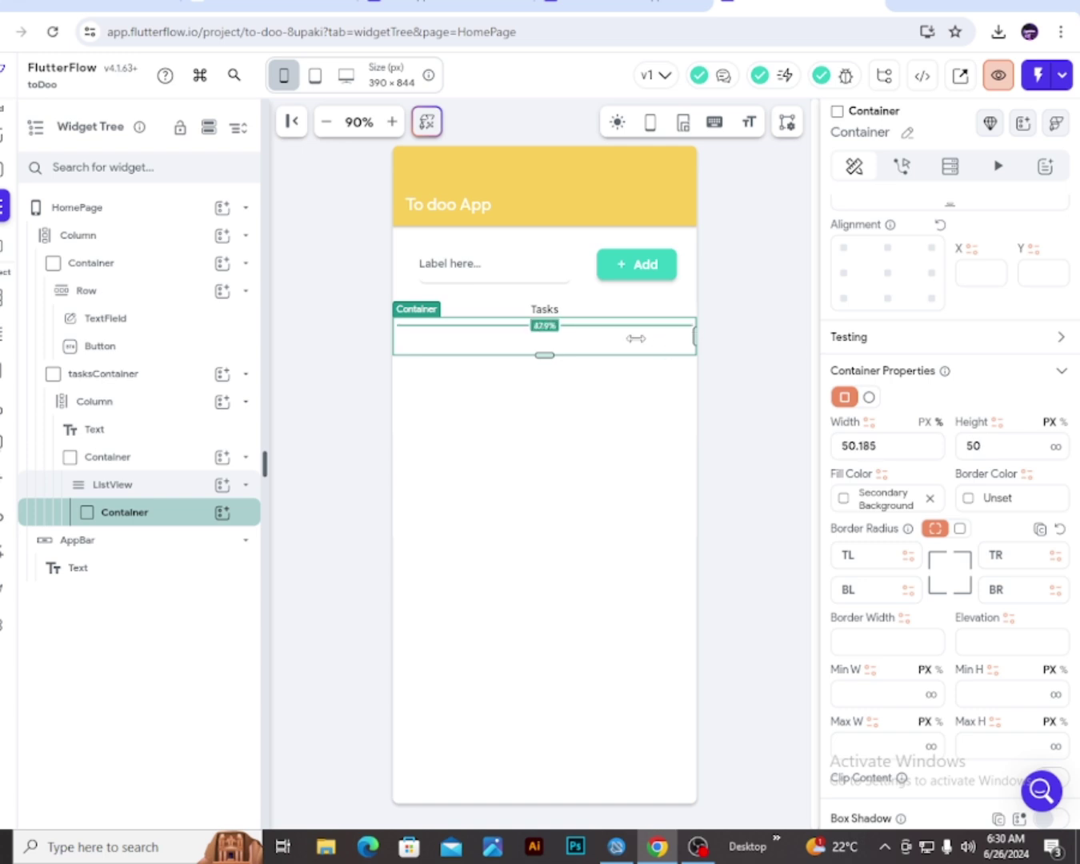
# Set the fill color of the Container inside the ListView to the Alternate theme color
pyautogui.scroll(-2, 916, 536)
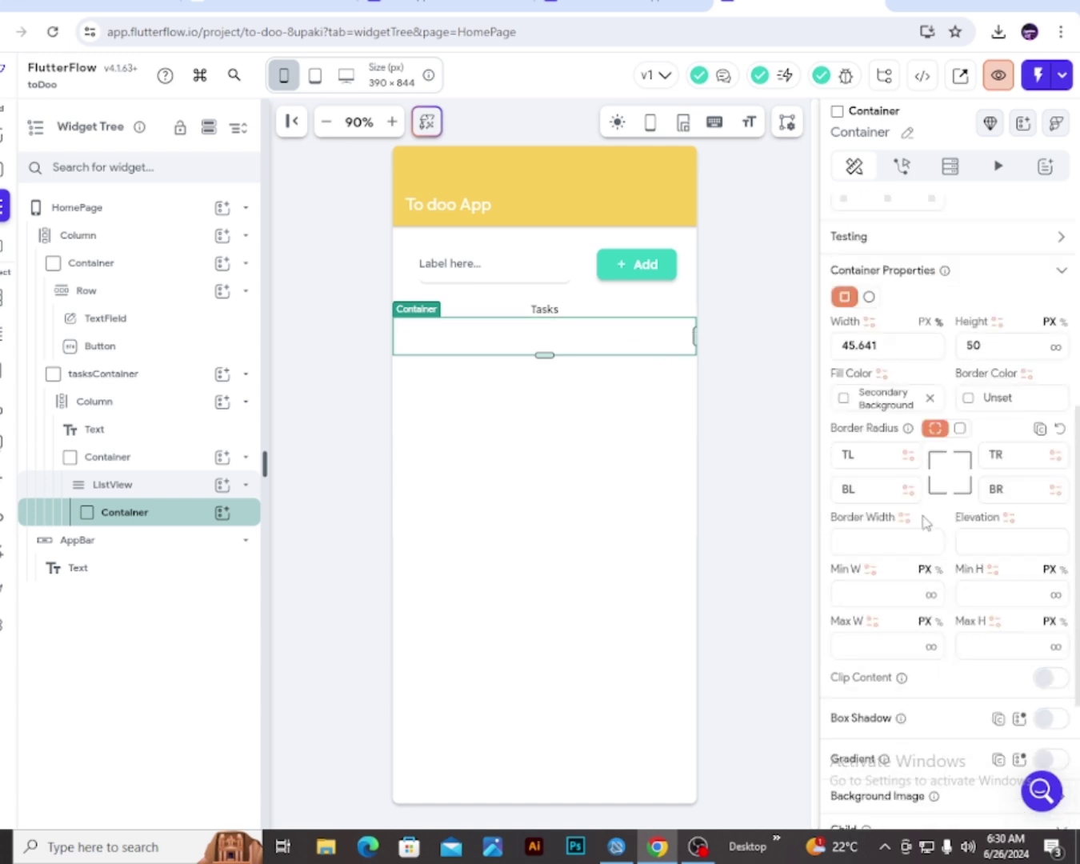
pyautogui.scroll(6, 926, 522)
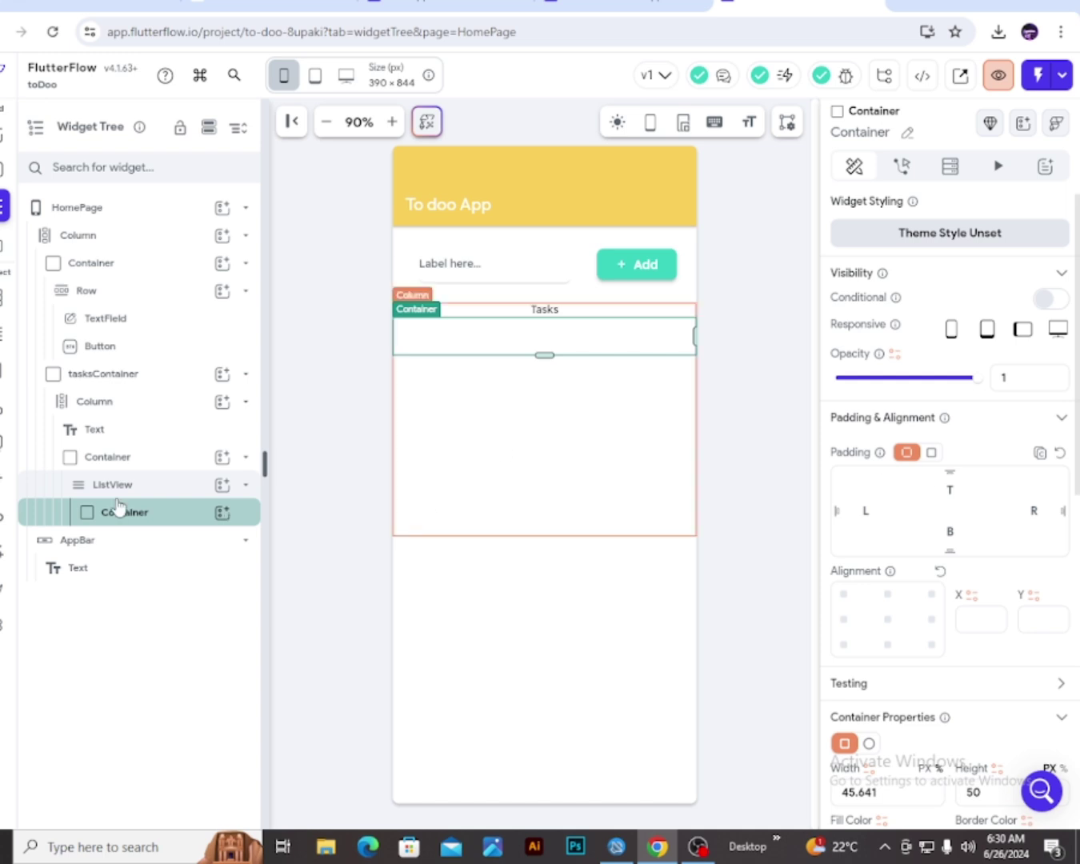
pyautogui.scroll(-4, 971, 491)
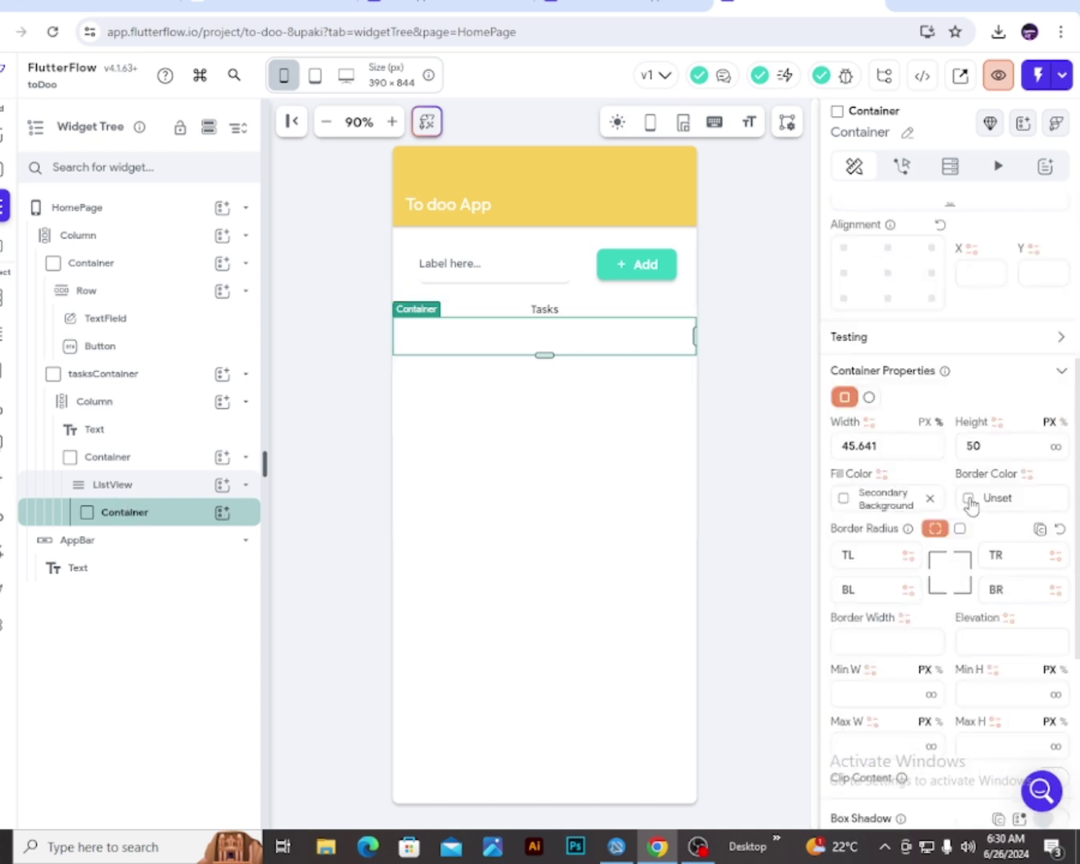
pyautogui.scroll(-3, 970, 504)
pyautogui.scroll(-2, 952, 439)
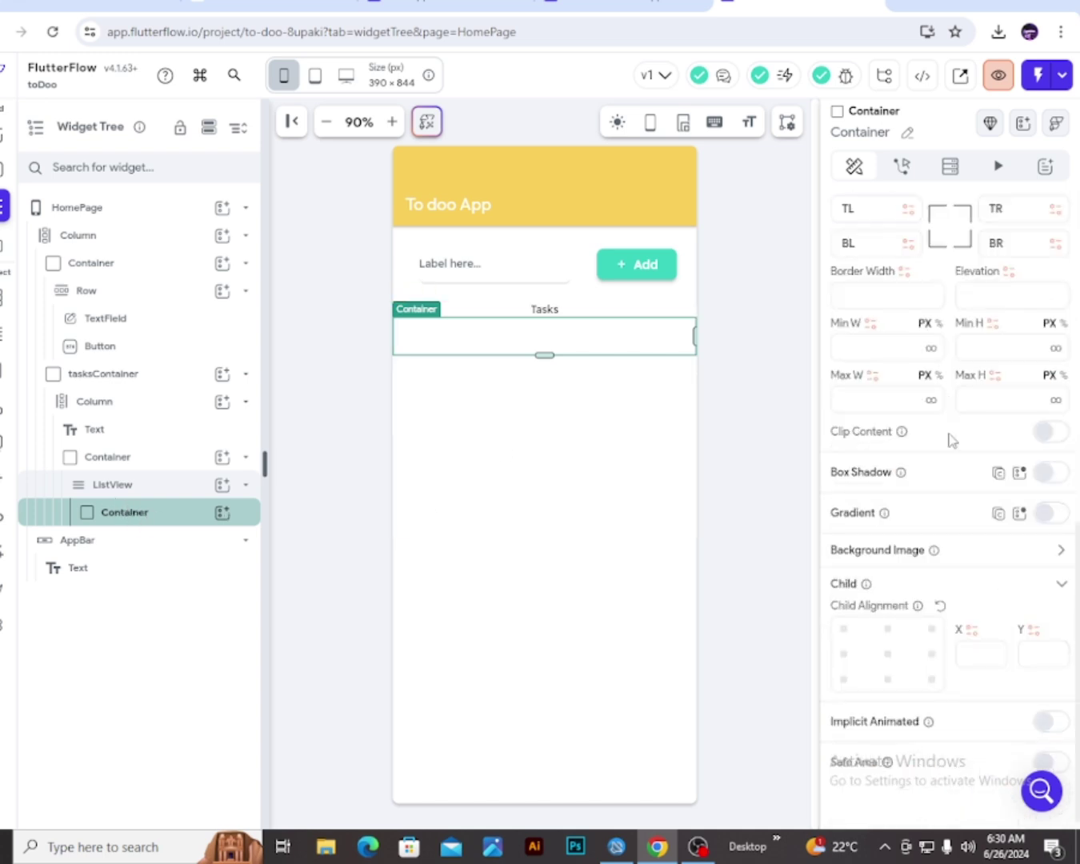
pyautogui.scroll(-1, 952, 440)
pyautogui.scroll(6, 962, 468)
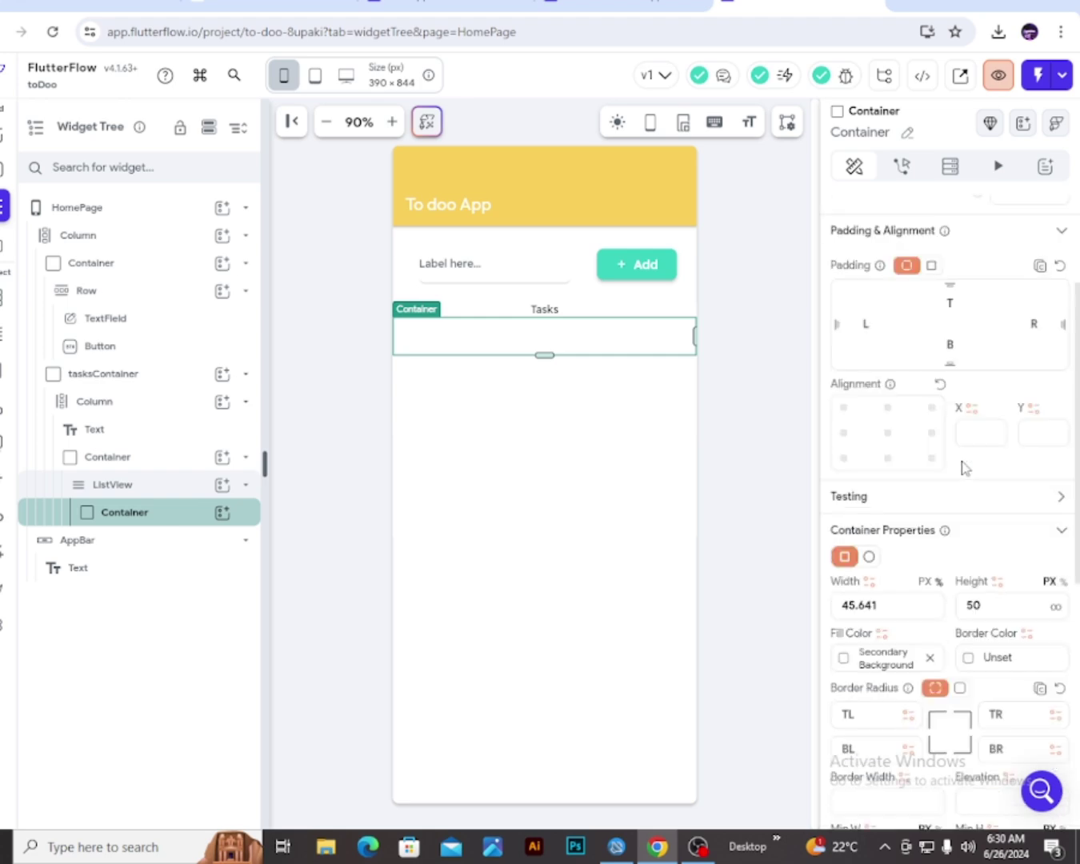
pyautogui.scroll(2, 964, 465)
pyautogui.scroll(-8, 966, 460)
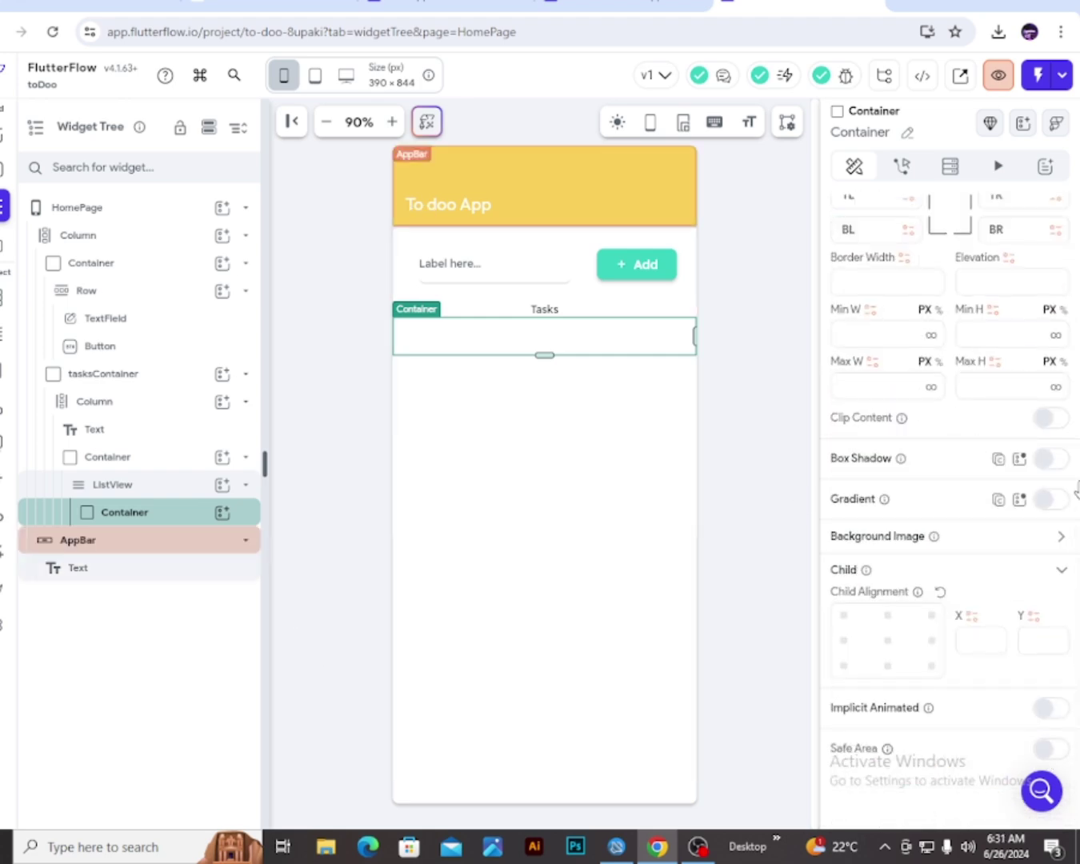
pyautogui.scroll(6, 919, 545)
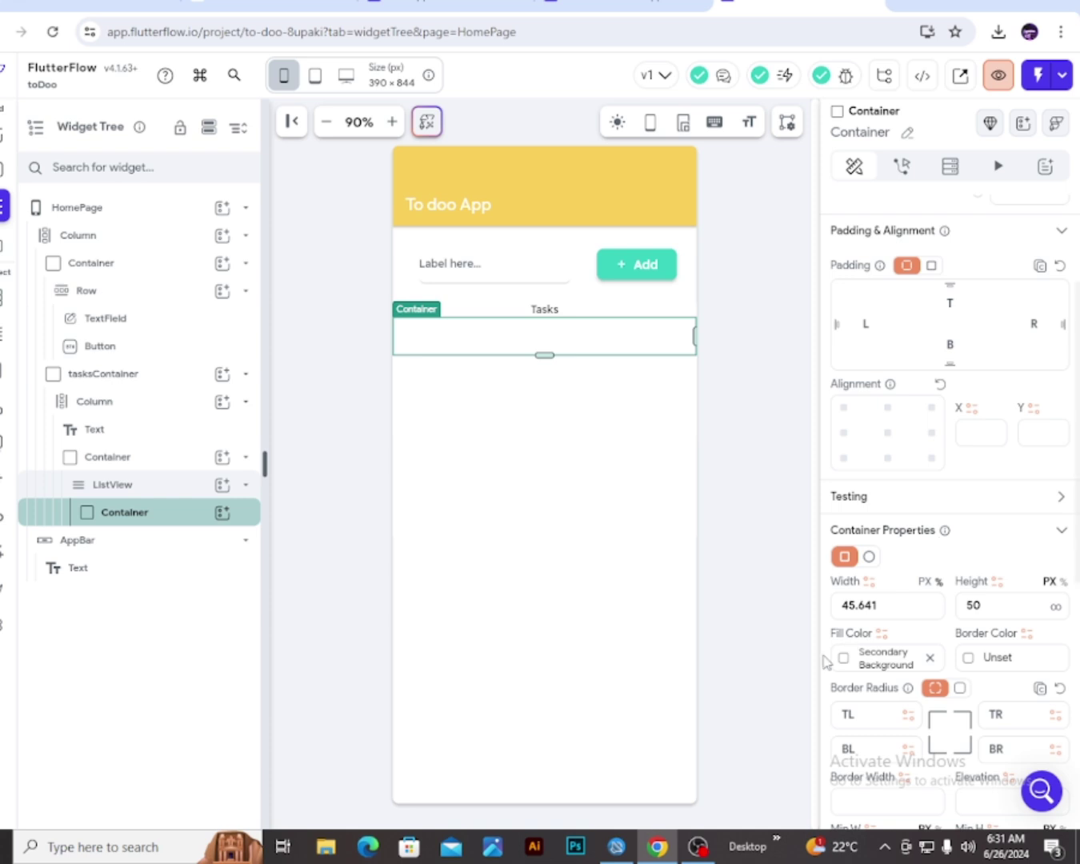
pyautogui.click(844, 660)
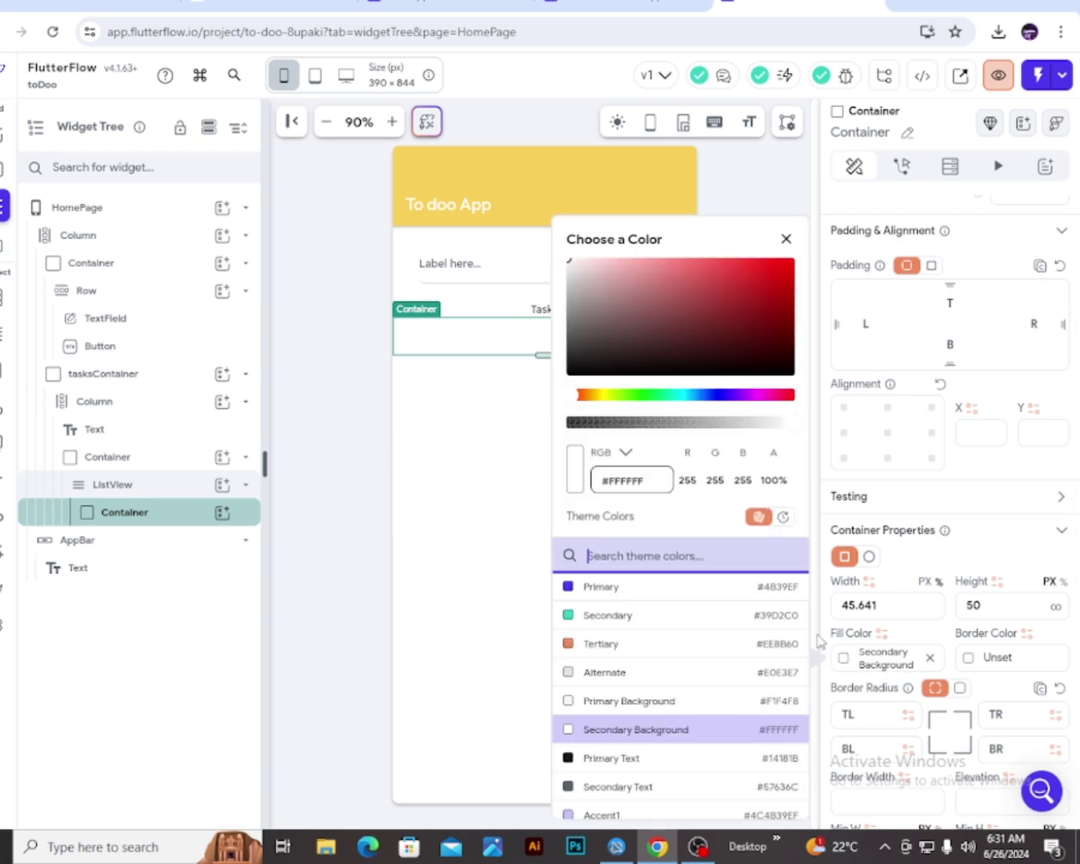
pyautogui.click(604, 671)
pyautogui.click(785, 239)
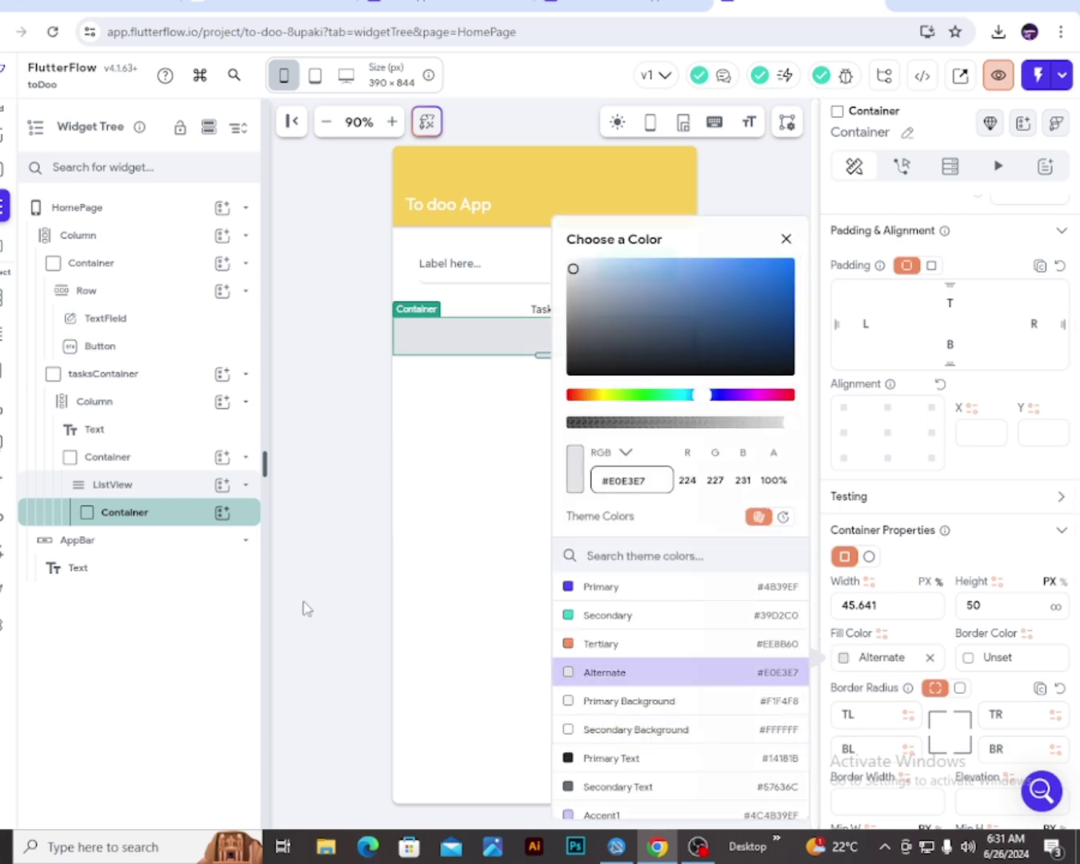
# Check the properties of the ListView and its parent Container, and reselect the gray Container inside the ListView
pyautogui.click(136, 488)
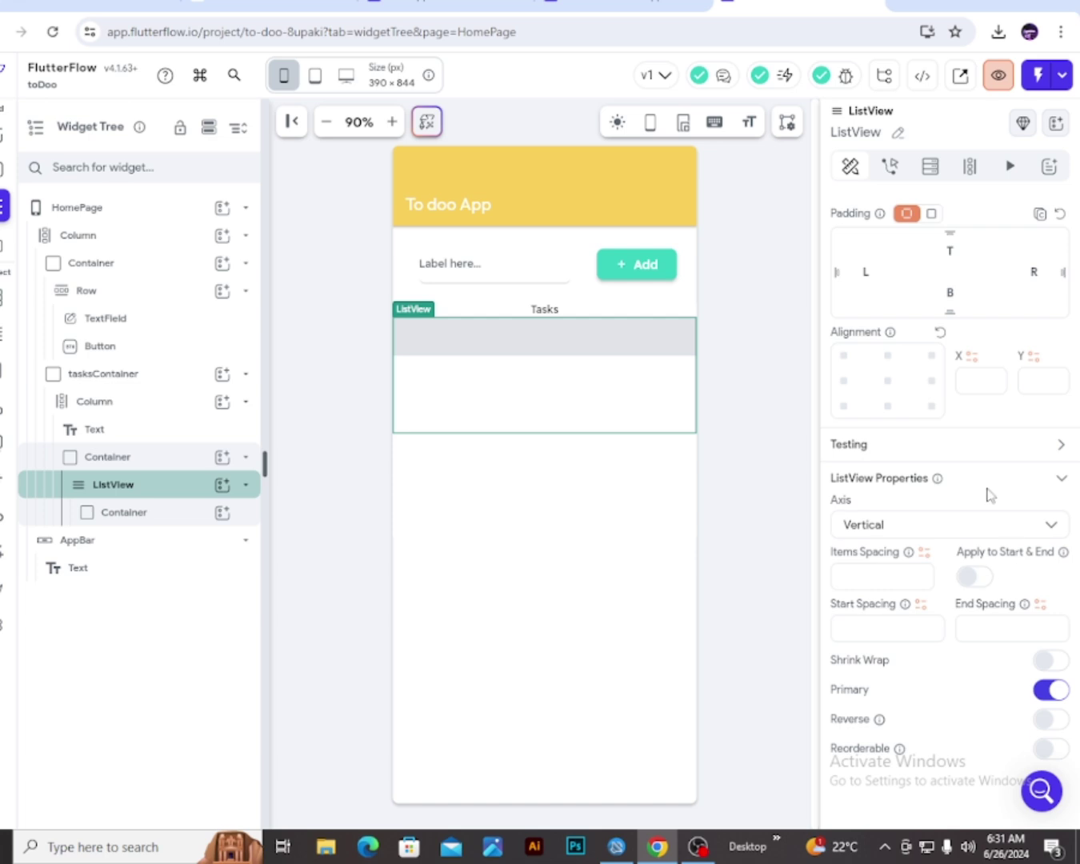
pyautogui.scroll(3, 989, 499)
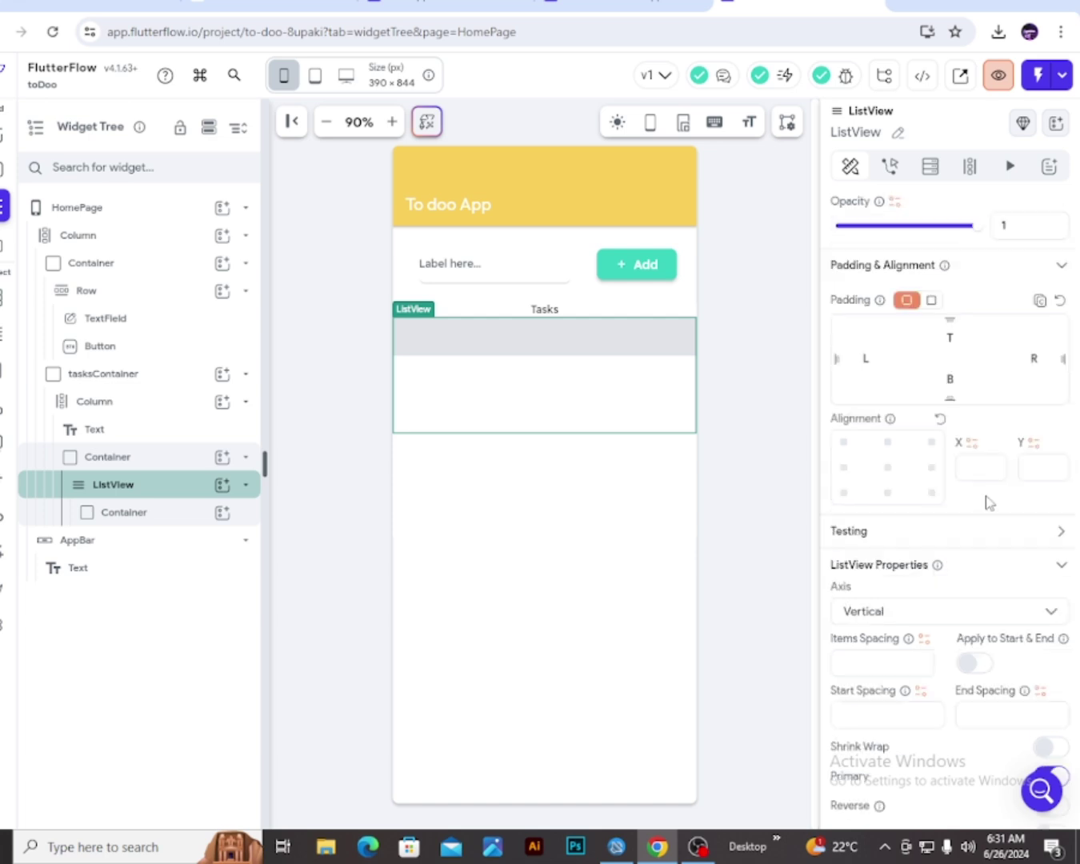
pyautogui.click(156, 468)
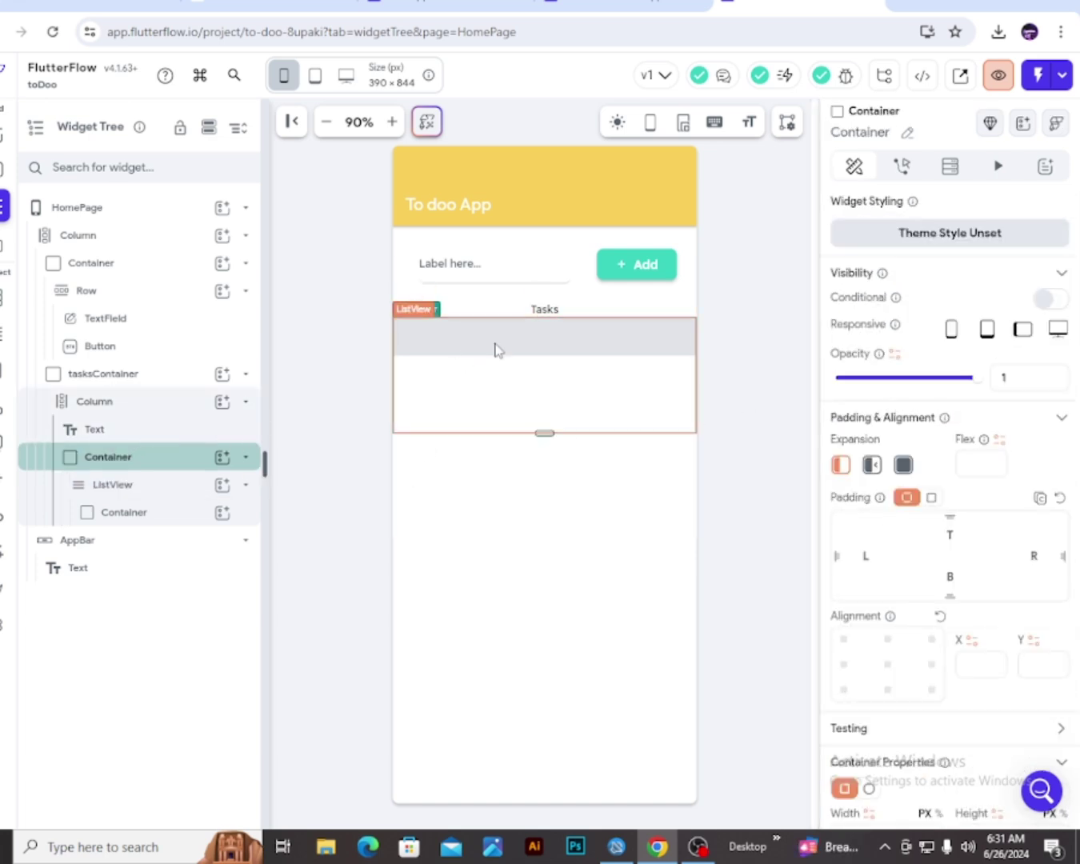
pyautogui.click(193, 519)
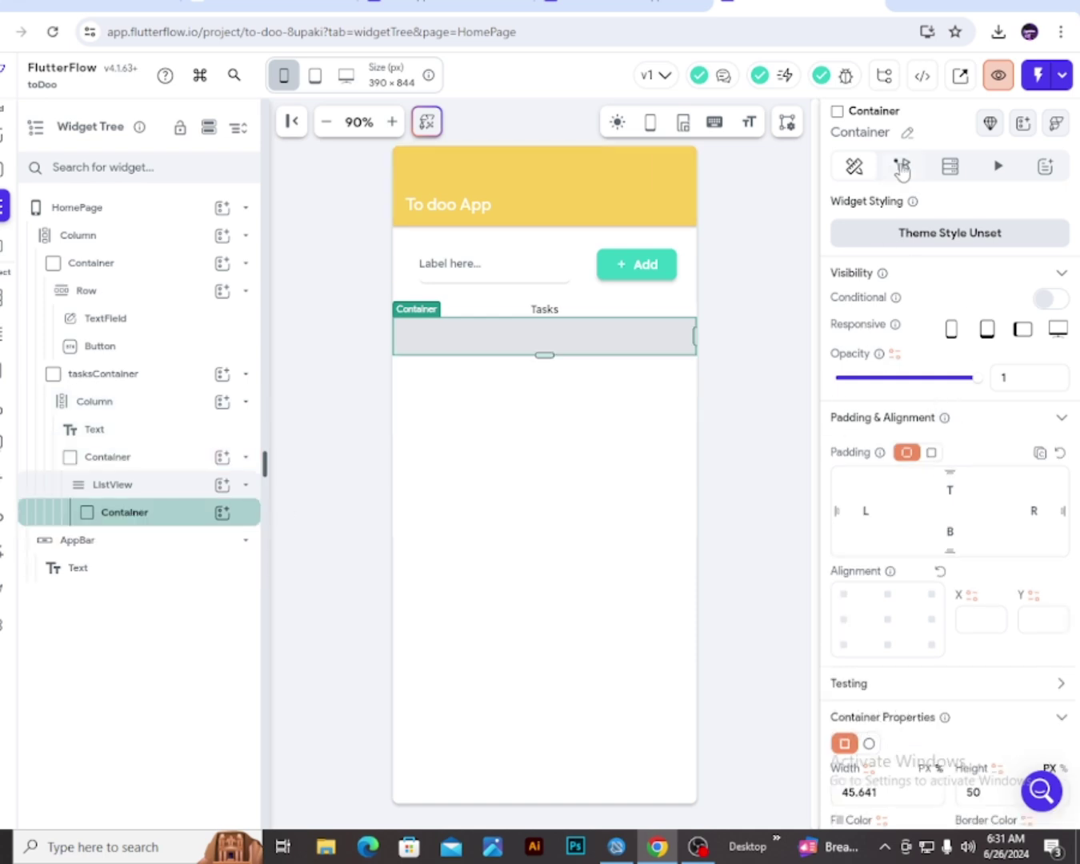
# Add a Text widget inside the gray Container of the ListView and wrap that Text in a Row
pyautogui.click(223, 513)
pyautogui.click(678, 520)
pyautogui.click(308, 562)
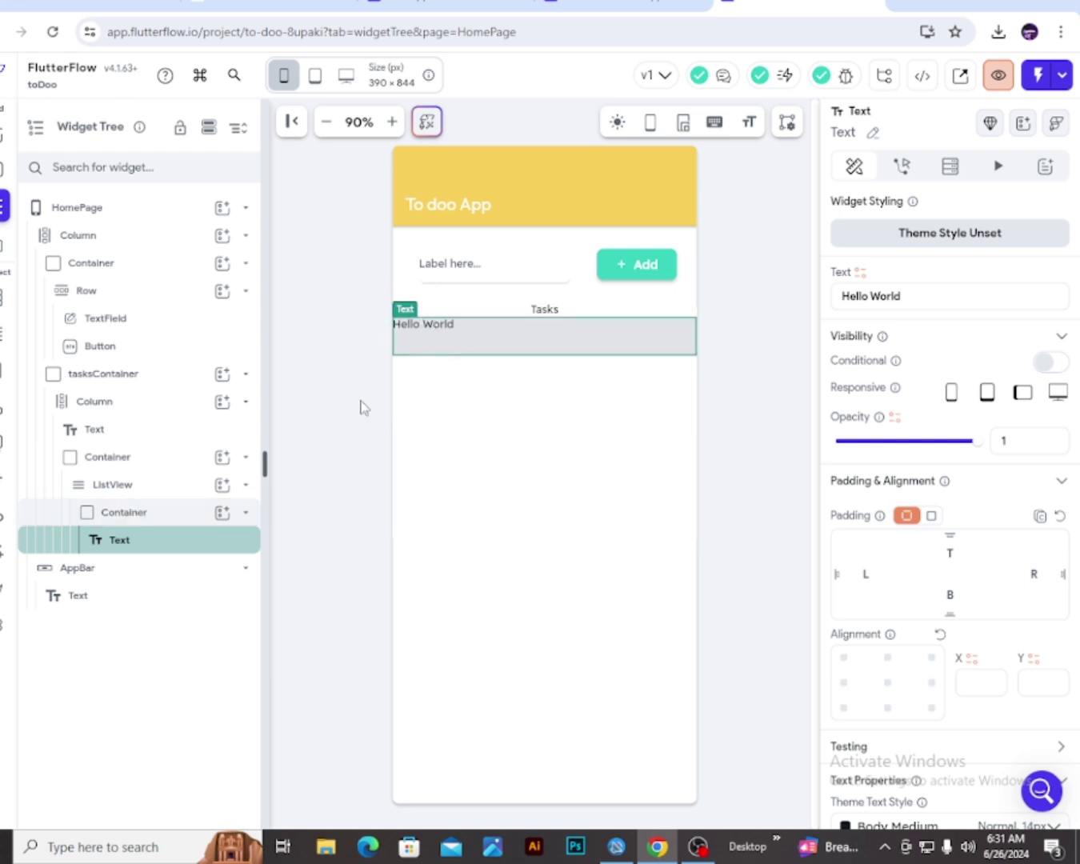
pyautogui.rightClick(158, 549)
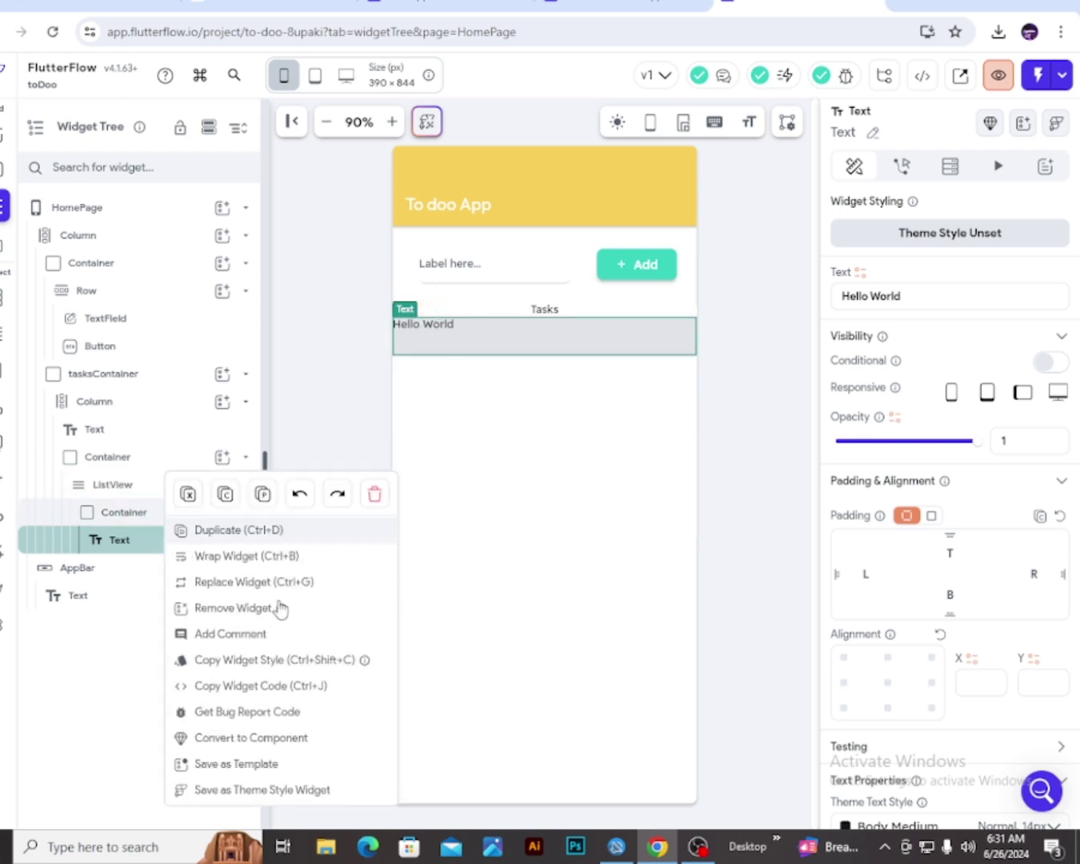
pyautogui.click(264, 555)
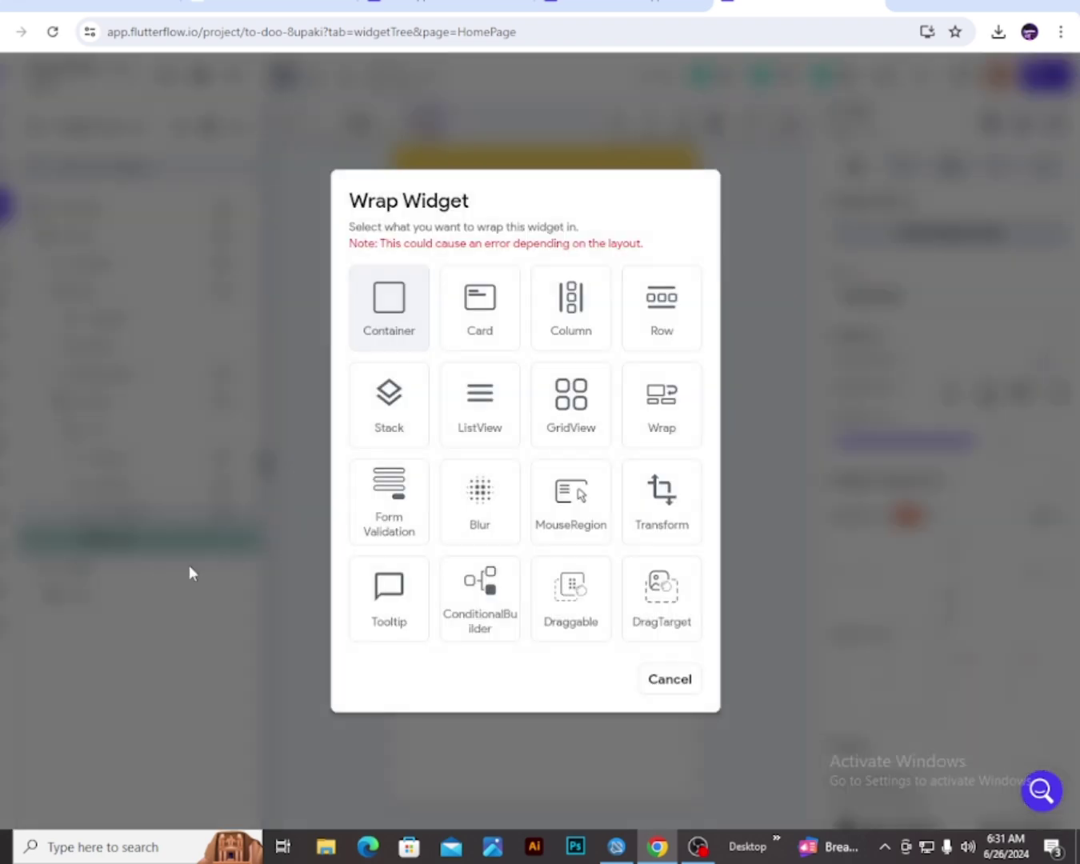
pyautogui.click(661, 332)
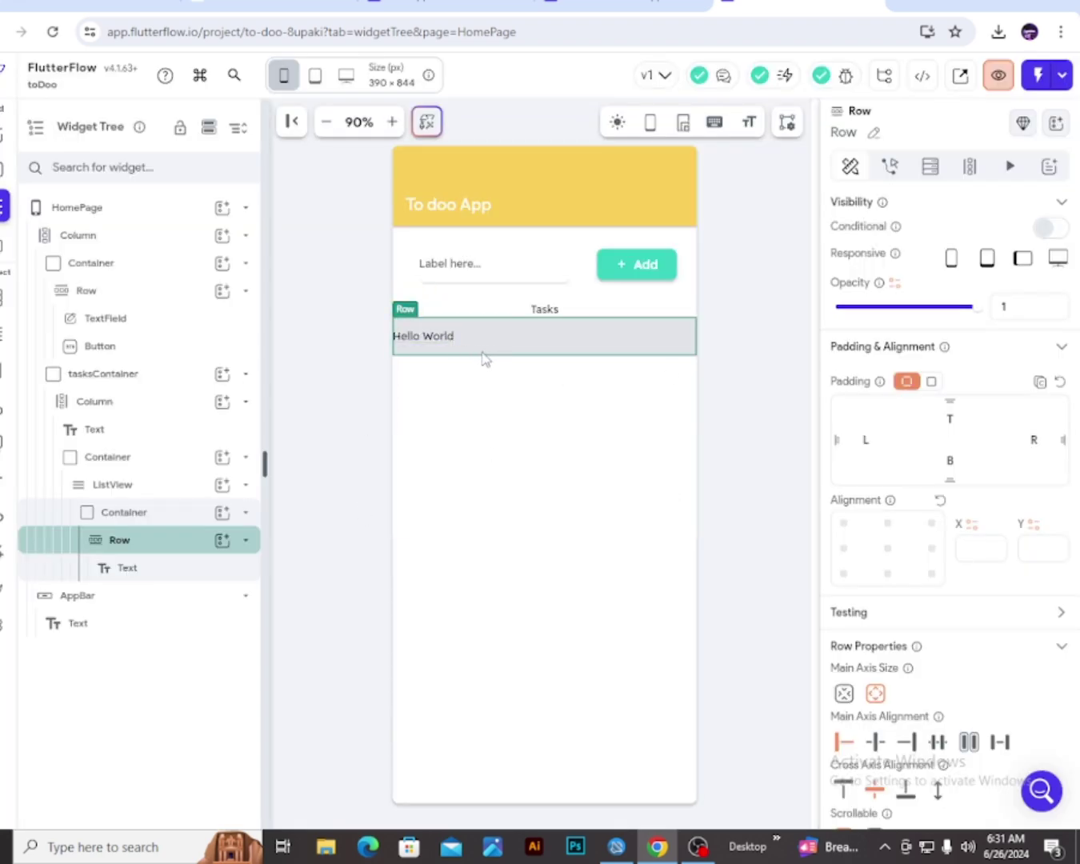
# Add two Buttons after the Hello World Text in the Row
pyautogui.click(223, 548)
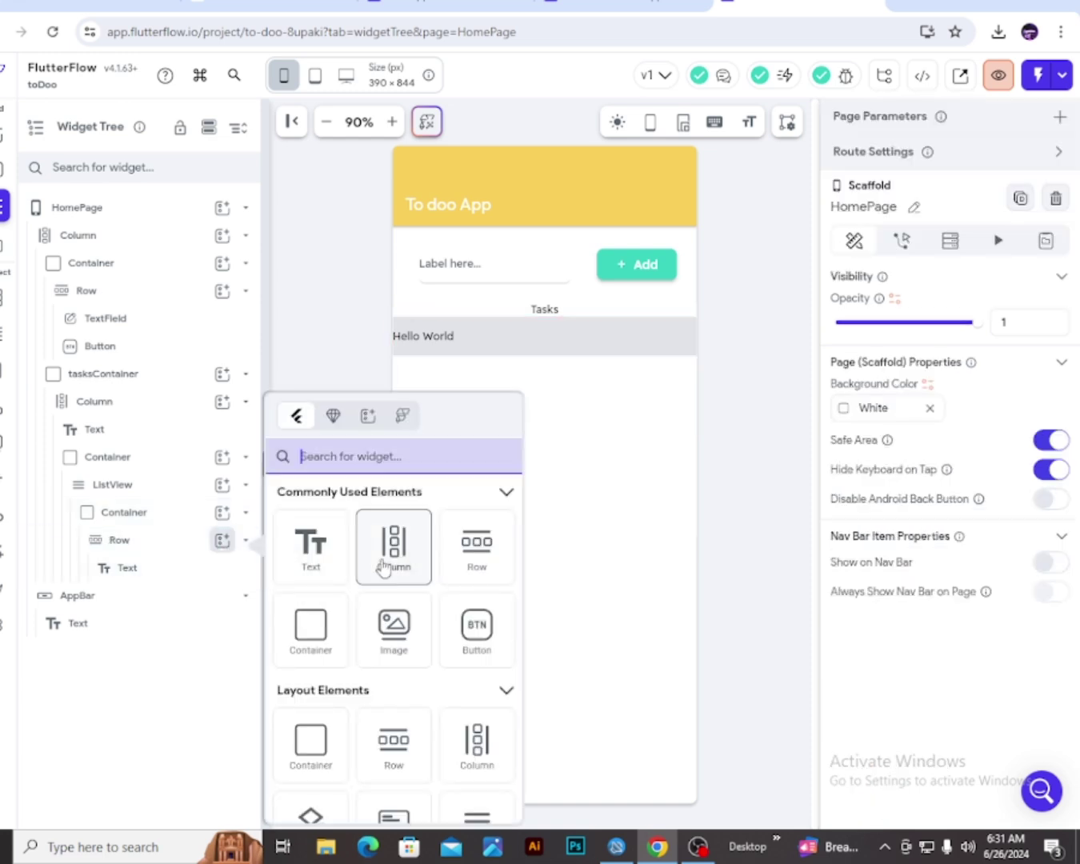
pyautogui.click(471, 637)
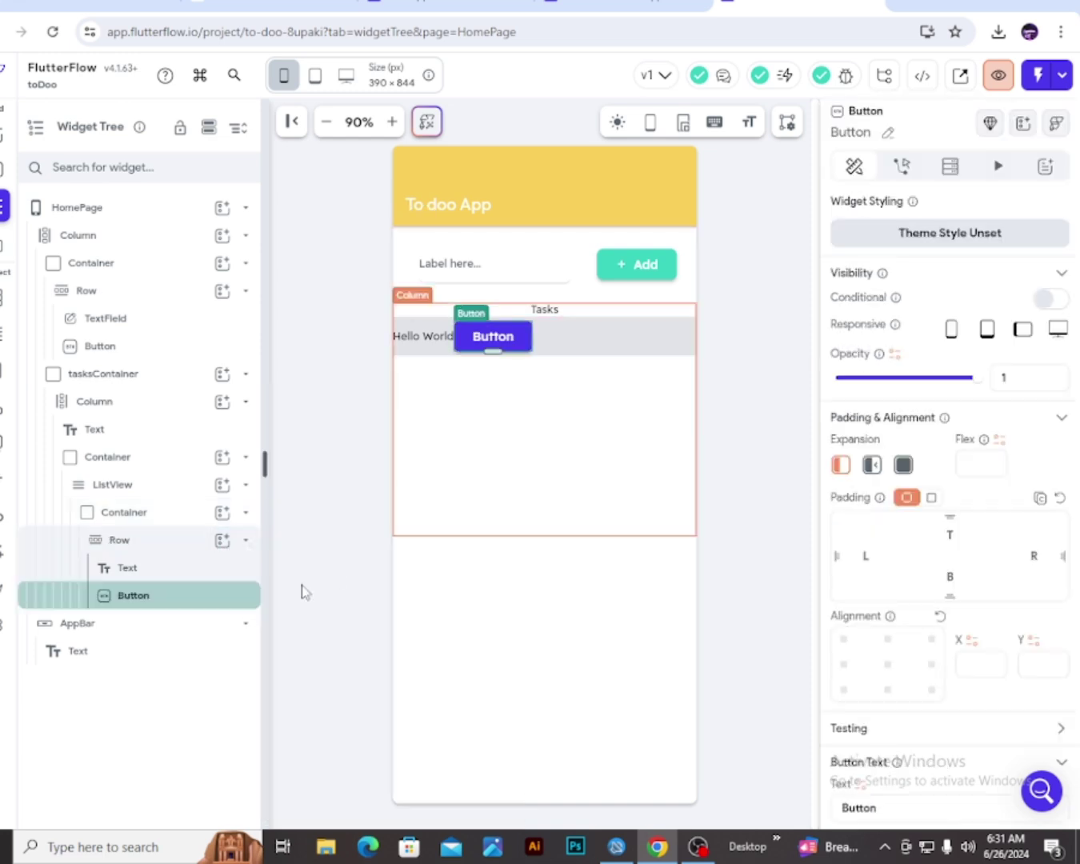
pyautogui.click(224, 540)
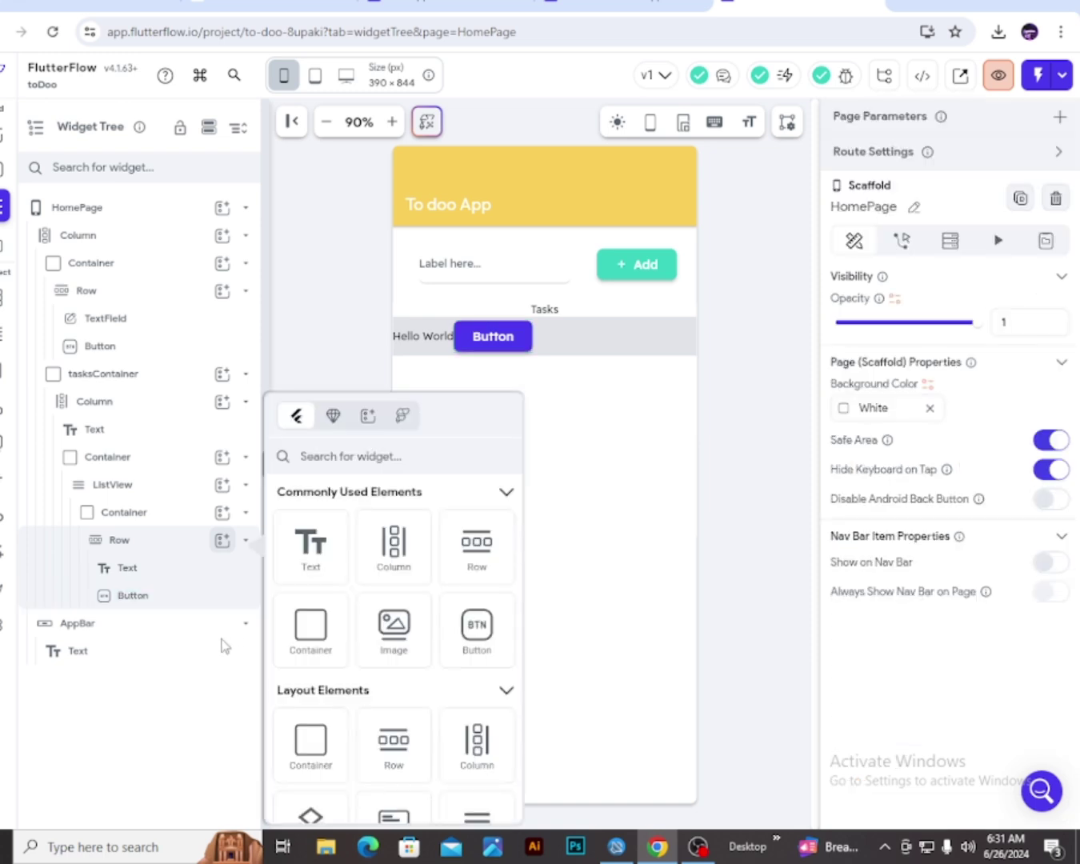
pyautogui.moveTo(467, 648); pyautogui.dragTo(540, 341)
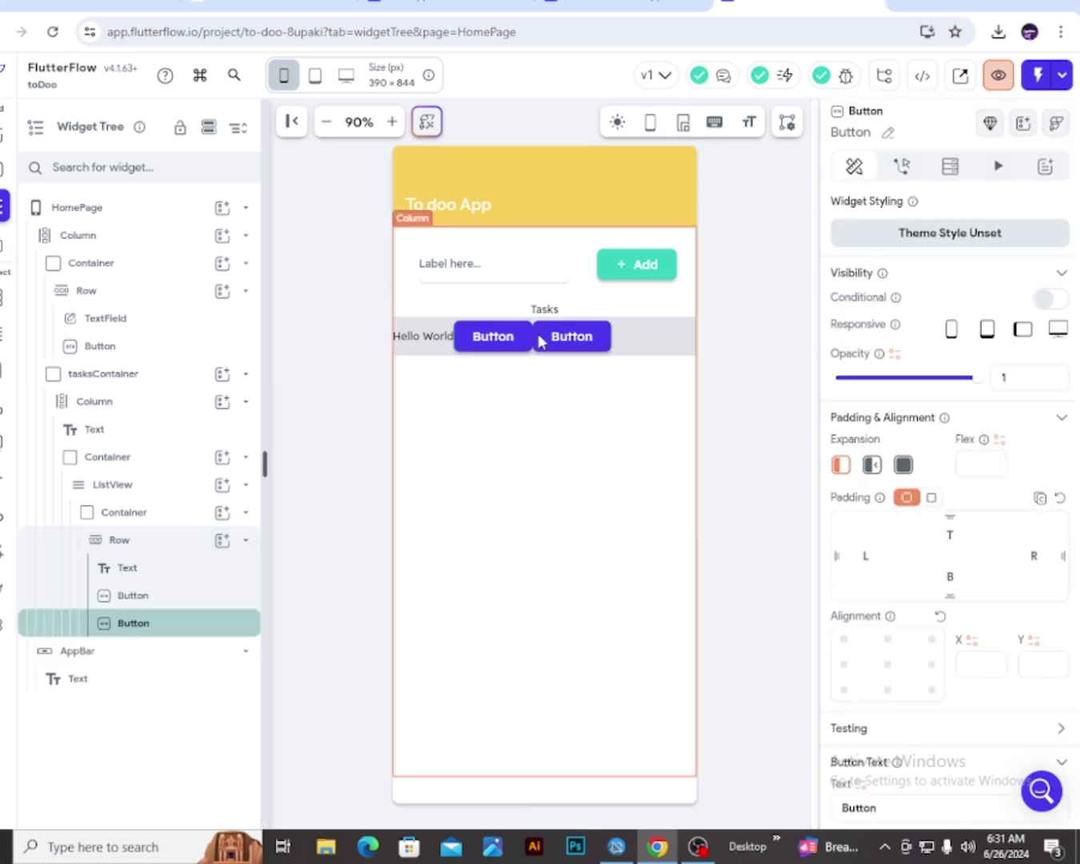
# Check the ListView and gray Container properties, and narrow the gray Container to a width of about 35.4%
pyautogui.click(161, 513)
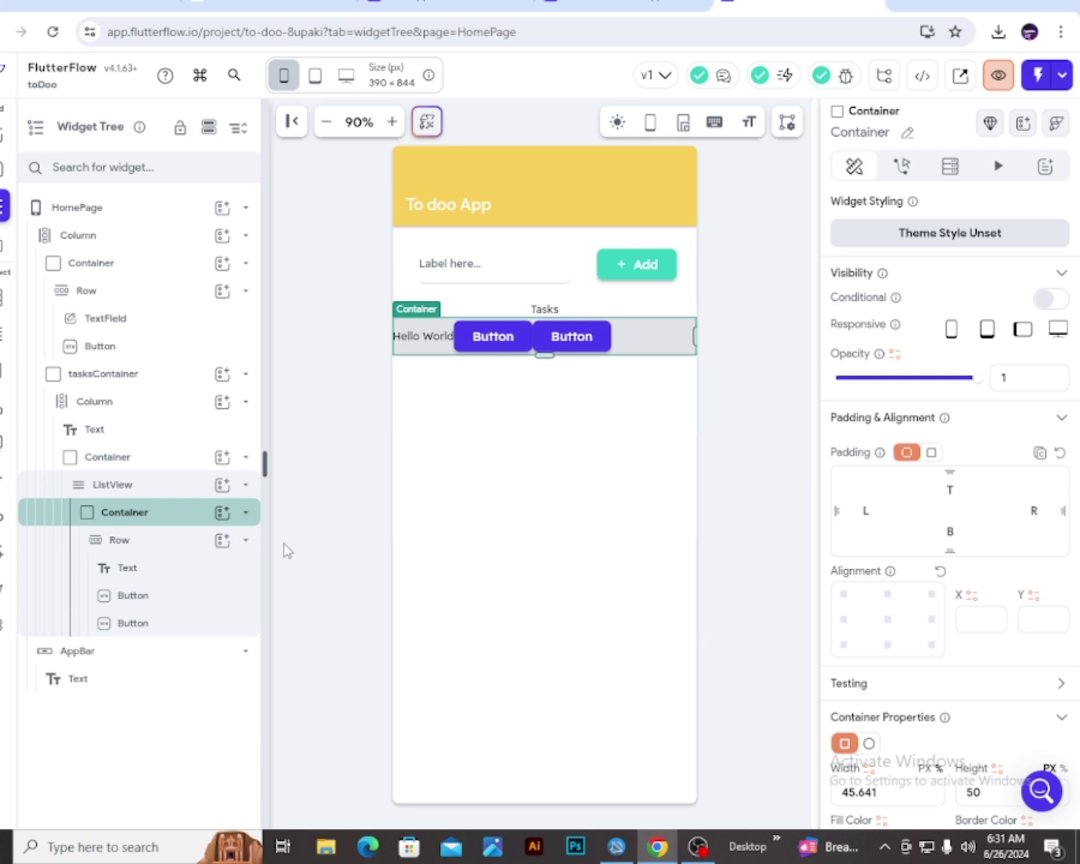
pyautogui.click(132, 487)
pyautogui.scroll(-2, 948, 523)
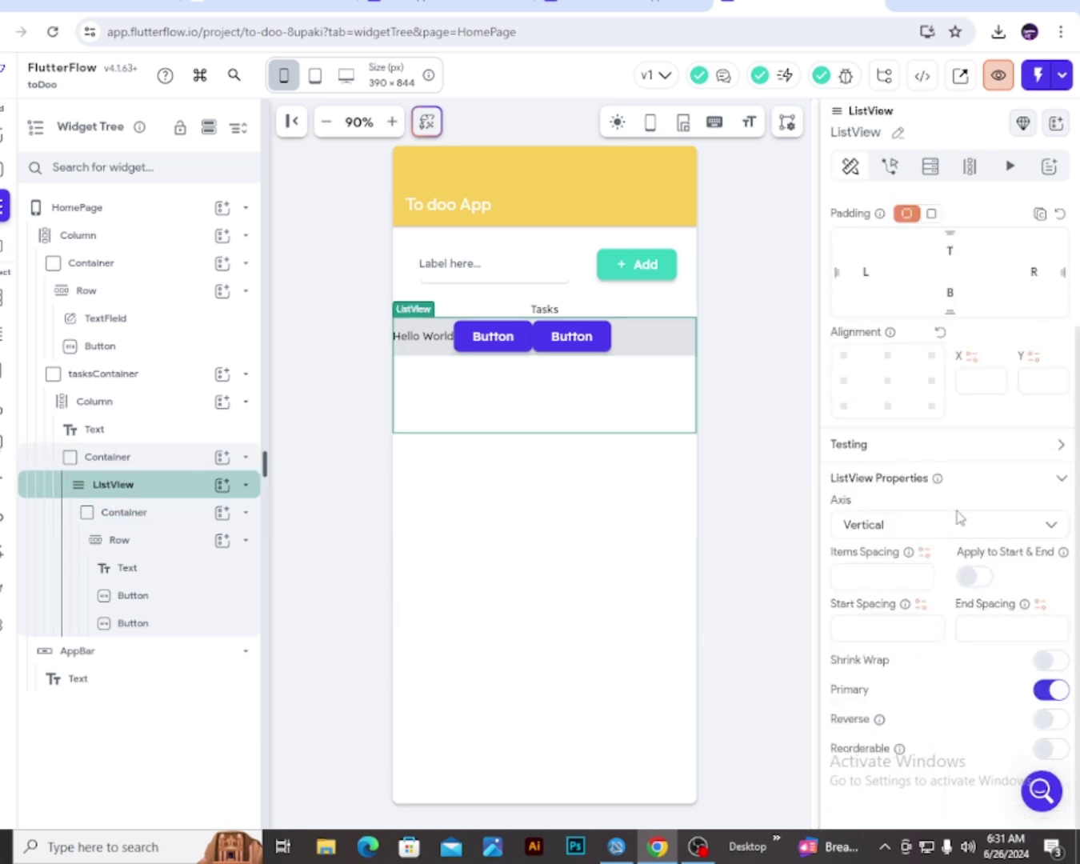
pyautogui.scroll(2, 972, 514)
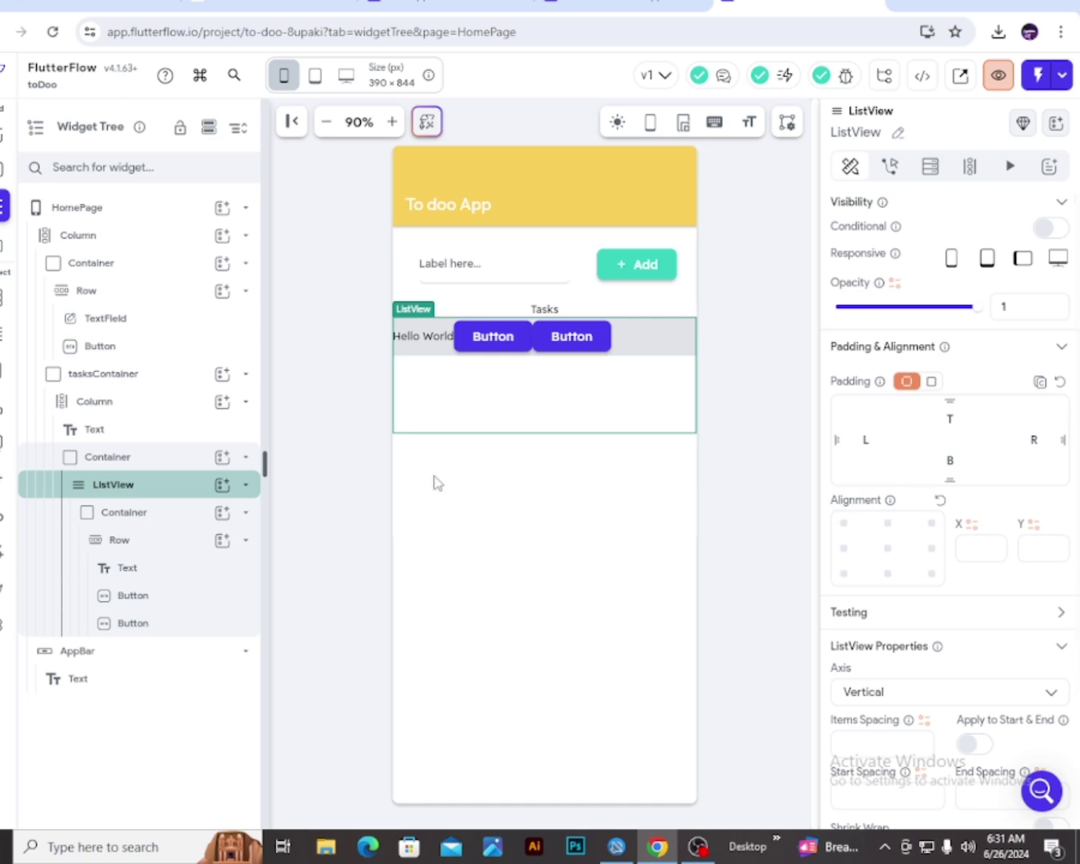
pyautogui.click(239, 513)
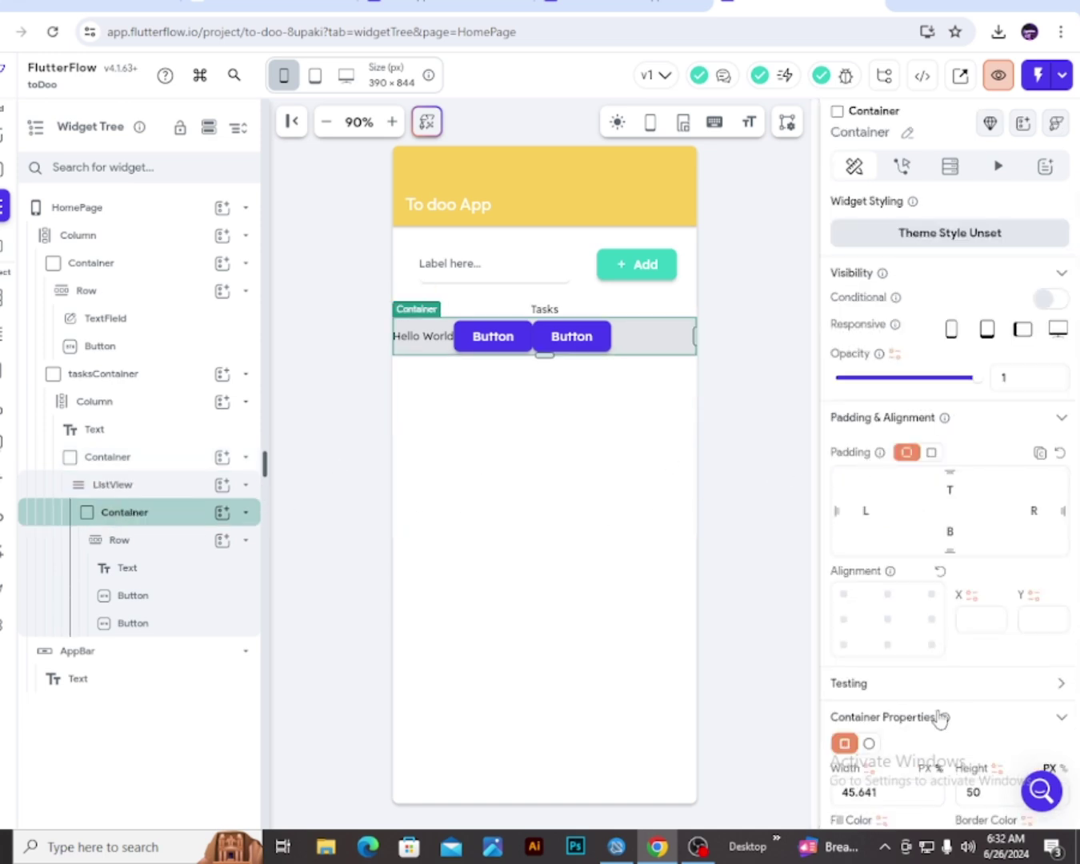
pyautogui.scroll(-5, 991, 503)
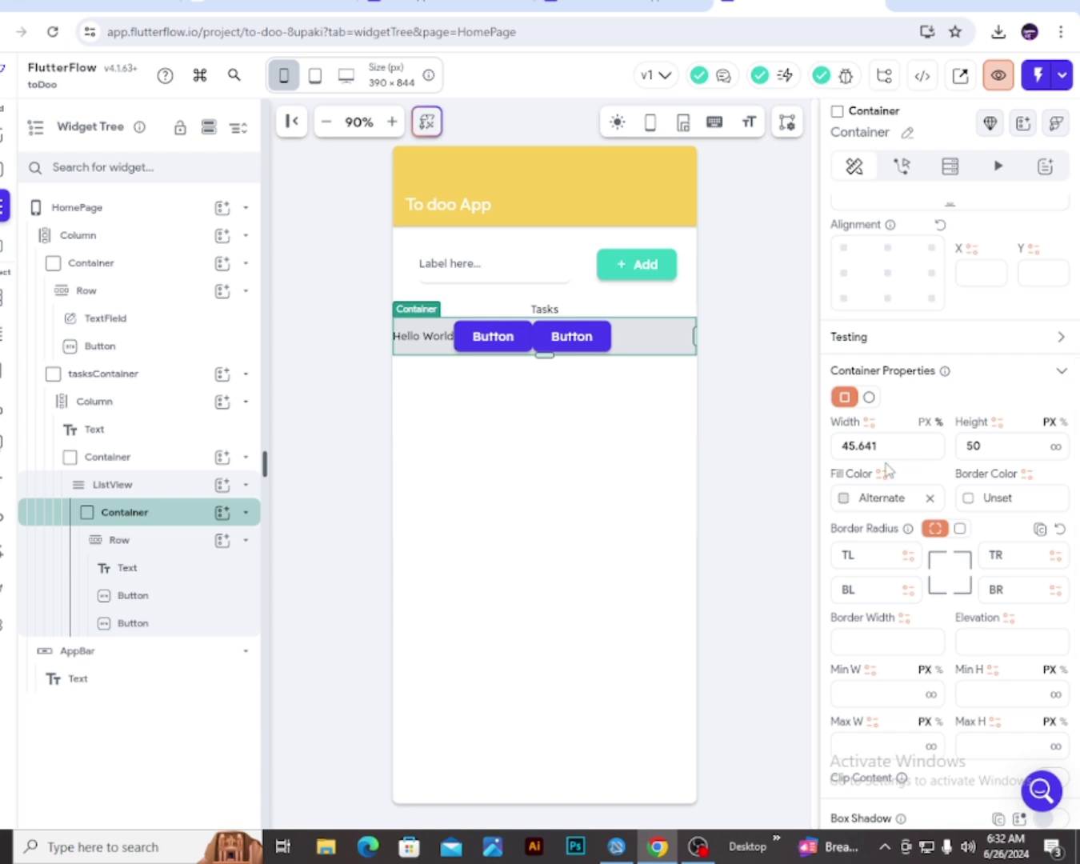
pyautogui.scroll(-5, 887, 469)
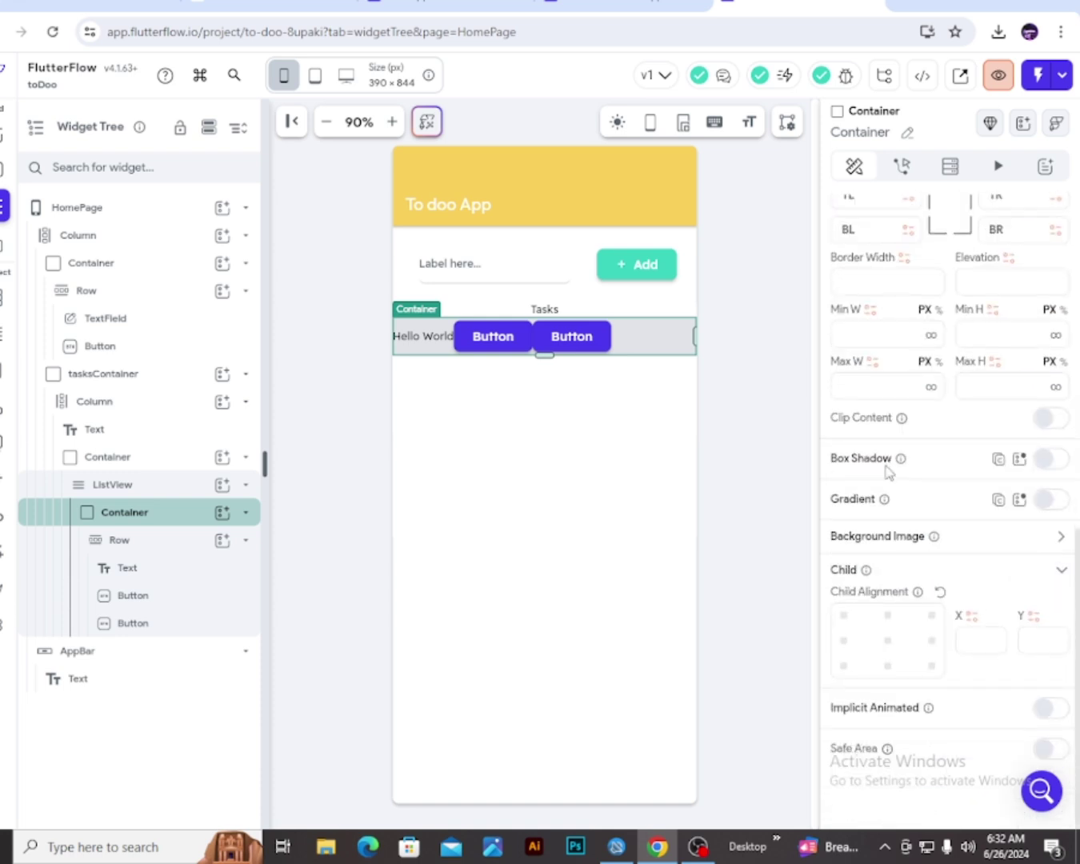
pyautogui.scroll(10, 887, 471)
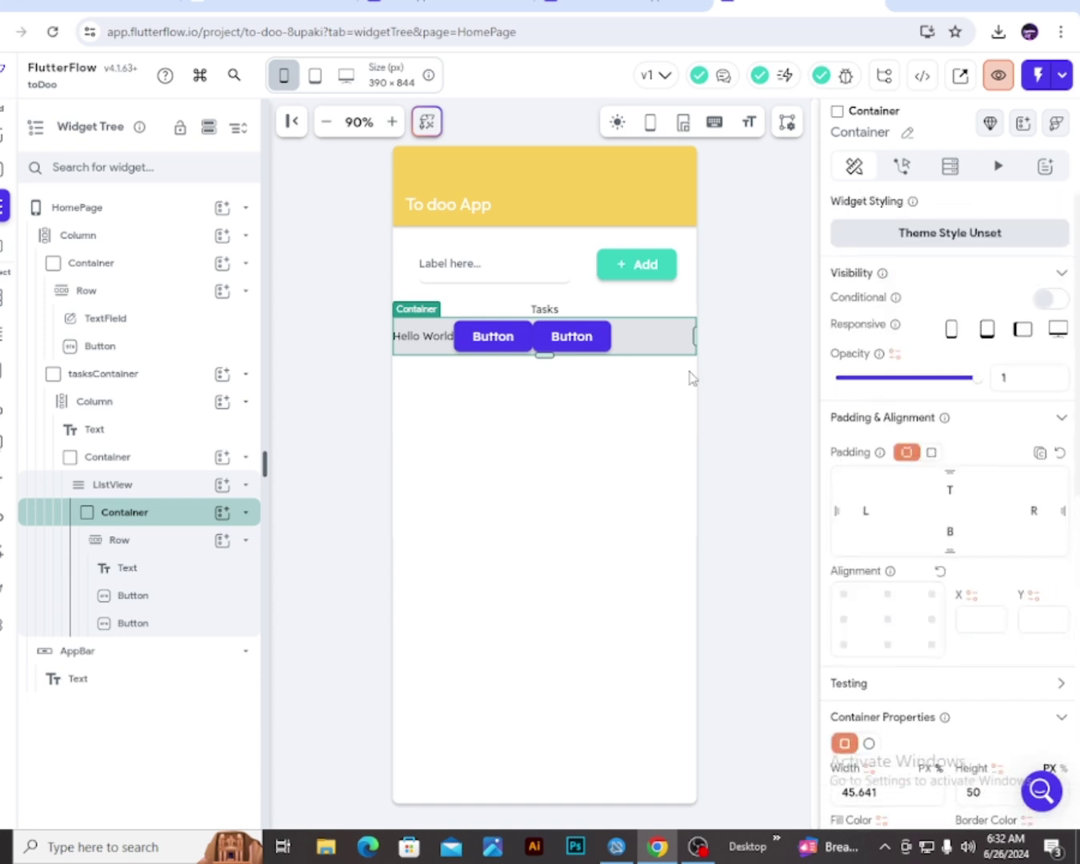
pyautogui.moveTo(695, 336); pyautogui.dragTo(680, 474)
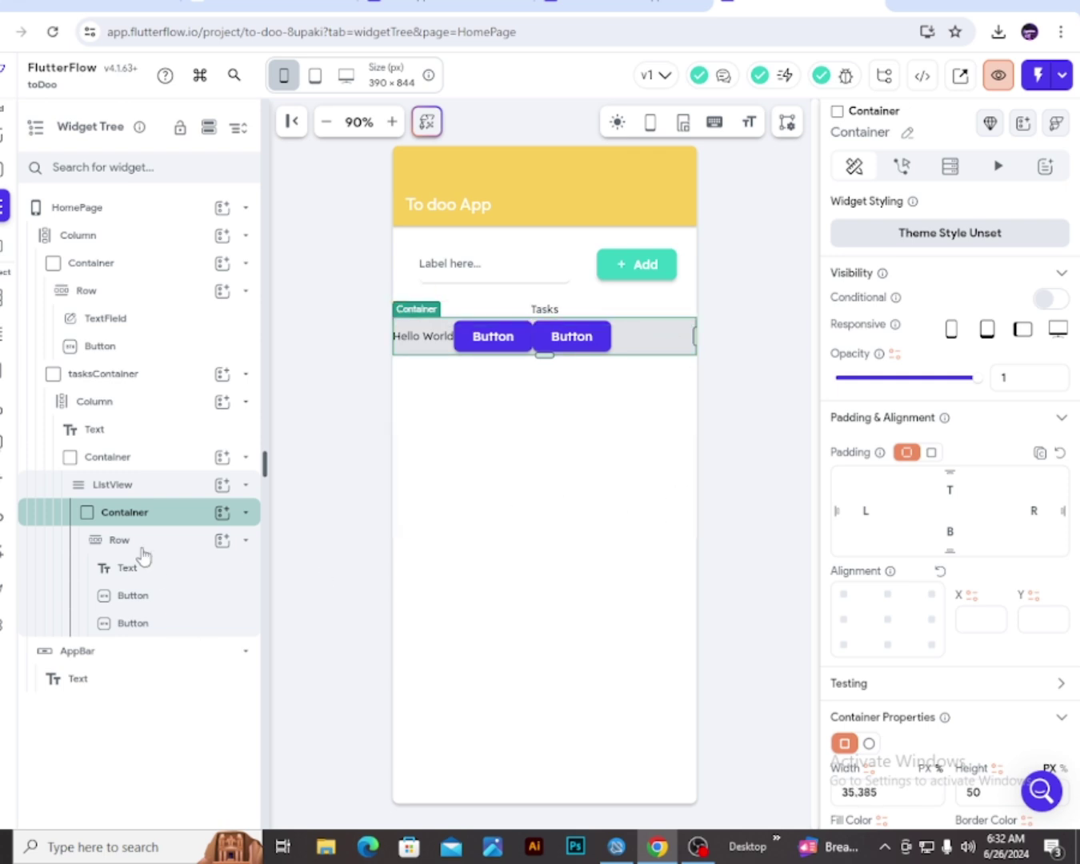
# Set the expansion of the outer Container that holds the ListView to Flexible
pyautogui.click(146, 486)
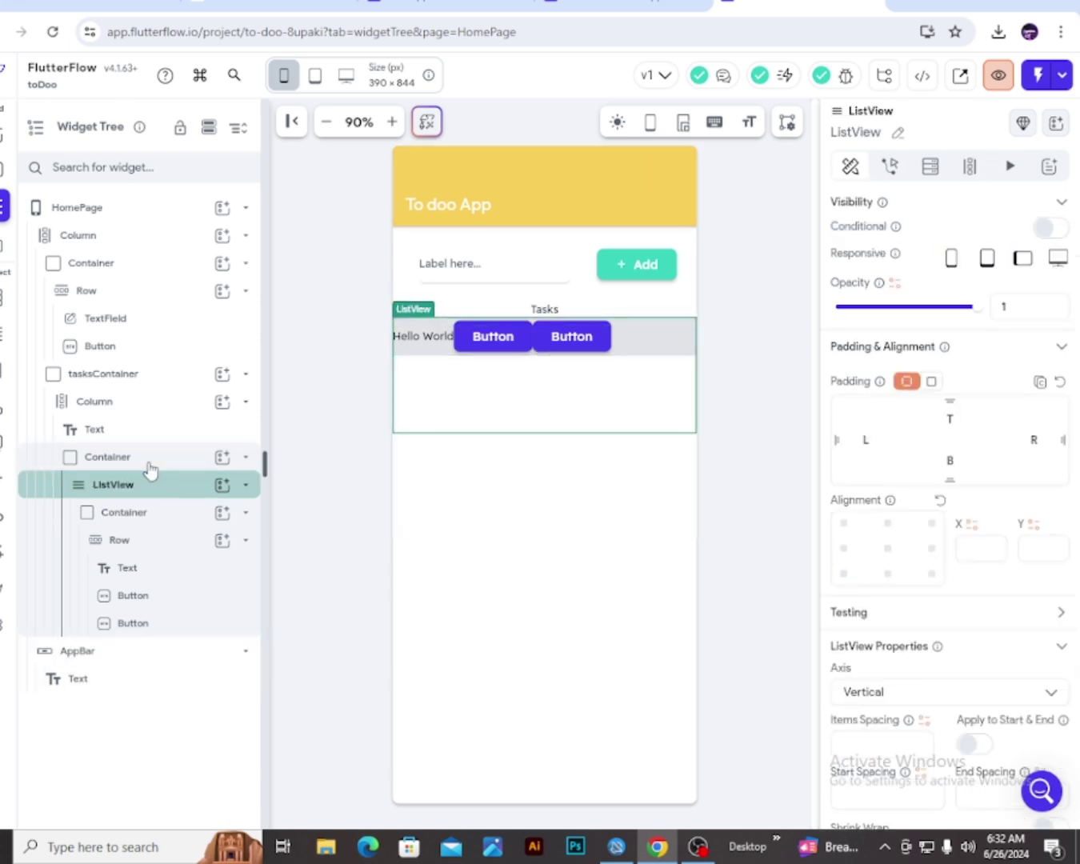
pyautogui.click(151, 469)
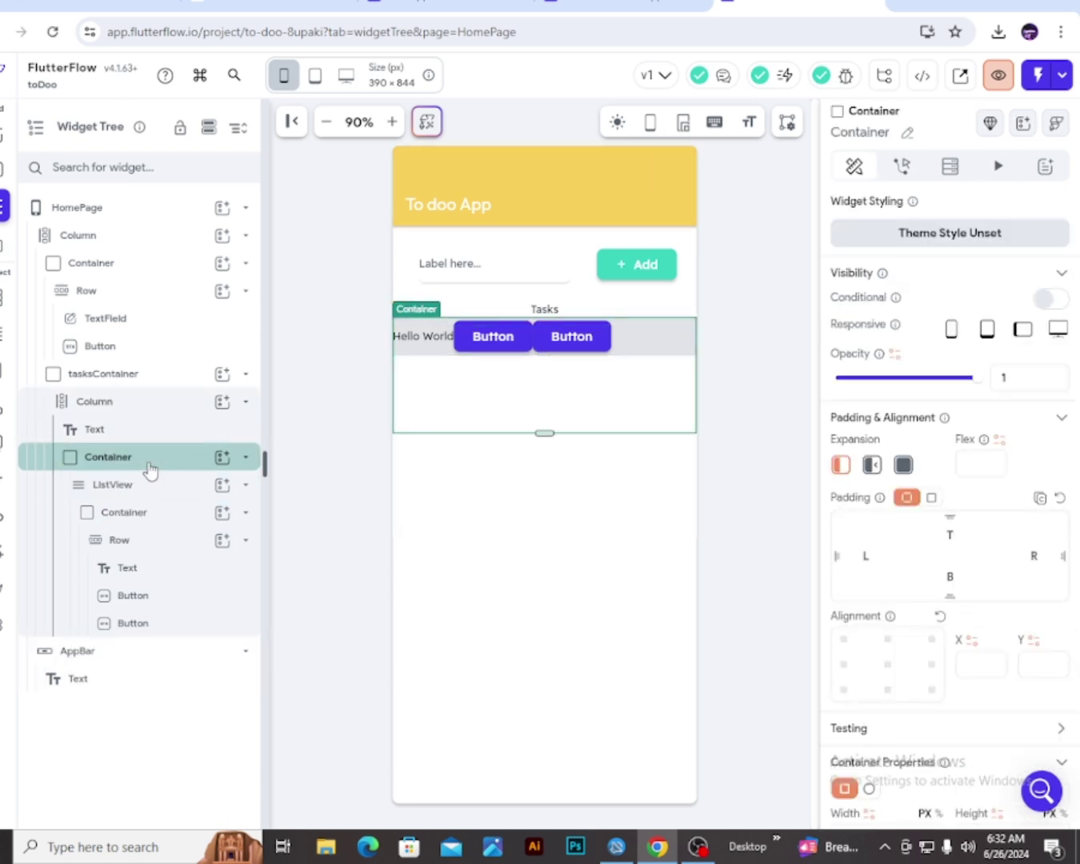
pyautogui.click(874, 471)
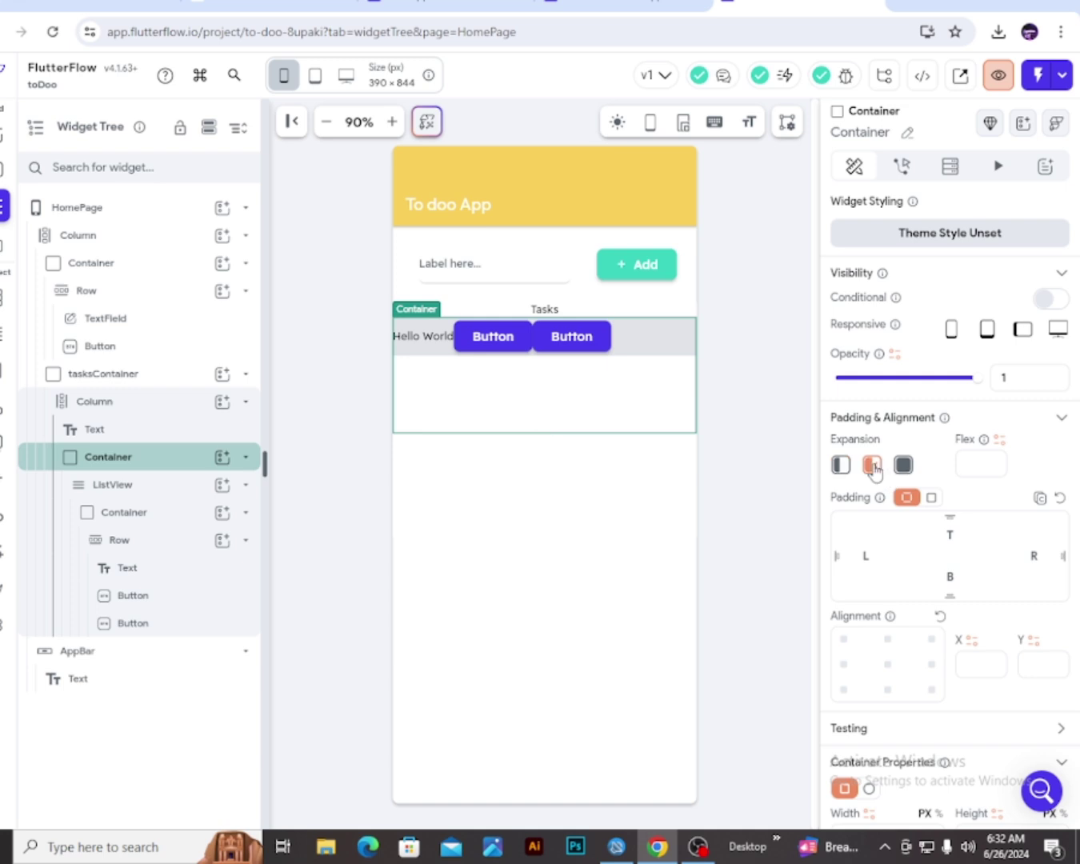
# Review the layout properties of the gray Container inside the ListView and narrow it to a width of about 23.6%
pyautogui.click(145, 518)
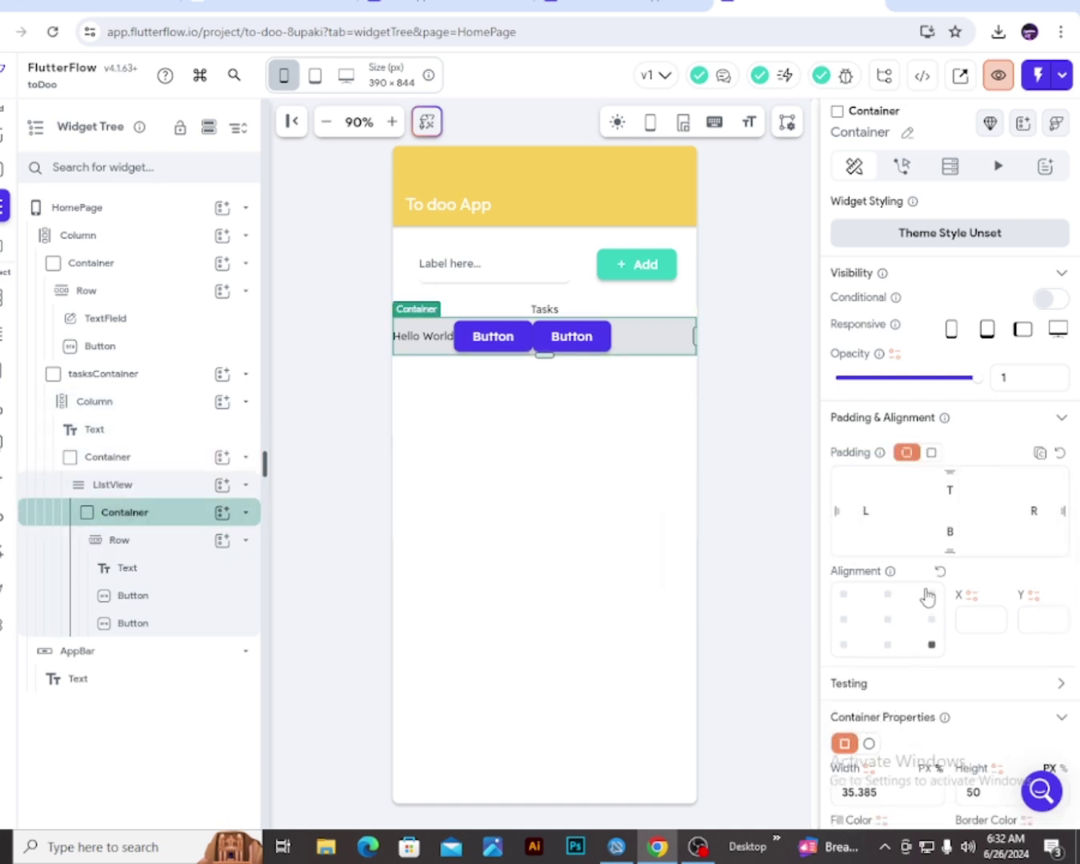
pyautogui.scroll(-5, 976, 570)
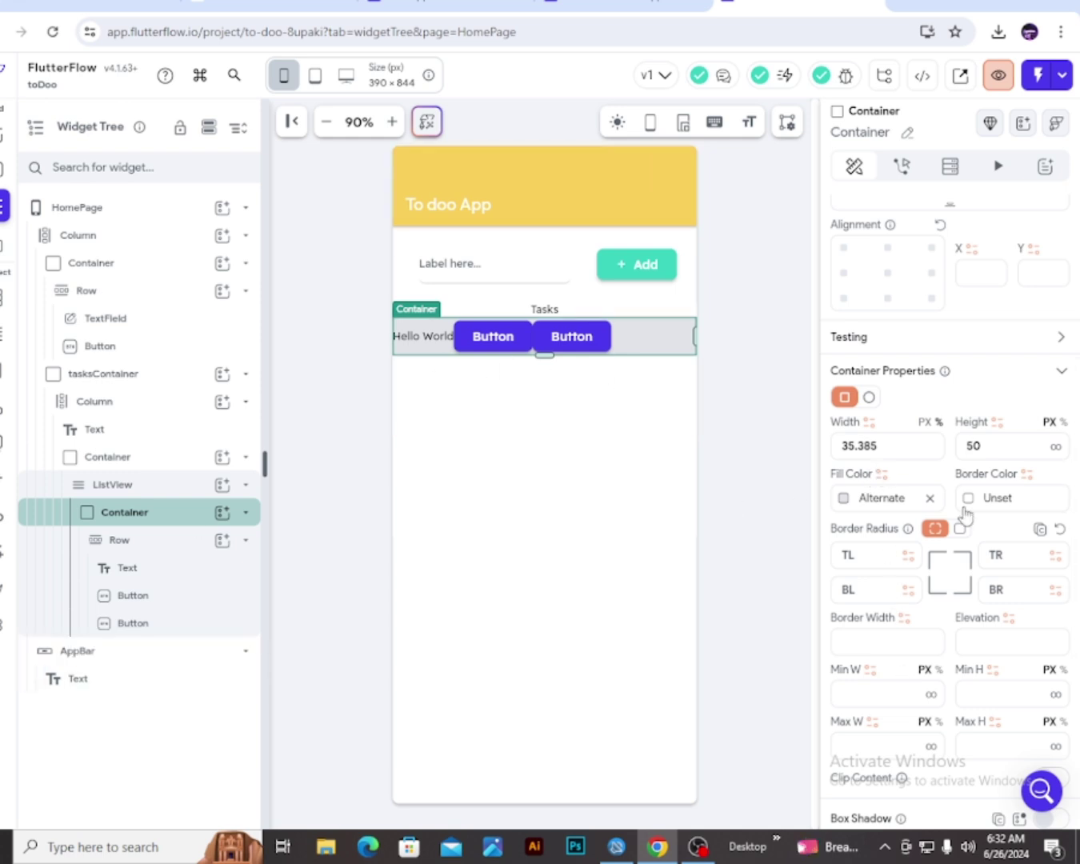
pyautogui.scroll(-5, 942, 530)
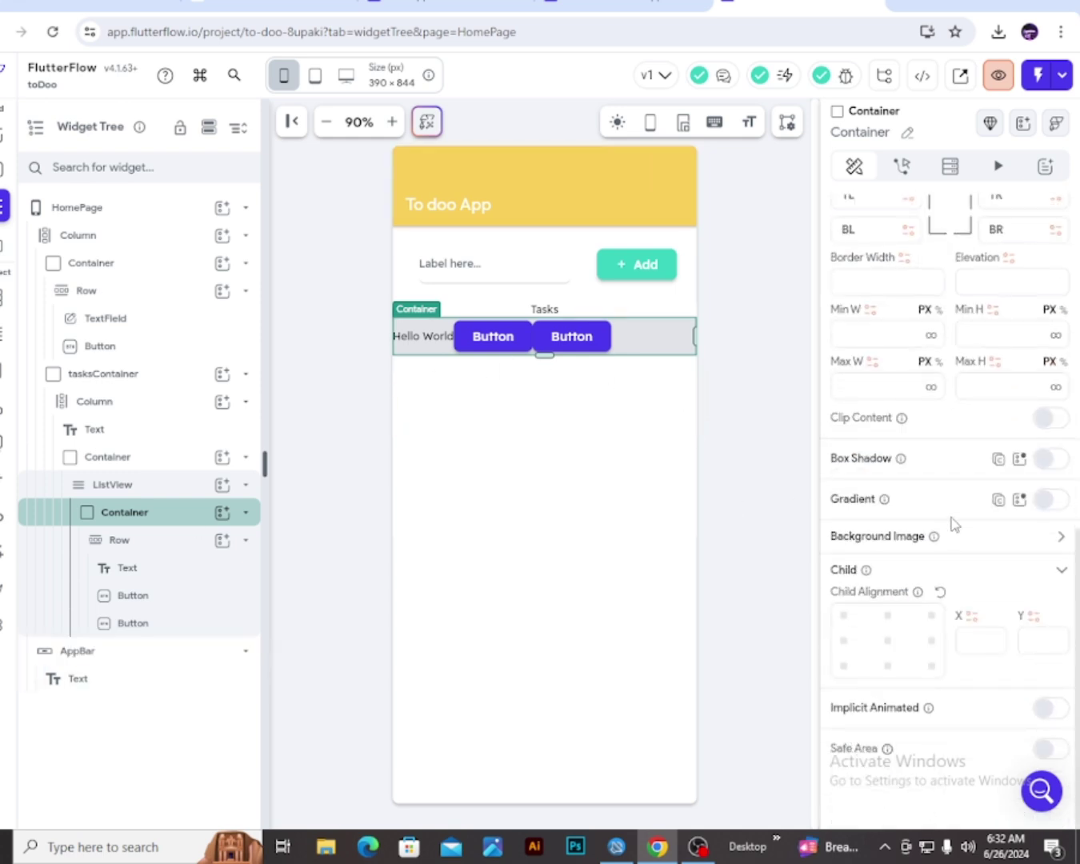
pyautogui.scroll(8, 960, 496)
pyautogui.scroll(2, 960, 492)
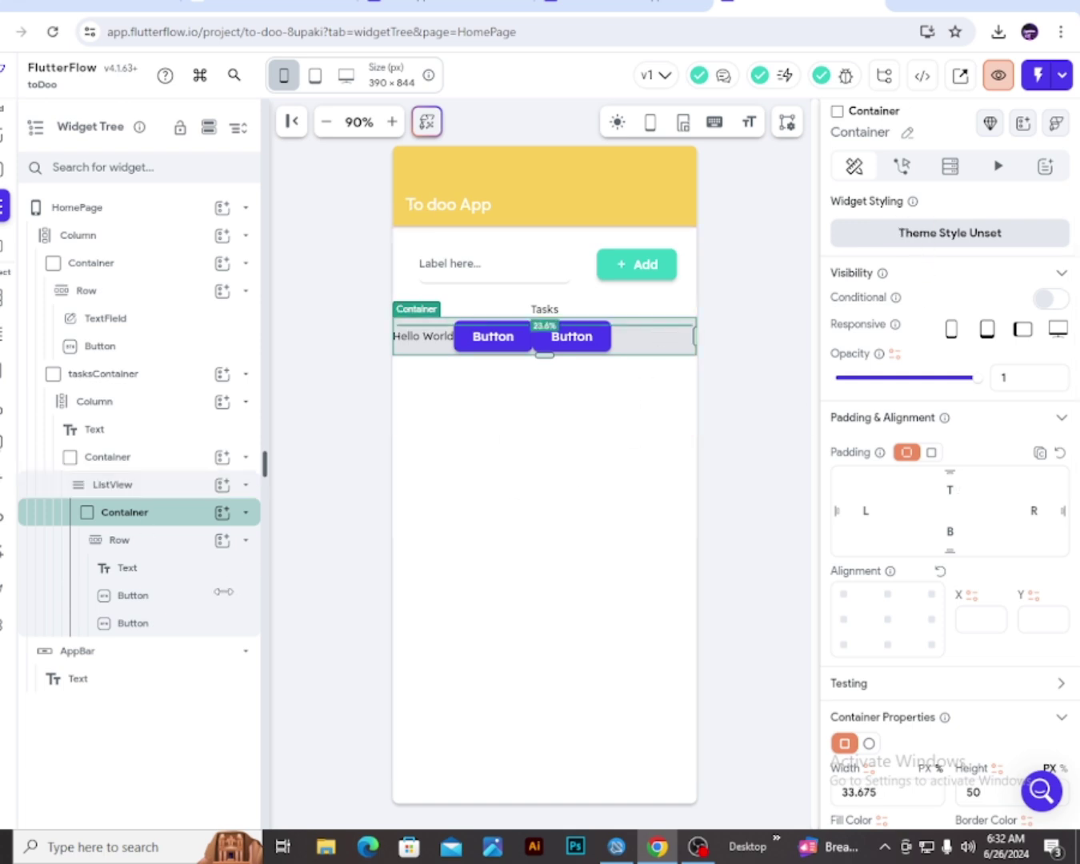
# Wrap the gray Container inside the ListView in a Row
pyautogui.rightClick(155, 512)
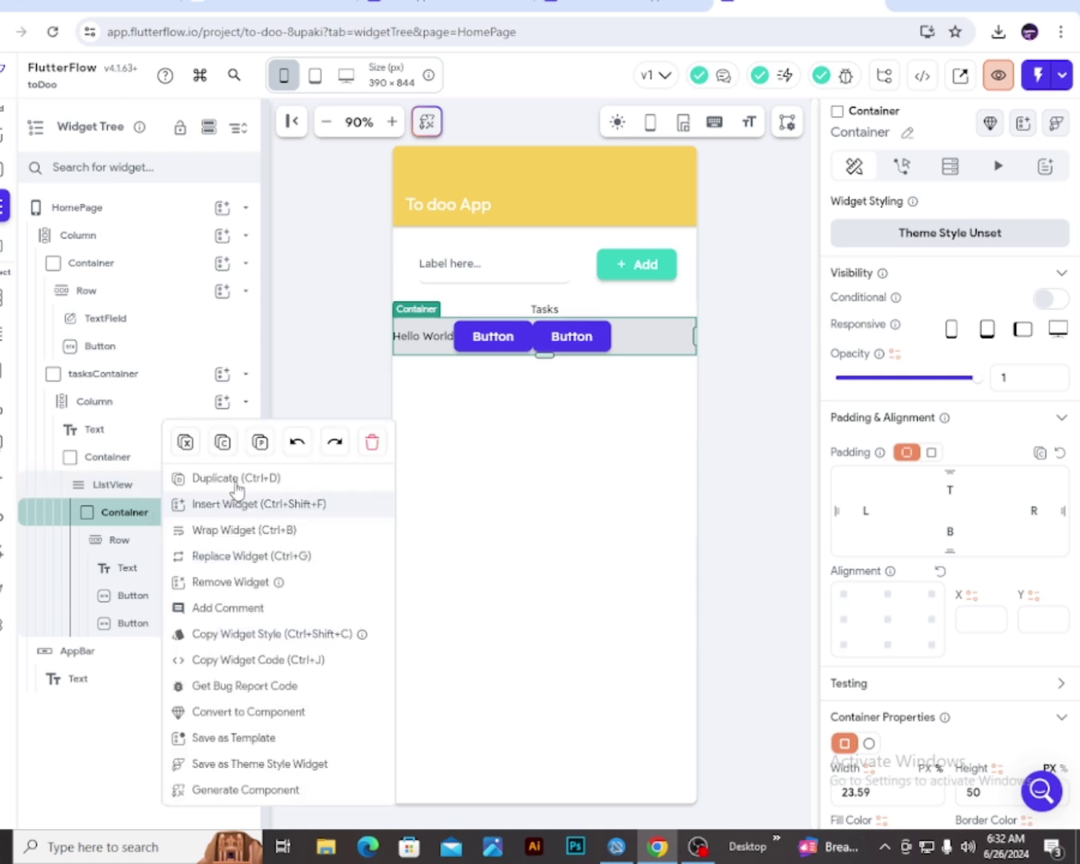
pyautogui.click(240, 532)
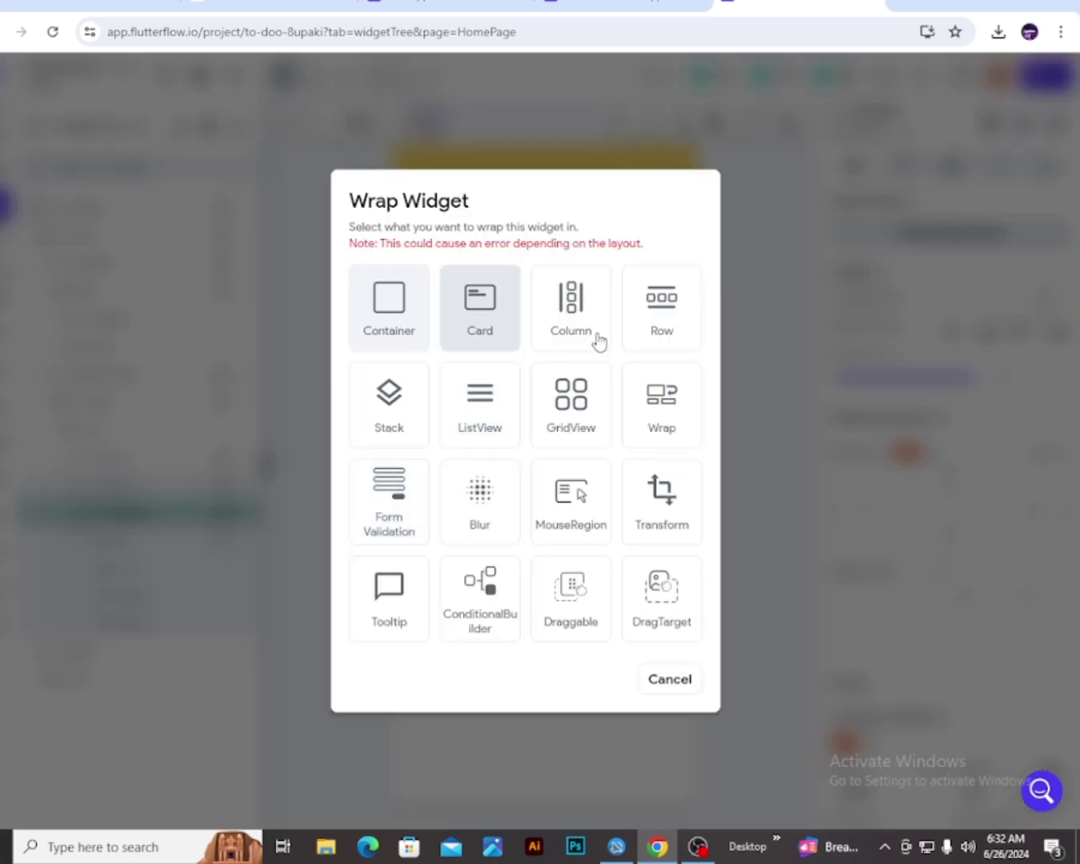
pyautogui.click(669, 332)
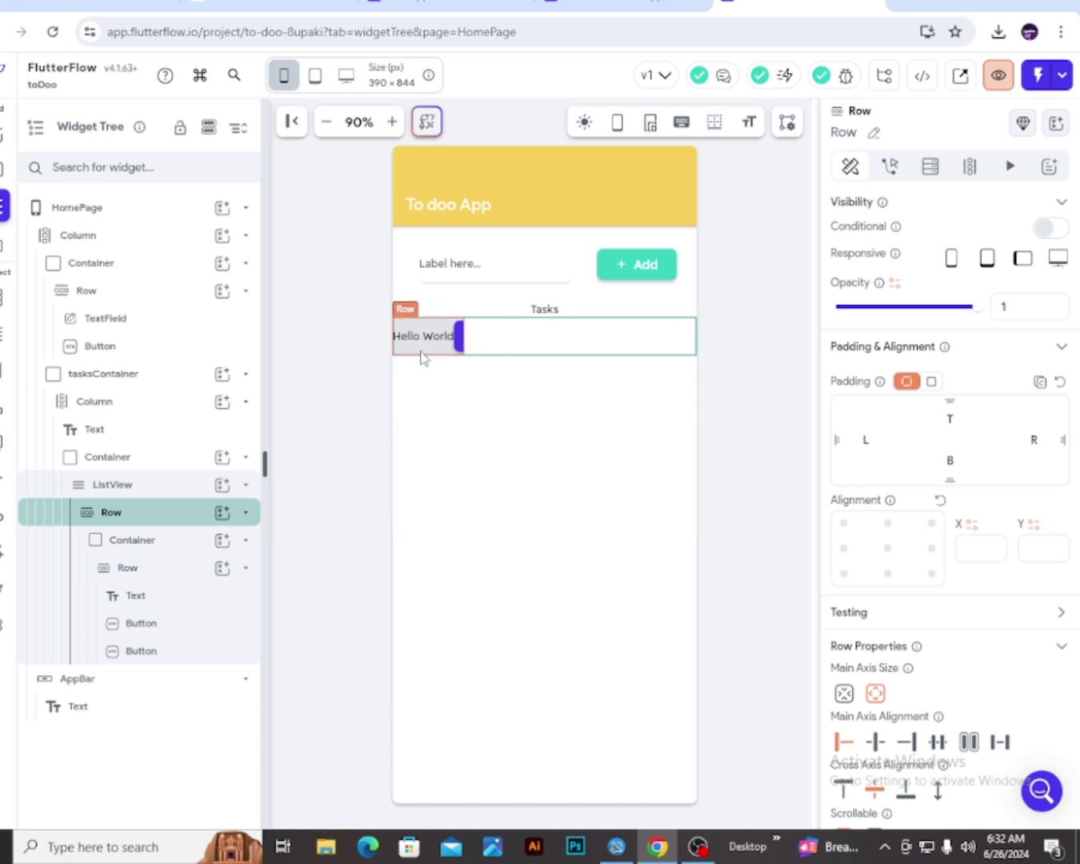
# Widen the gray Container on the canvas to nearly the full page width, and center its parent Row's content along the main axis
pyautogui.click(122, 542)
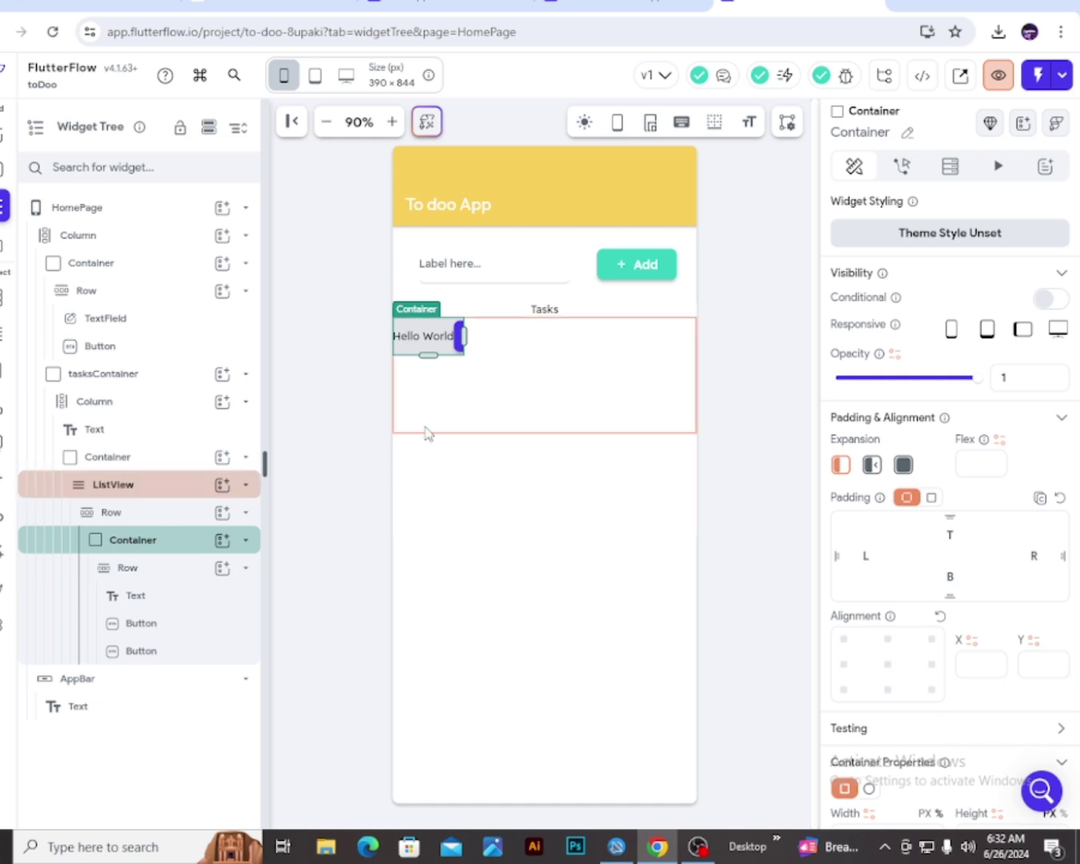
pyautogui.moveTo(460, 338); pyautogui.dragTo(669, 352)
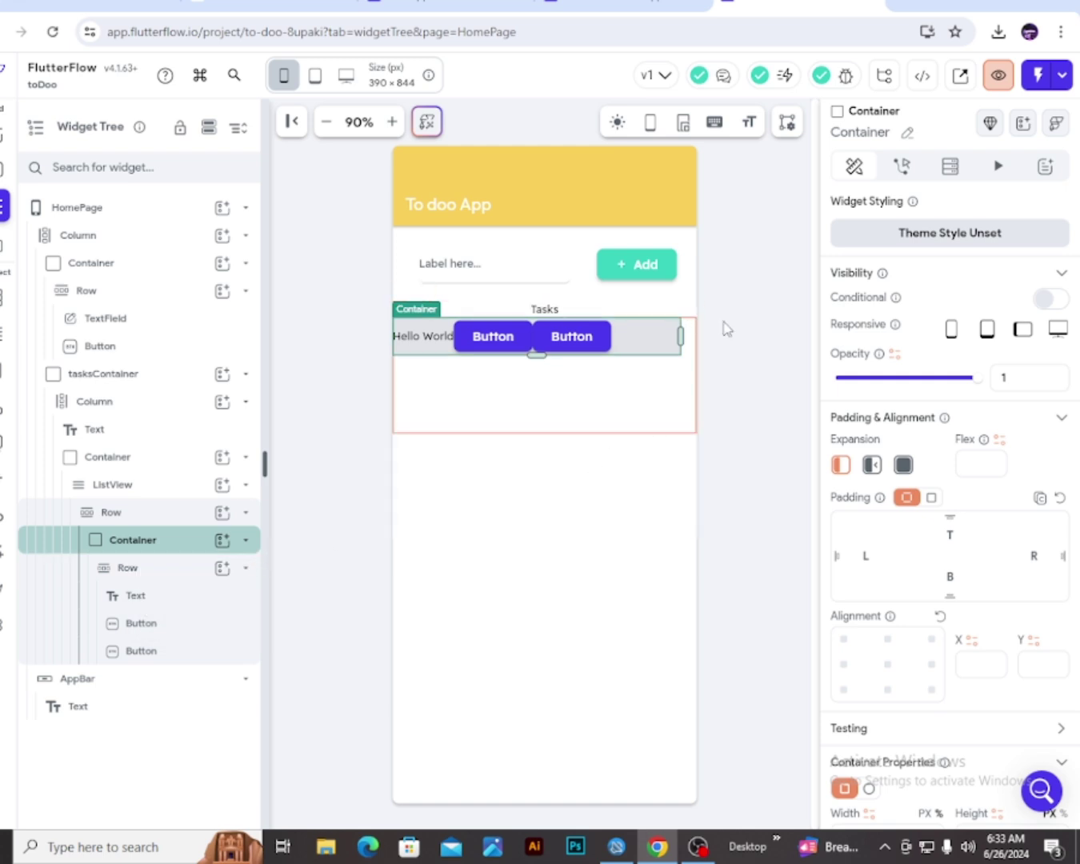
pyautogui.click(140, 514)
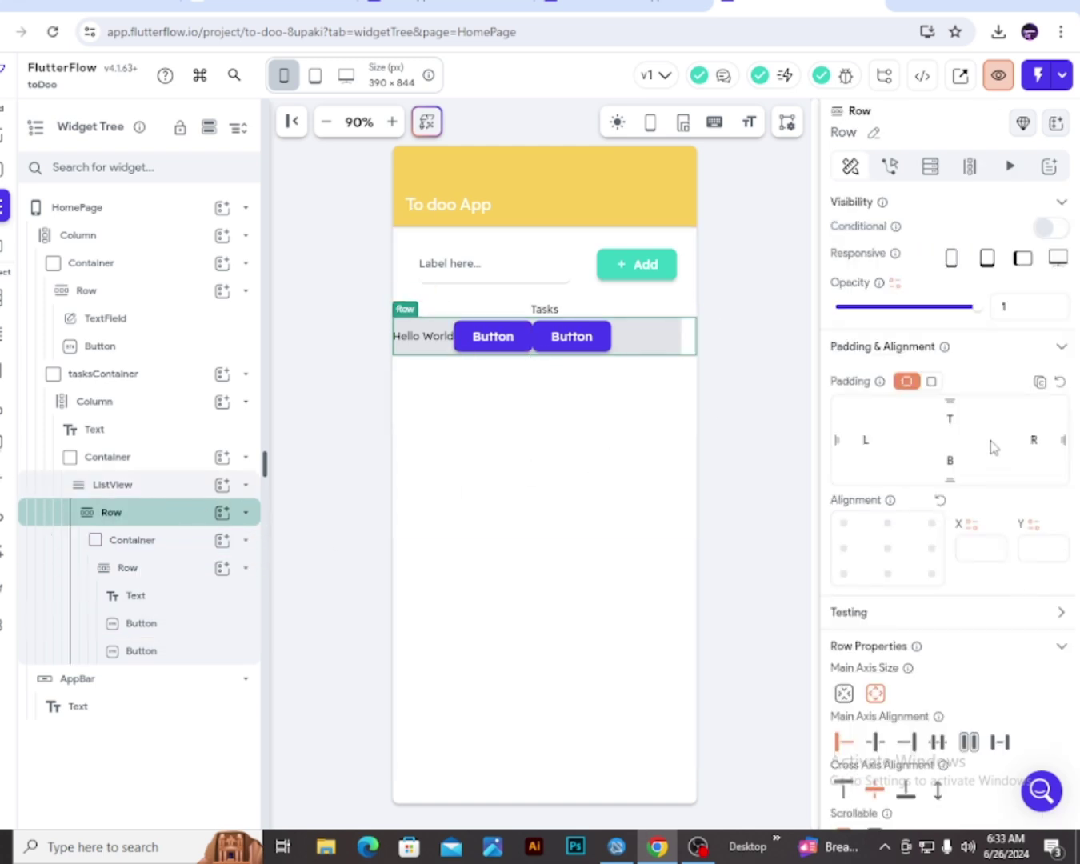
pyautogui.scroll(-2, 960, 532)
pyautogui.click(874, 569)
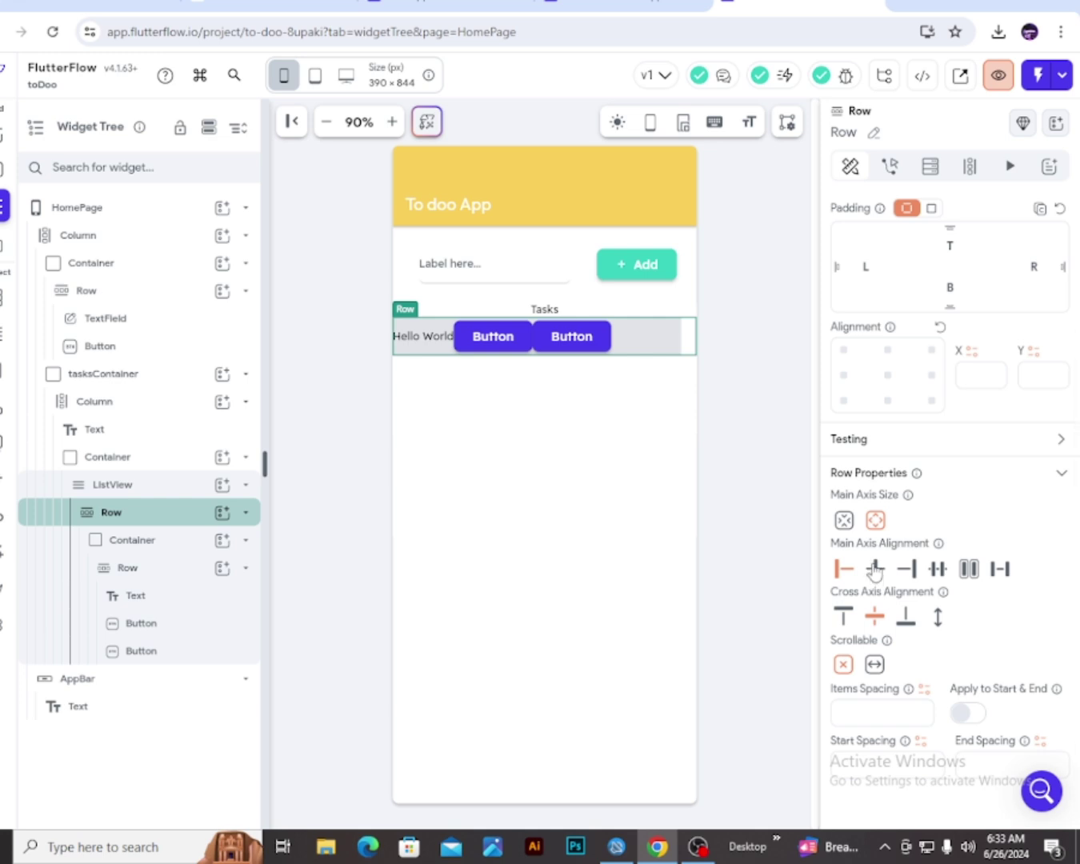
pyautogui.click(736, 502)
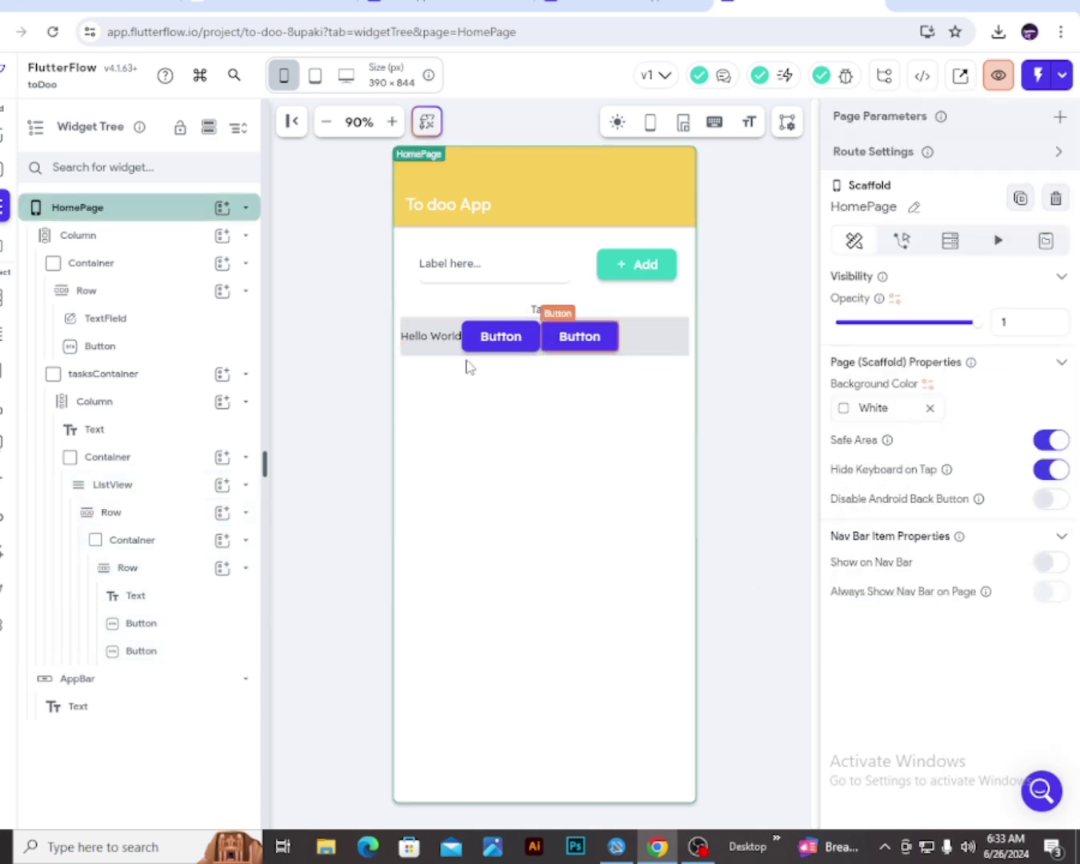
# Set the main axis alignment of the Row inside the gray Container to space its Text and Buttons evenly
pyautogui.click(441, 351)
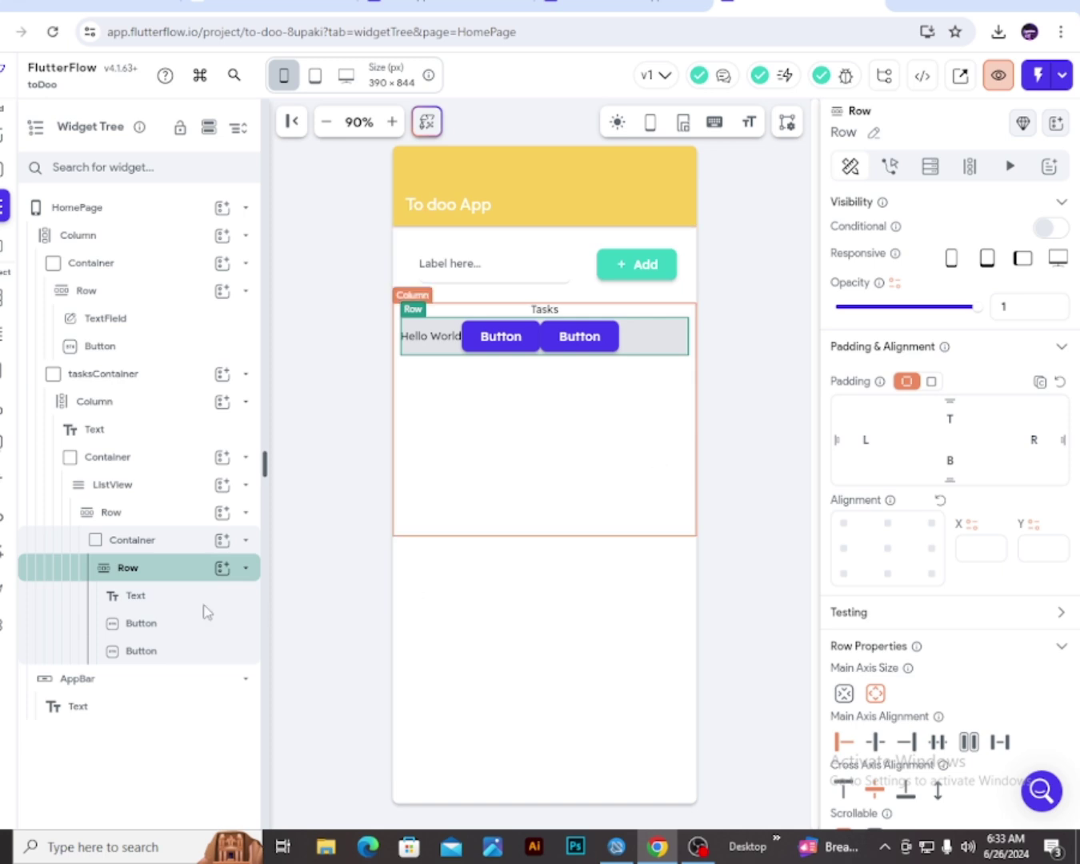
pyautogui.scroll(-2, 951, 641)
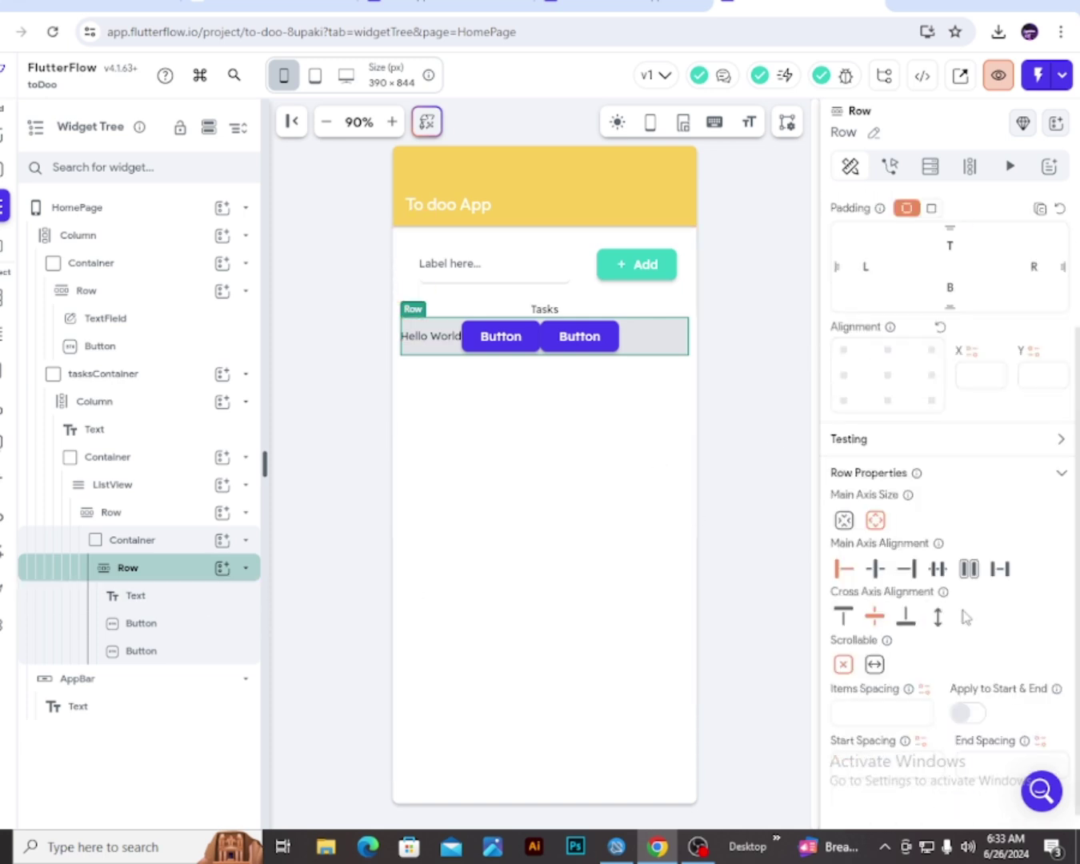
pyautogui.click(942, 574)
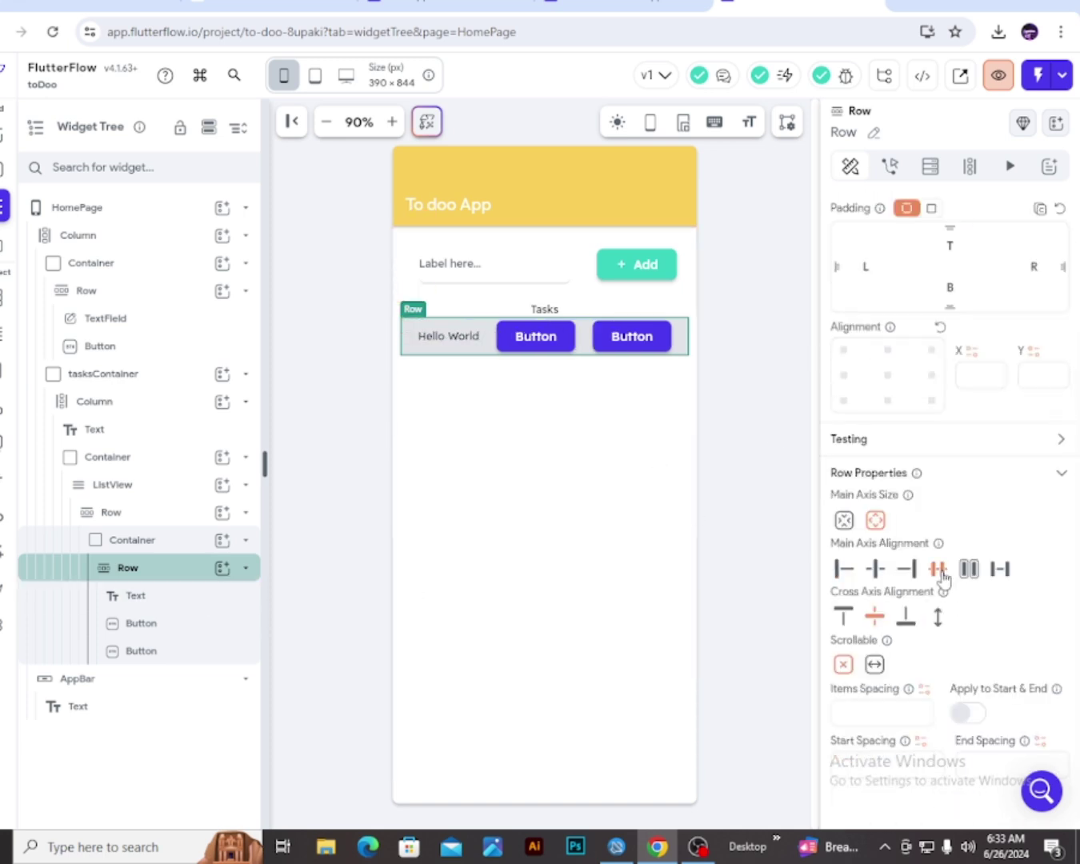
# Set the height of both Buttons in the gray task row to 25 px
pyautogui.click(566, 346)
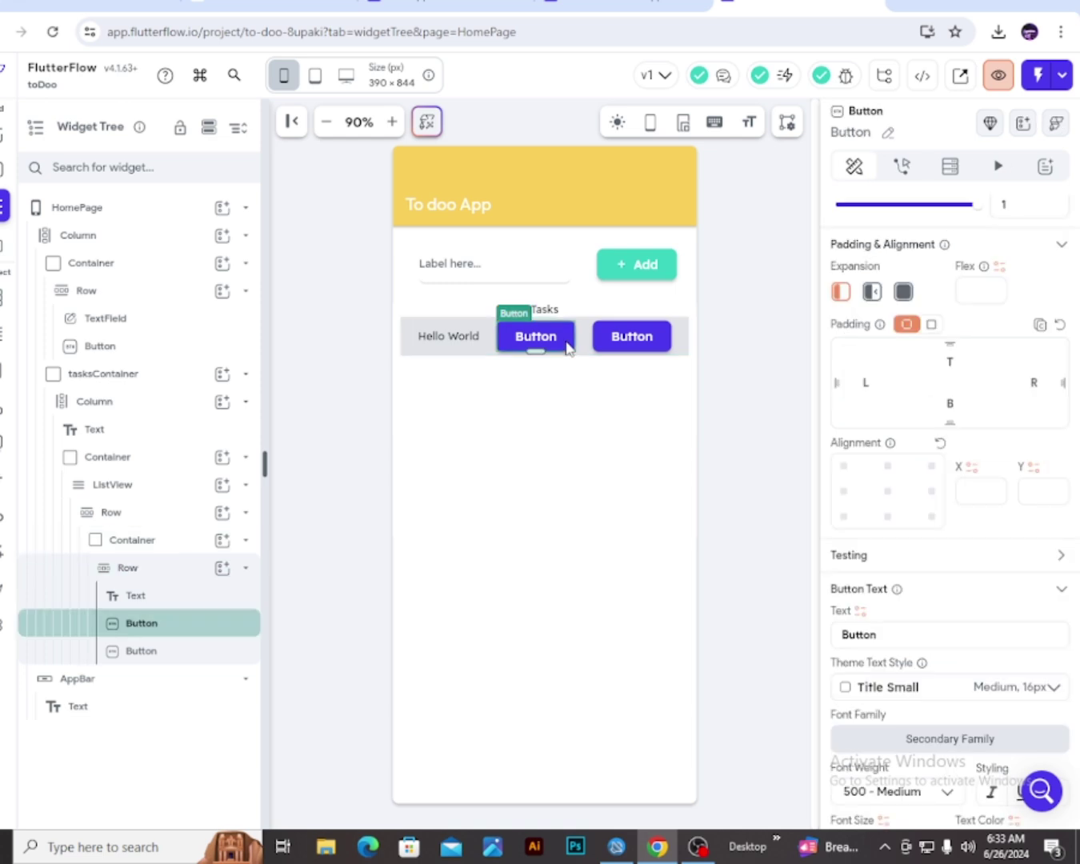
pyautogui.scroll(-6, 974, 527)
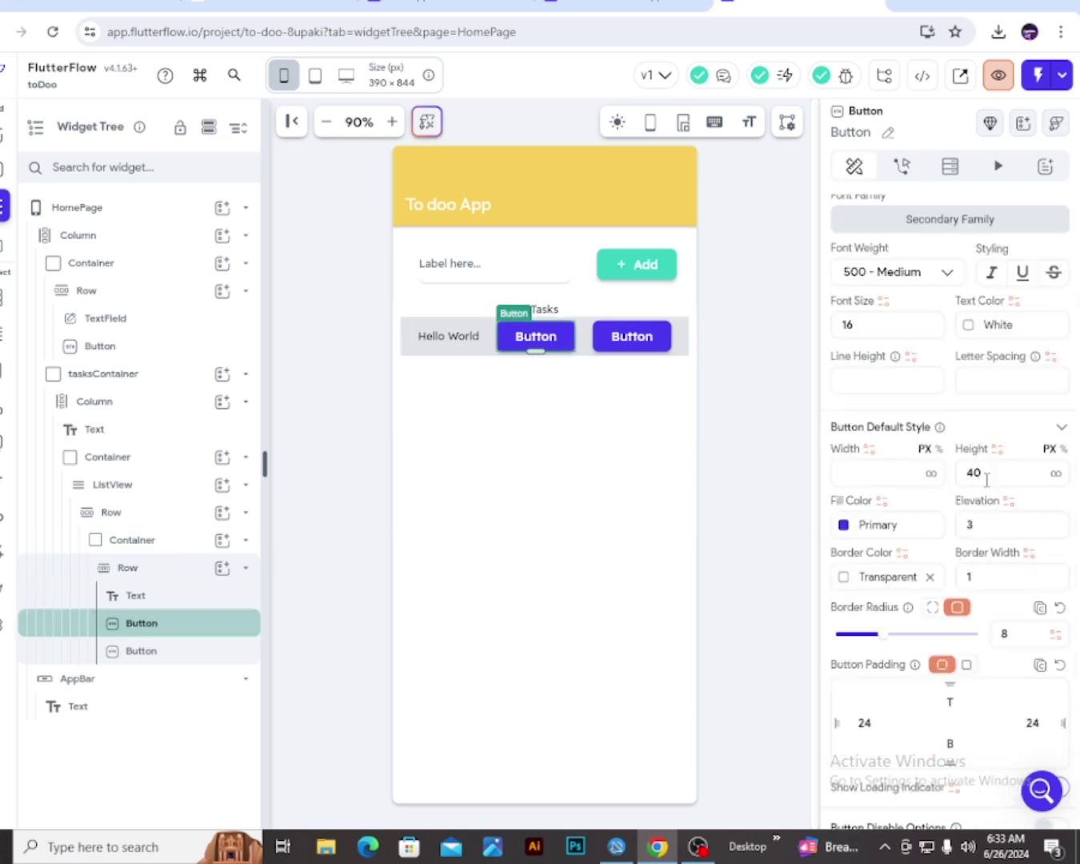
pyautogui.doubleClick(986, 477)
pyautogui.write('25')
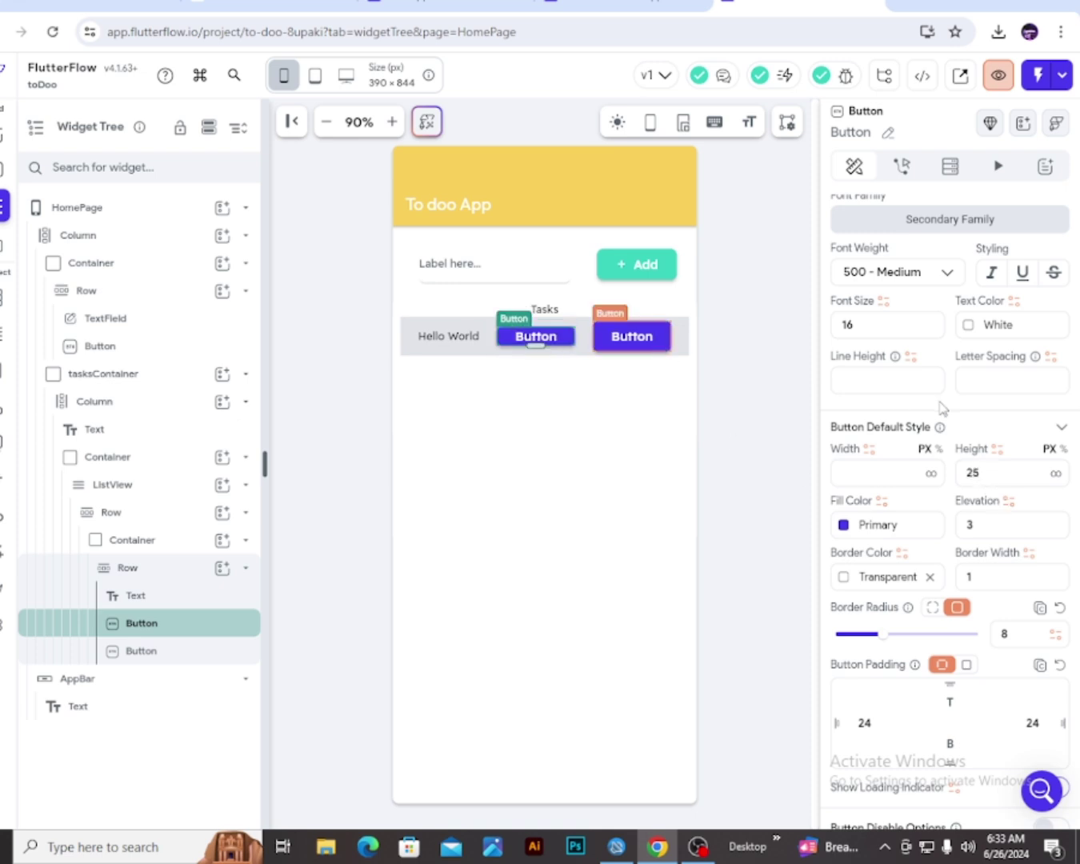
pyautogui.doubleClick(988, 477)
pyautogui.write('25')
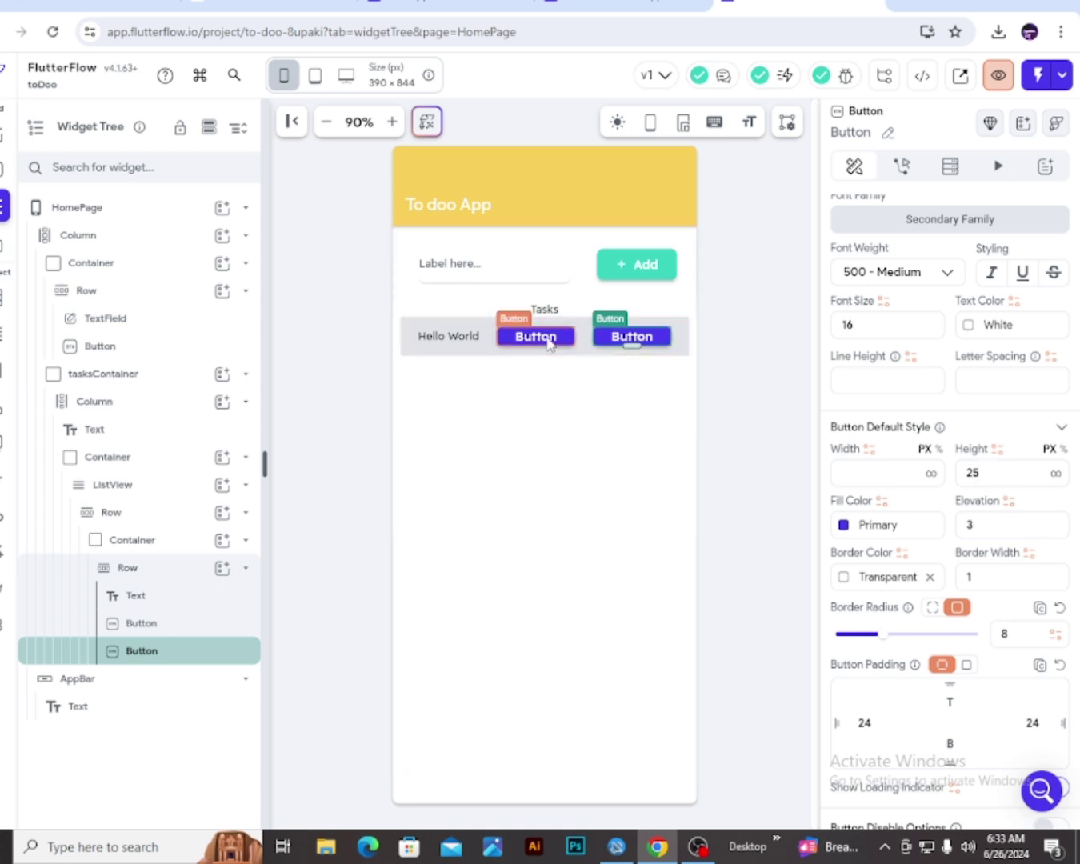
# Clear the text of the task row's first Button and give it the Material Check icon
pyautogui.scroll(-1, 896, 512)
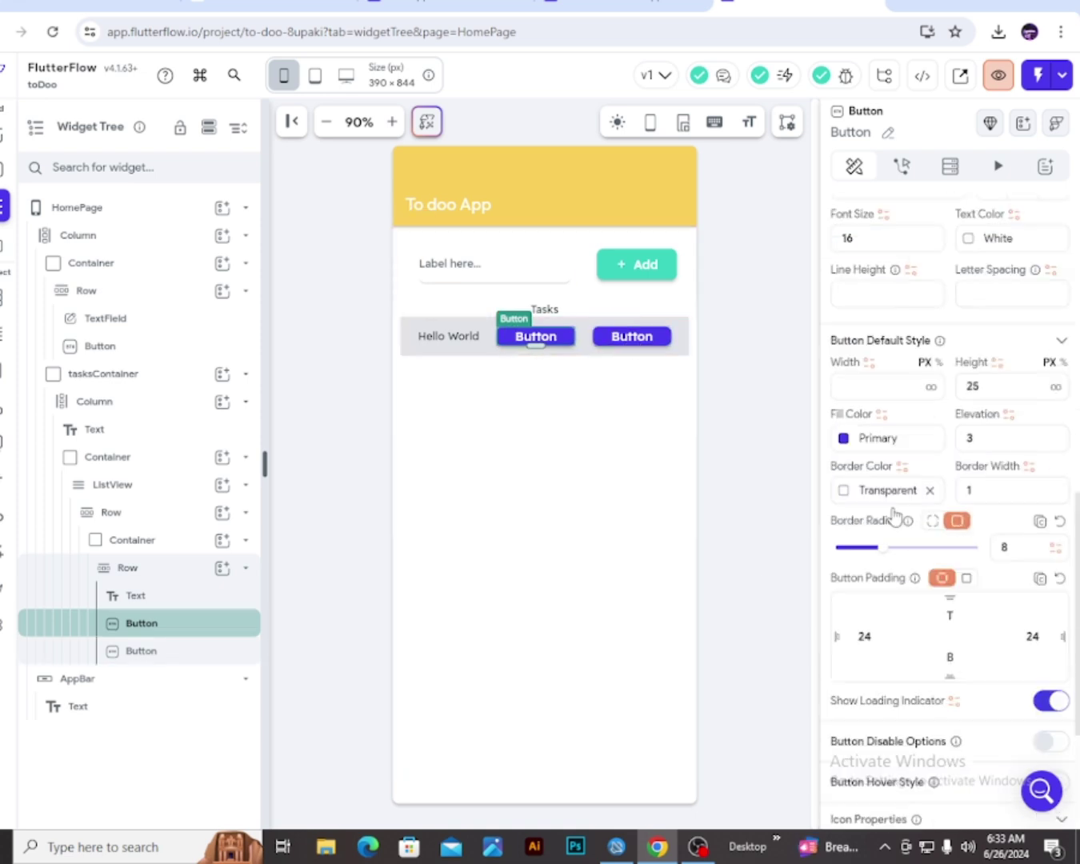
pyautogui.scroll(6, 889, 409)
pyautogui.doubleClick(904, 551)
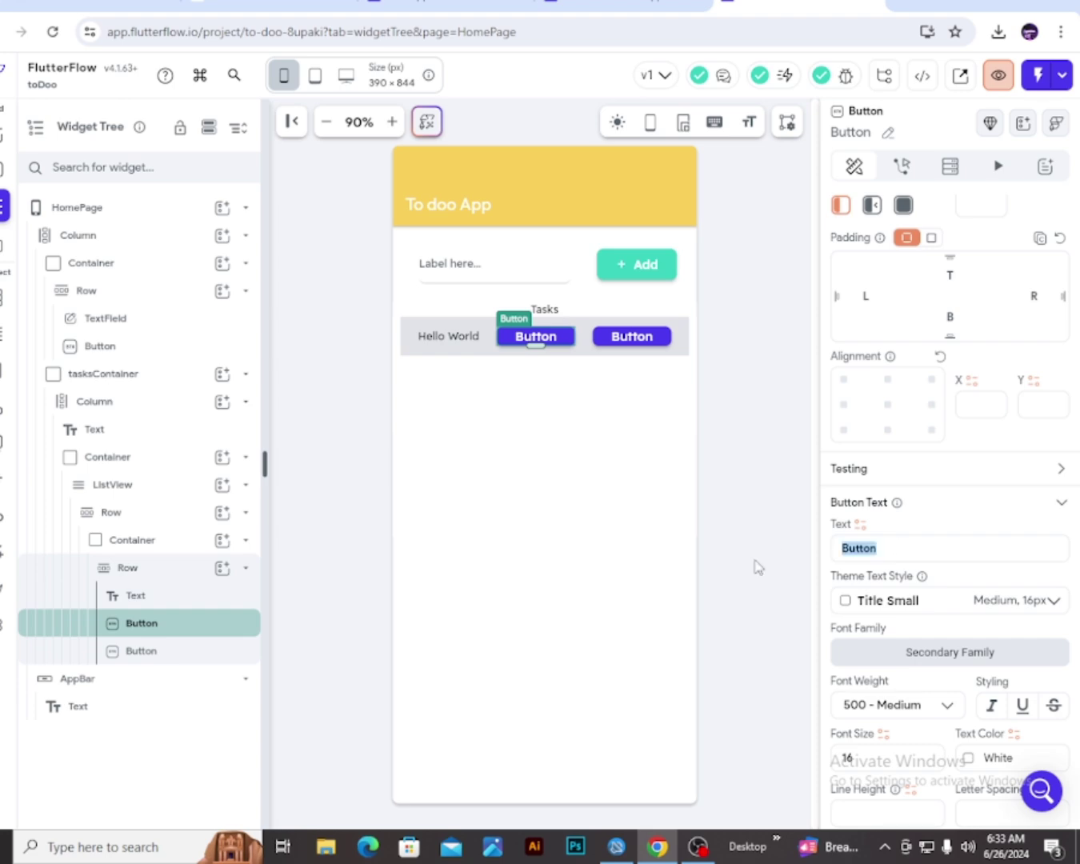
pyautogui.press('BackSpace')
pyautogui.scroll(-9, 952, 559)
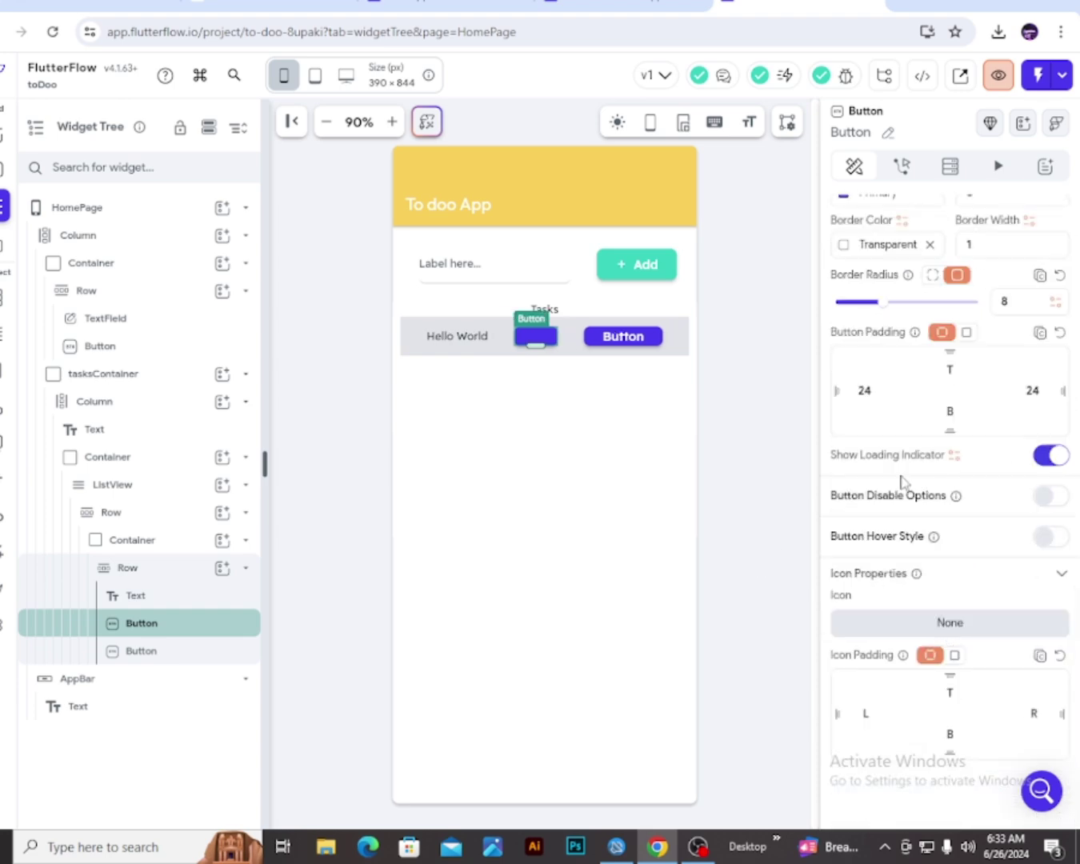
pyautogui.write('che')
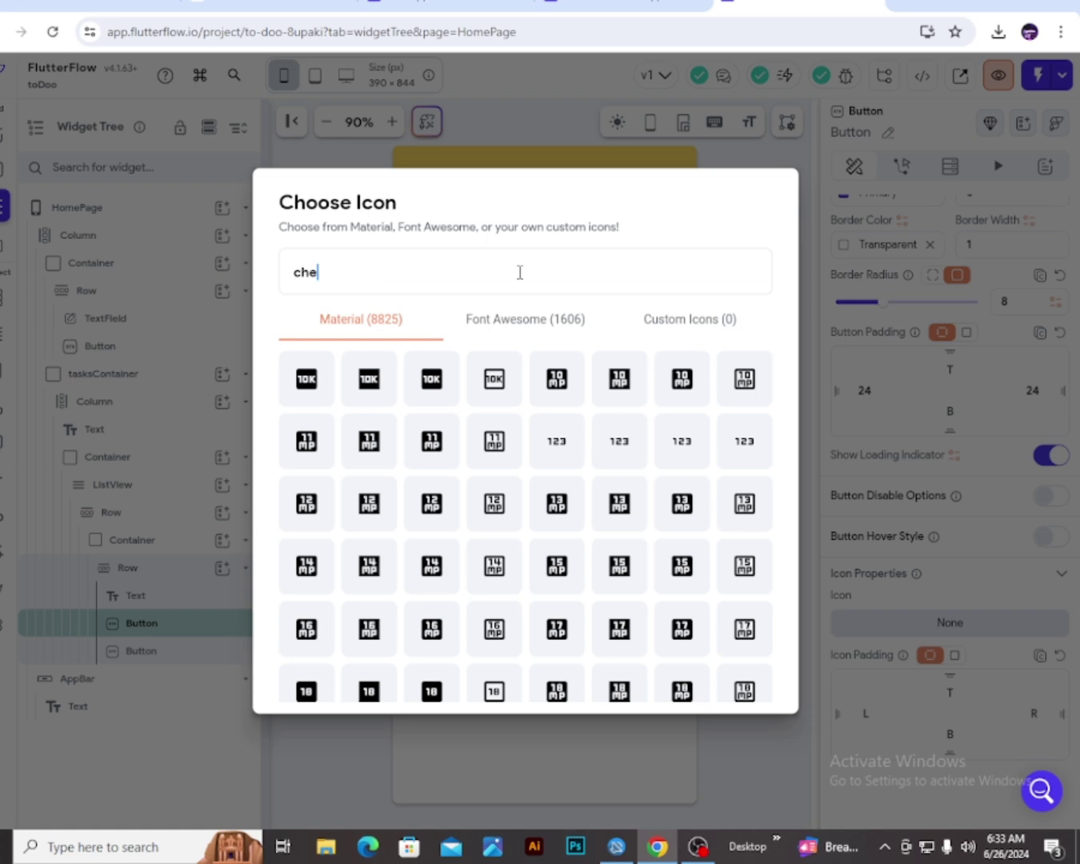
pyautogui.write('ck')
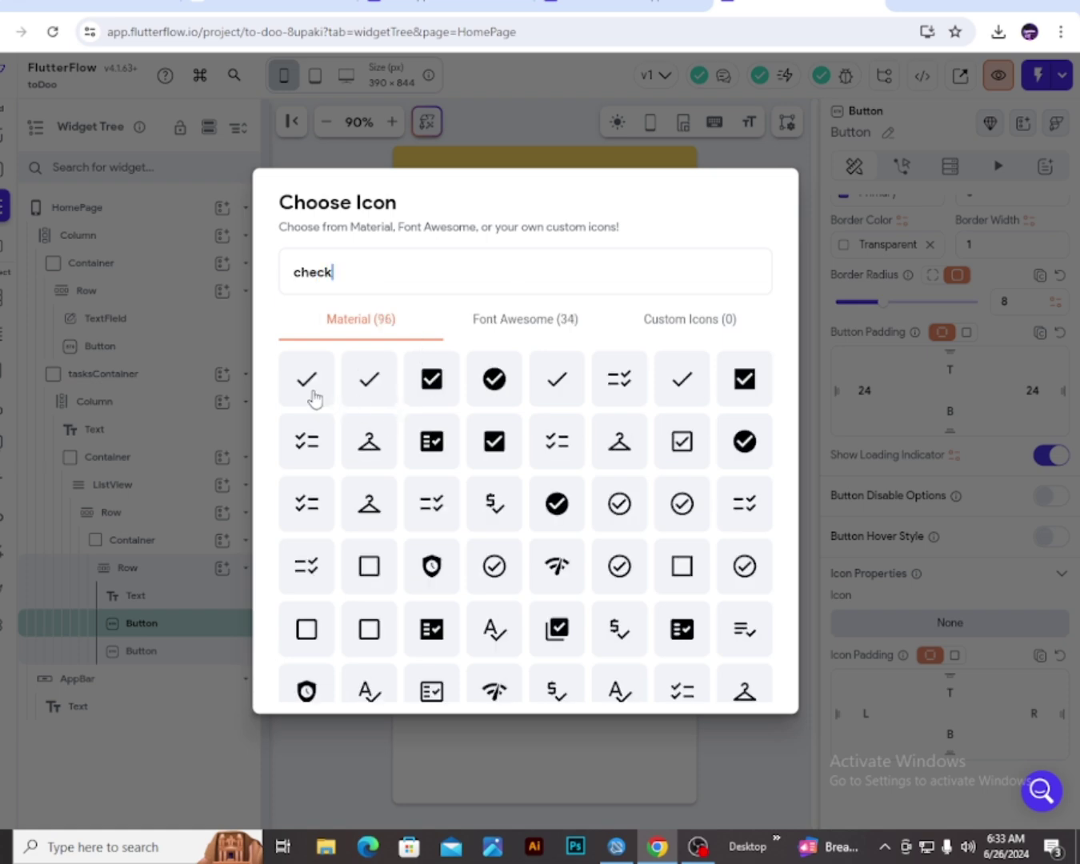
pyautogui.click(678, 423)
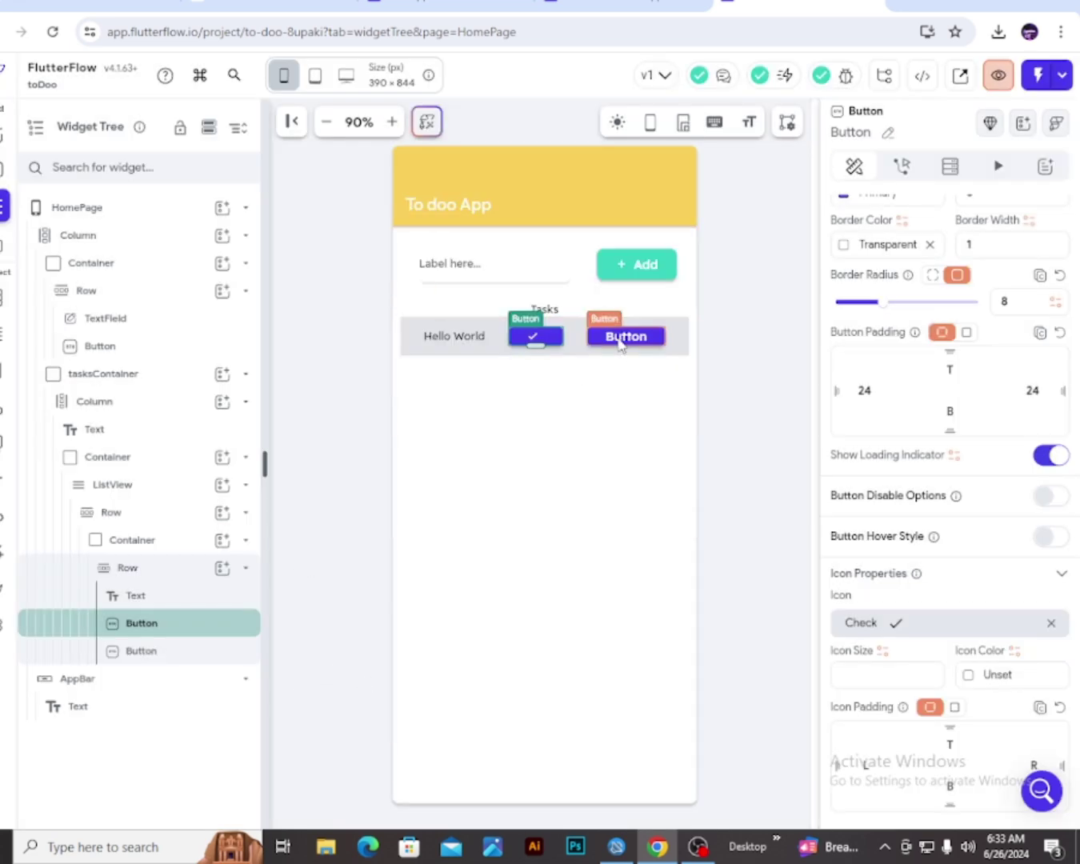
# Give the task row's second Button the Material Delete icon
pyautogui.press('Down')
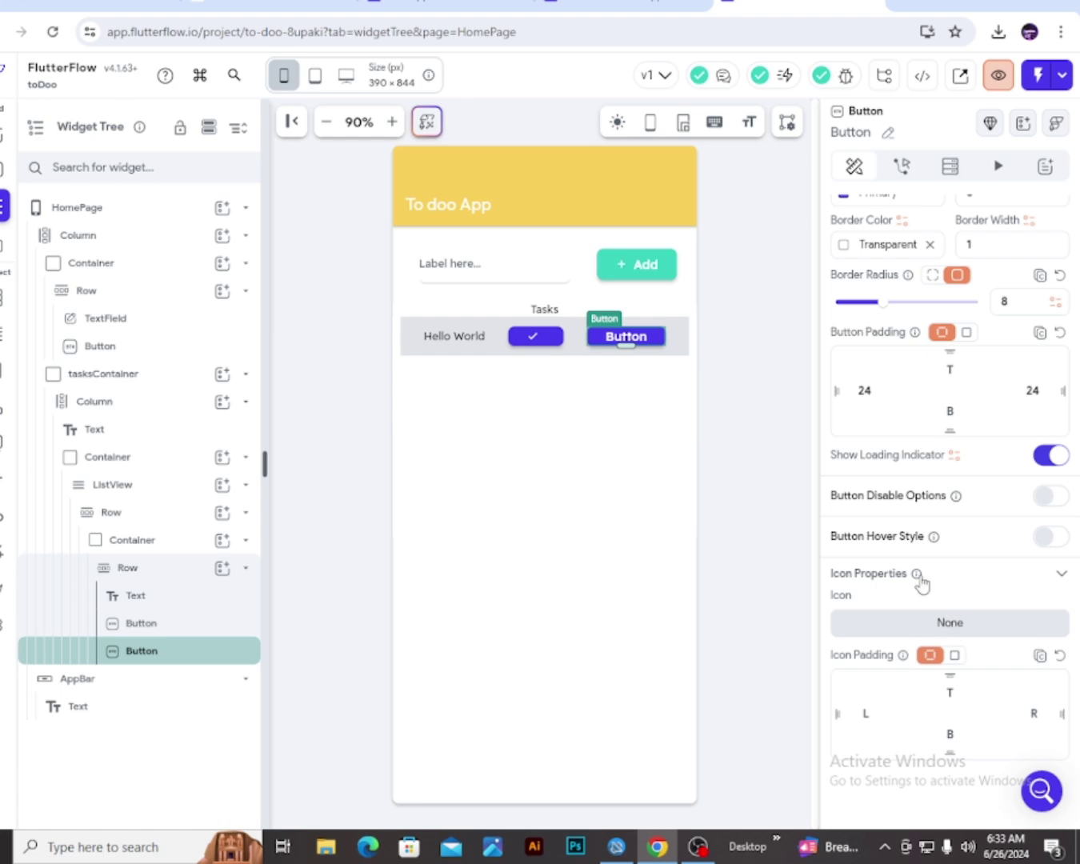
pyautogui.click(928, 623)
pyautogui.write('delete')
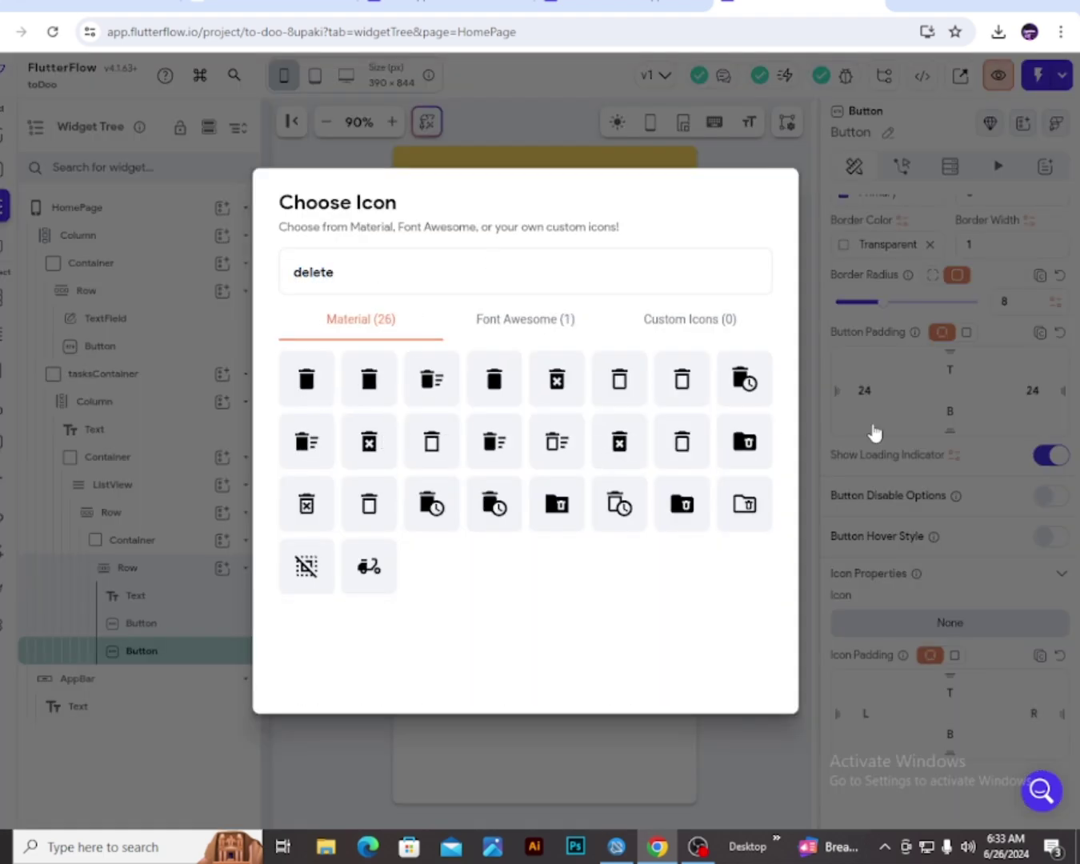
pyautogui.press('Return')
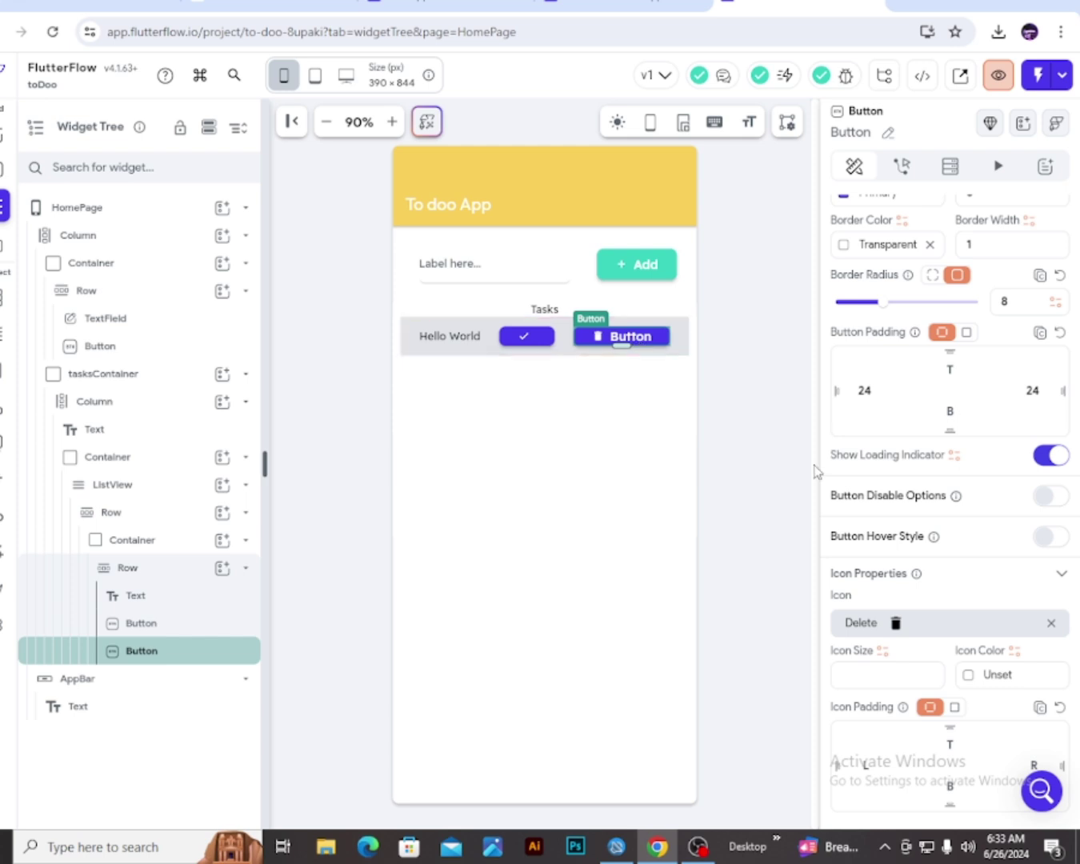
# Set the fill color of the trash icon Button to the Error theme color
pyautogui.scroll(5, 937, 569)
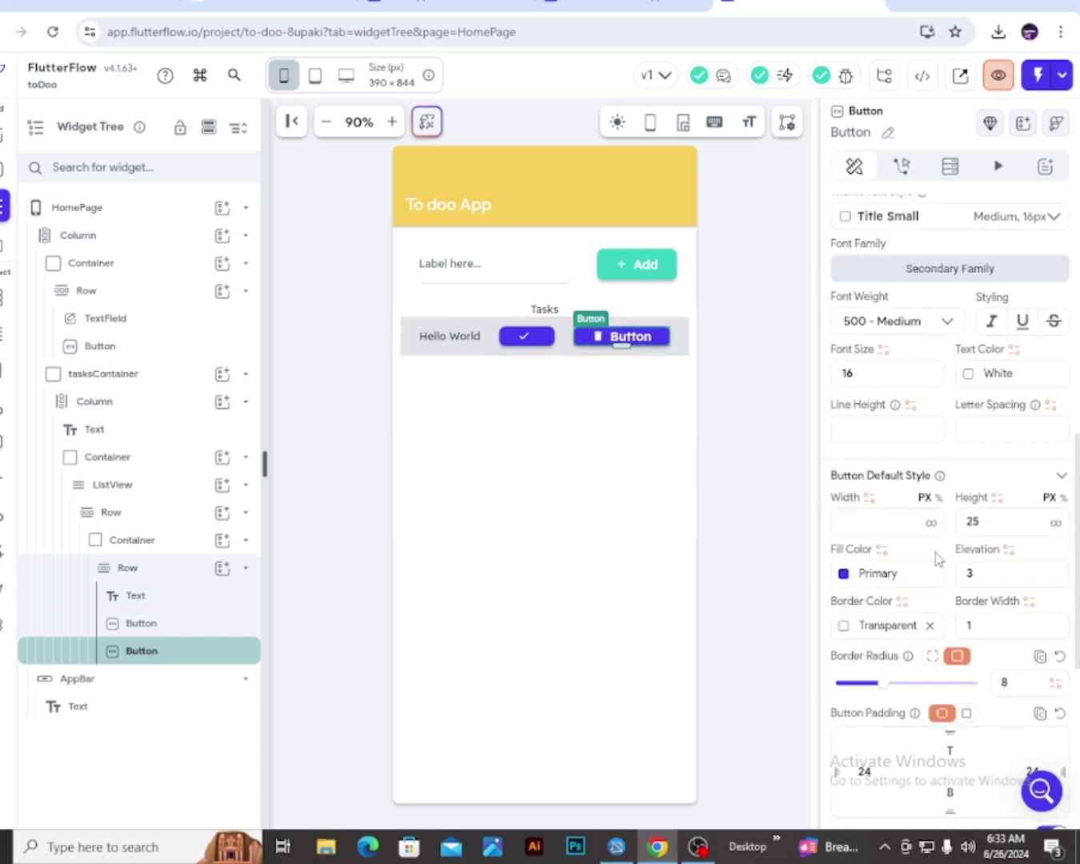
pyautogui.click(845, 575)
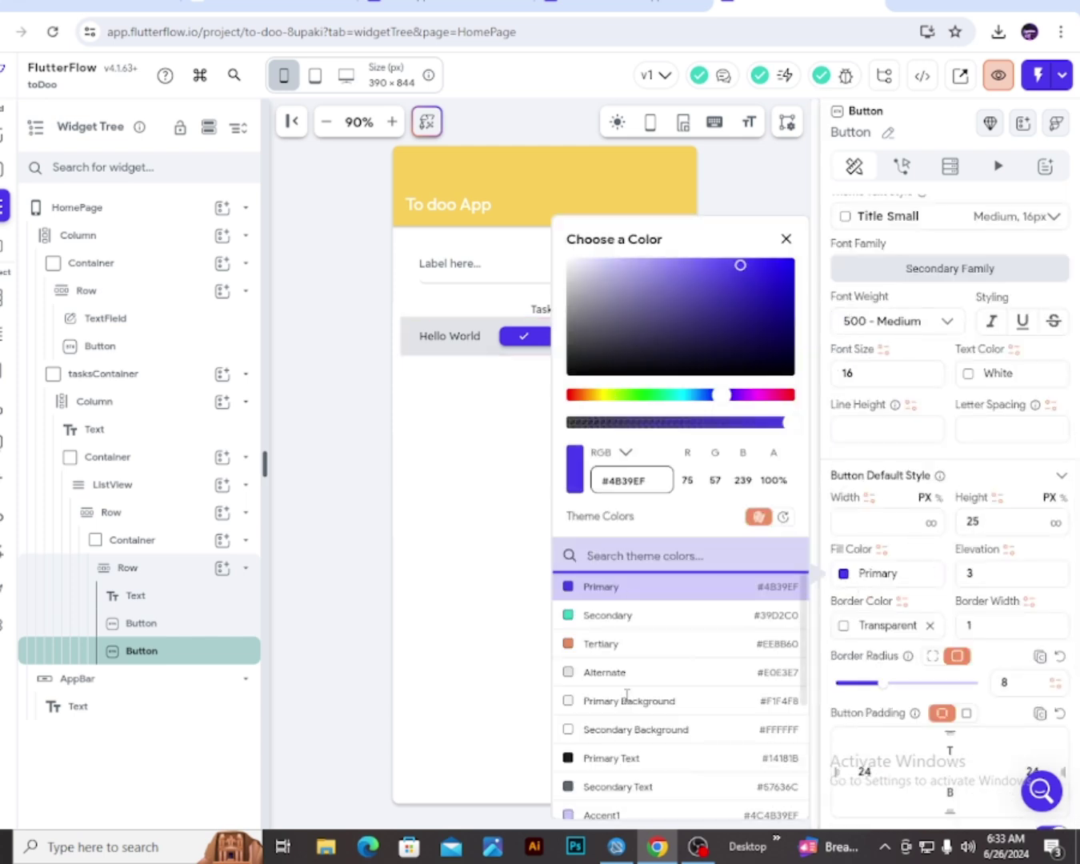
pyautogui.scroll(-3, 622, 680)
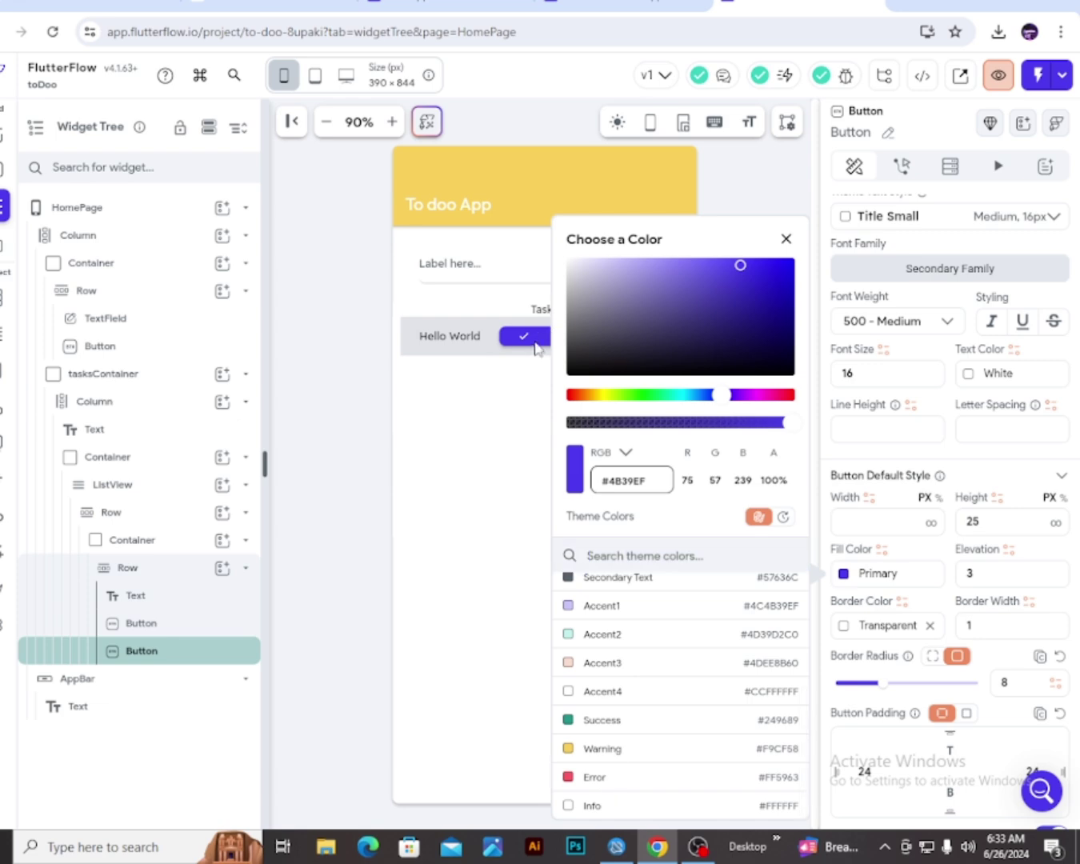
pyautogui.click(605, 778)
pyautogui.click(784, 248)
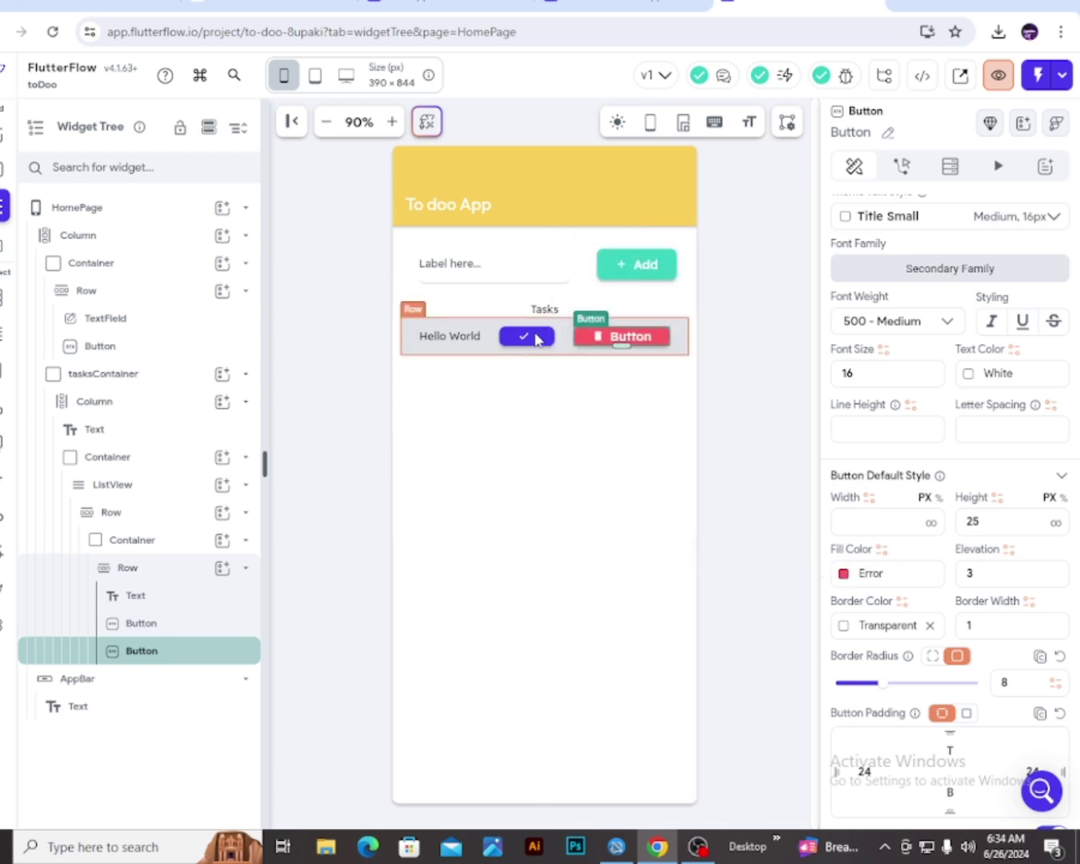
# Set the fill color of the check mark Button to the Success theme color
pyautogui.click(526, 336)
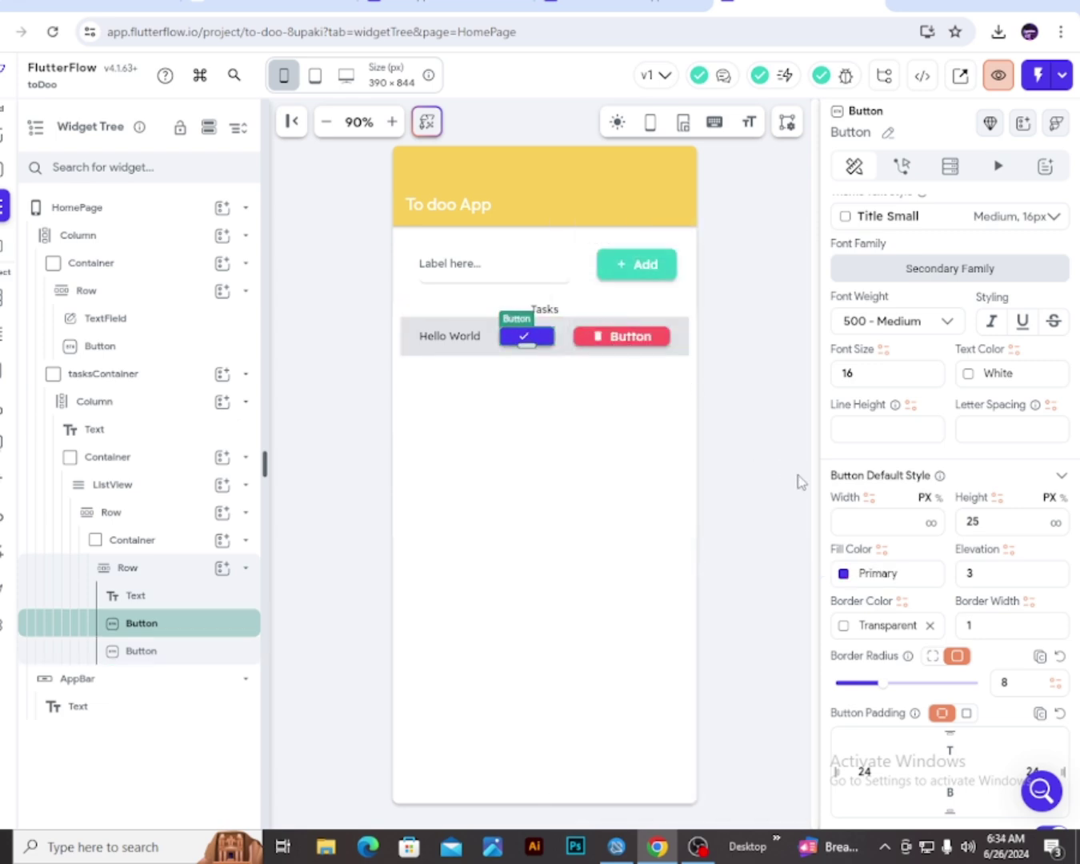
pyautogui.click(849, 574)
pyautogui.scroll(-3, 652, 678)
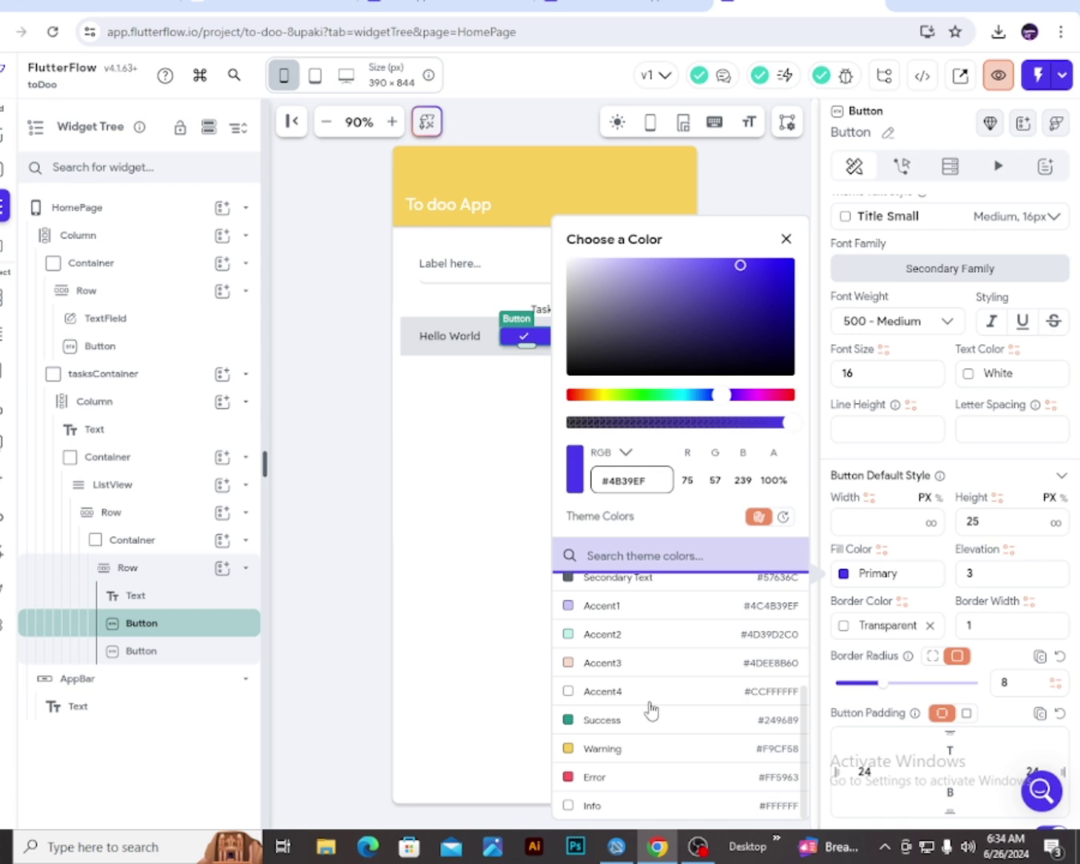
pyautogui.click(607, 720)
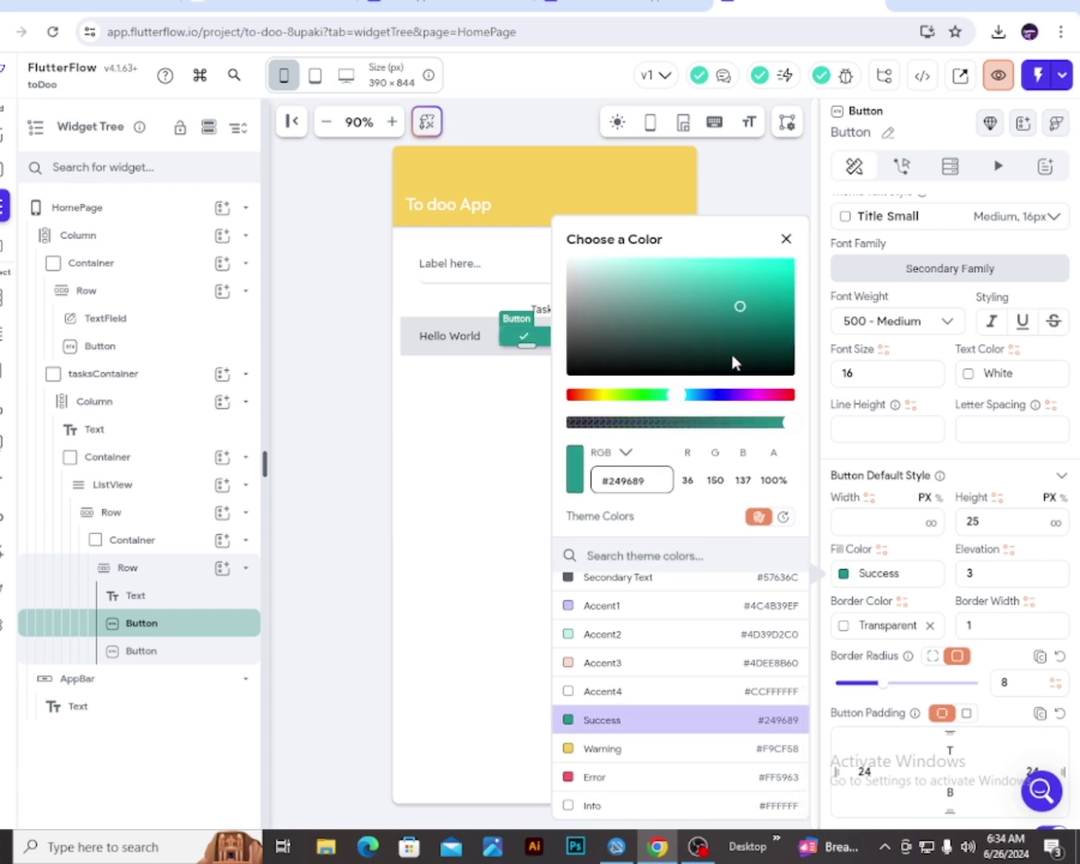
pyautogui.click(786, 239)
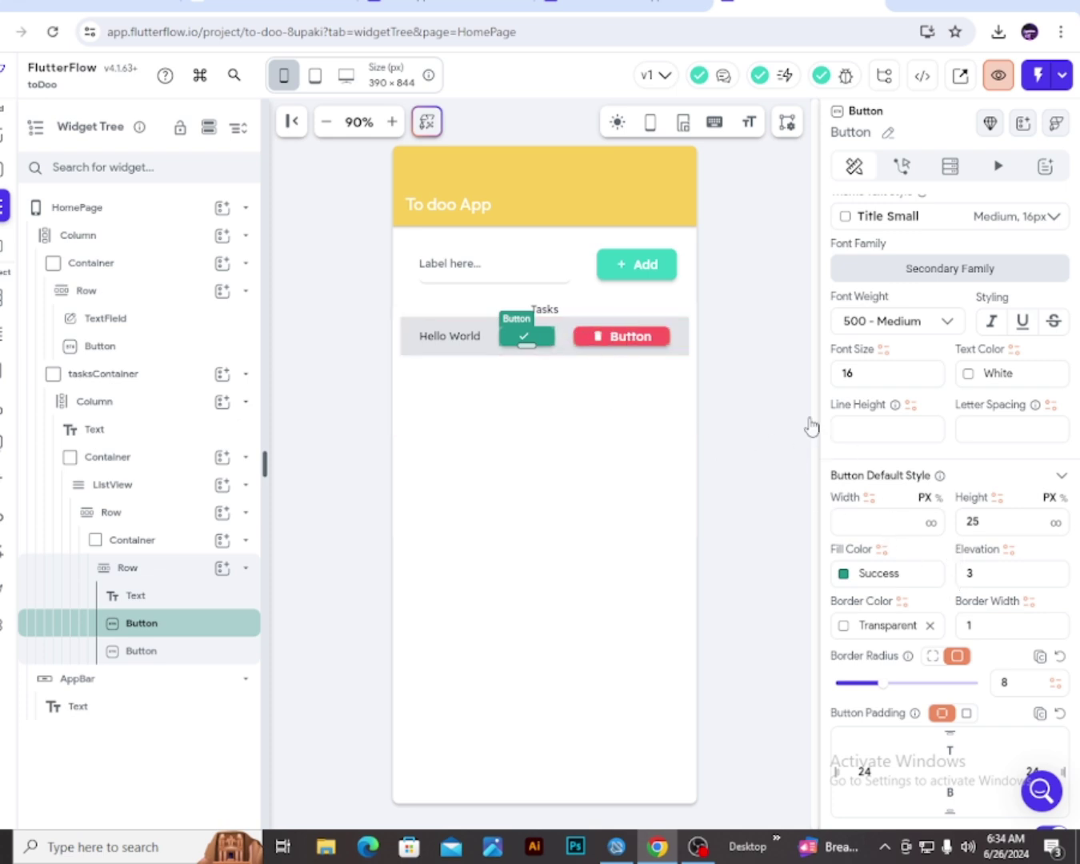
# Set the width of the red trash icon Button to 75 px
pyautogui.click(639, 336)
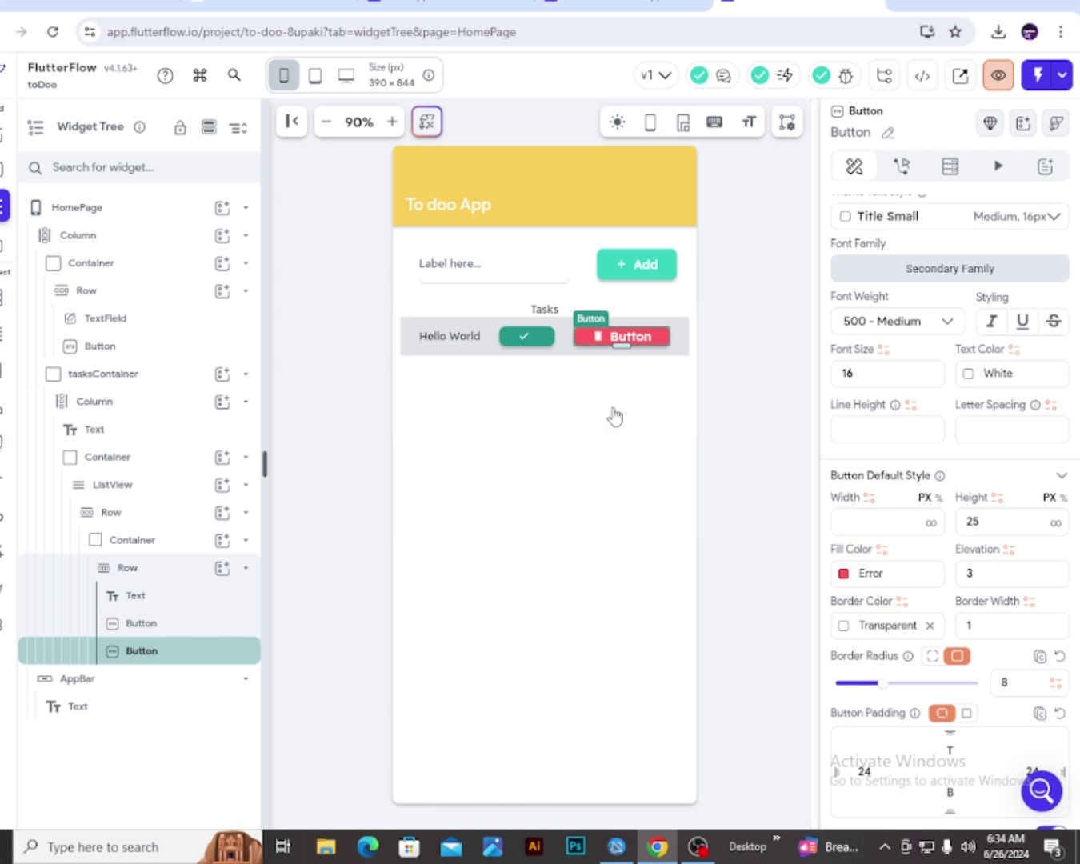
pyautogui.click(527, 336)
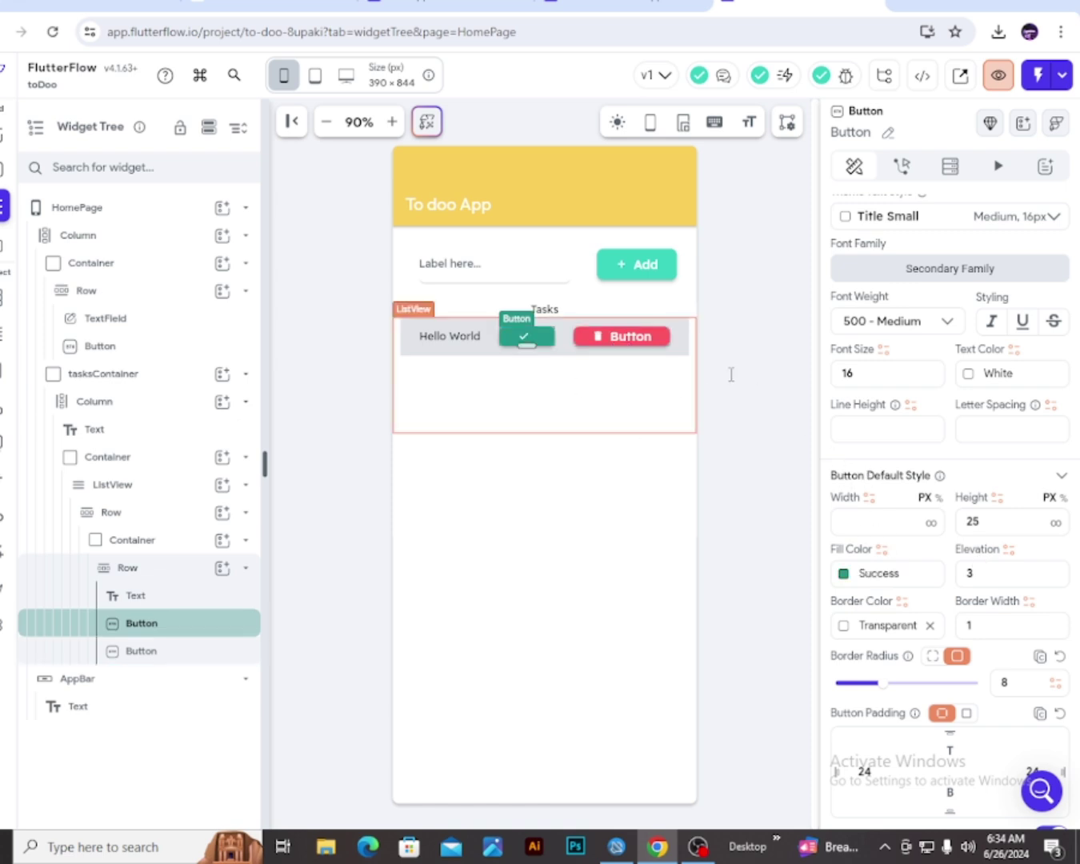
pyautogui.click(639, 337)
pyautogui.click(879, 522)
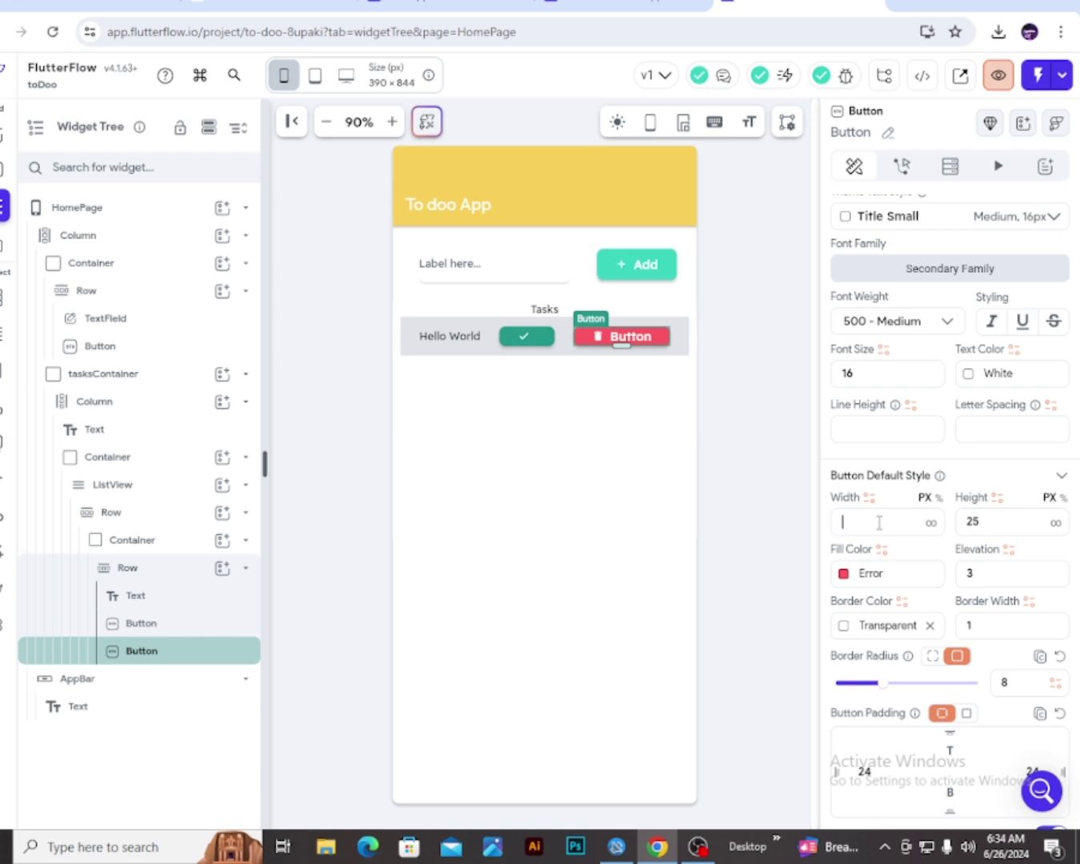
pyautogui.write('25')
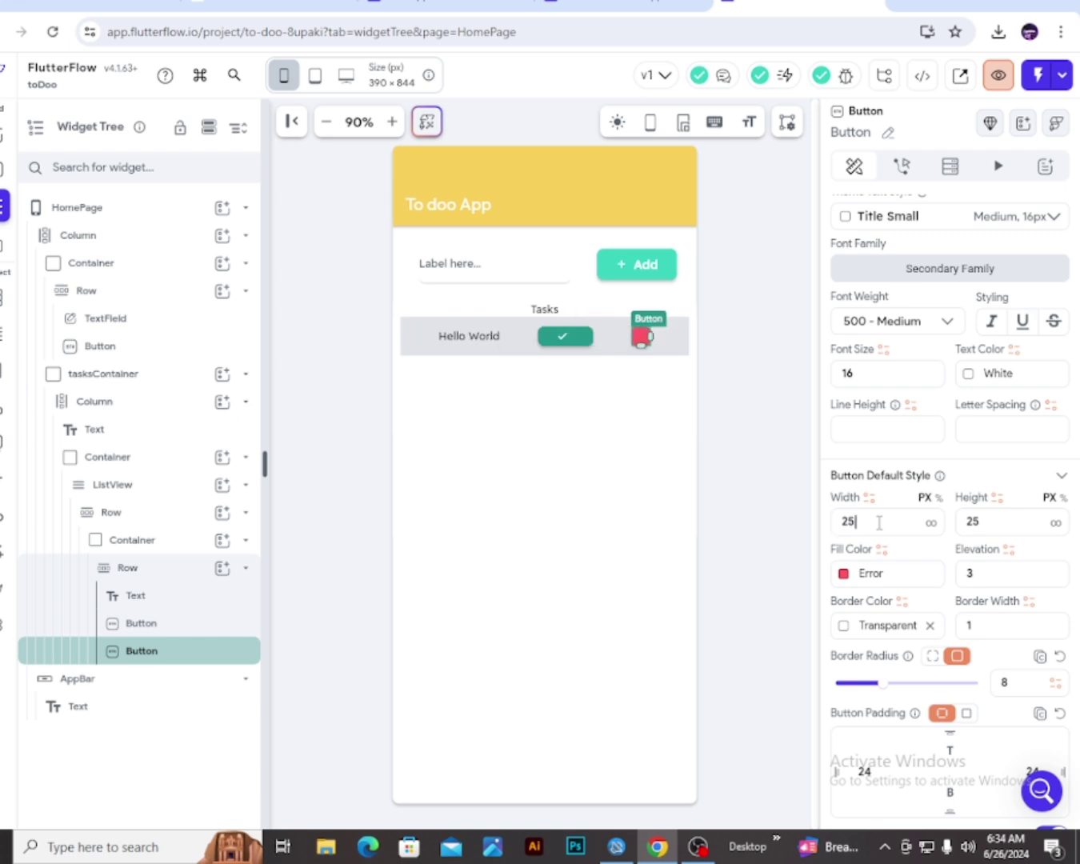
pyautogui.press('BackSpace')
pyautogui.press('BackSpace')
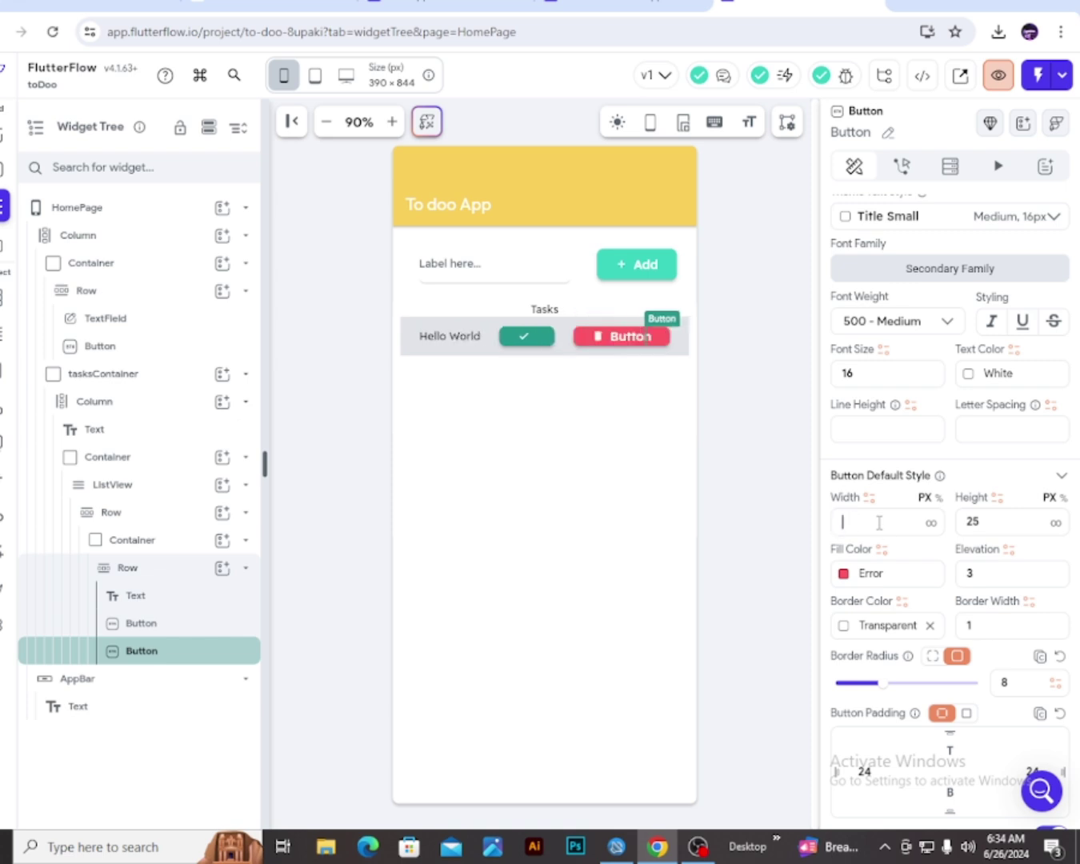
pyautogui.write('75')
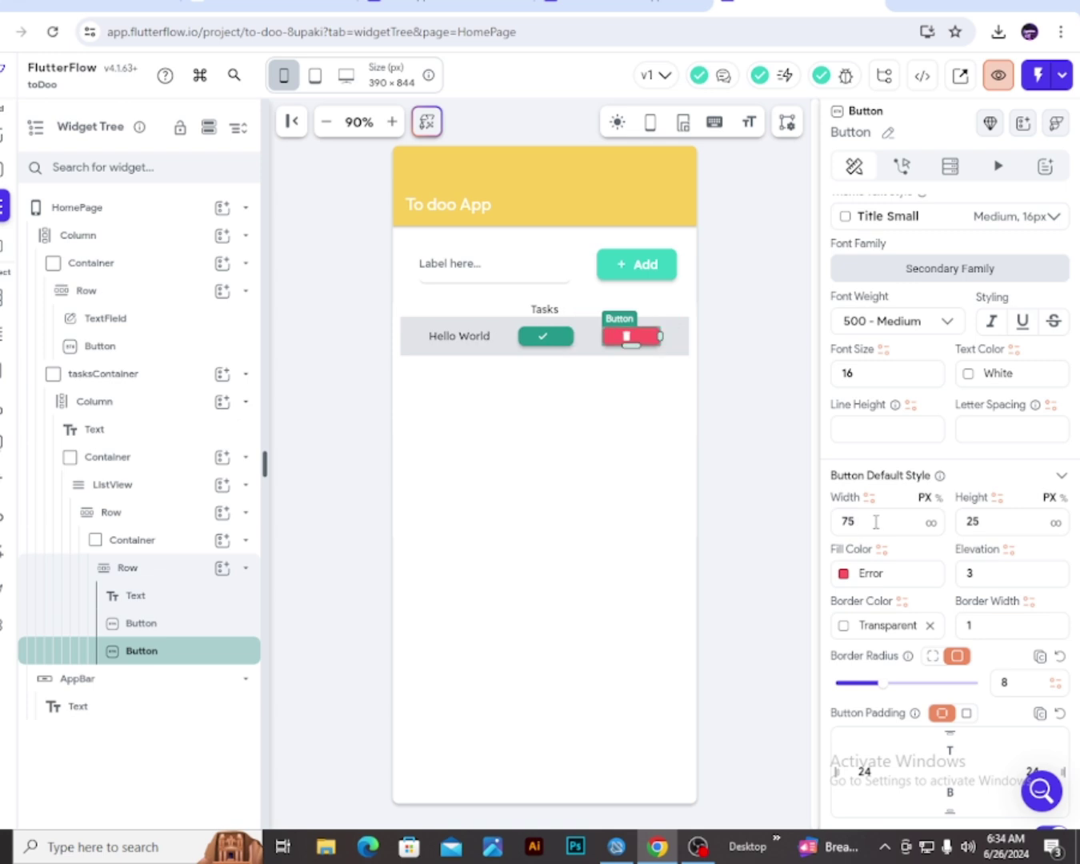
pyautogui.click(559, 340)
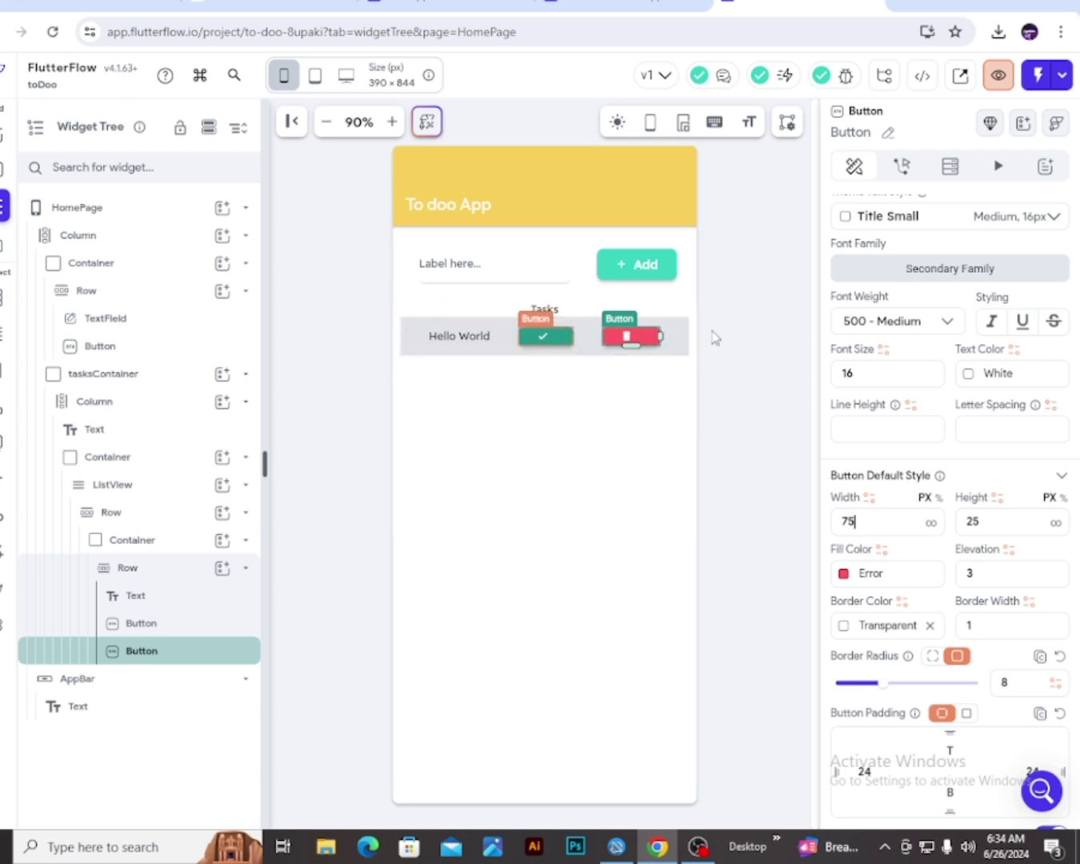
pyautogui.click(784, 320)
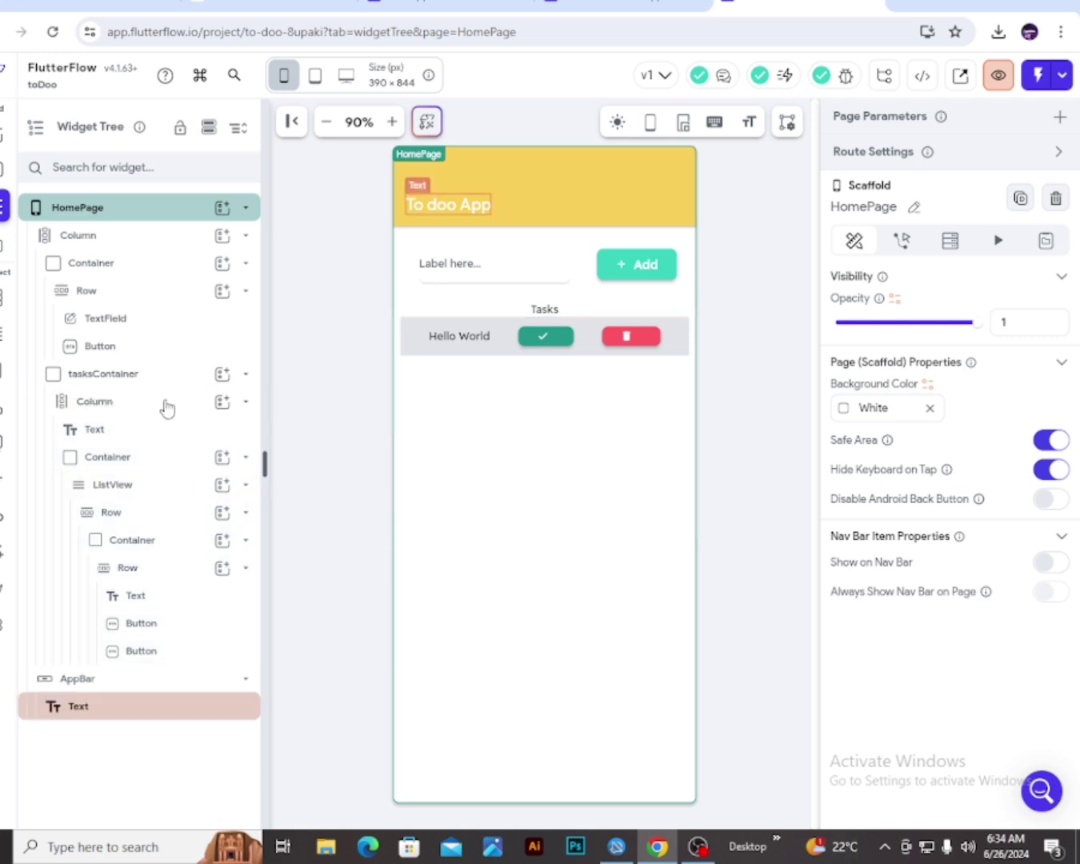
# Give the gray task row Container a uniform border radius of 2 on all corners
pyautogui.click(136, 542)
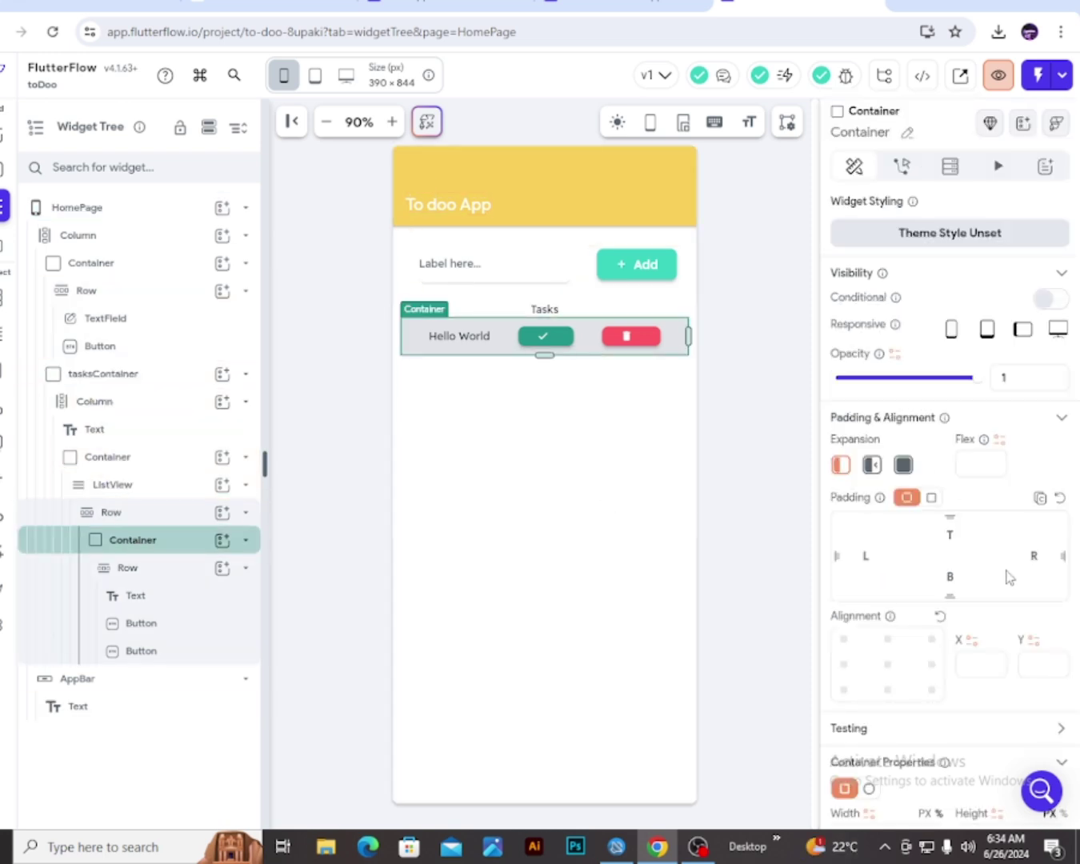
pyautogui.scroll(-4, 1006, 584)
pyautogui.scroll(3, 1006, 592)
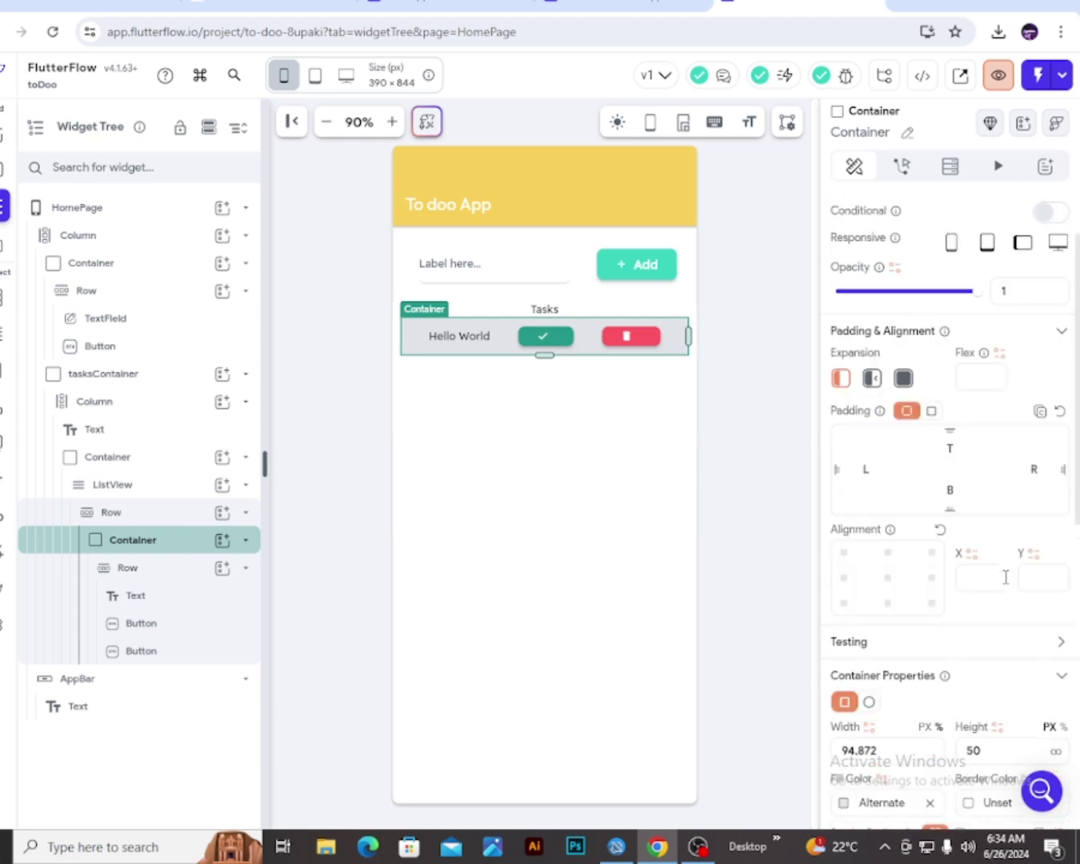
pyautogui.scroll(-7, 1008, 572)
pyautogui.scroll(-1, 1008, 571)
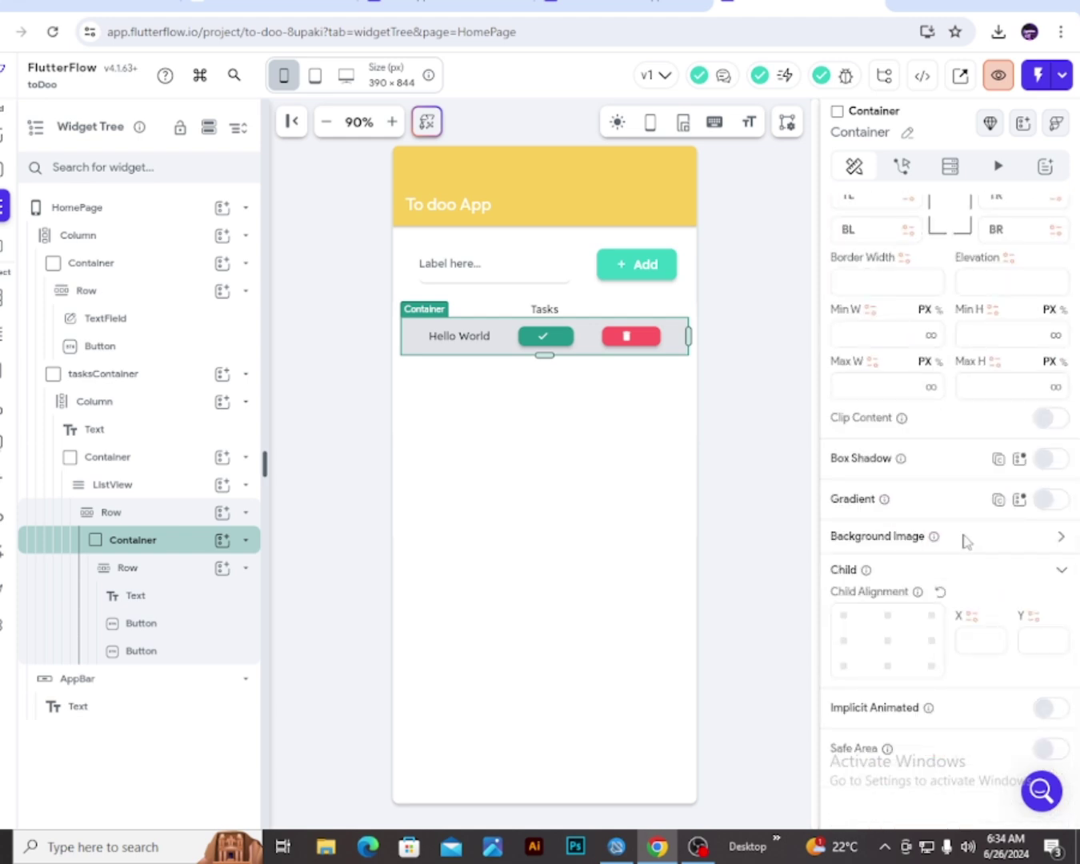
pyautogui.scroll(3, 976, 535)
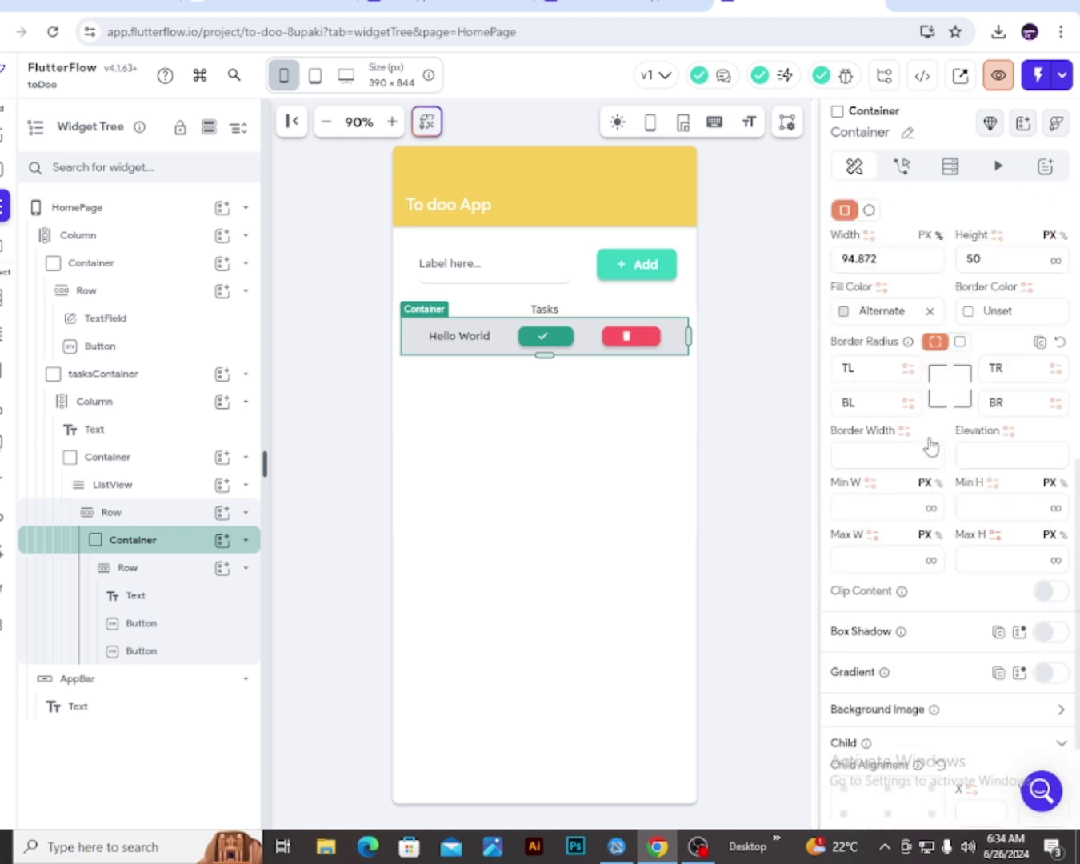
pyautogui.click(960, 344)
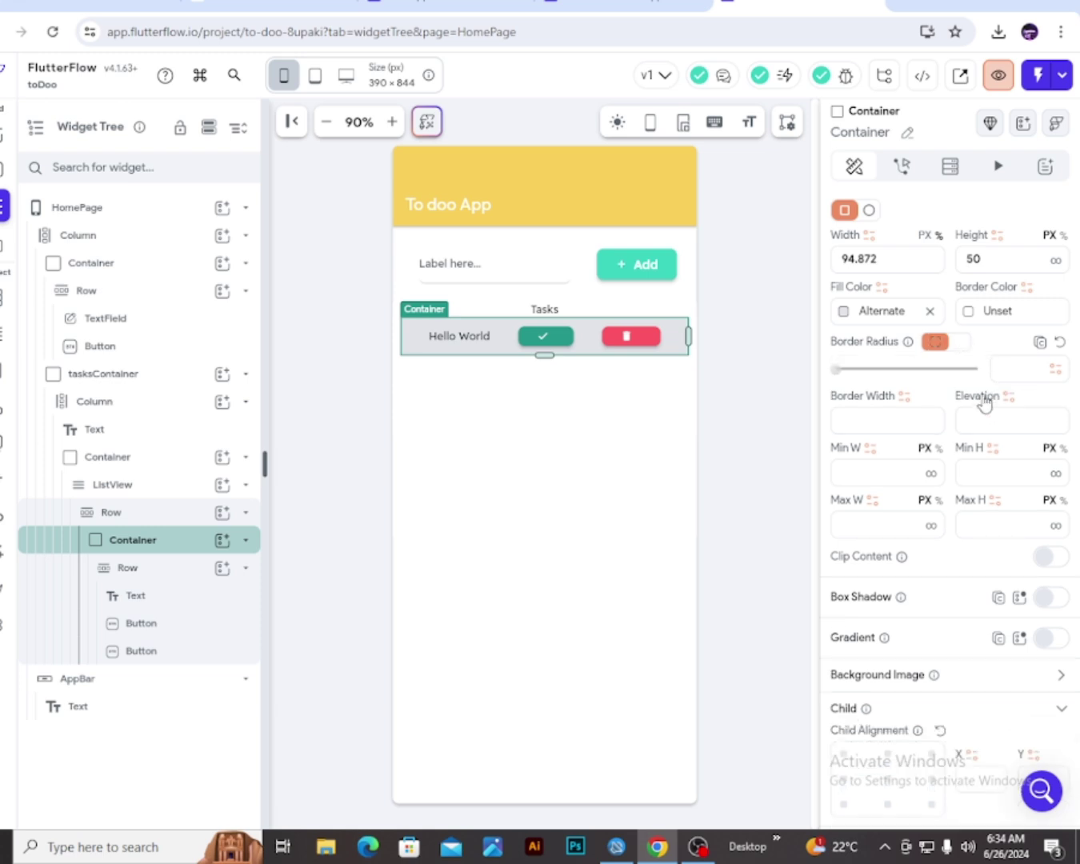
pyautogui.click(880, 374)
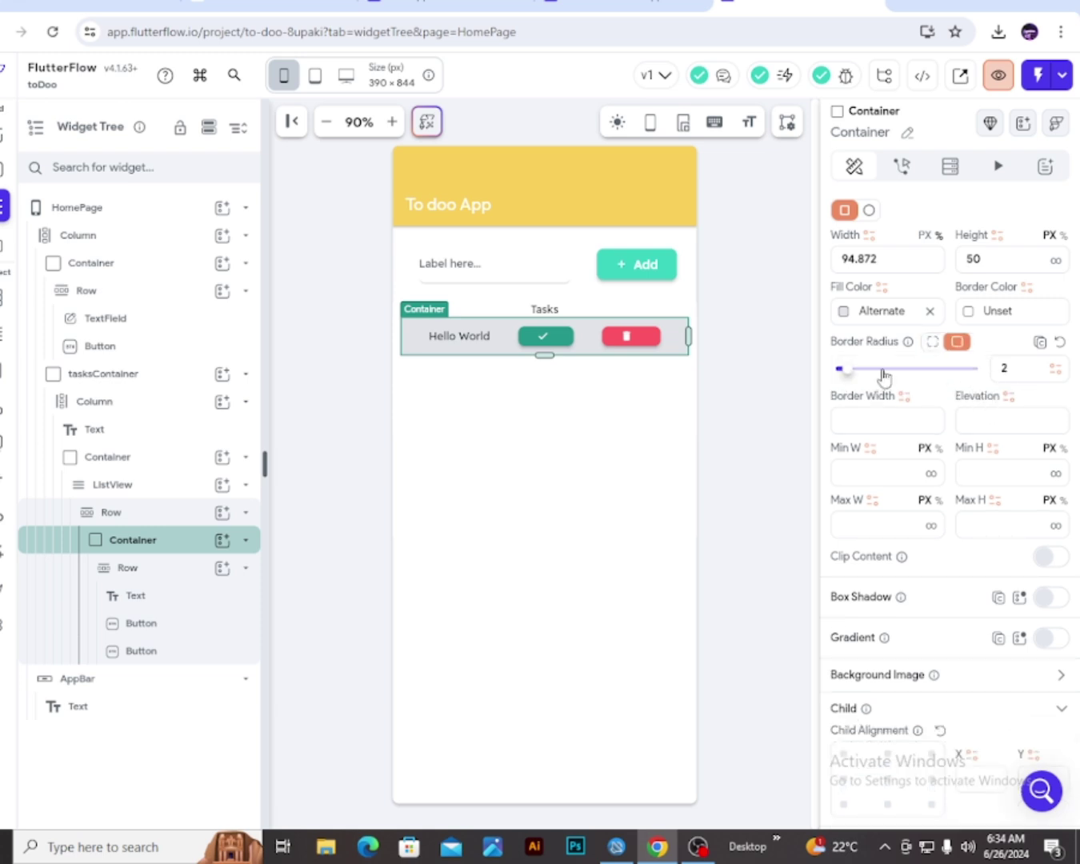
# Increase the border radius of the gray task row Container to 12 on all corners
pyautogui.click(768, 381)
pyautogui.click(683, 343)
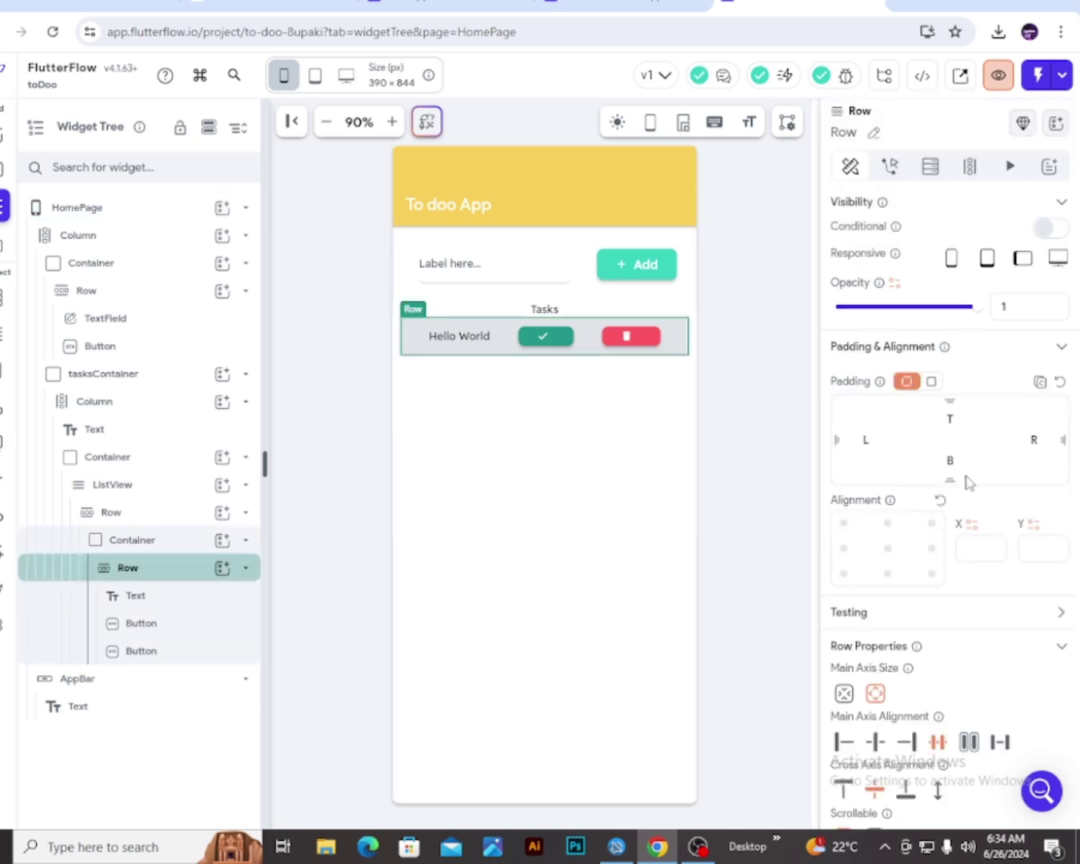
pyautogui.click(119, 537)
pyautogui.scroll(-4, 939, 614)
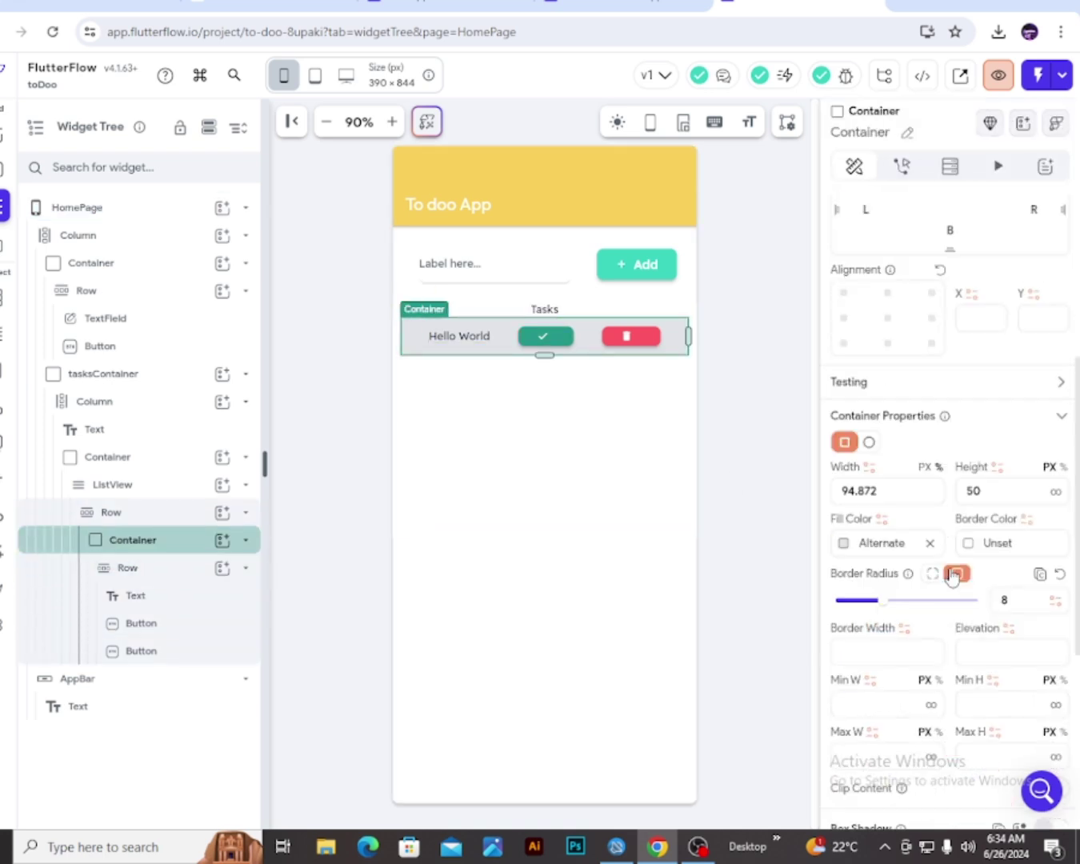
pyautogui.moveTo(906, 607); pyautogui.dragTo(914, 607)
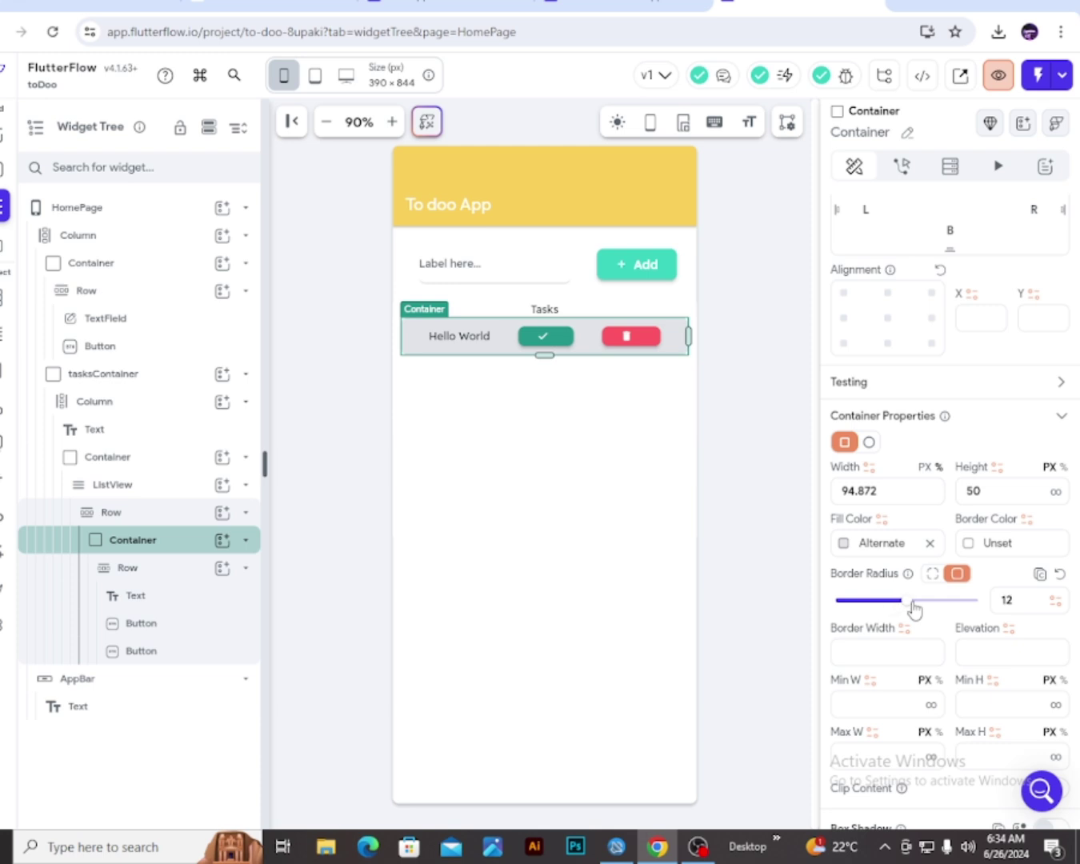
pyautogui.click(760, 389)
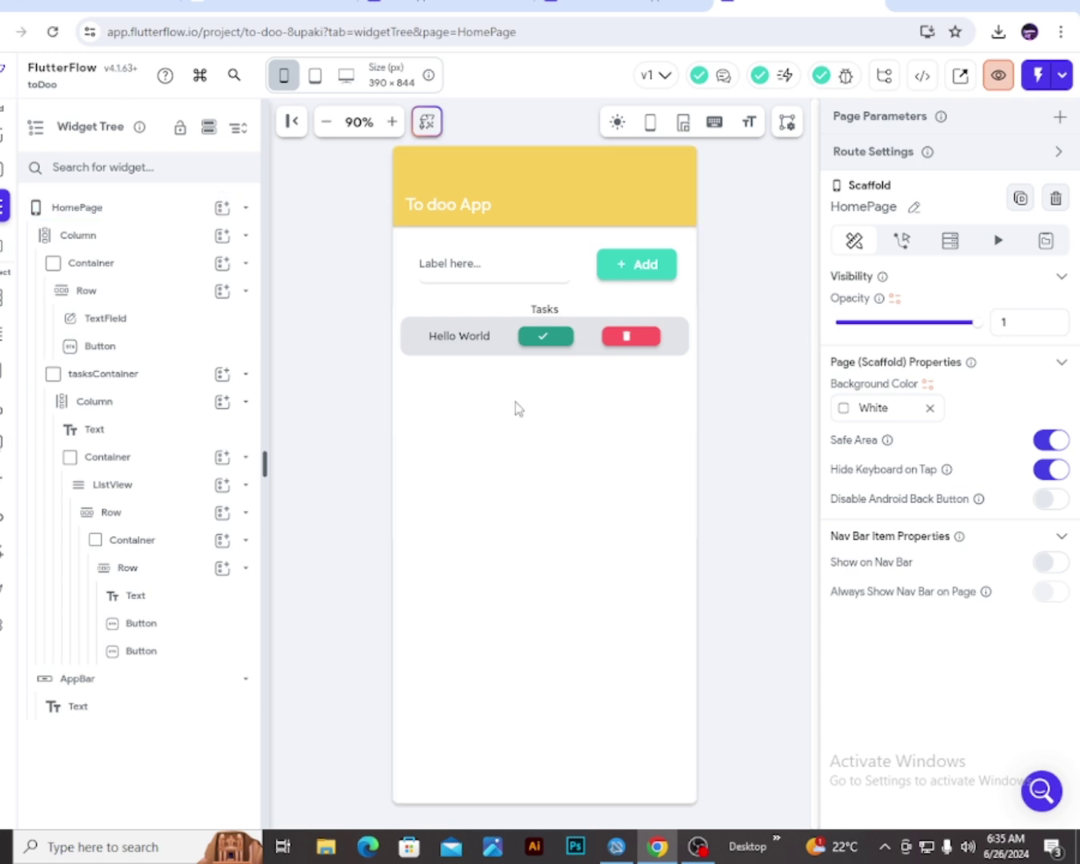
# Set a top padding of 15 on the Container that holds the ListView
pyautogui.click(461, 392)
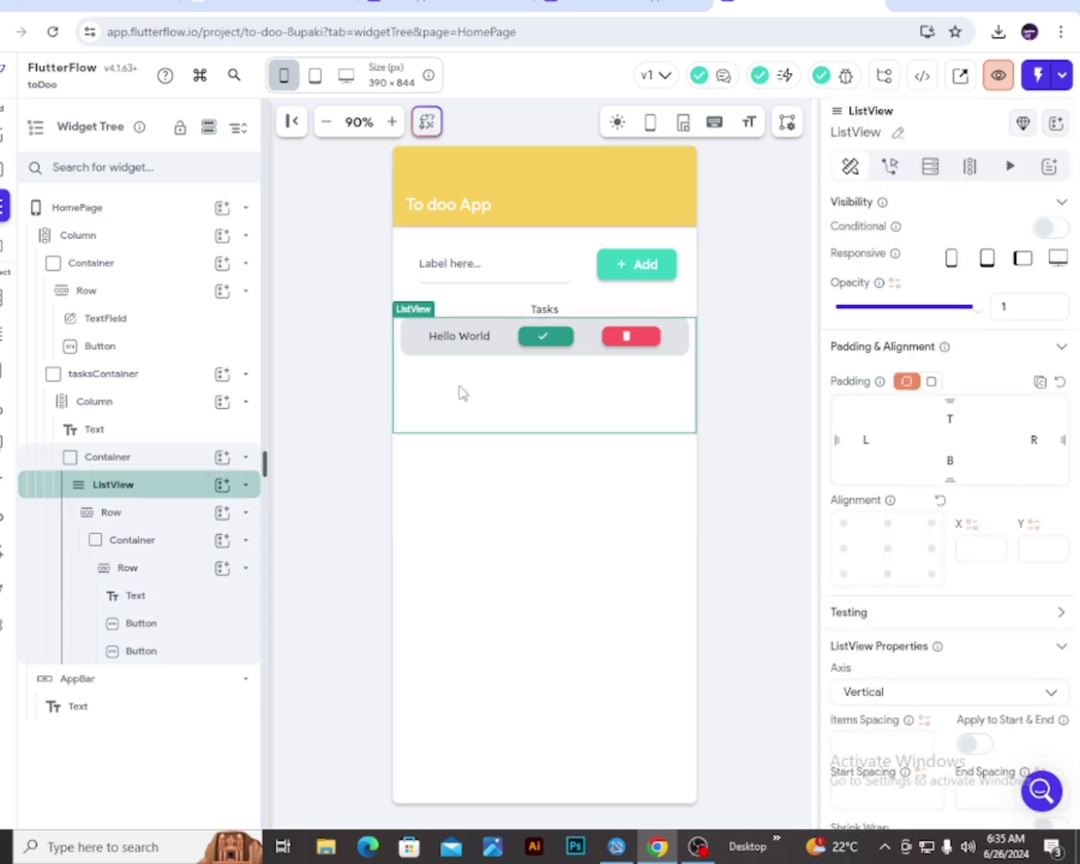
pyautogui.click(137, 468)
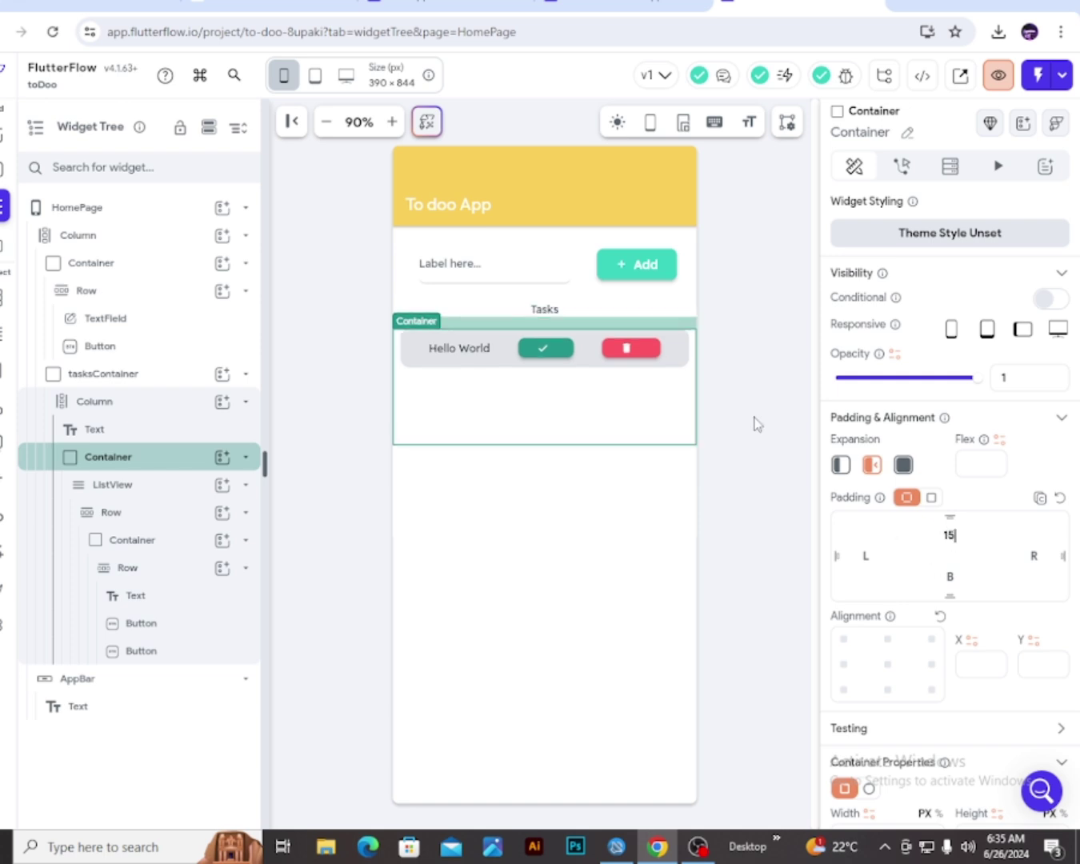
pyautogui.click(769, 566)
# Duplicate the tasksContainer, placing the copy below the original in the page's main Column
pyautogui.click(472, 417)
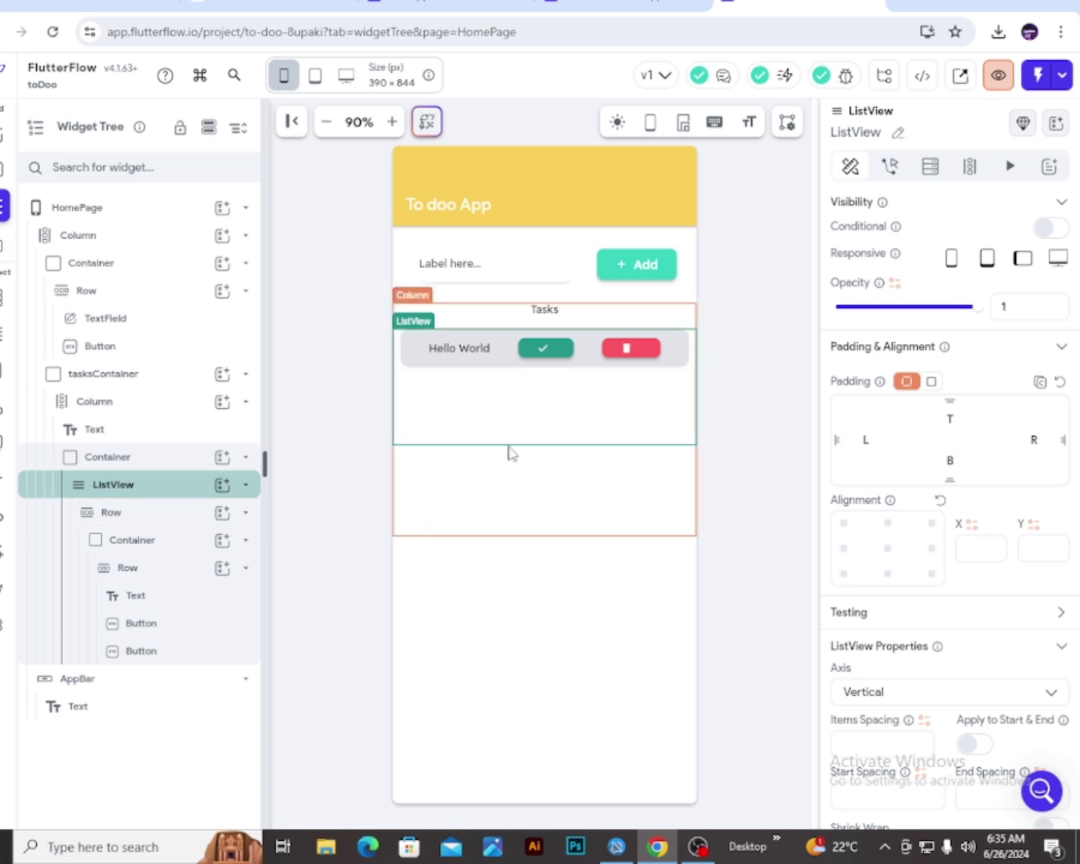
pyautogui.click(157, 459)
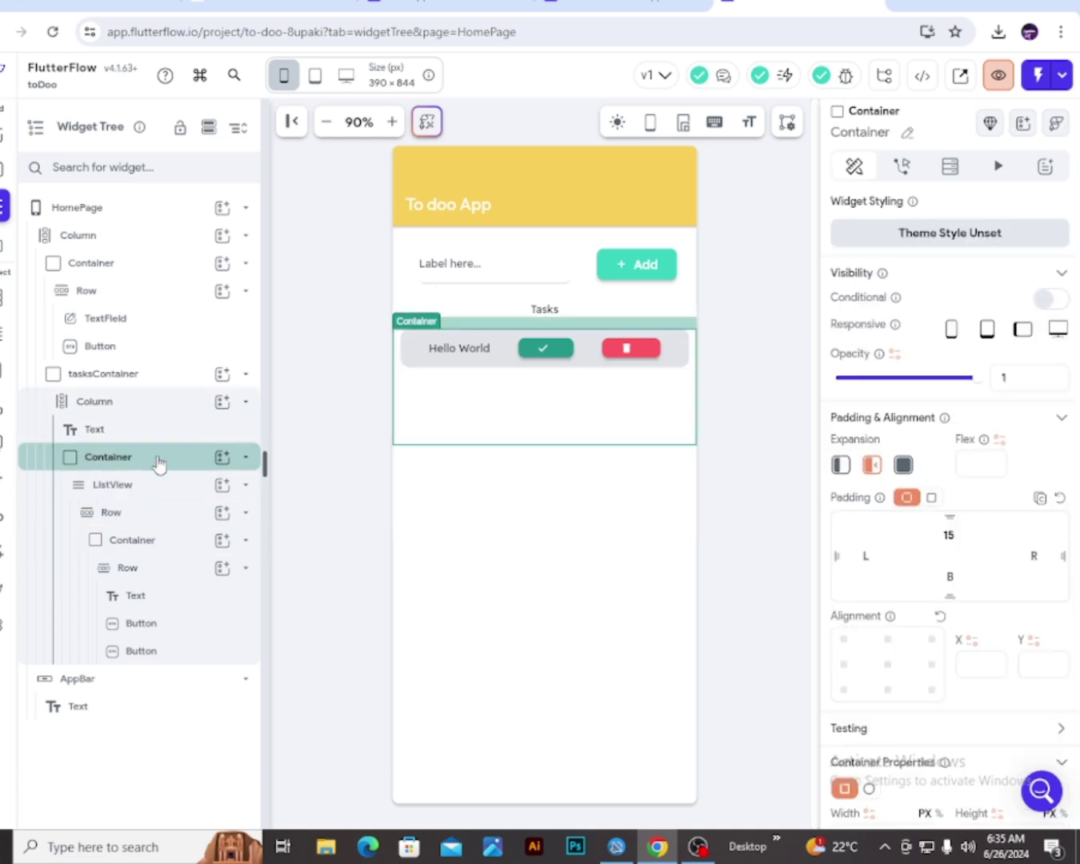
pyautogui.click(161, 383)
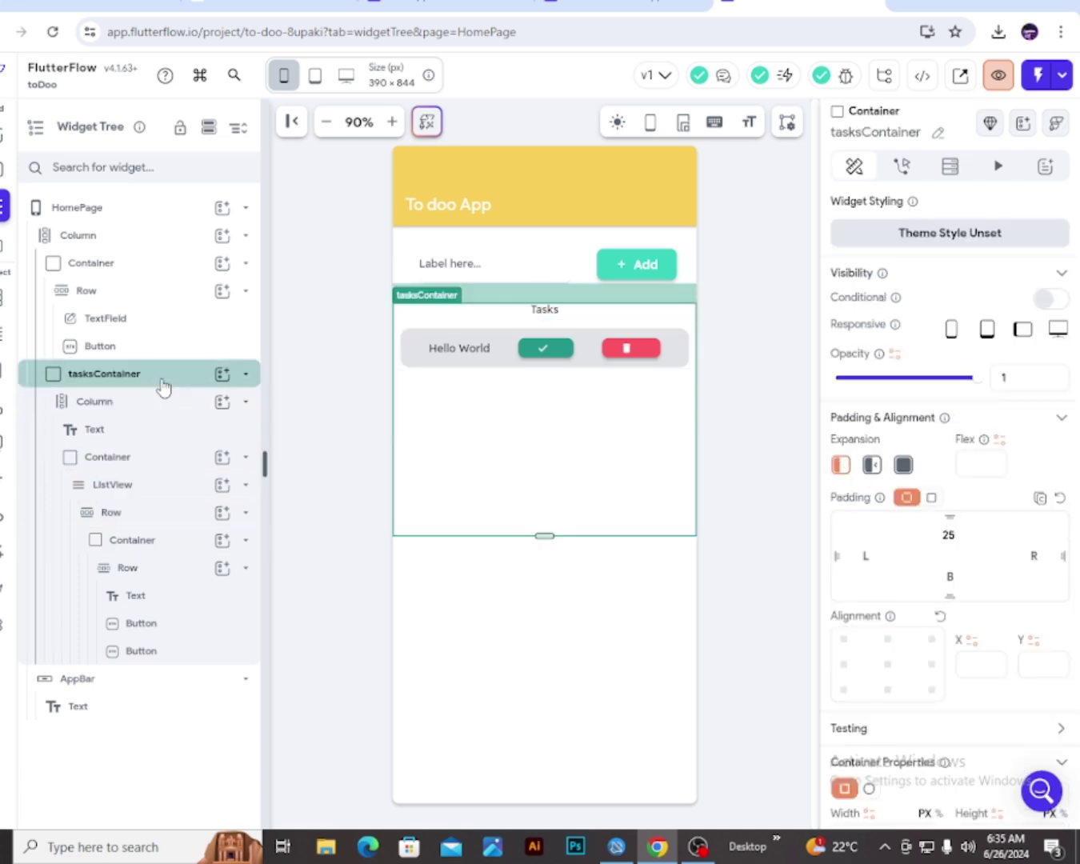
pyautogui.rightClick(164, 385)
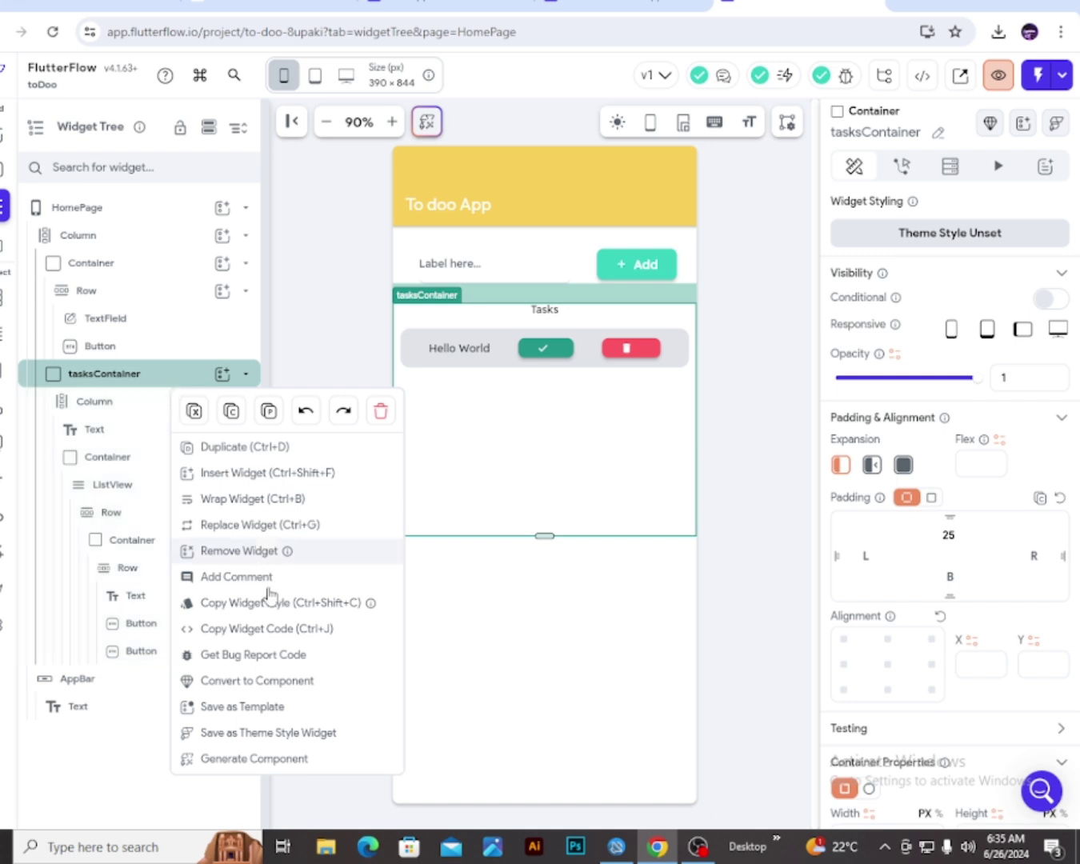
pyautogui.click(619, 624)
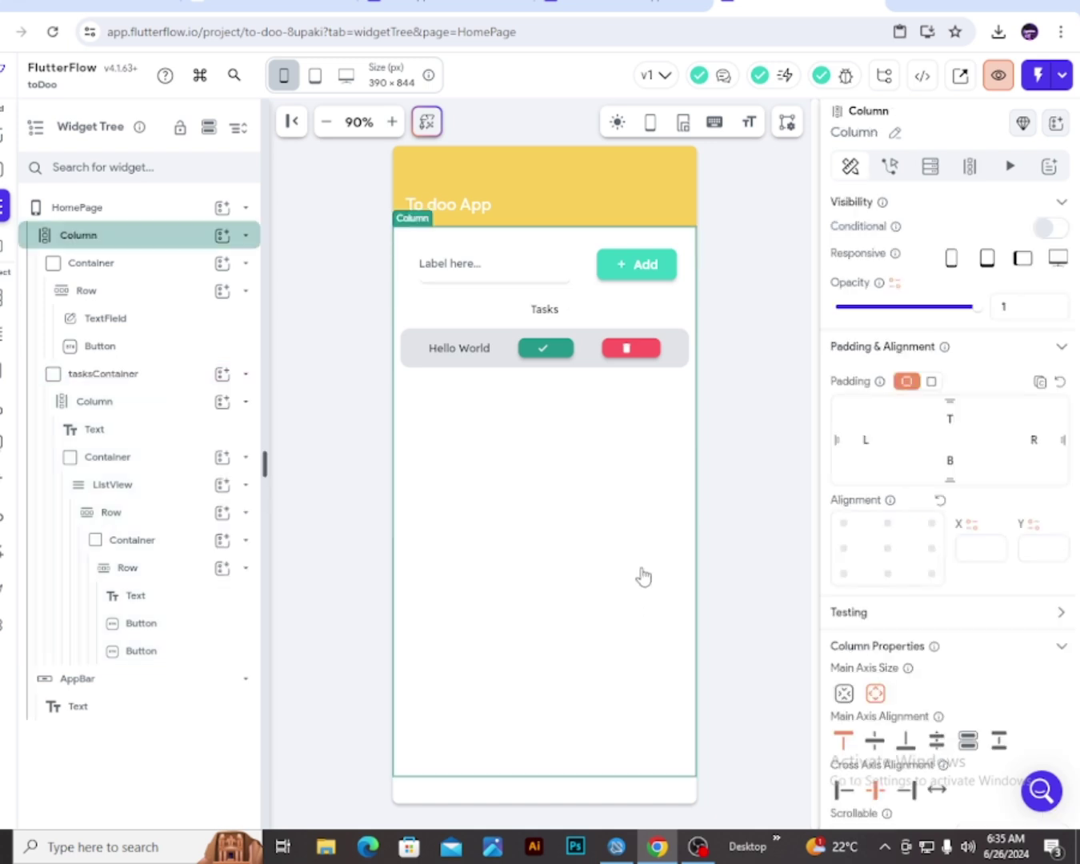
pyautogui.hotkey('ctrl', 'd')
# Change the heading text of the duplicated tasksContainer to "Completed Tasks"
pyautogui.click(547, 565)
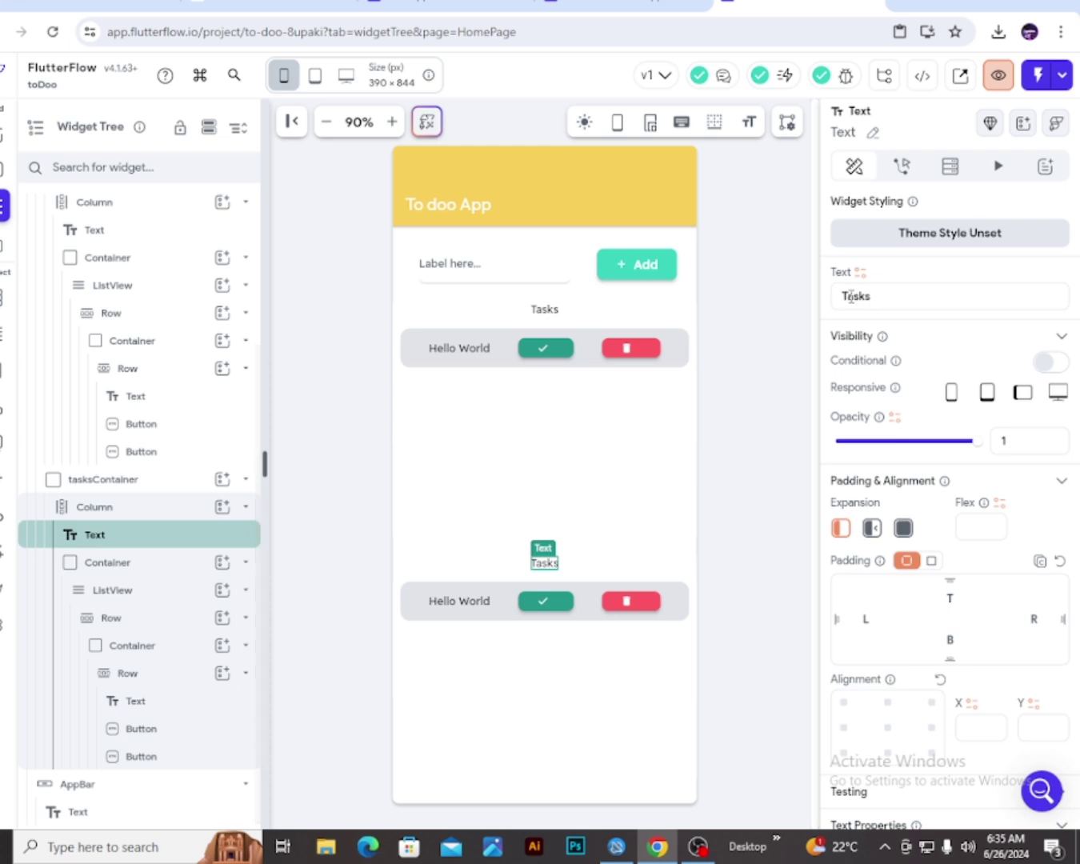
pyautogui.write('Completed')
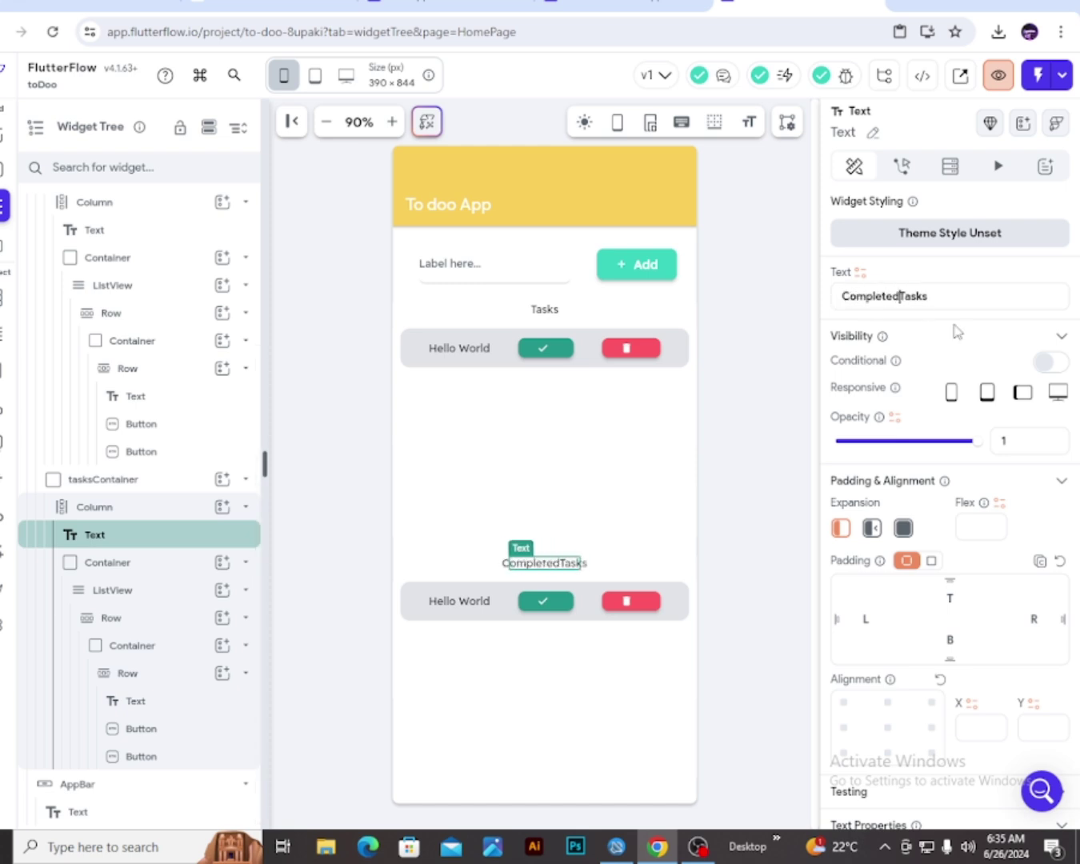
pyautogui.click(780, 453)
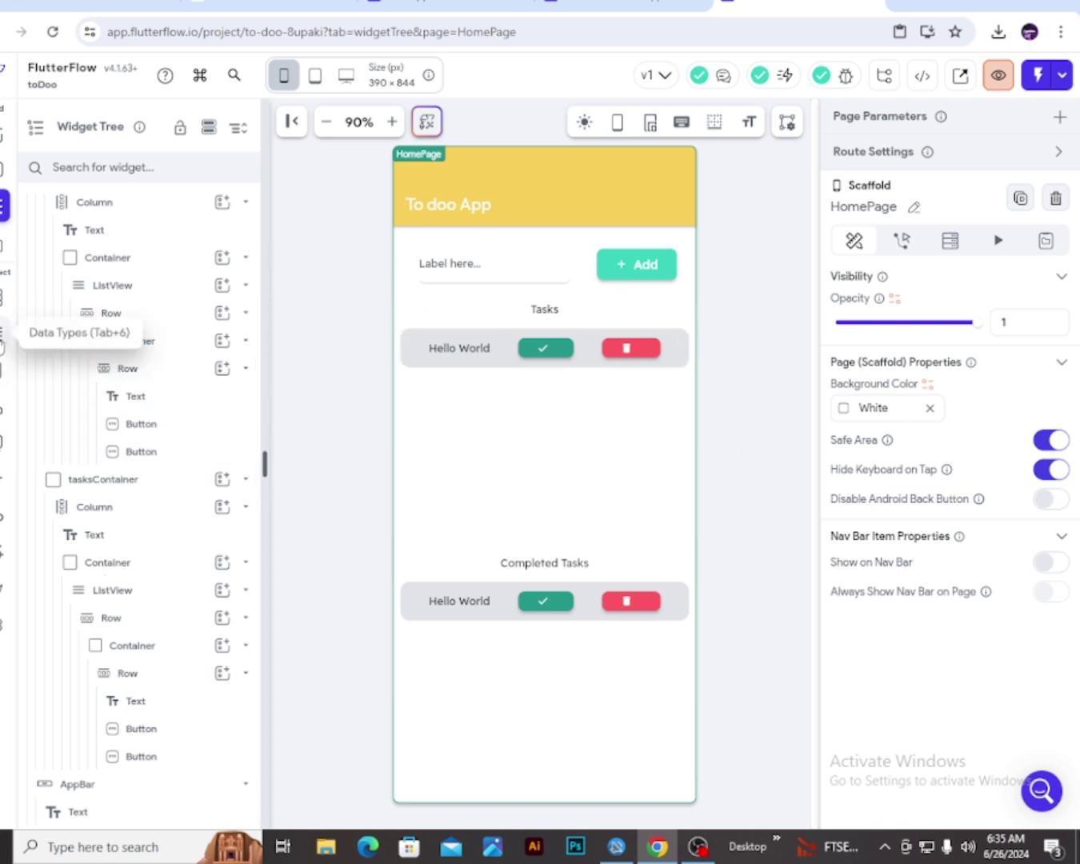
# Create a new custom data type named task in the project's data schema
pyautogui.click(4, 331)
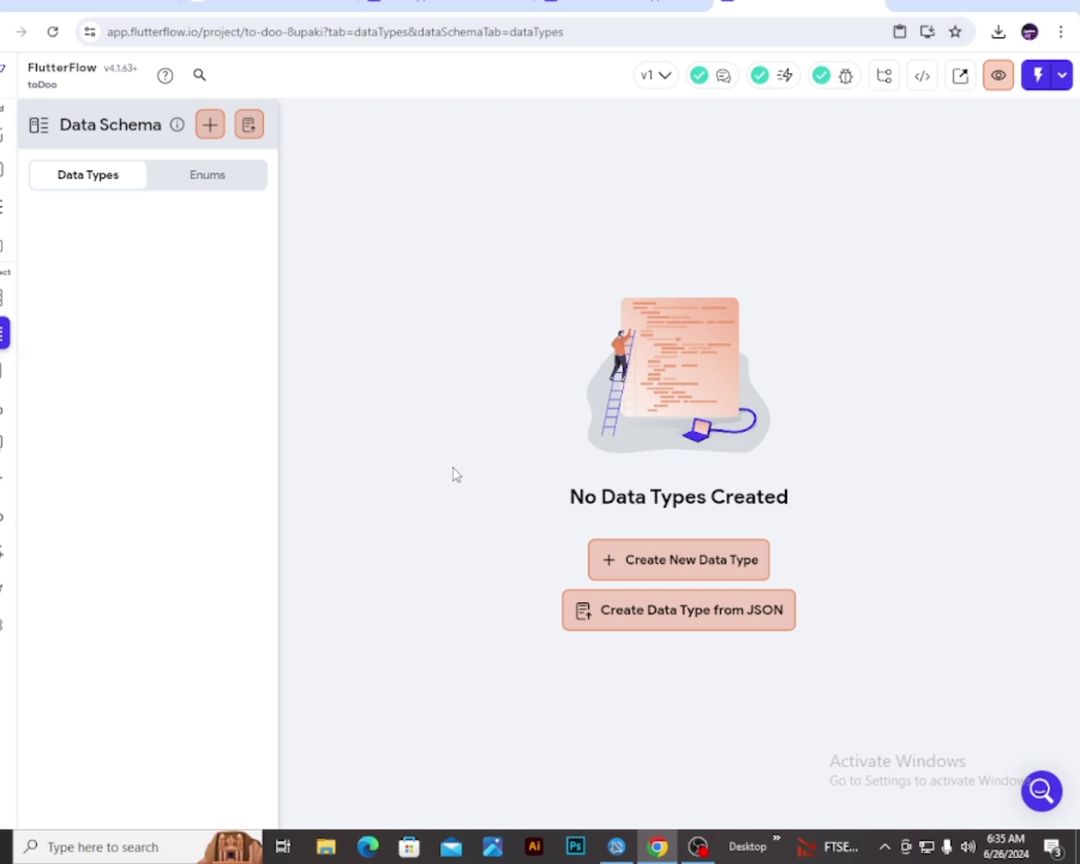
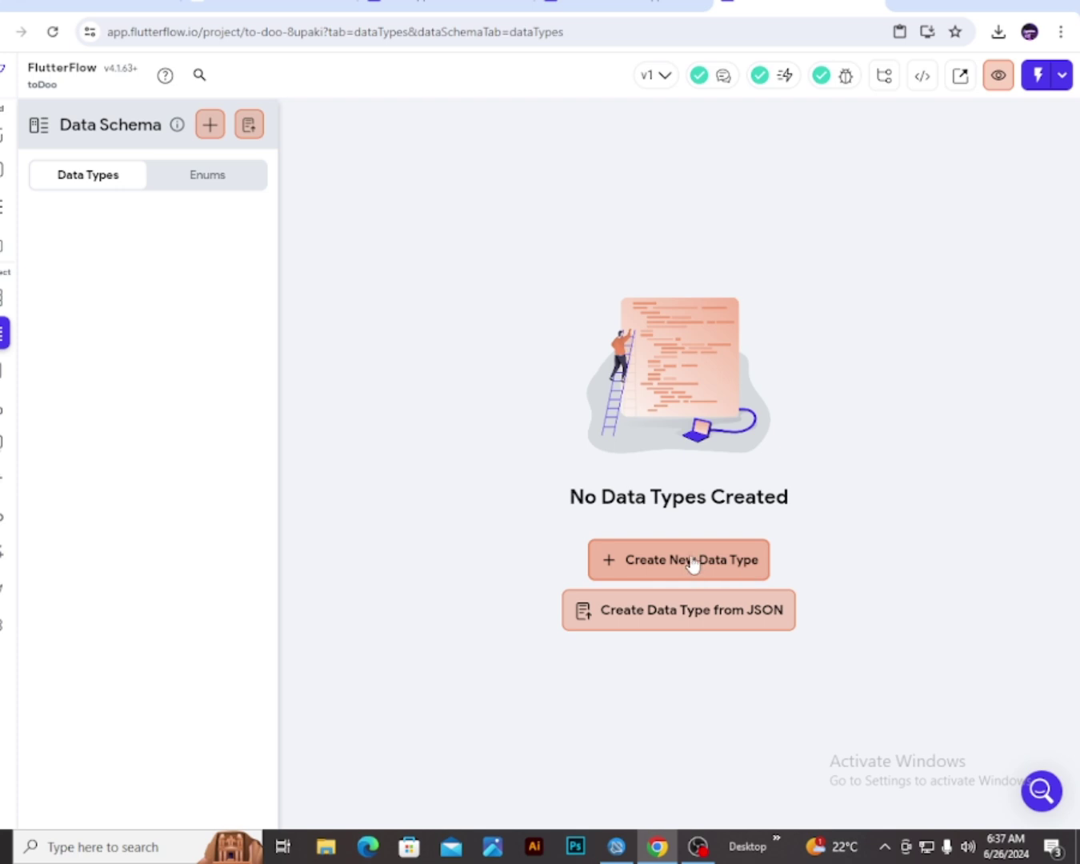
pyautogui.click(724, 567)
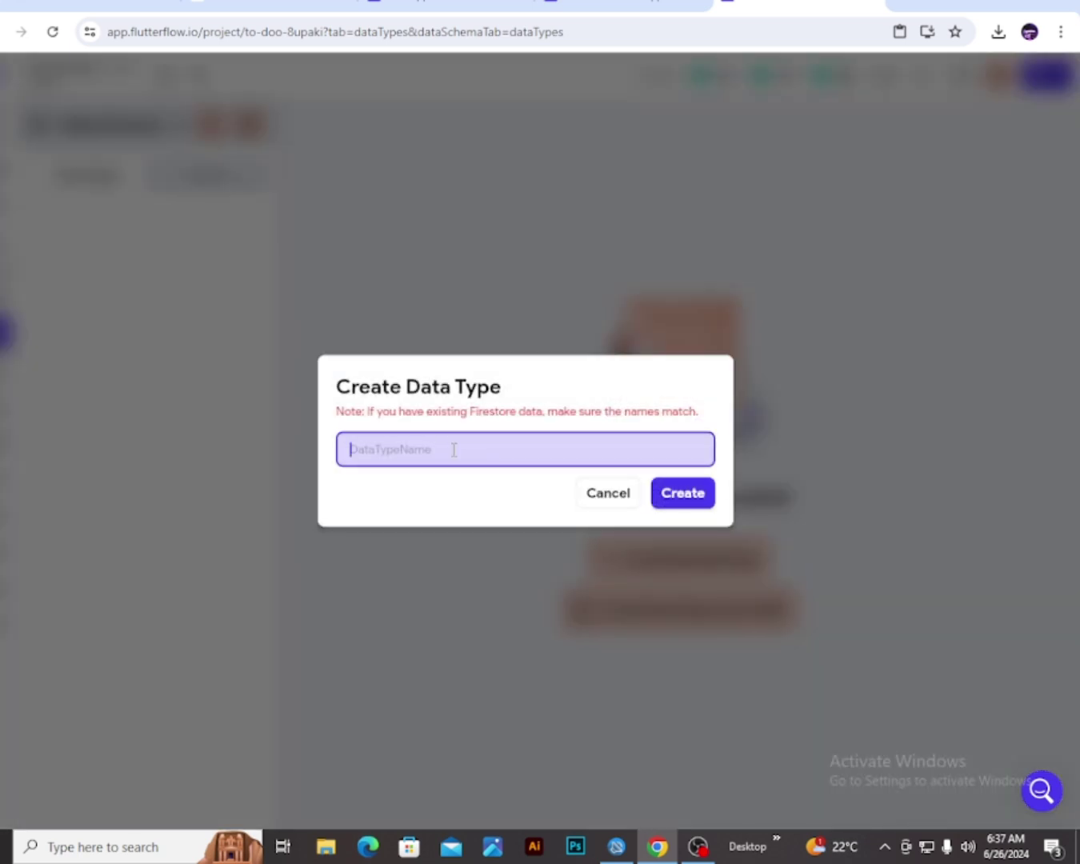
pyautogui.write('tasks')
pyautogui.press('BackSpace')
pyautogui.click(673, 497)
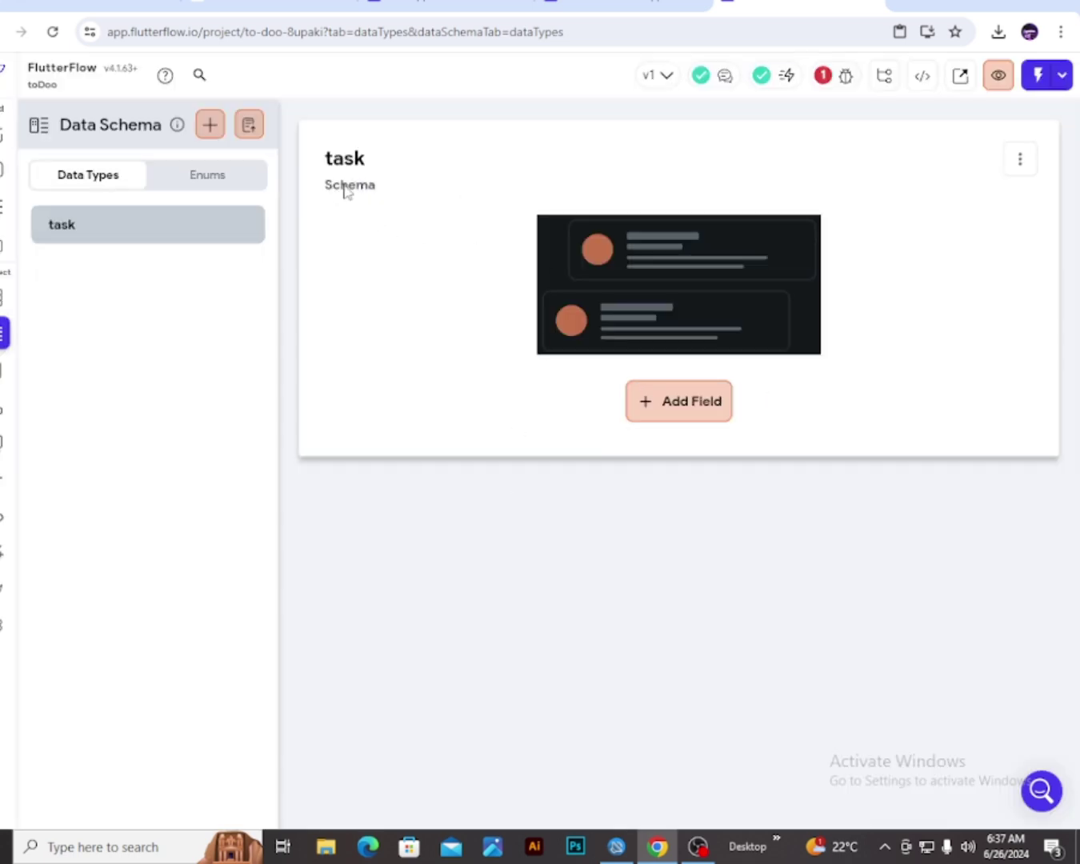
# Add a non-list String field named task_id to the task data type
pyautogui.click(708, 410)
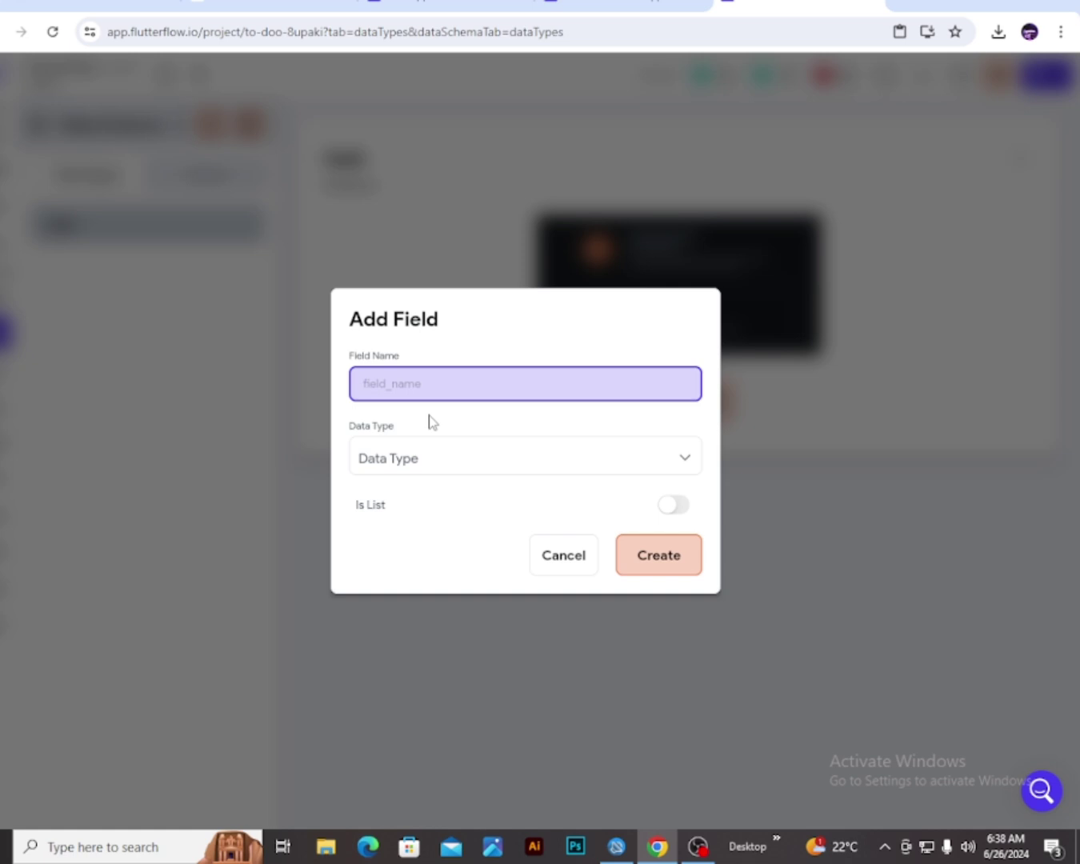
pyautogui.write('tas_id')
pyautogui.click(422, 458)
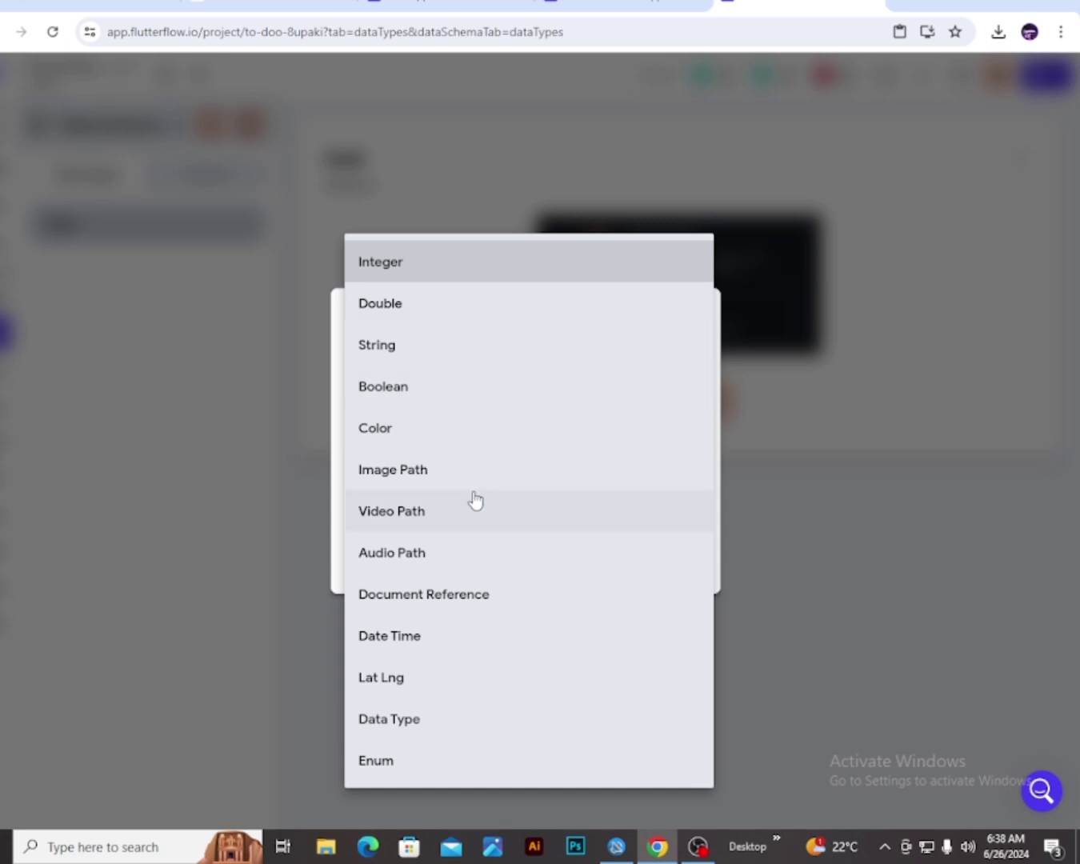
pyautogui.click(461, 347)
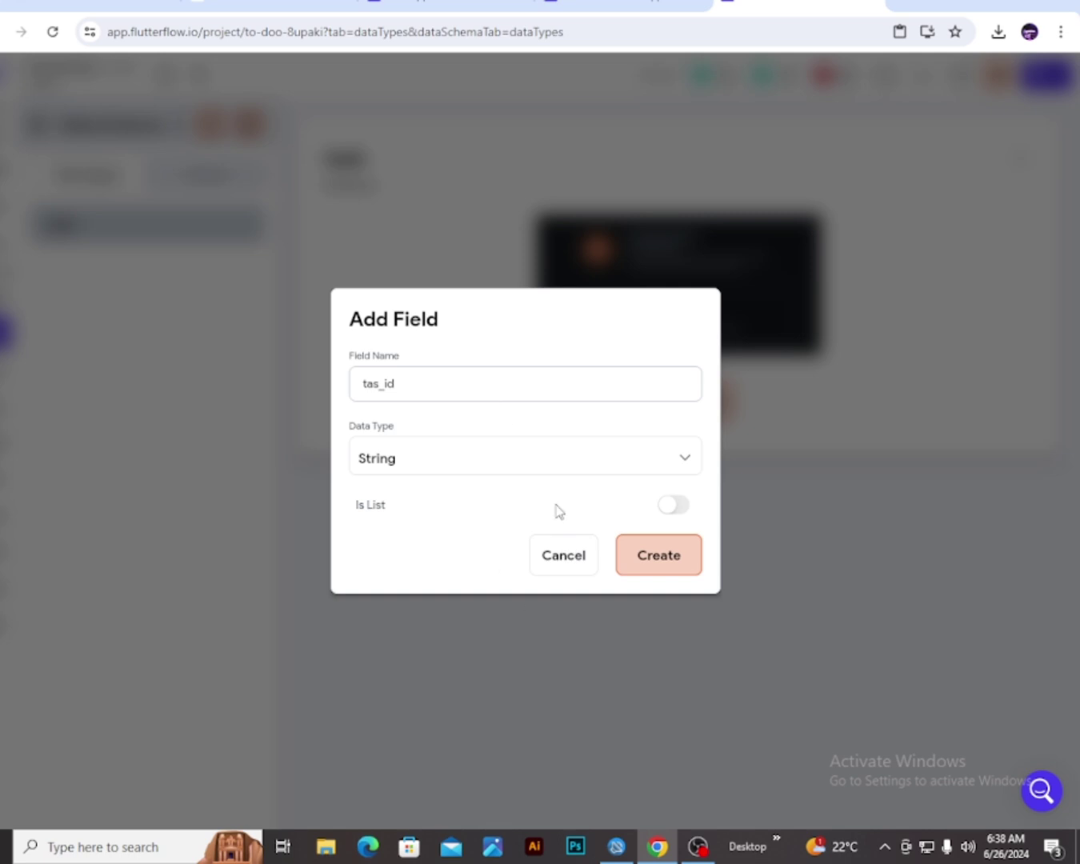
pyautogui.click(379, 382)
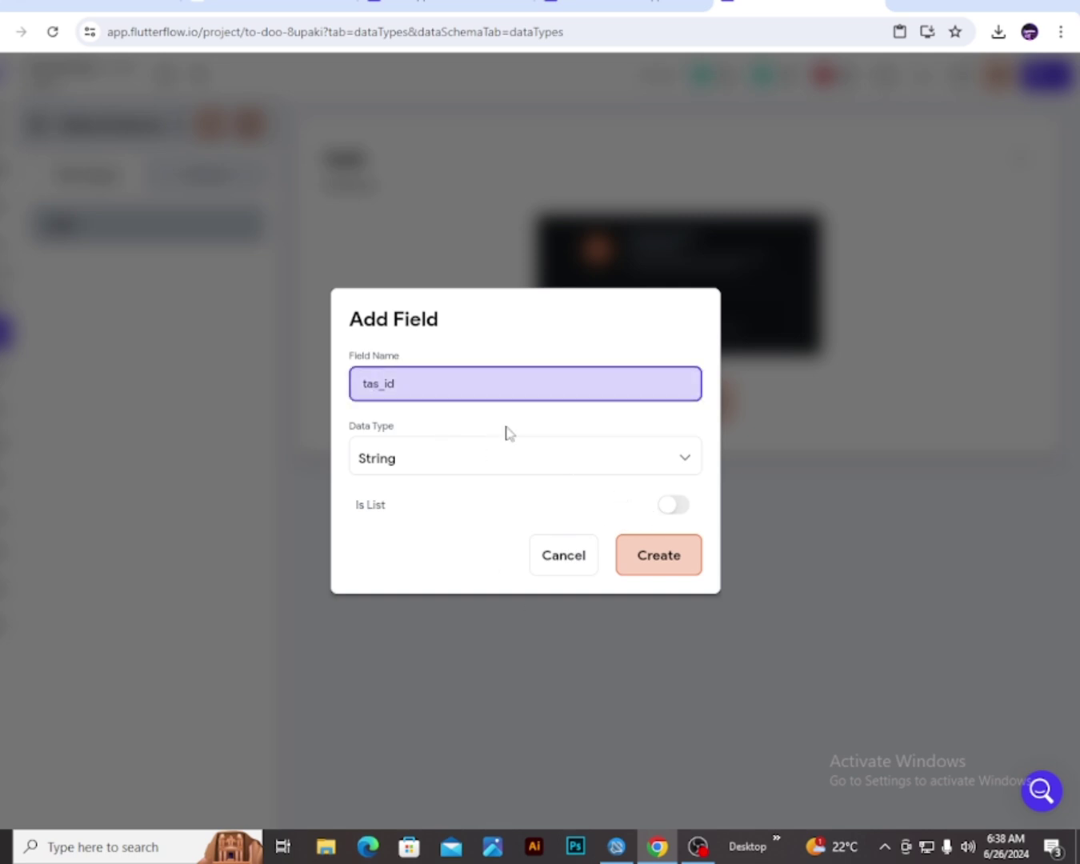
pyautogui.write('k')
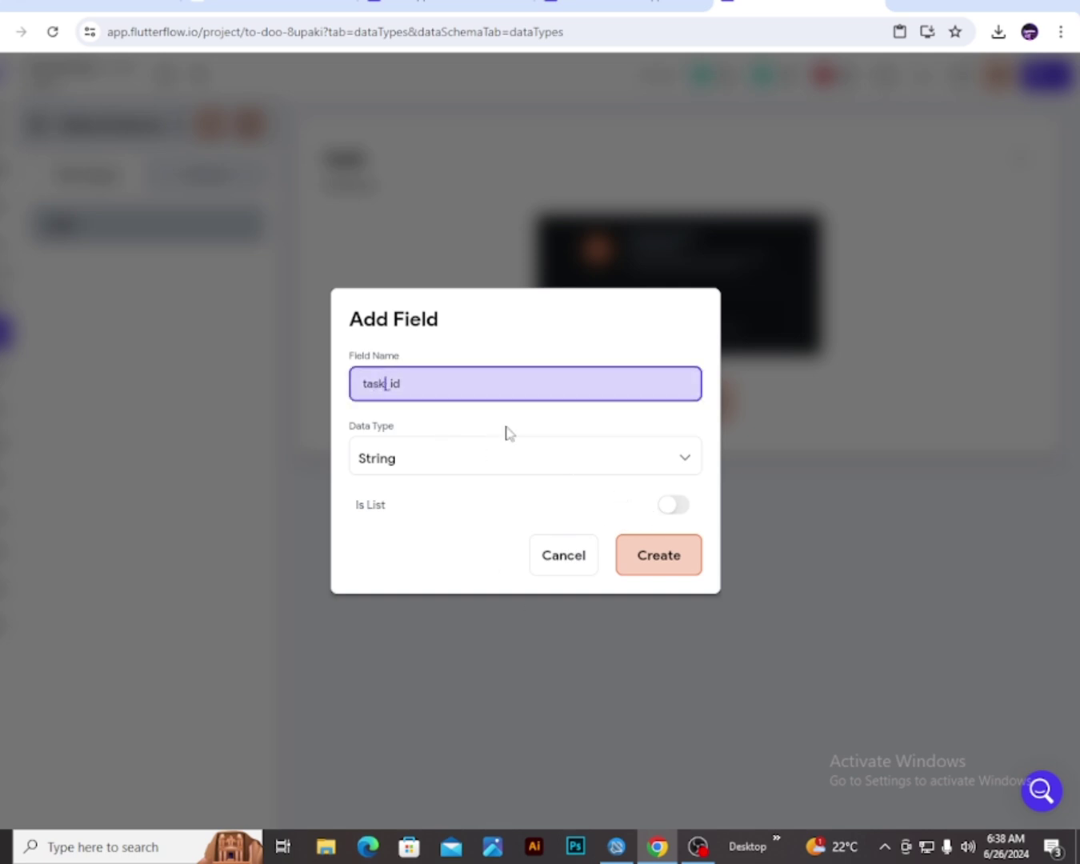
pyautogui.click(674, 563)
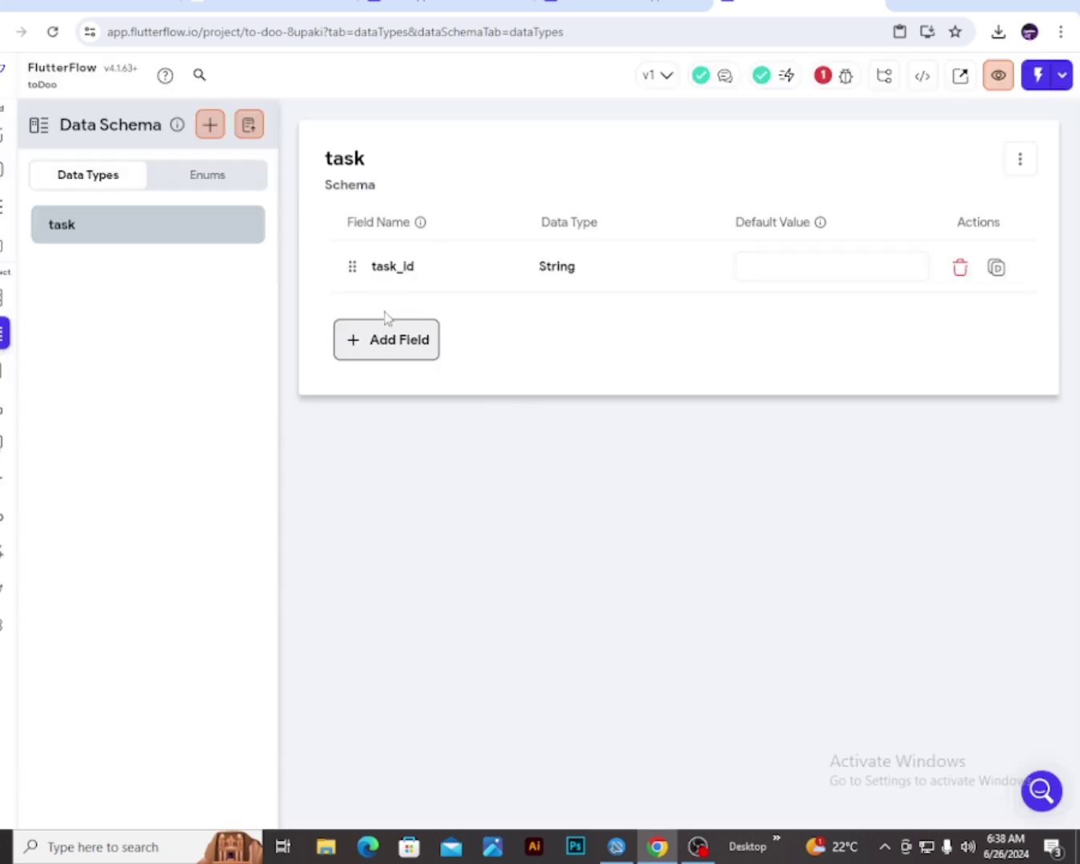
# Add a non-list String field named taskInstruction to the task data type
pyautogui.click(424, 339)
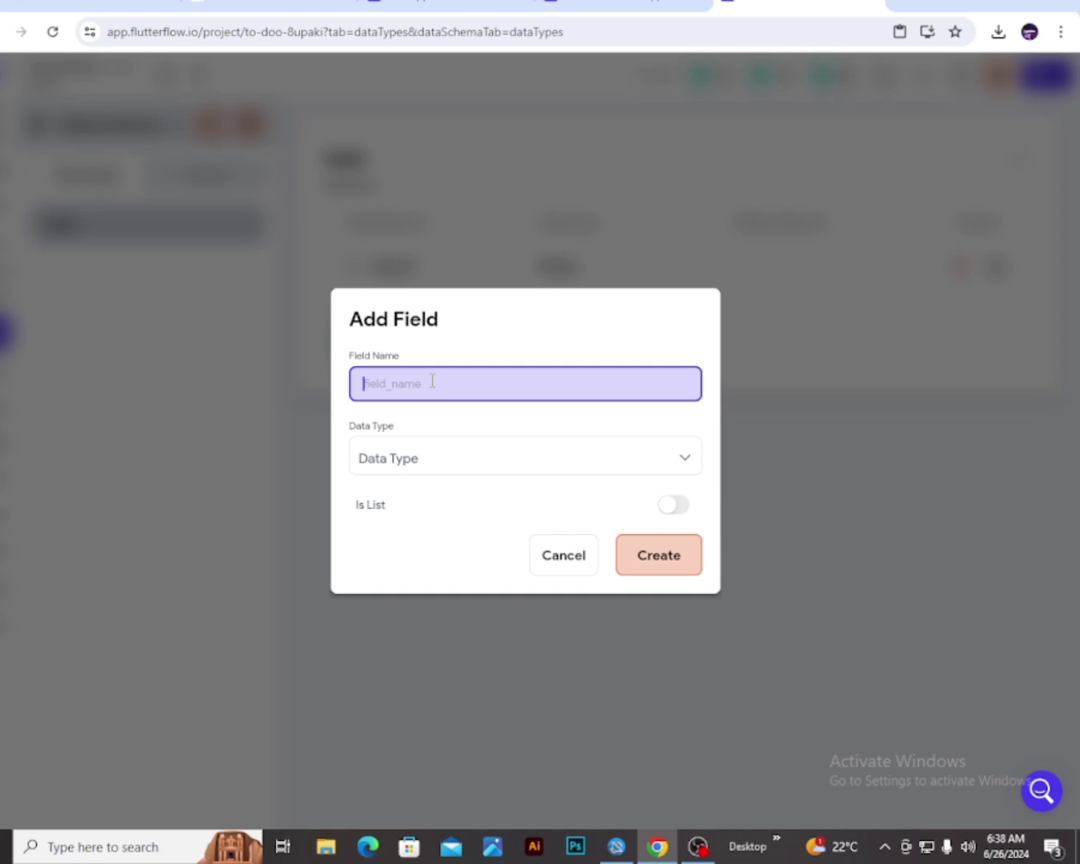
pyautogui.write('taskInstruction')
pyautogui.click(561, 467)
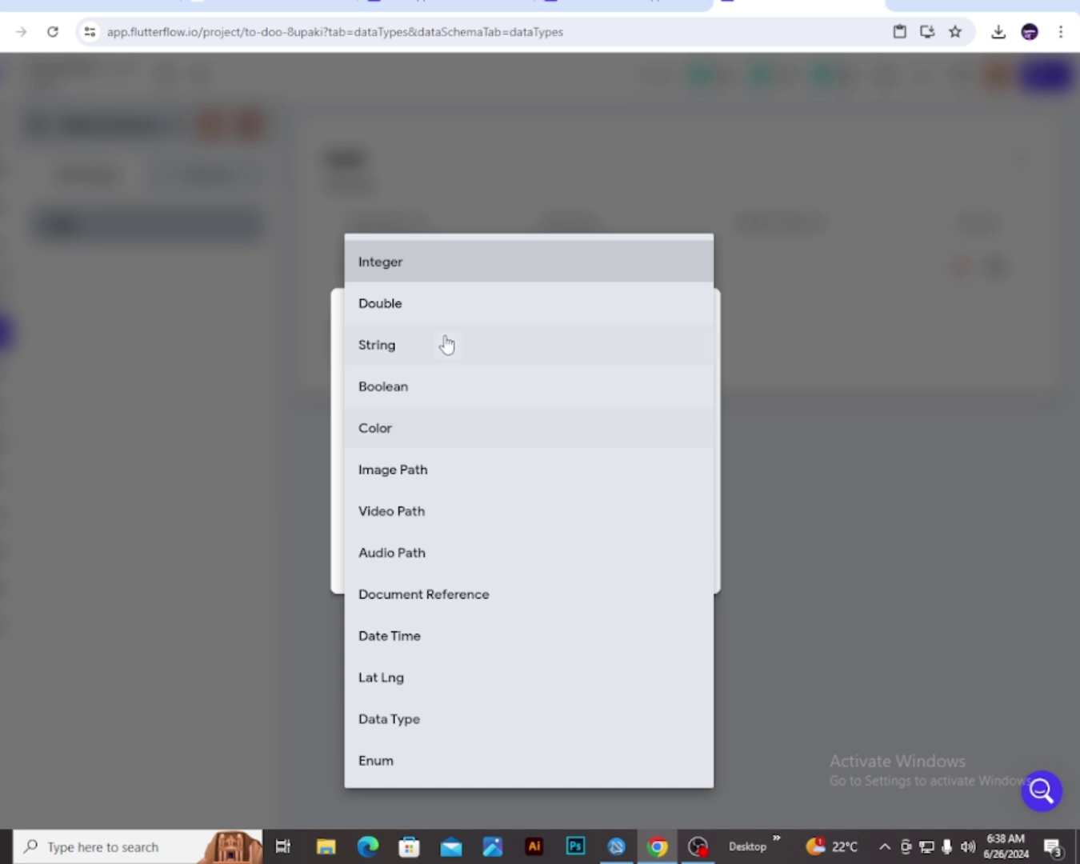
pyautogui.click(446, 344)
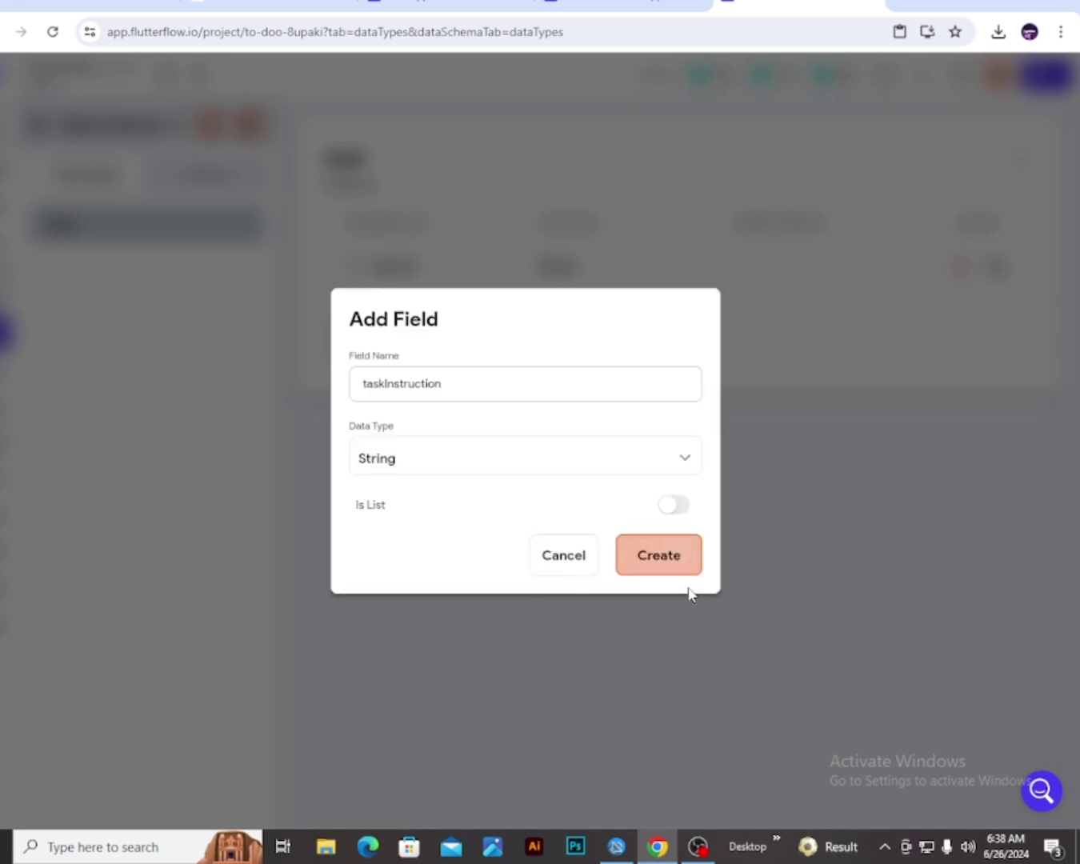
pyautogui.click(684, 567)
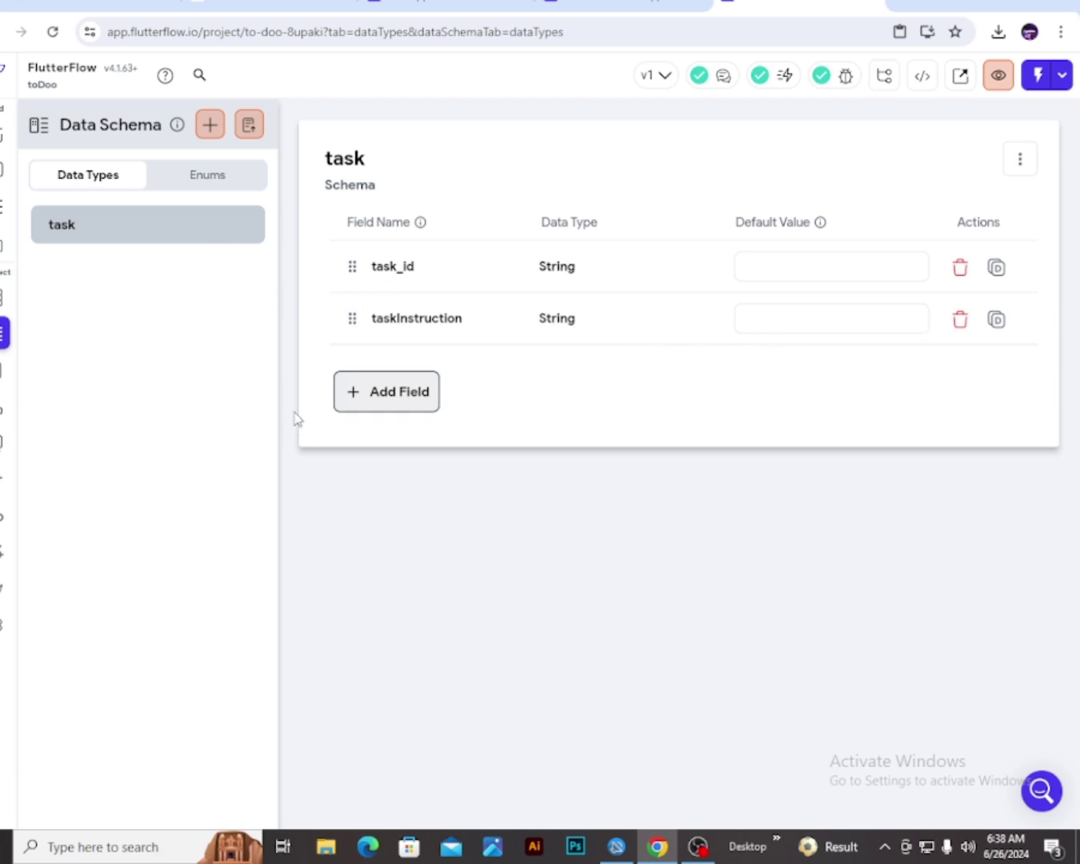
# Create a non-persisted app state variable named tasks as a list of the Task data type
pyautogui.click(4, 369)
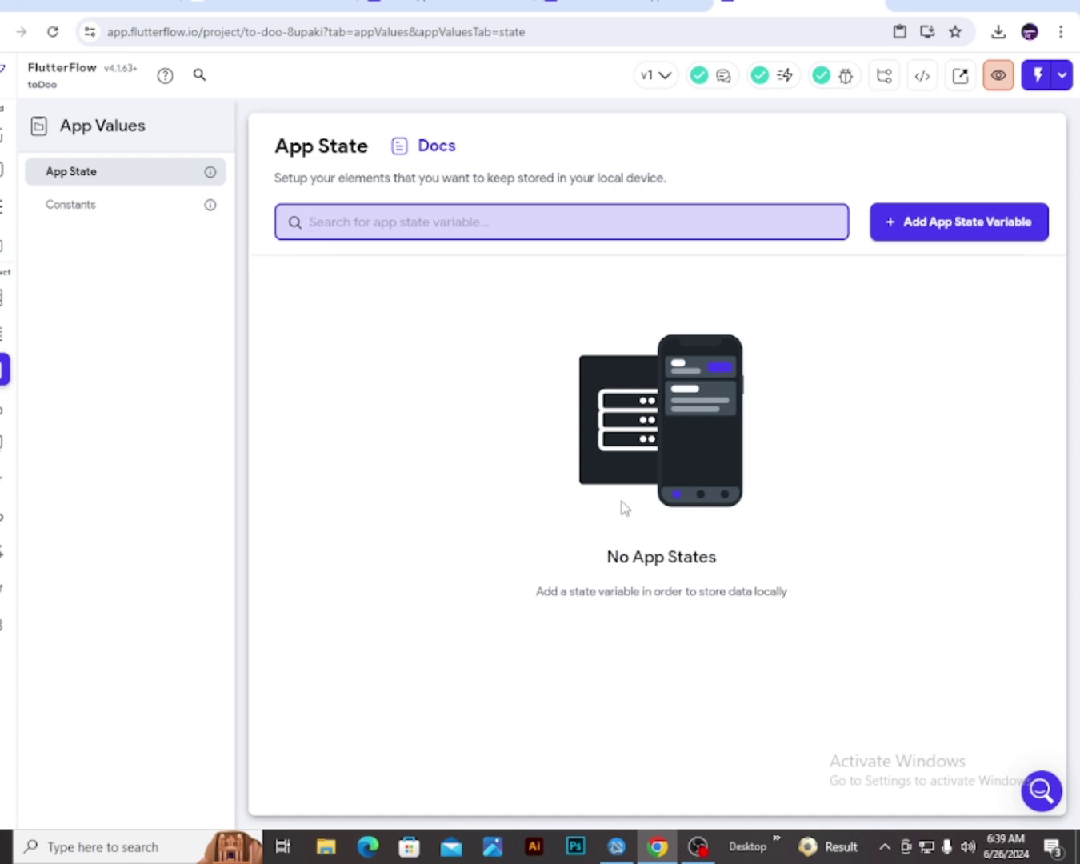
pyautogui.click(982, 232)
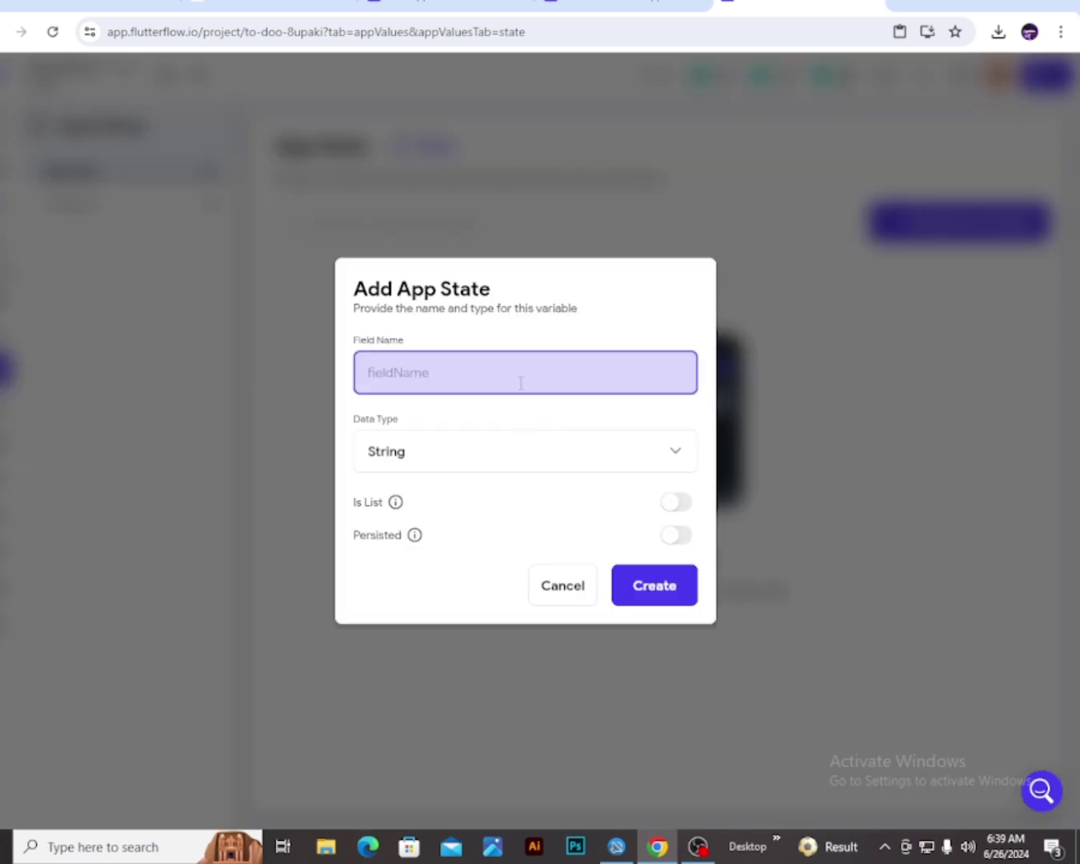
pyautogui.write('tasks')
pyautogui.click(465, 443)
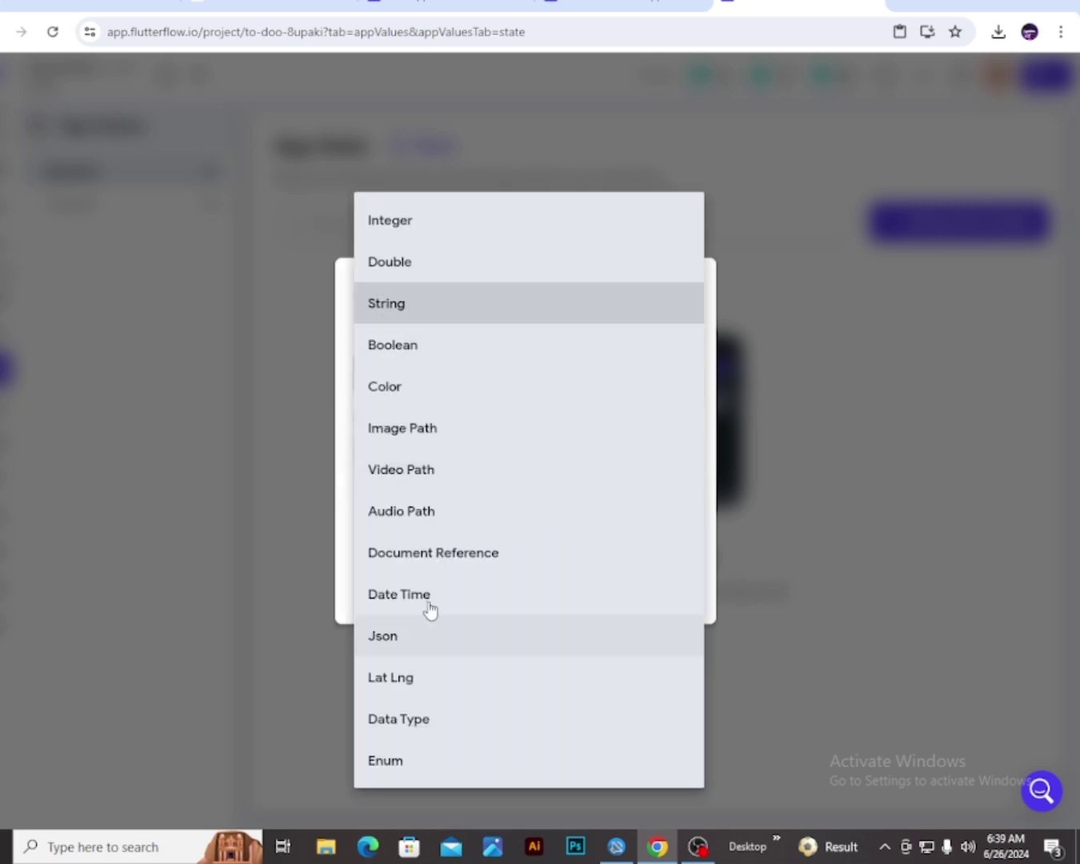
pyautogui.click(430, 719)
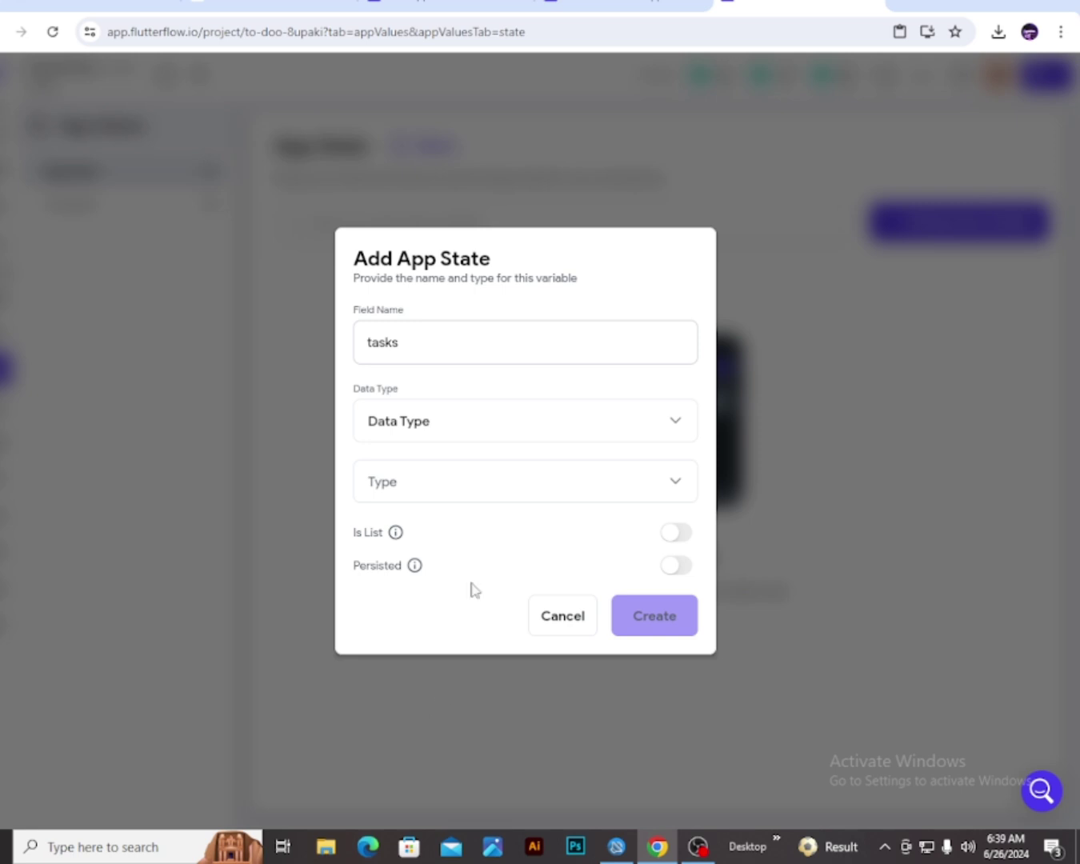
pyautogui.click(416, 500)
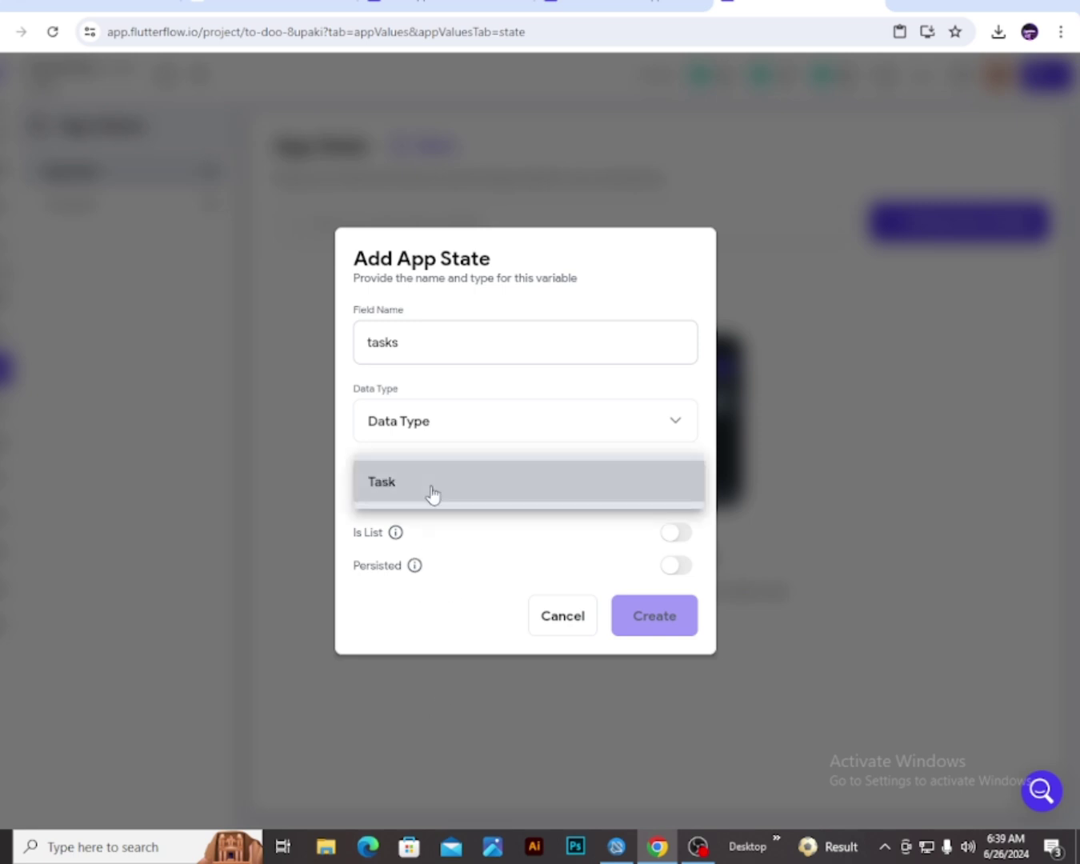
pyautogui.click(429, 492)
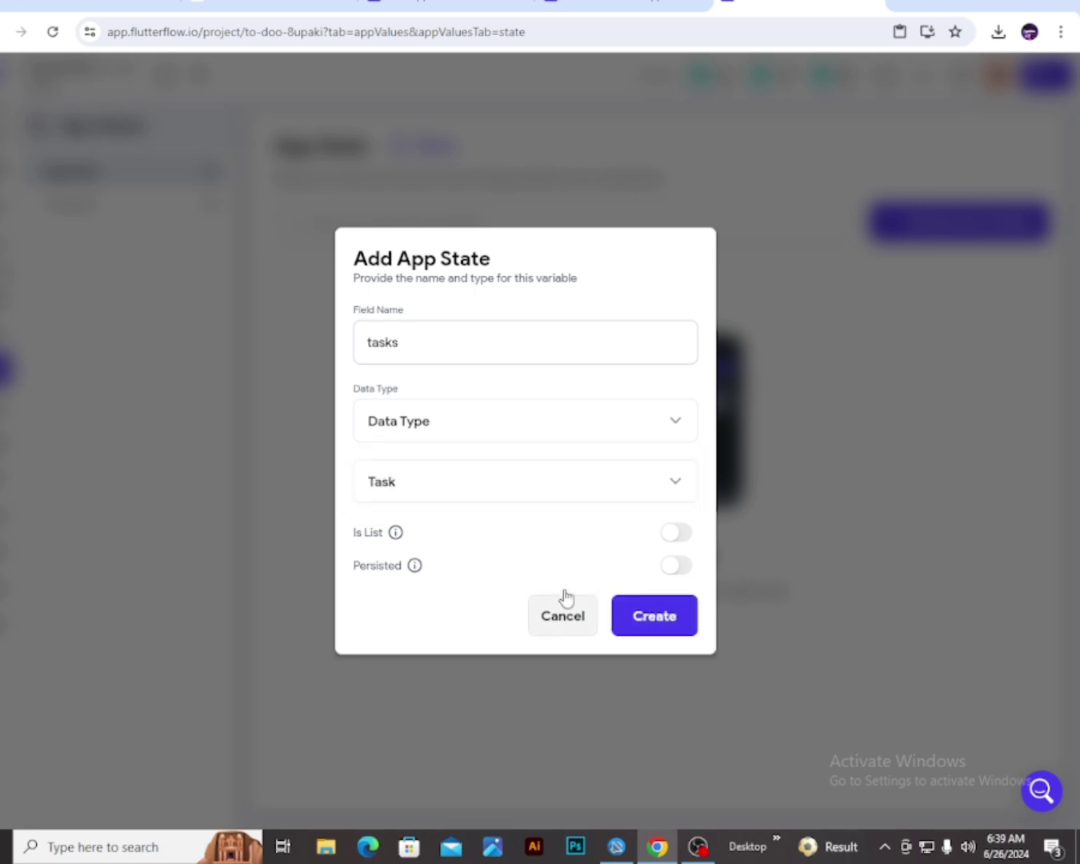
pyautogui.click(673, 533)
pyautogui.click(675, 618)
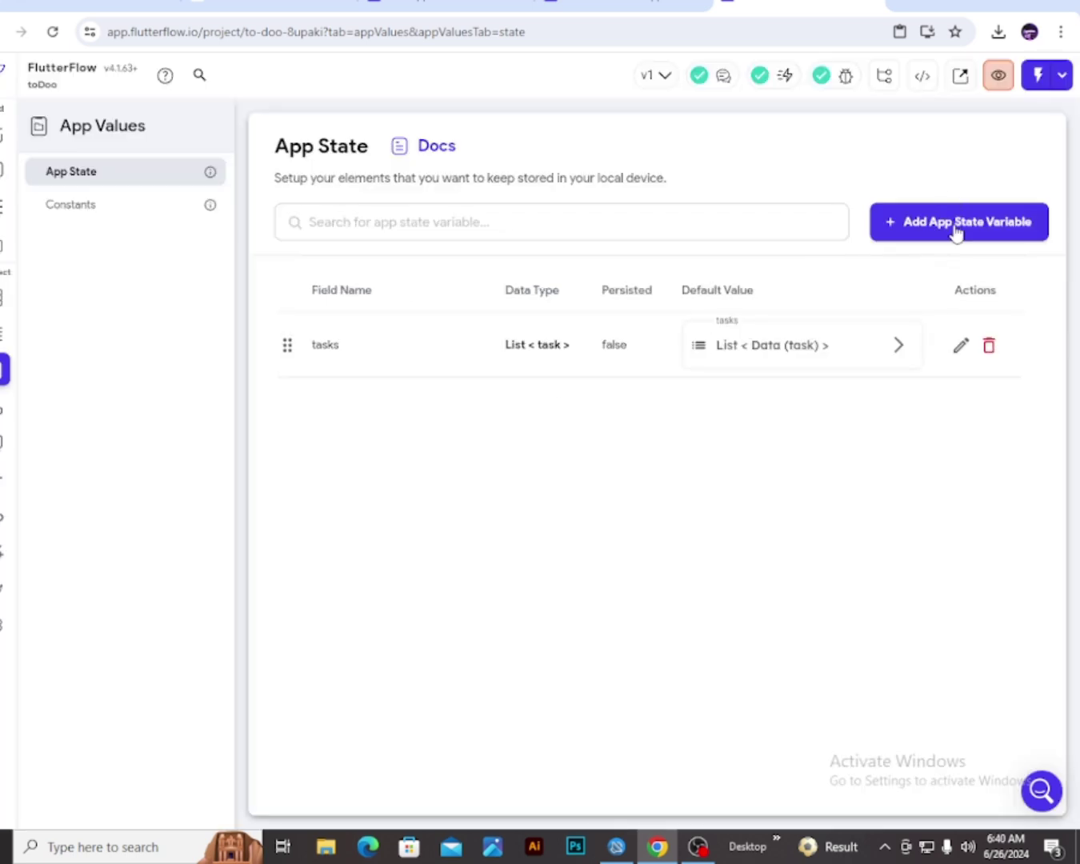
# Create a non-persisted app state variable named completeTasks as a list of the Task data type
pyautogui.click(936, 223)
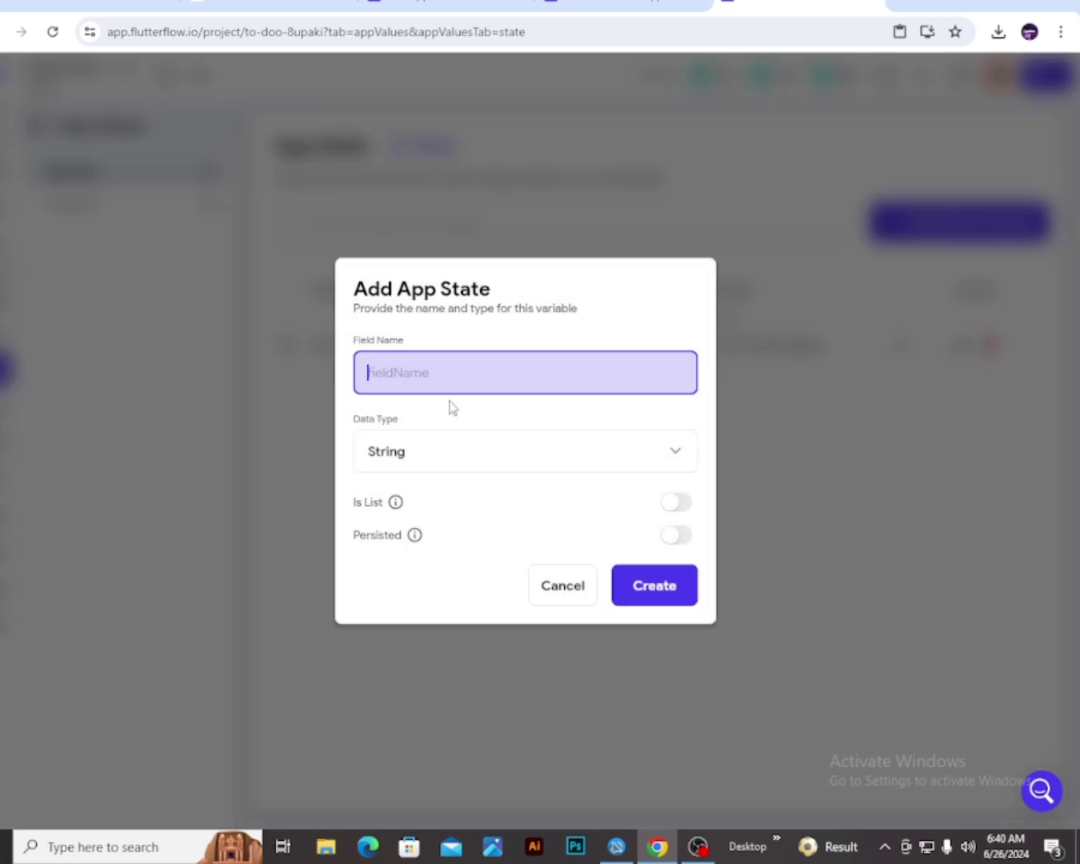
pyautogui.write('comlete')
pyautogui.press('BackSpace')
pyautogui.press('BackSpace')
pyautogui.press('BackSpace')
pyautogui.write('plete')
pyautogui.press('BackSpace')
pyautogui.write('eTask')
pyautogui.press('BackSpace')
pyautogui.press('BackSpace')
pyautogui.press('BackSpace')
pyautogui.write('asks')
pyautogui.click(477, 471)
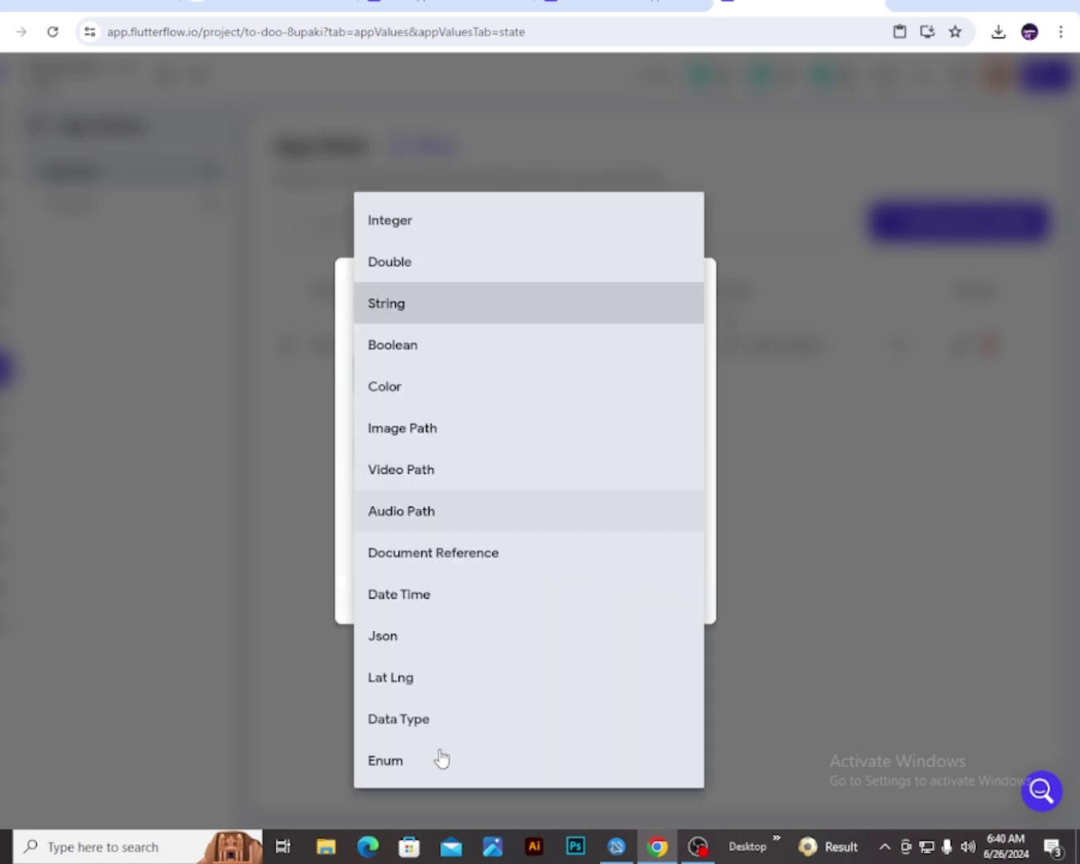
pyautogui.click(485, 731)
pyautogui.click(460, 490)
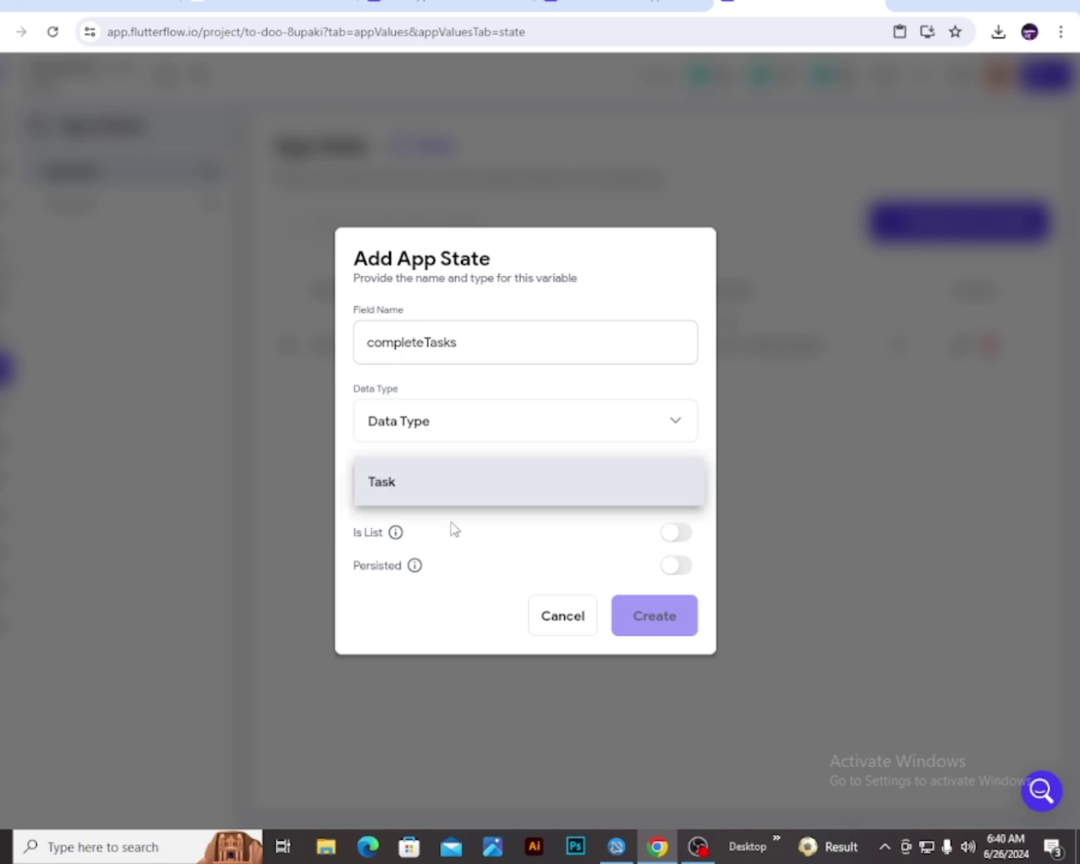
pyautogui.click(440, 483)
pyautogui.click(677, 532)
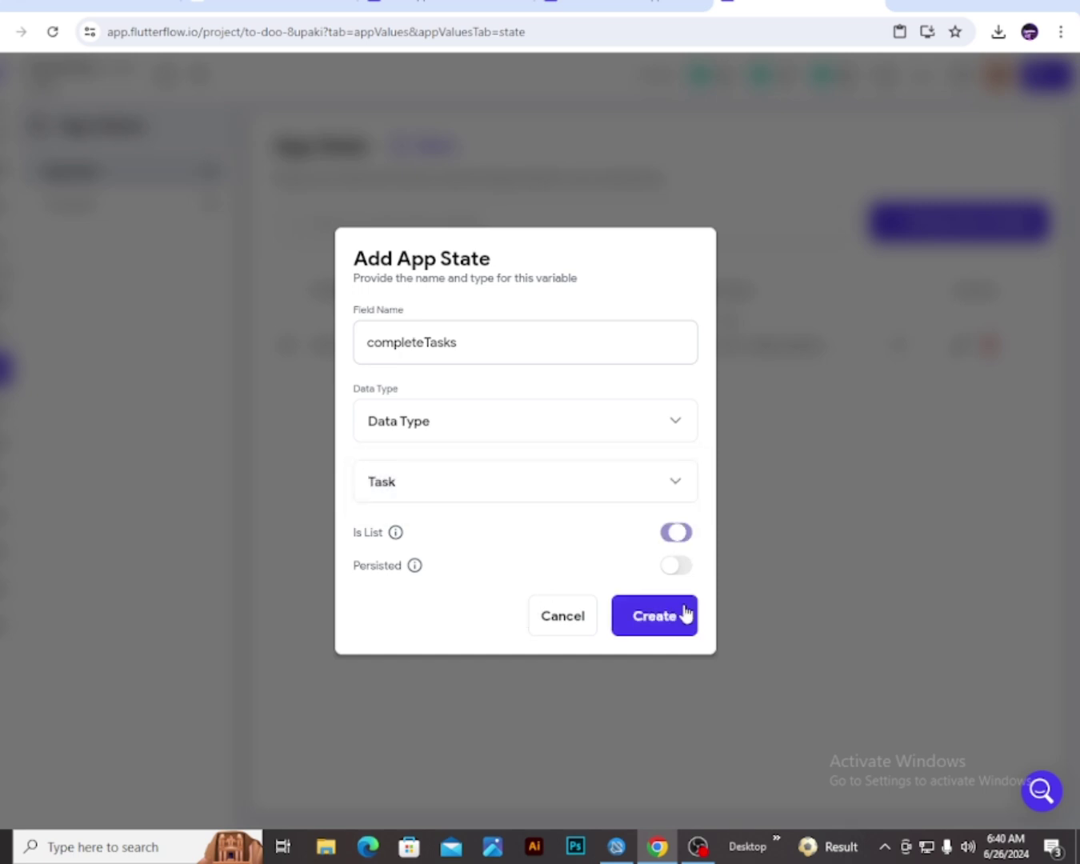
pyautogui.click(684, 616)
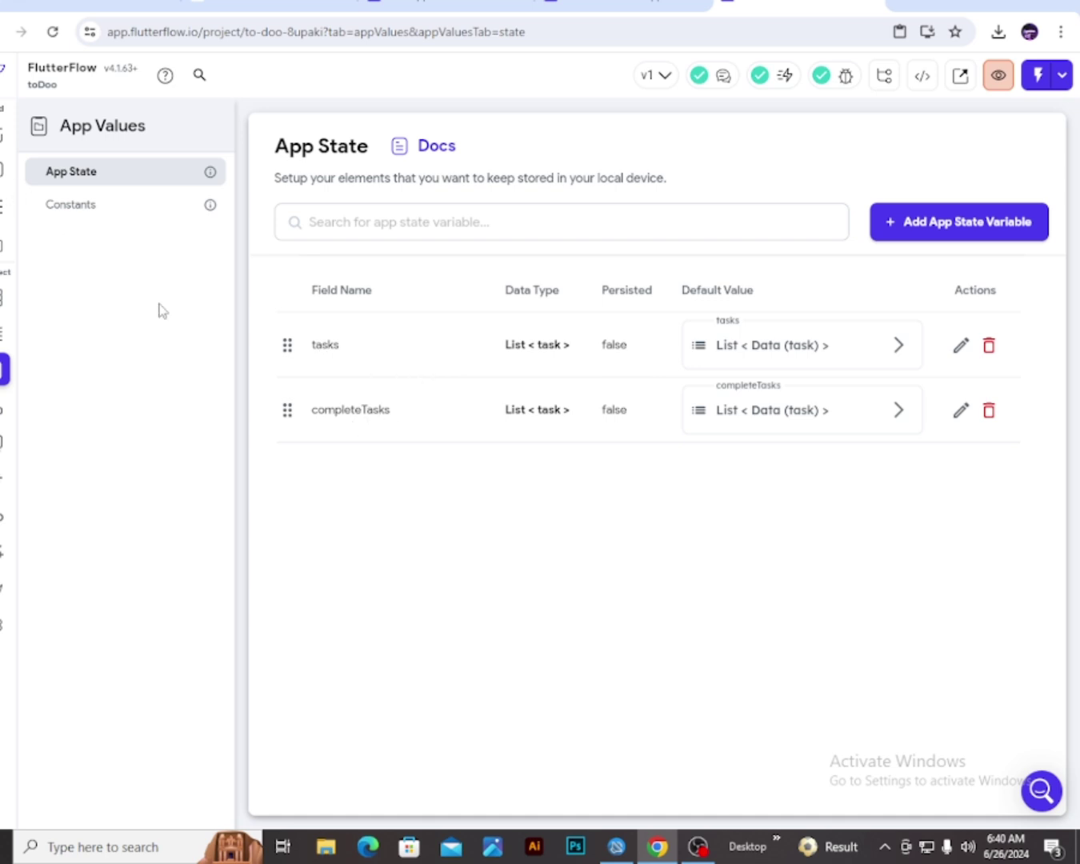
# Generate the children of HomePage's Tasks ListView dynamically from the tasks app state variable, using tasks as the variable name
pyautogui.click(4, 170)
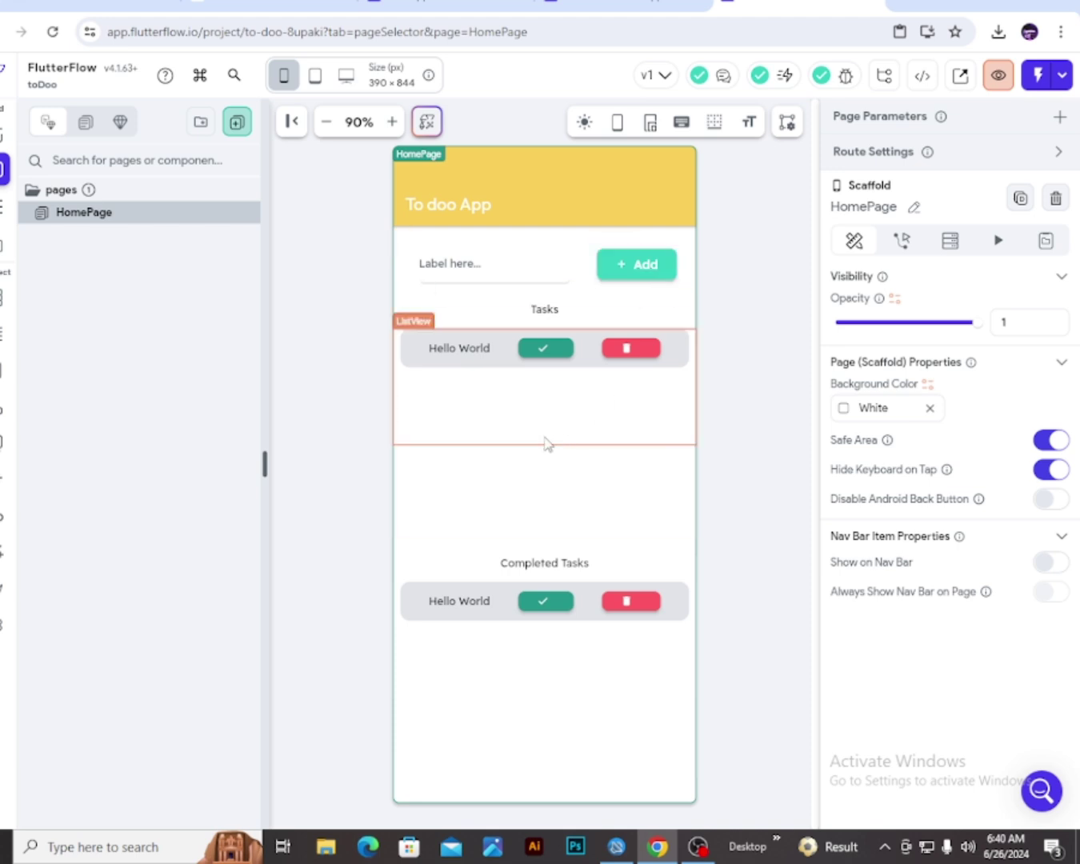
pyautogui.click(527, 418)
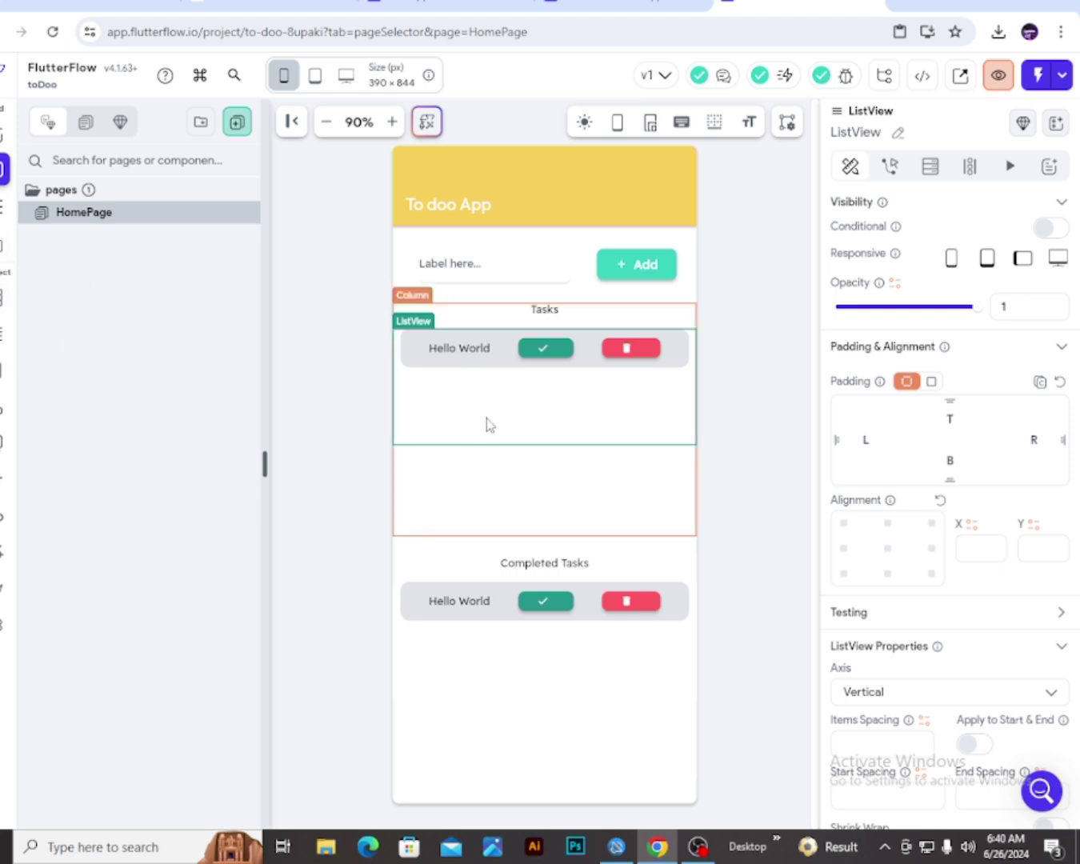
pyautogui.click(3, 211)
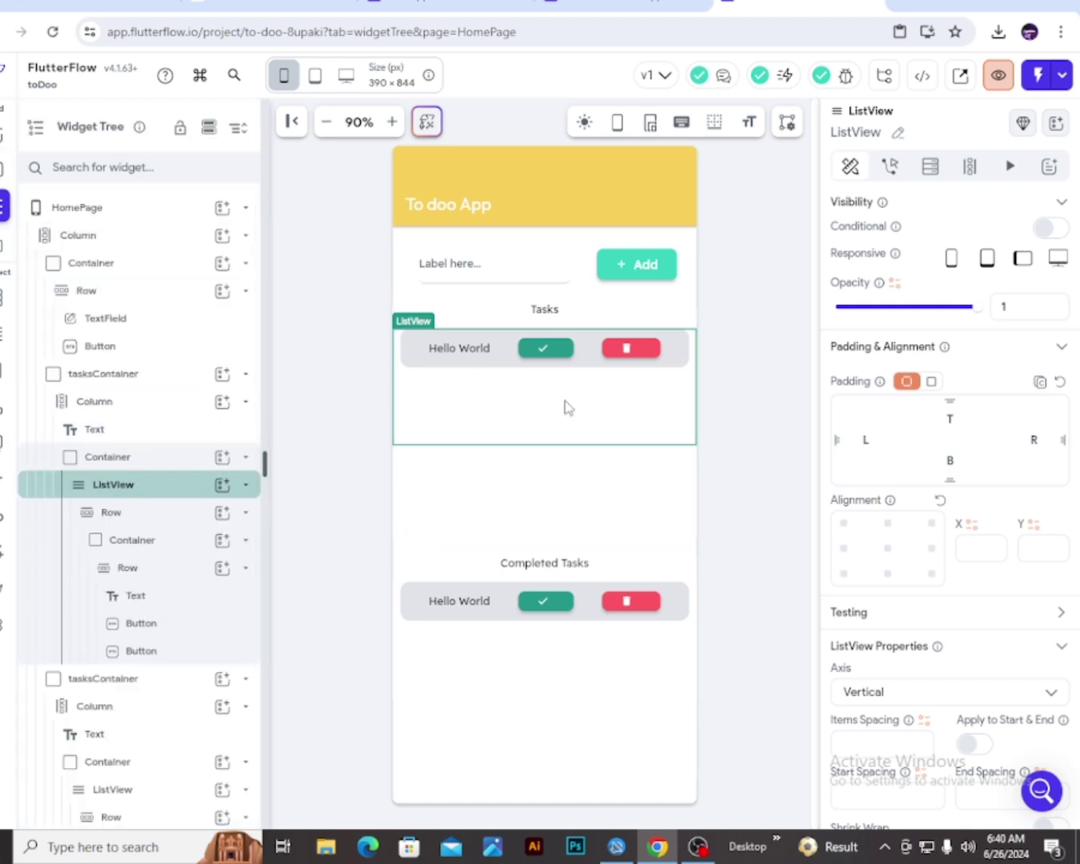
pyautogui.click(245, 513)
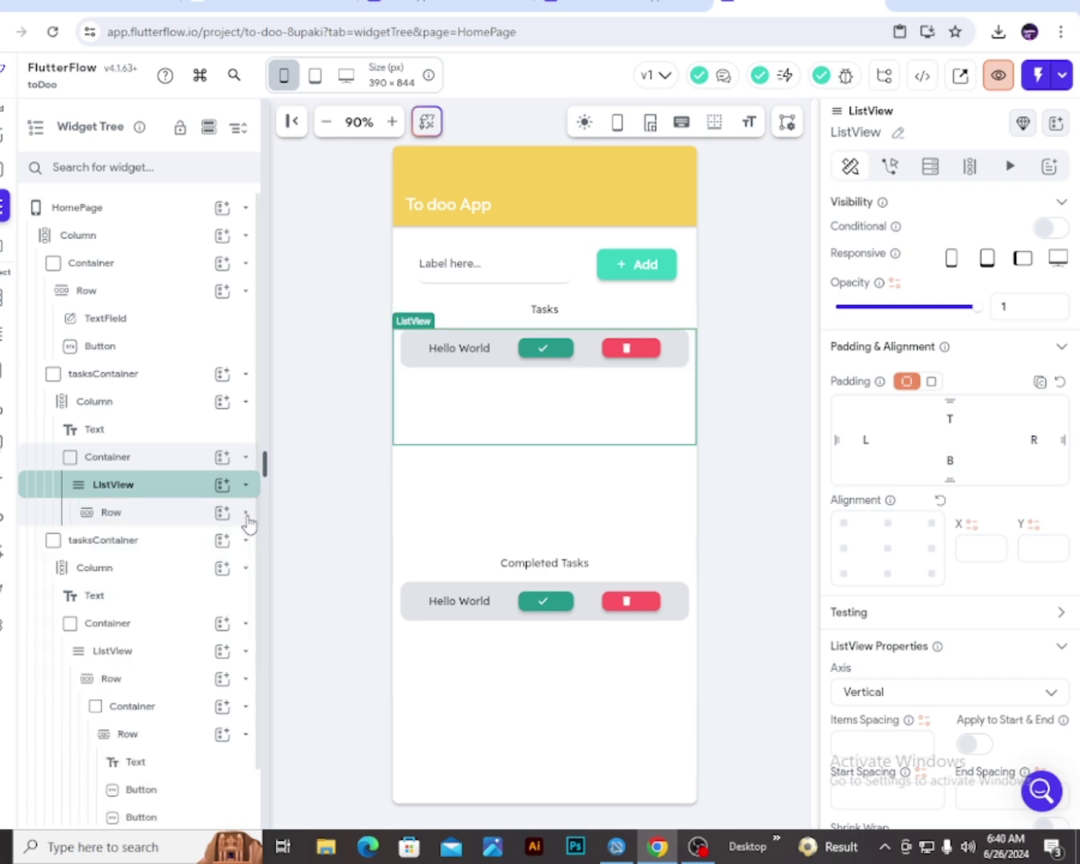
pyautogui.click(134, 519)
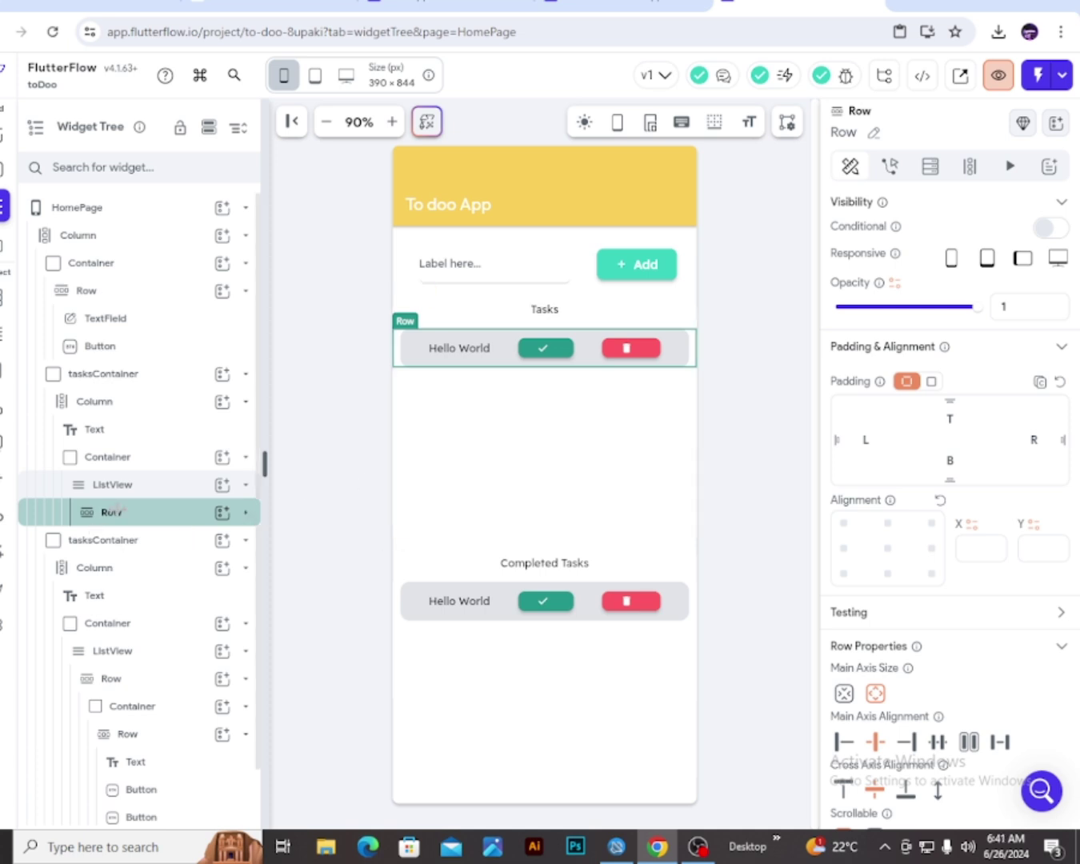
pyautogui.click(175, 491)
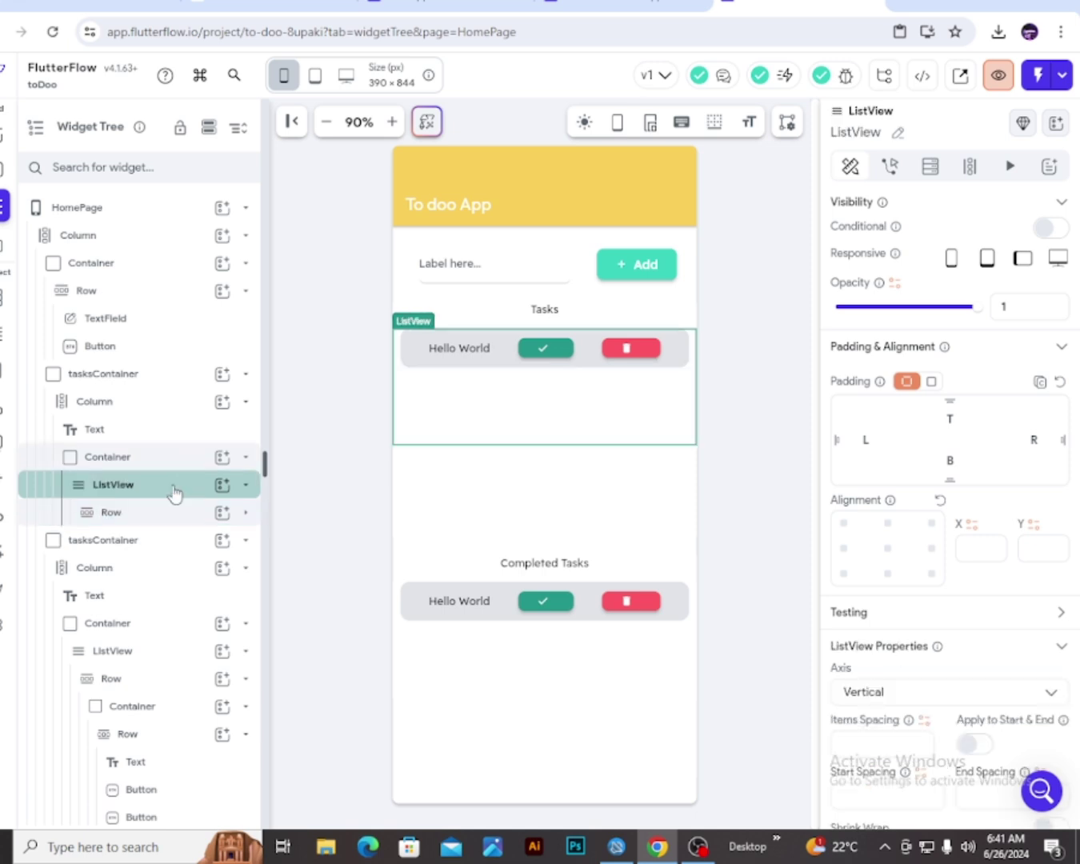
pyautogui.click(970, 166)
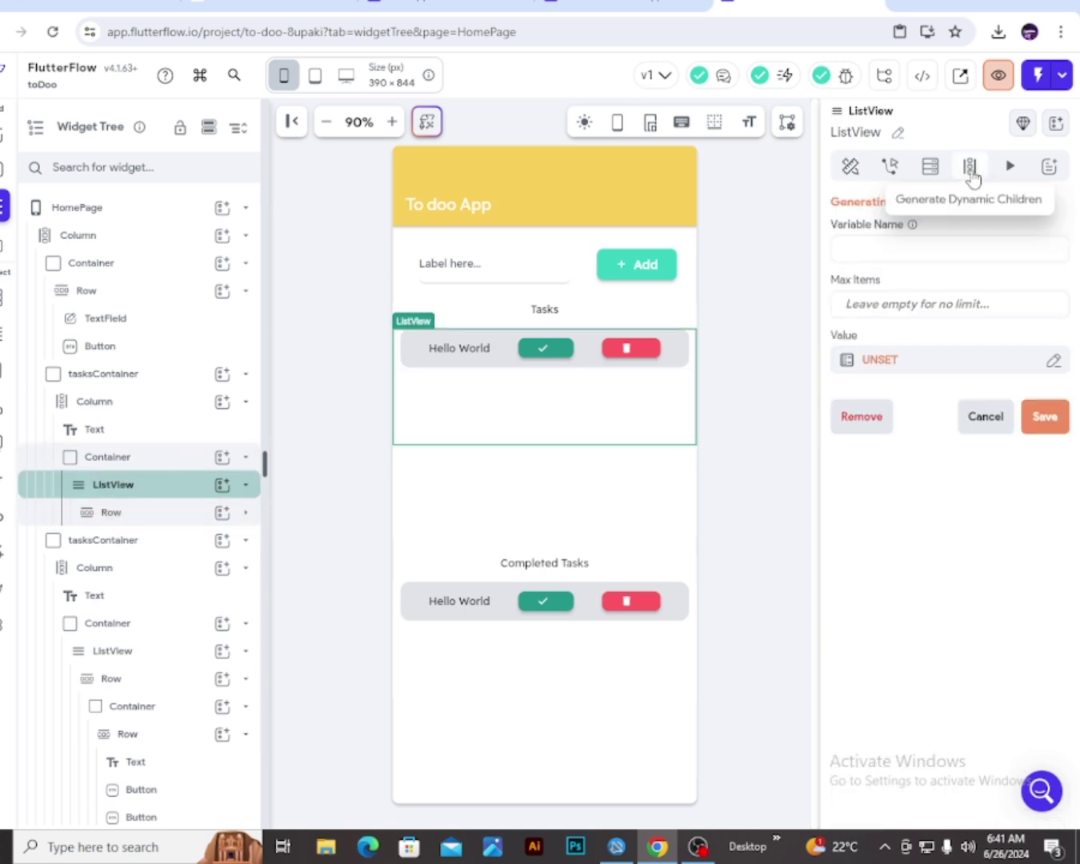
pyautogui.click(938, 255)
pyautogui.click(899, 366)
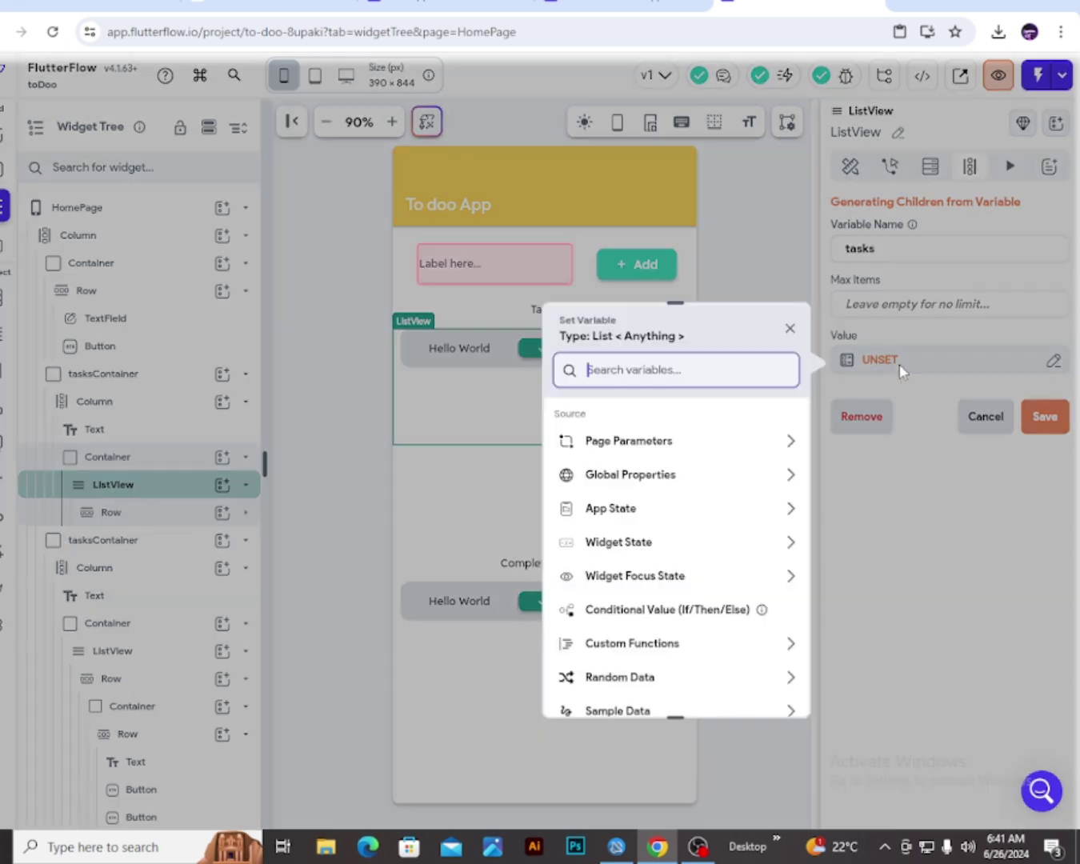
pyautogui.click(622, 510)
pyautogui.scroll(-2, 621, 503)
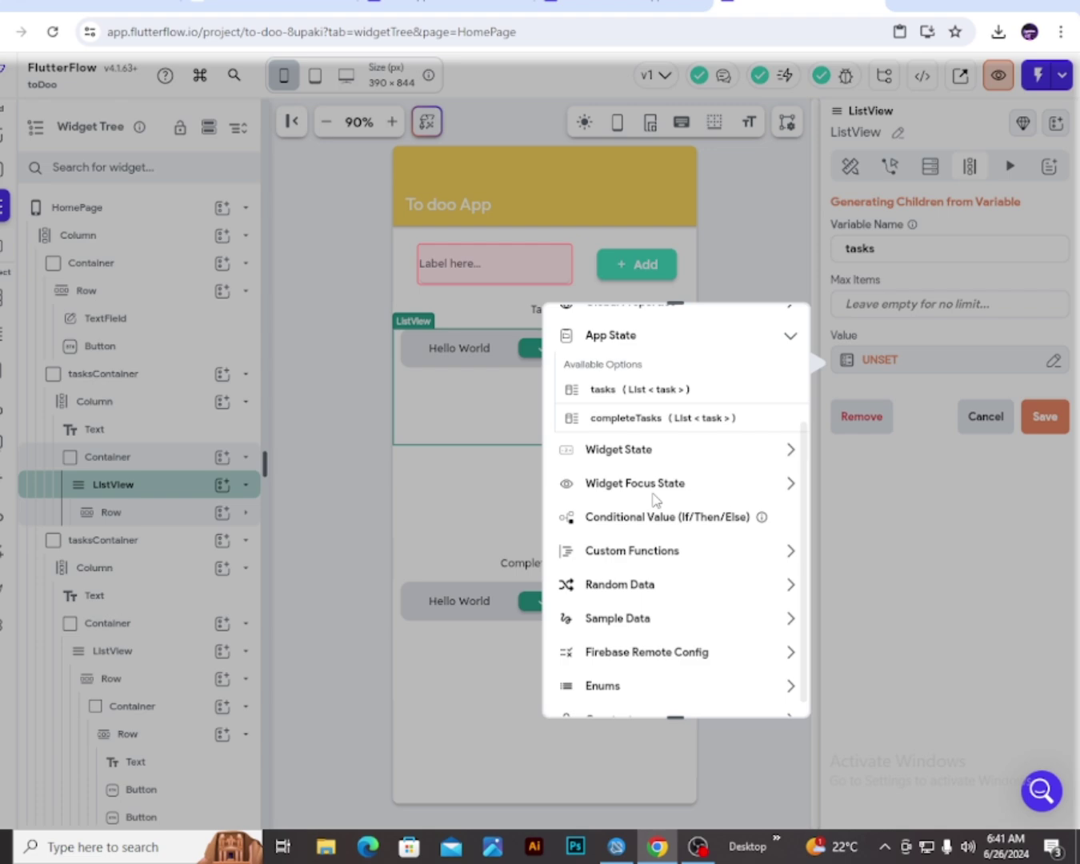
pyautogui.click(648, 391)
pyautogui.click(768, 694)
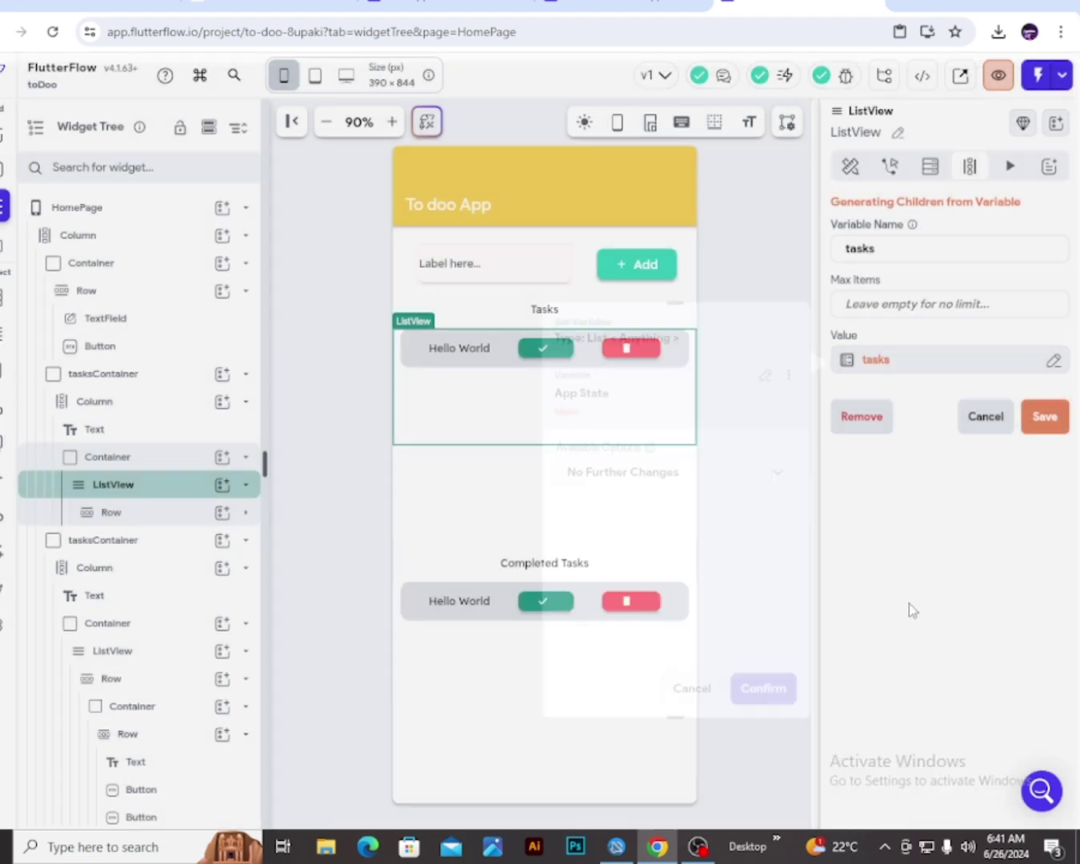
pyautogui.click(1044, 416)
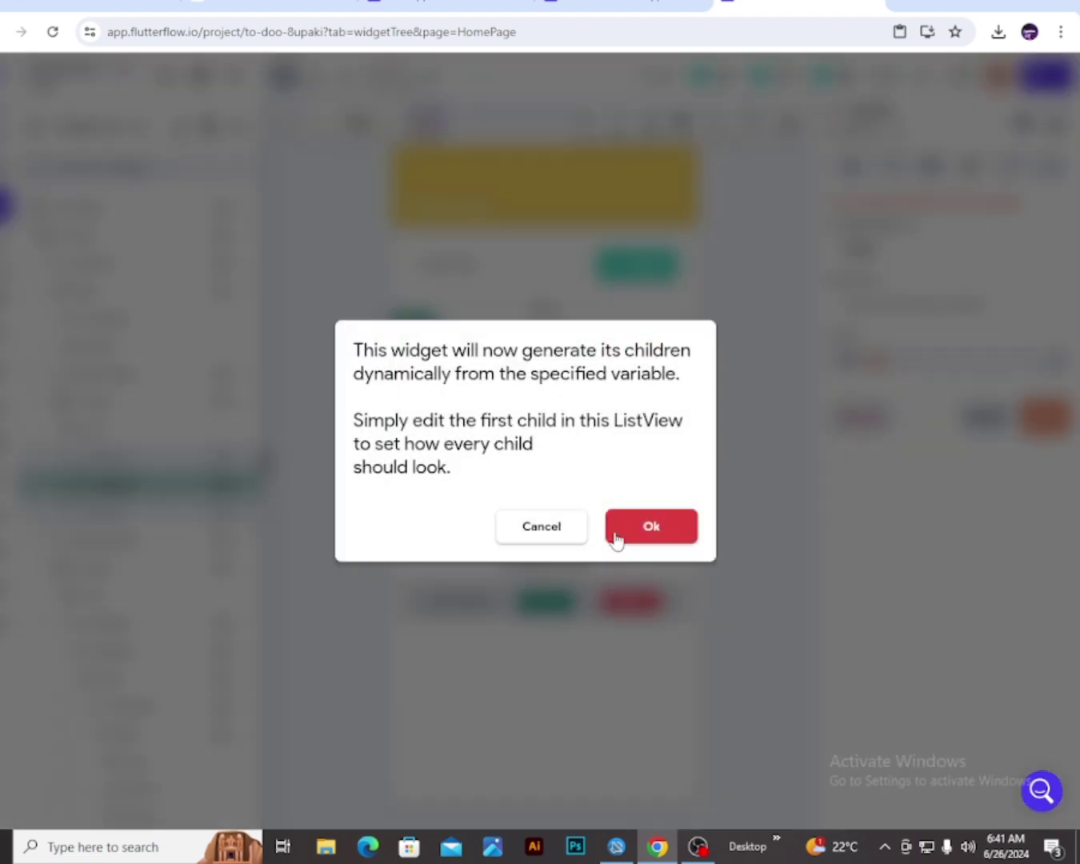
pyautogui.click(673, 534)
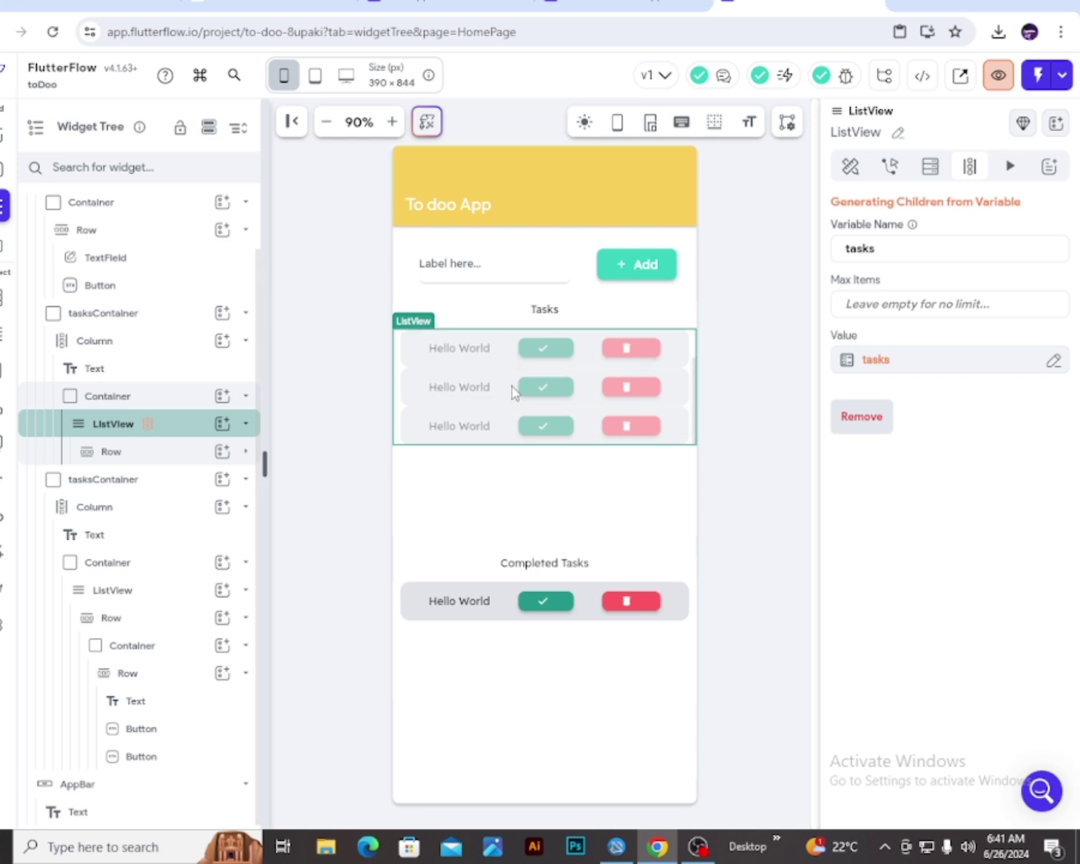
# Set the top padding of the row inside the Tasks ListView to 5
pyautogui.click(152, 452)
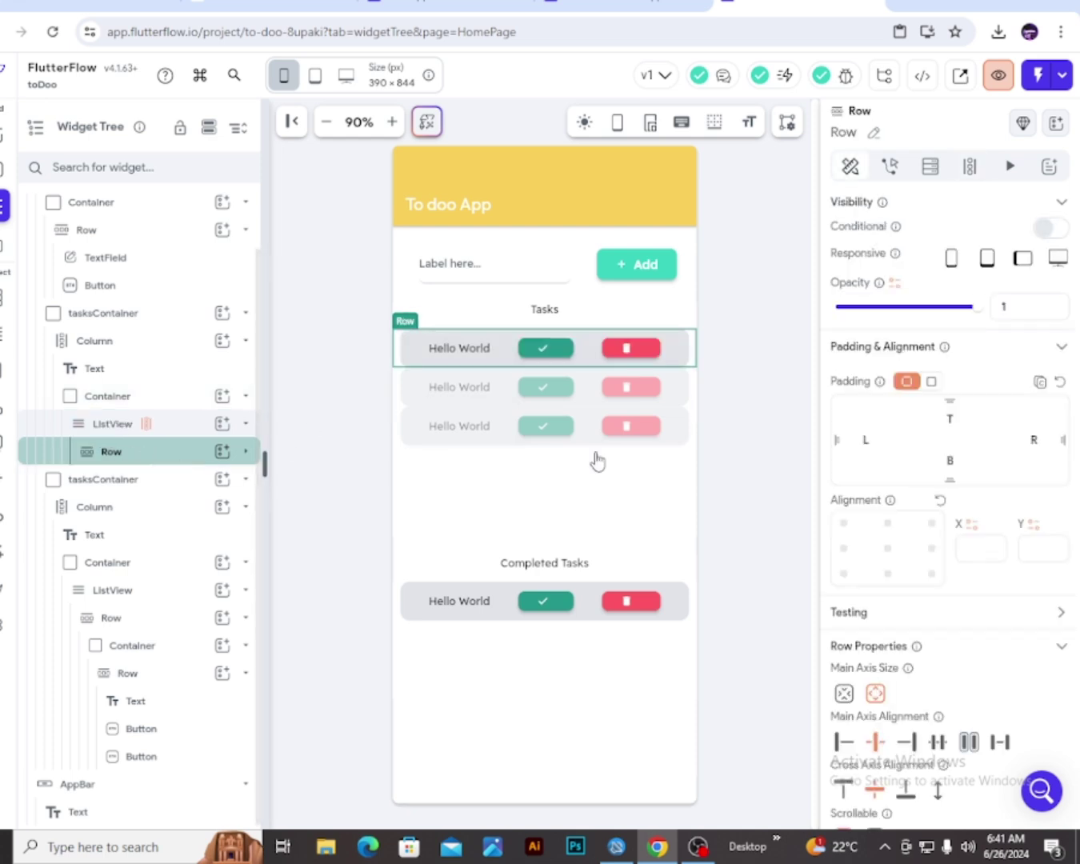
pyautogui.click(951, 421)
pyautogui.write('5')
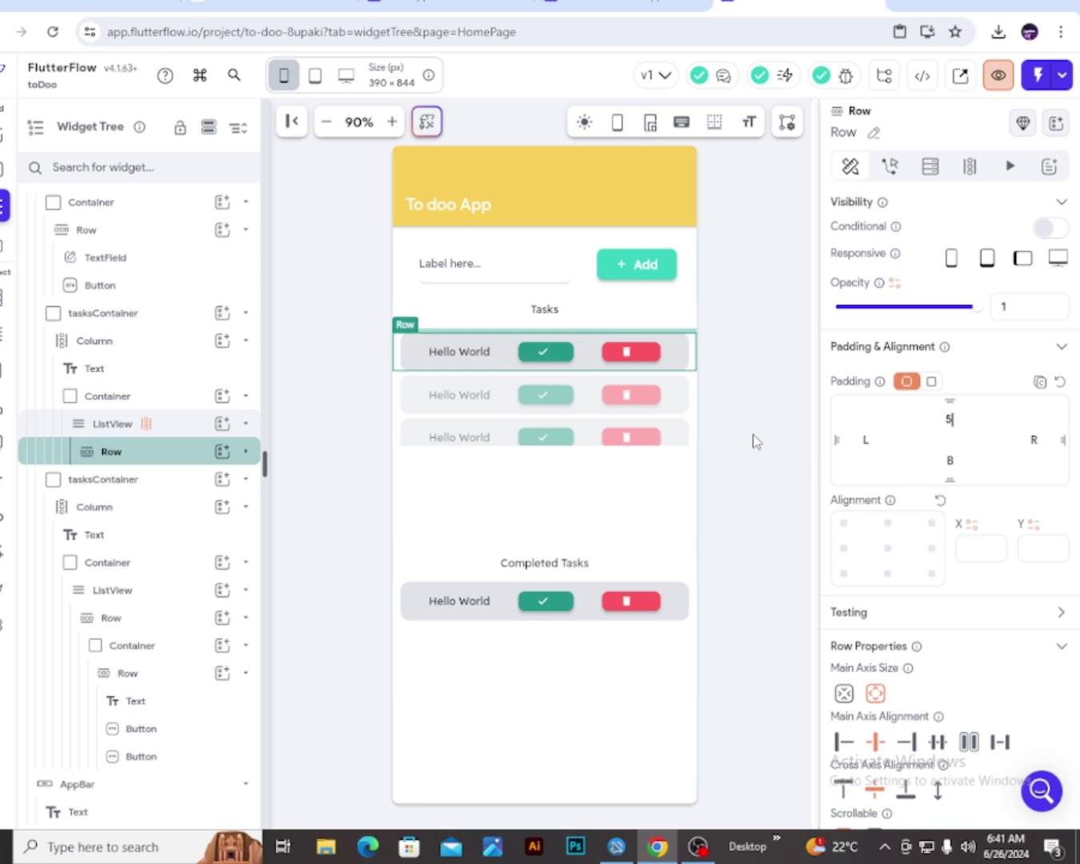
pyautogui.click(800, 384)
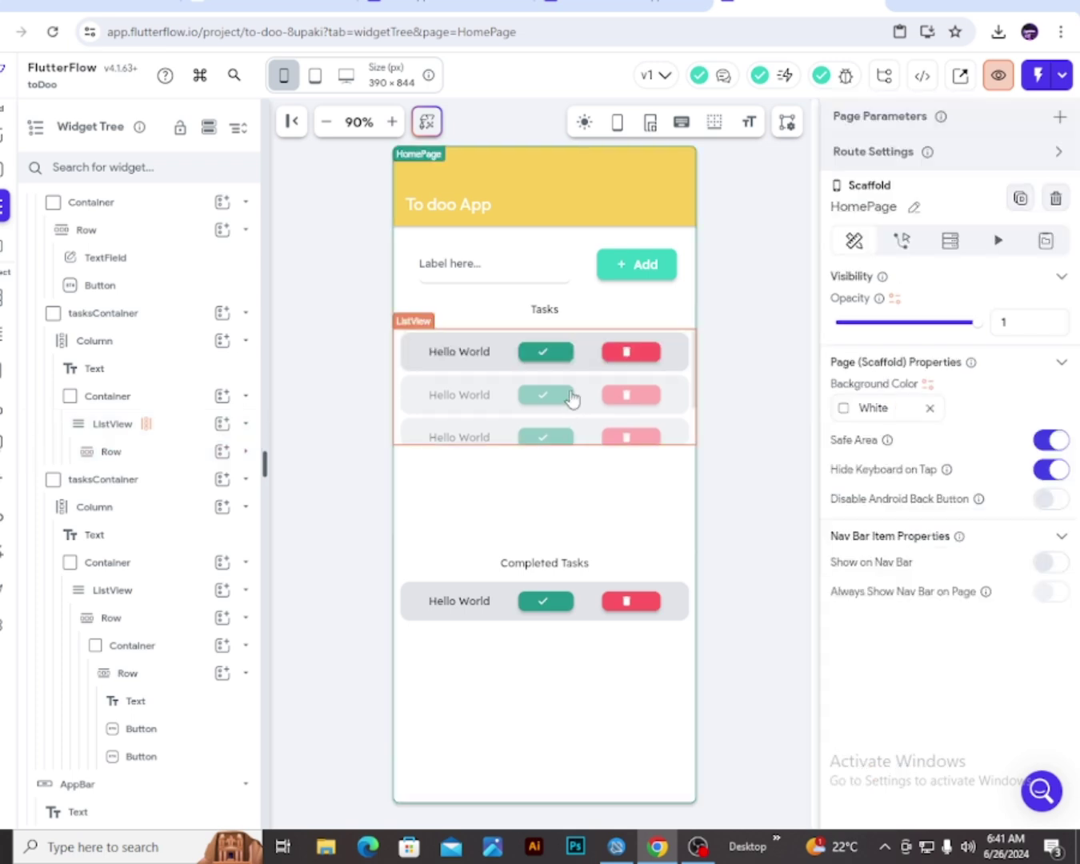
pyautogui.scroll(-1, 572, 398)
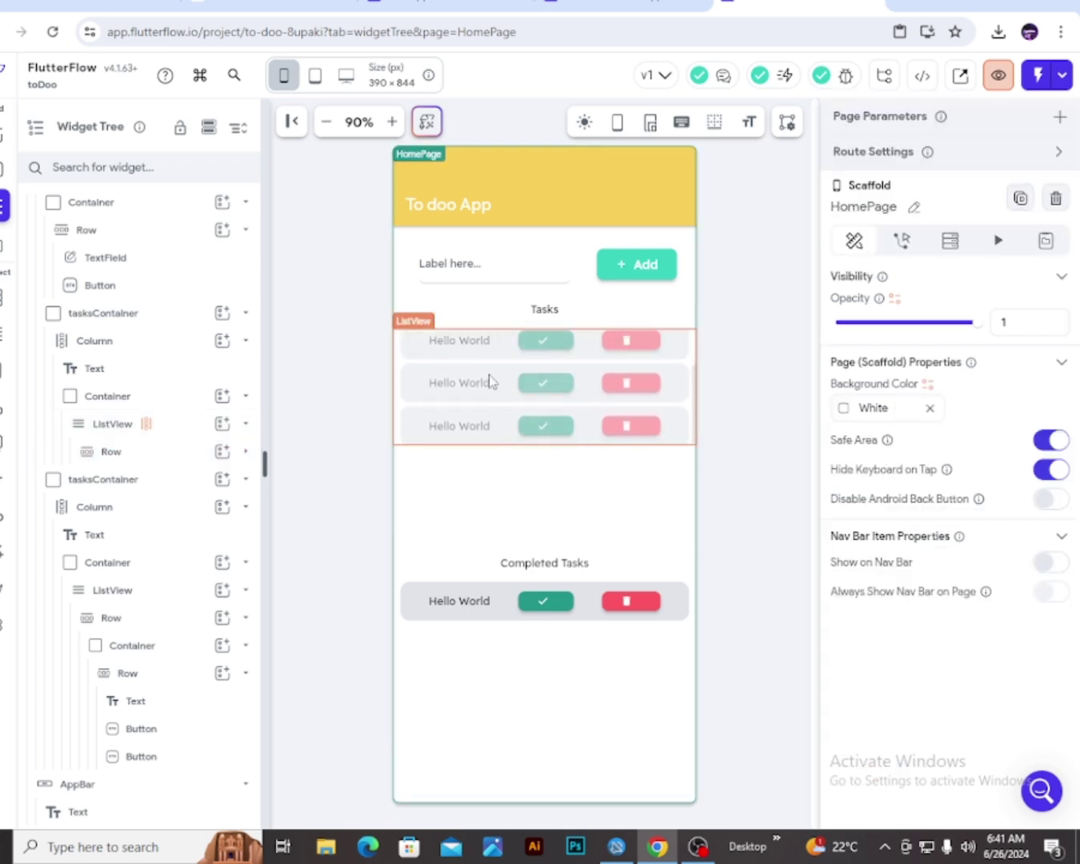
pyautogui.scroll(1, 536, 409)
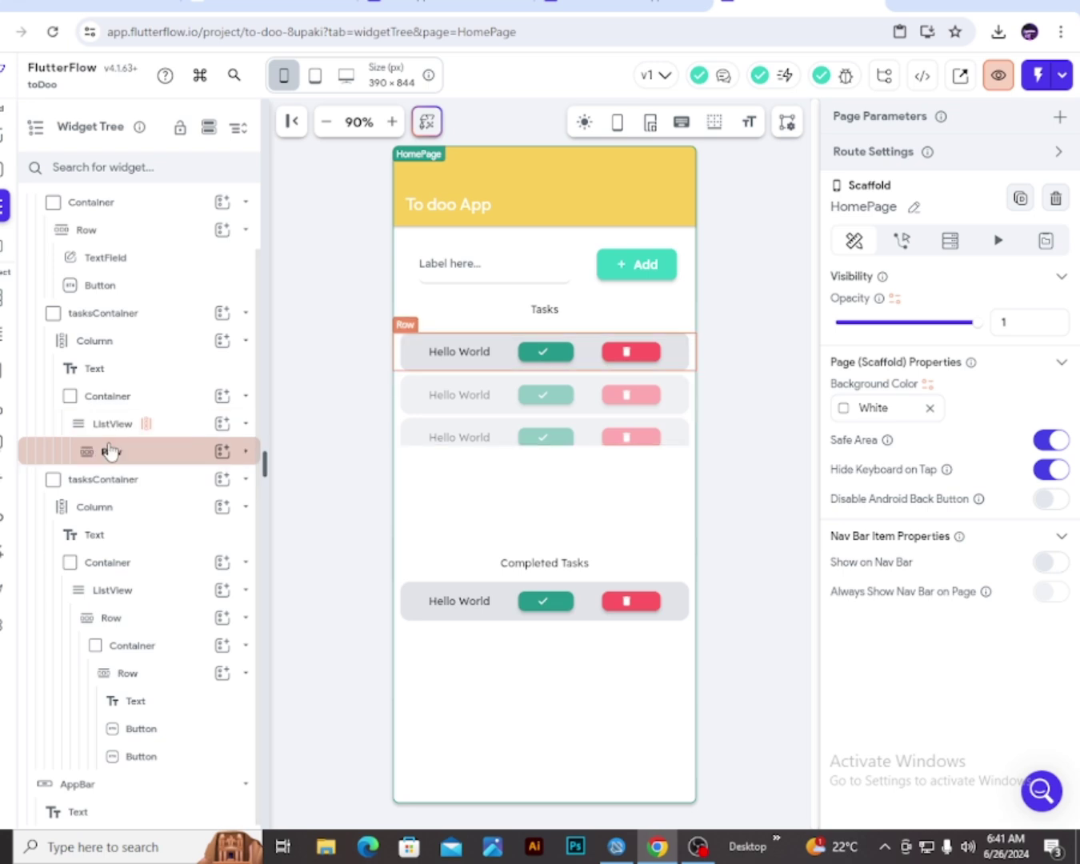
# Set the top padding of the row inside the Tasks ListView to 10
pyautogui.click(109, 451)
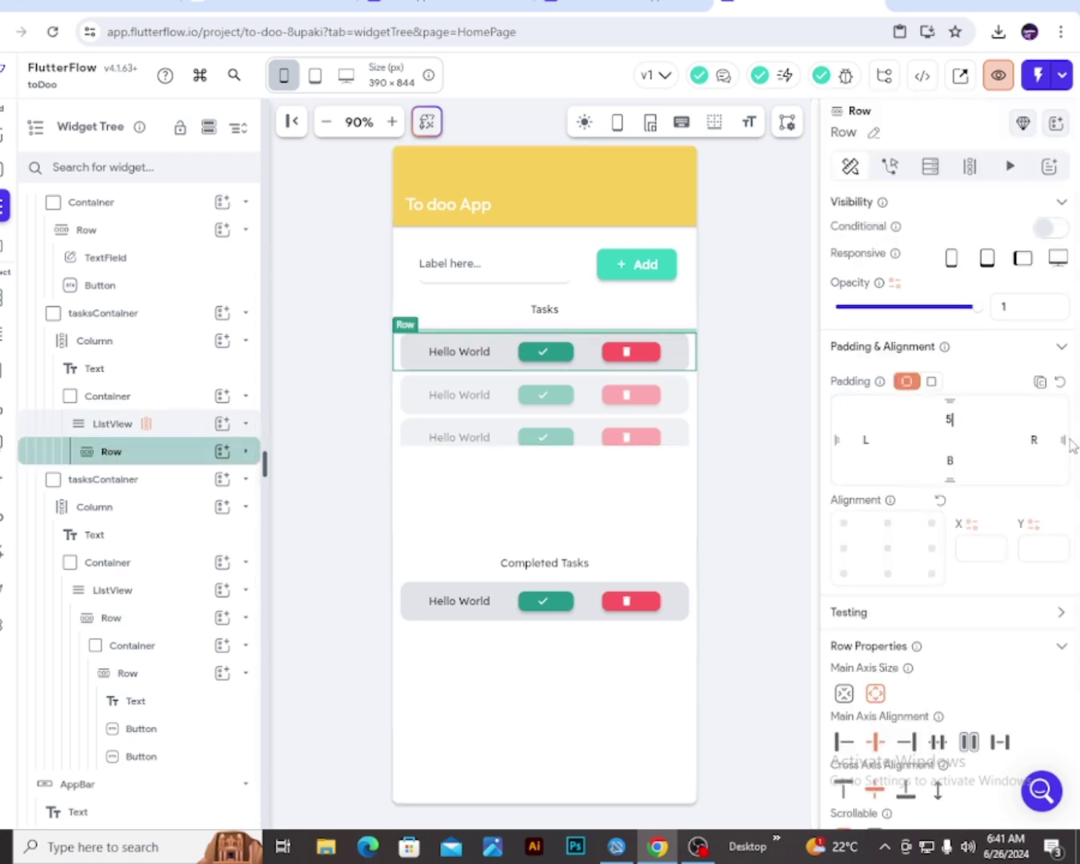
pyautogui.press('BackSpace')
pyautogui.write('10')
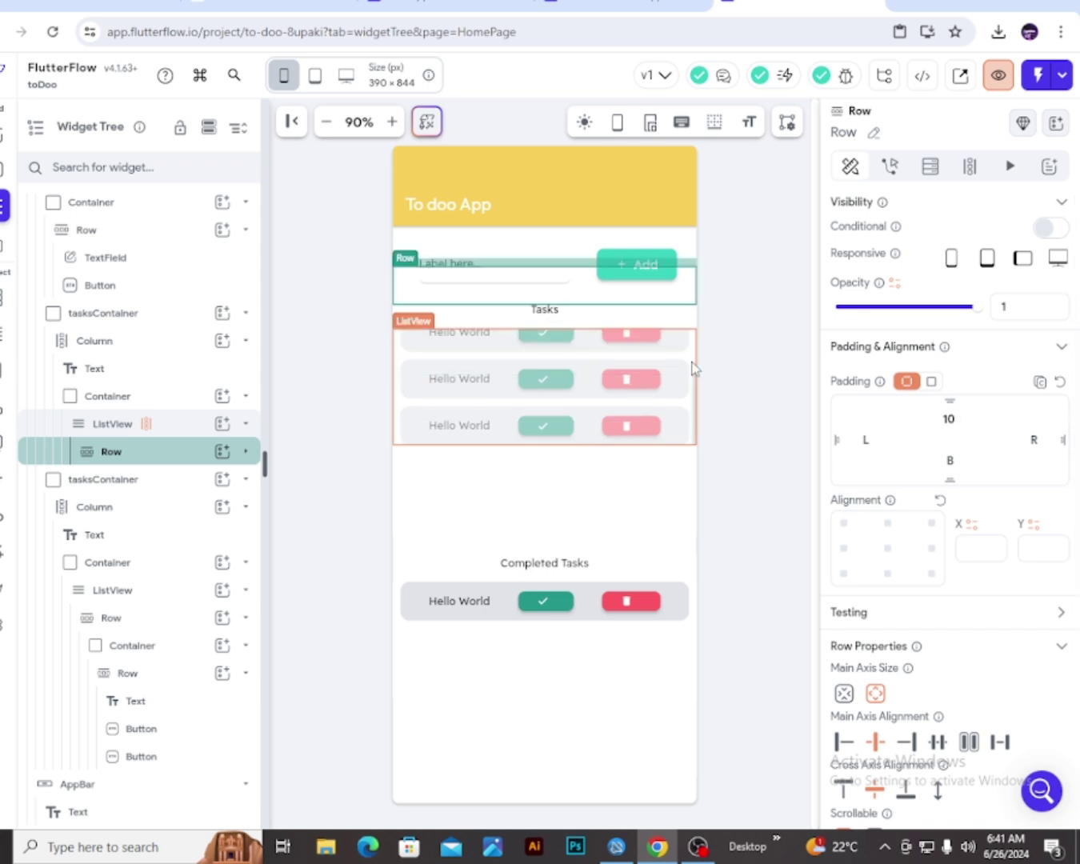
pyautogui.click(742, 378)
# Generate the Completed Tasks ListView's children dynamically from the completeTasks app state variable, using completeTasks as the variable name
pyautogui.click(552, 656)
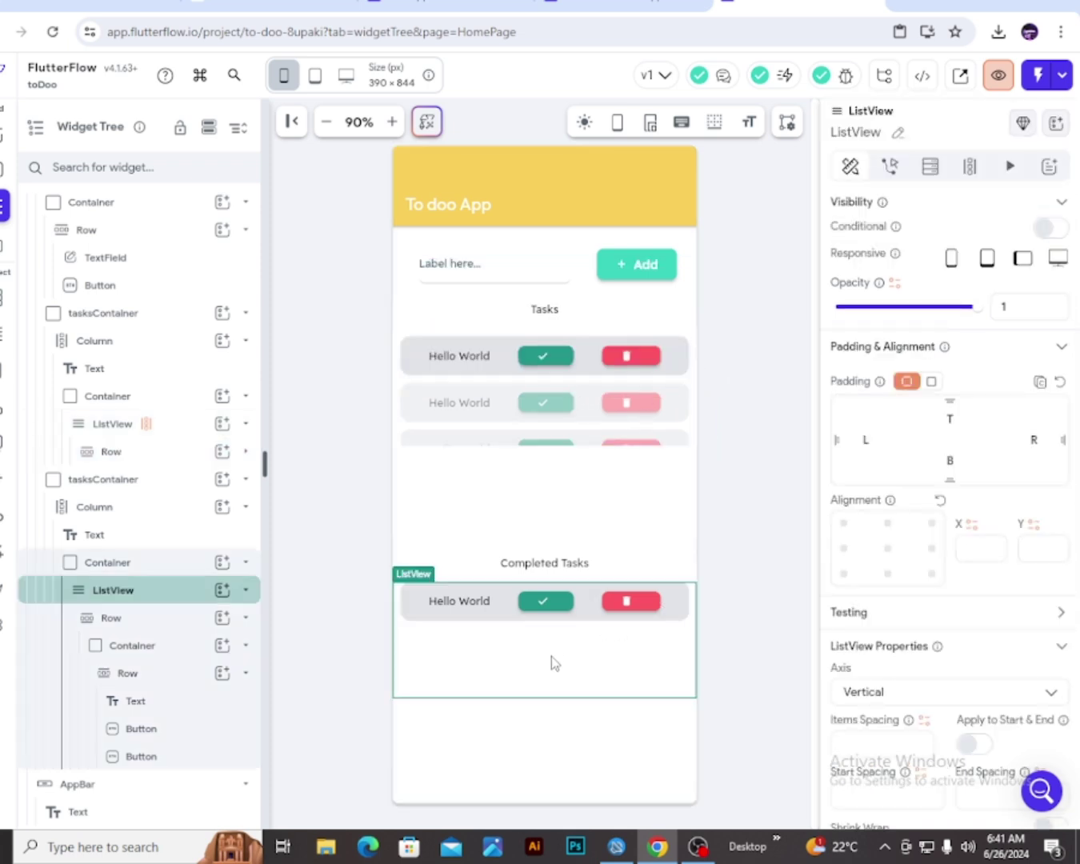
pyautogui.click(969, 166)
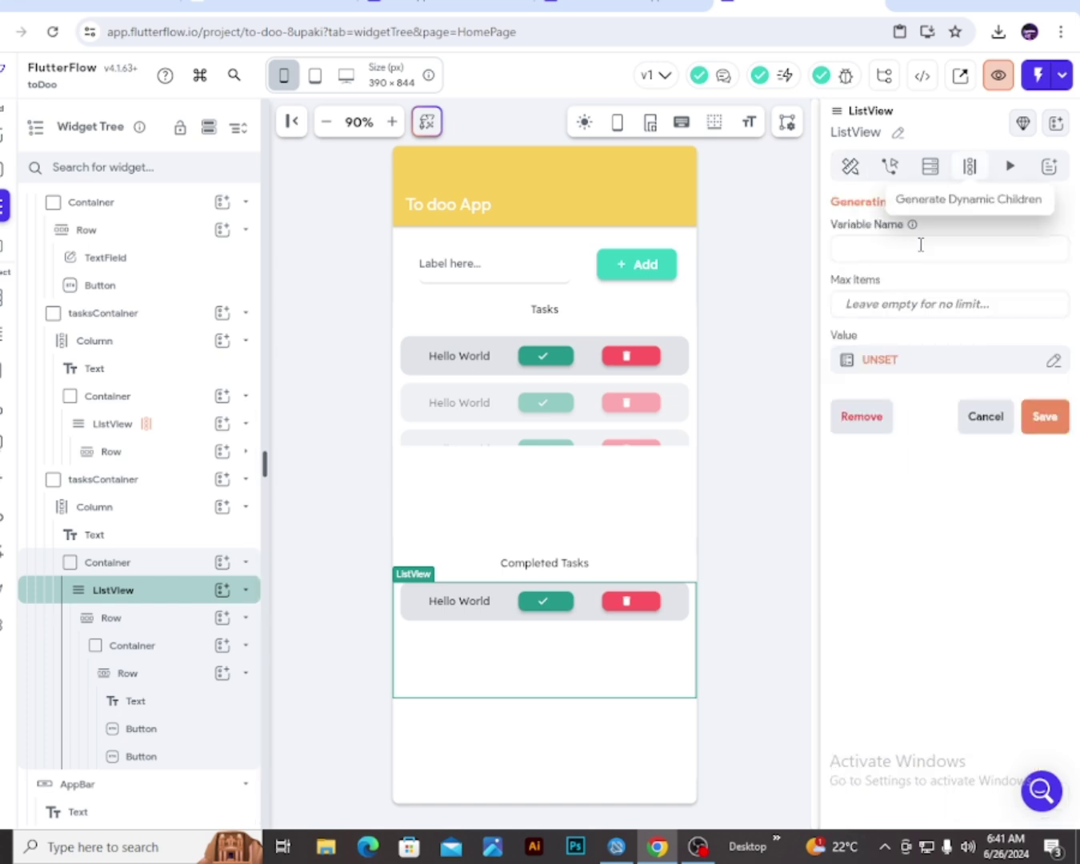
pyautogui.write('completeTasks')
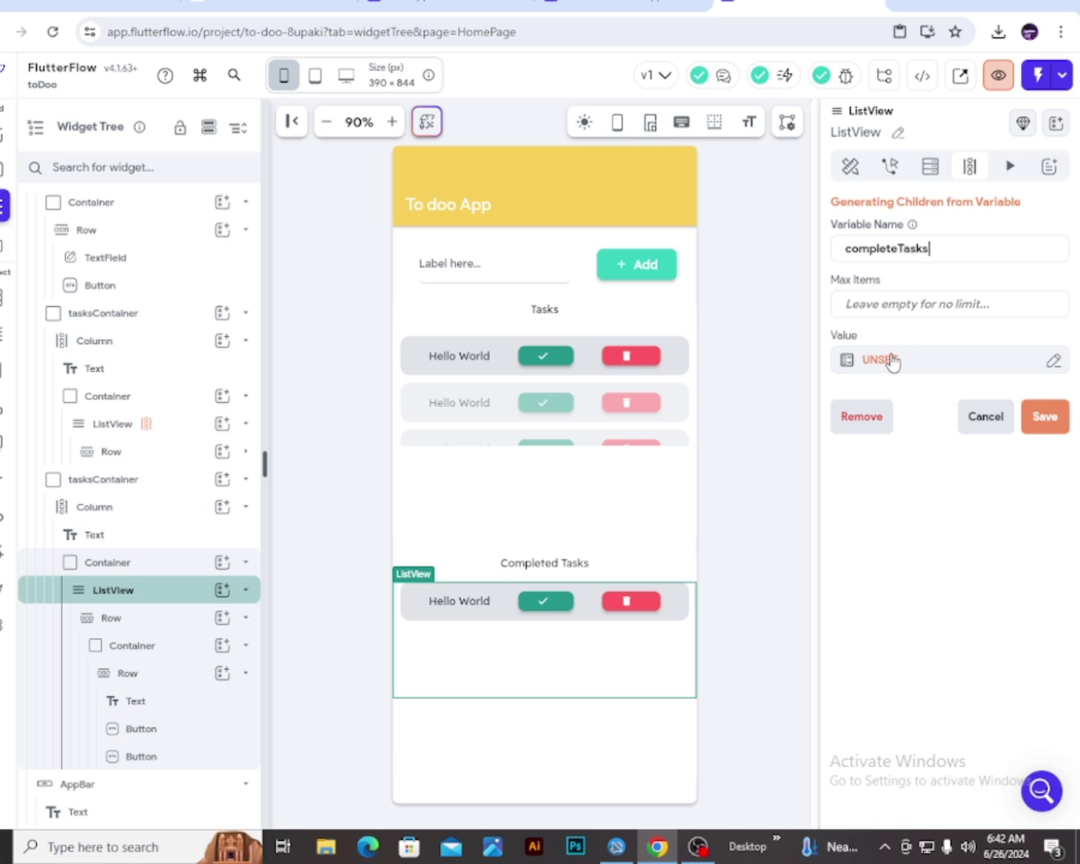
pyautogui.click(892, 363)
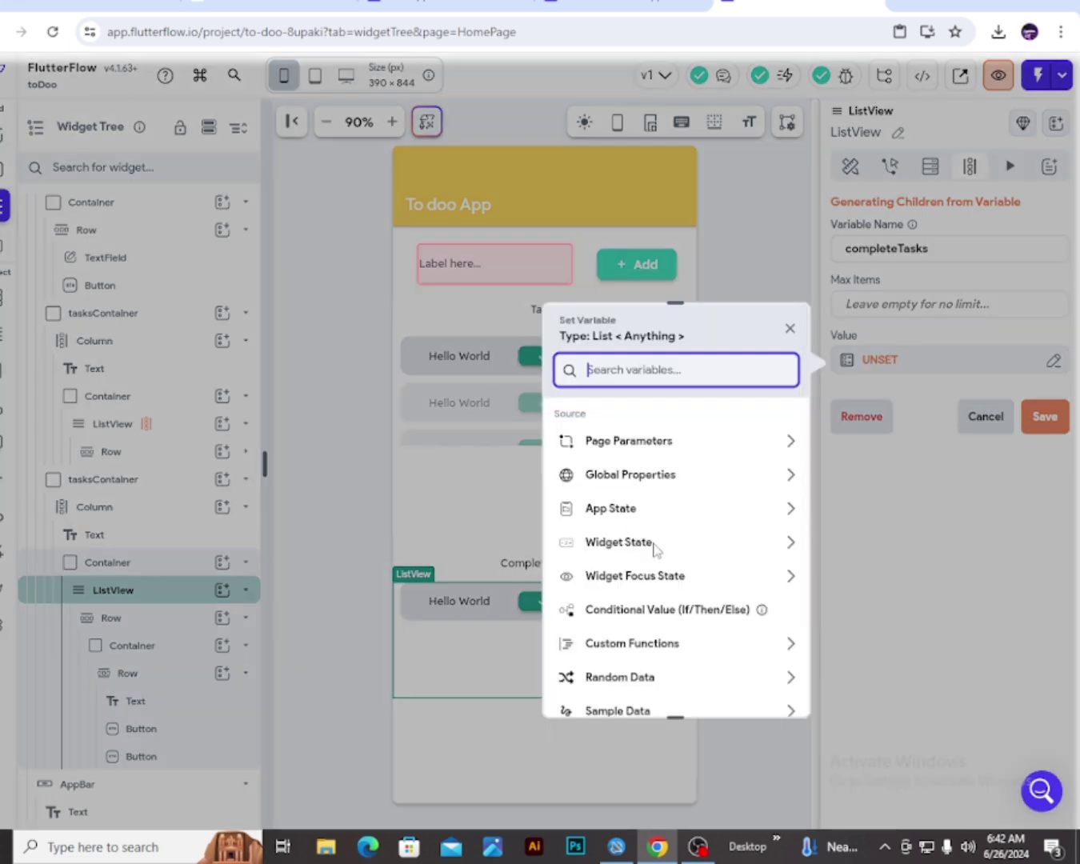
pyautogui.click(611, 508)
pyautogui.click(625, 655)
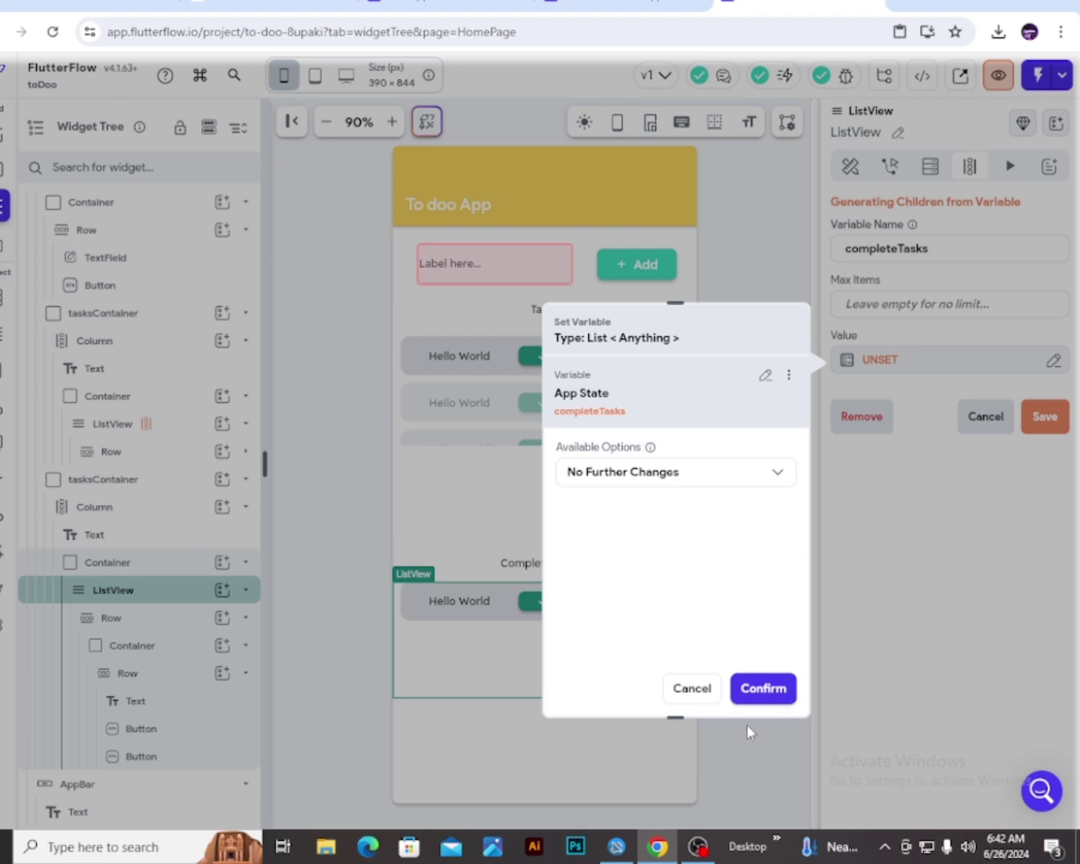
pyautogui.click(762, 689)
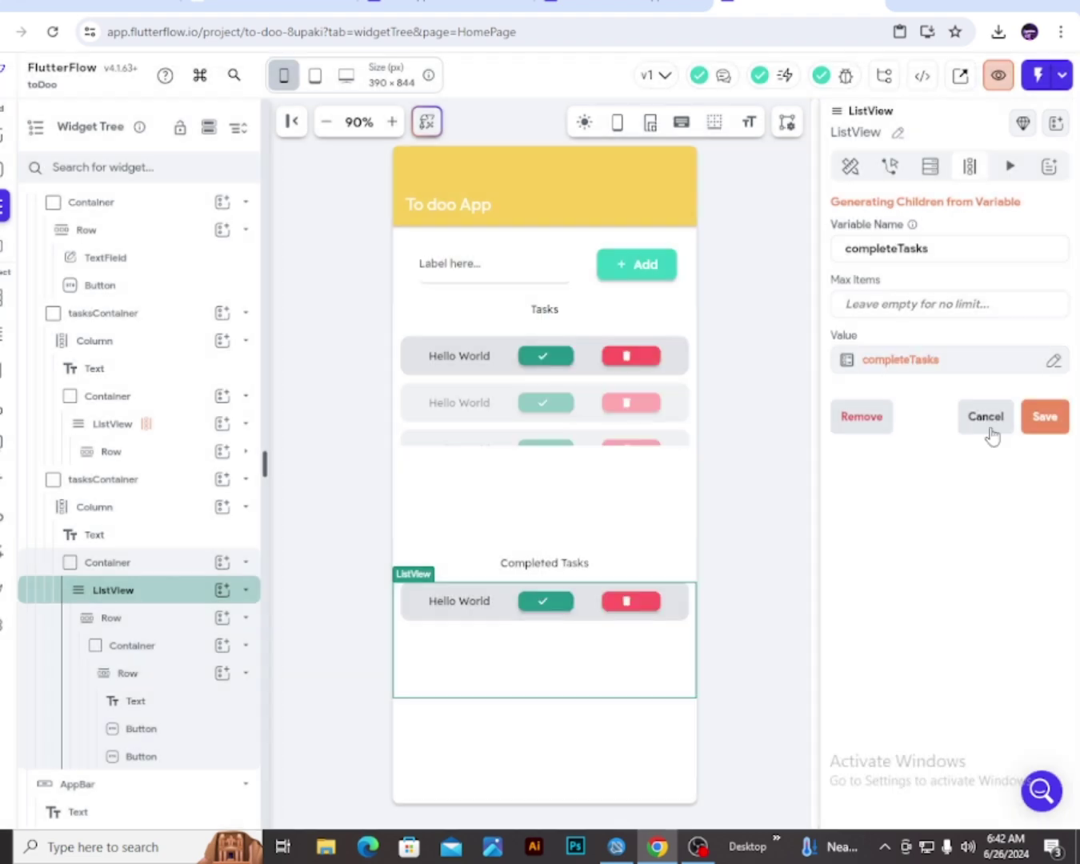
pyautogui.click(1043, 416)
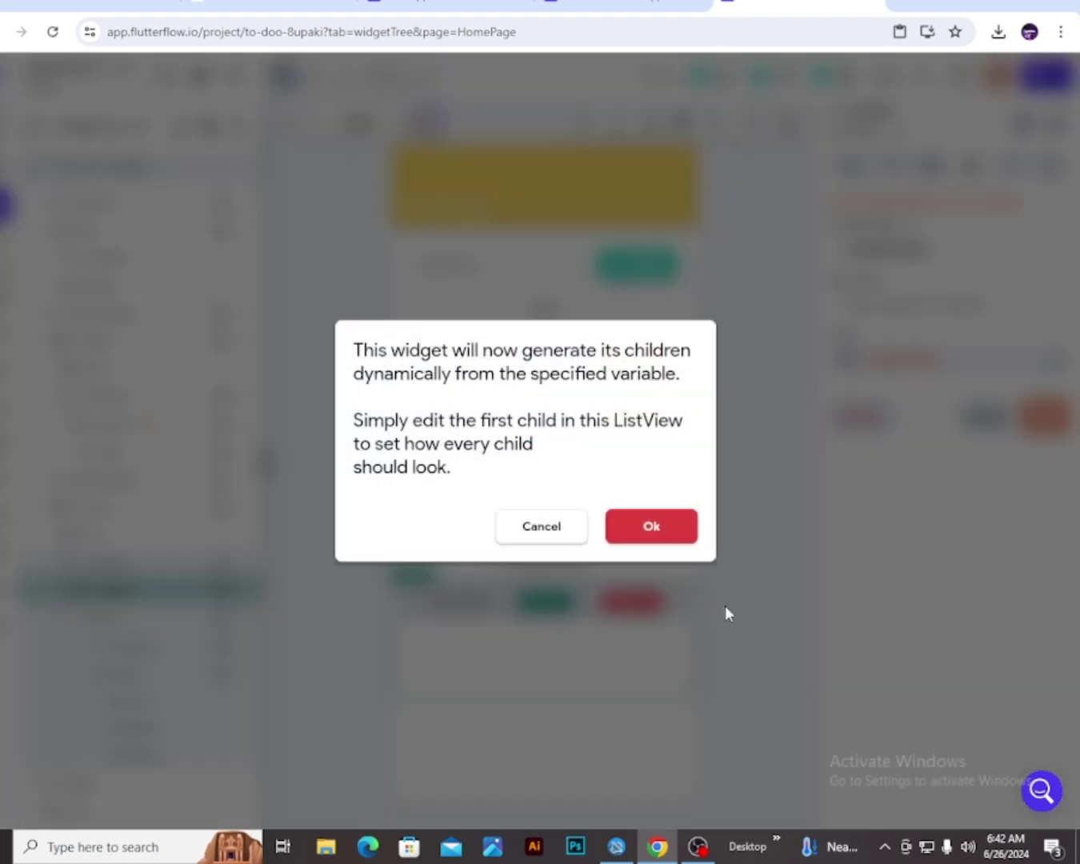
pyautogui.click(678, 531)
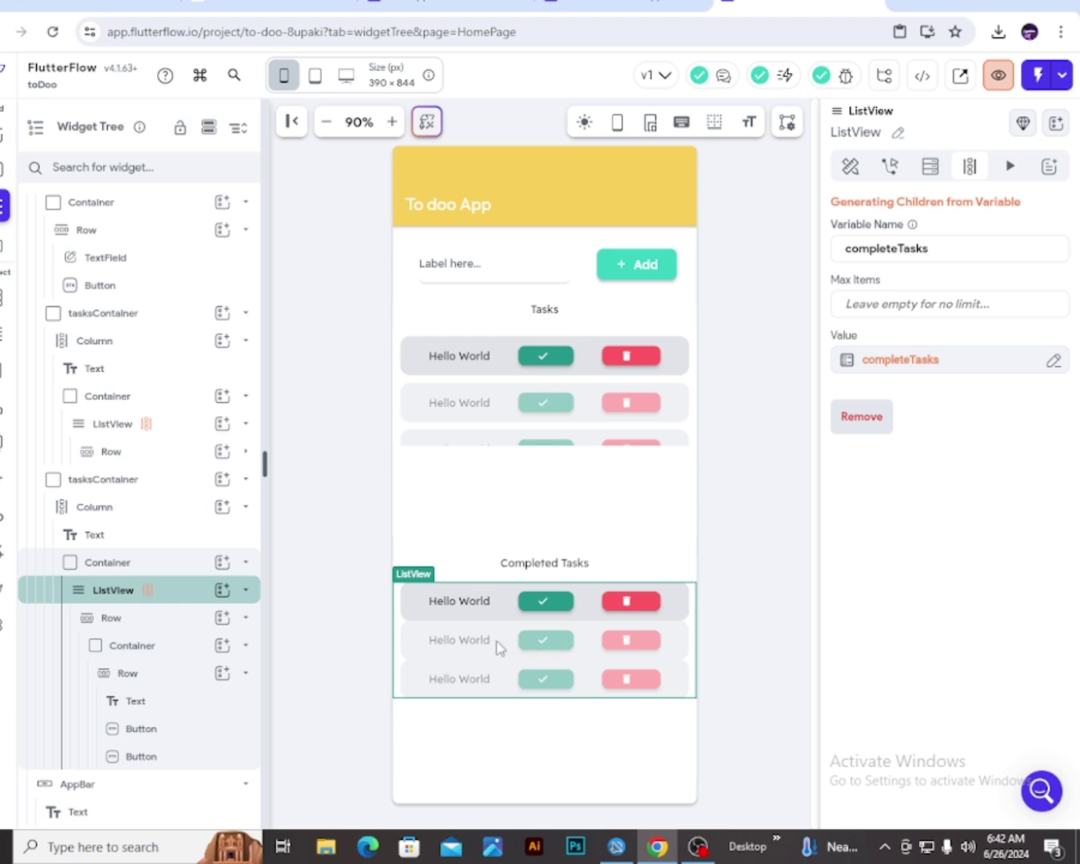
# Set the top padding of the row directly inside the Completed Tasks ListView to 10
pyautogui.click(124, 621)
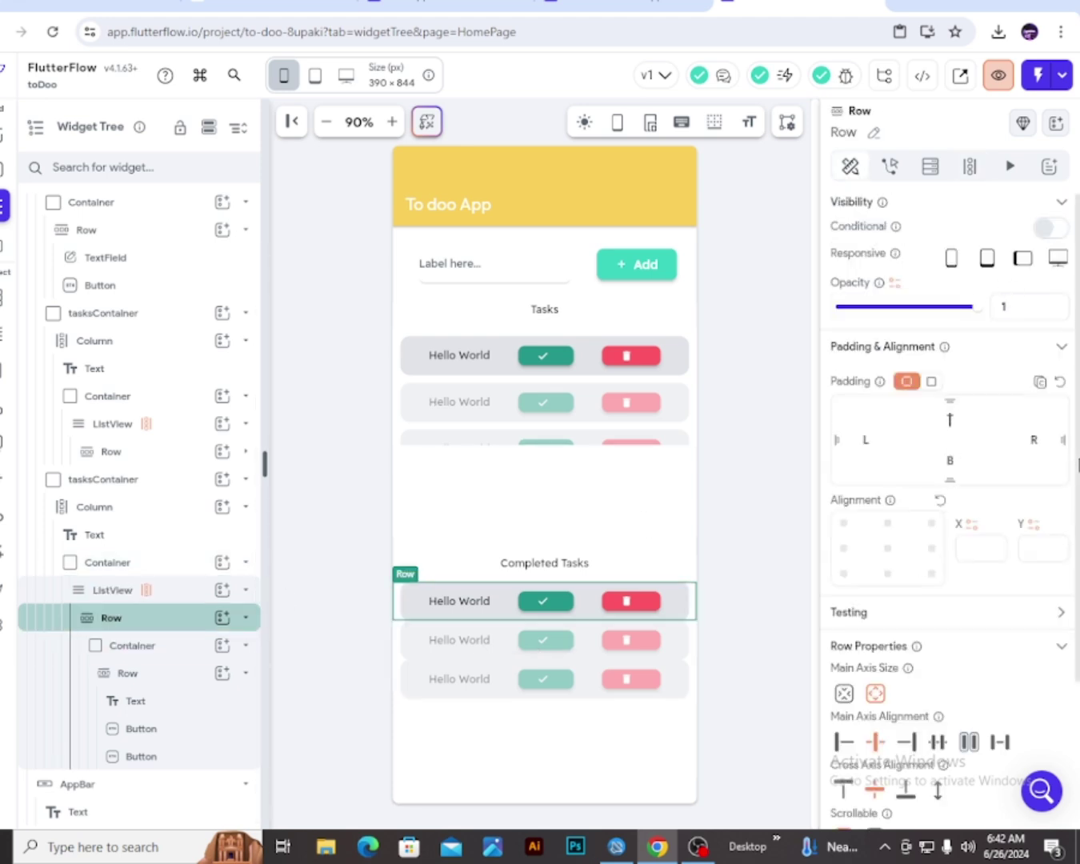
pyautogui.click(949, 419)
pyautogui.write('10')
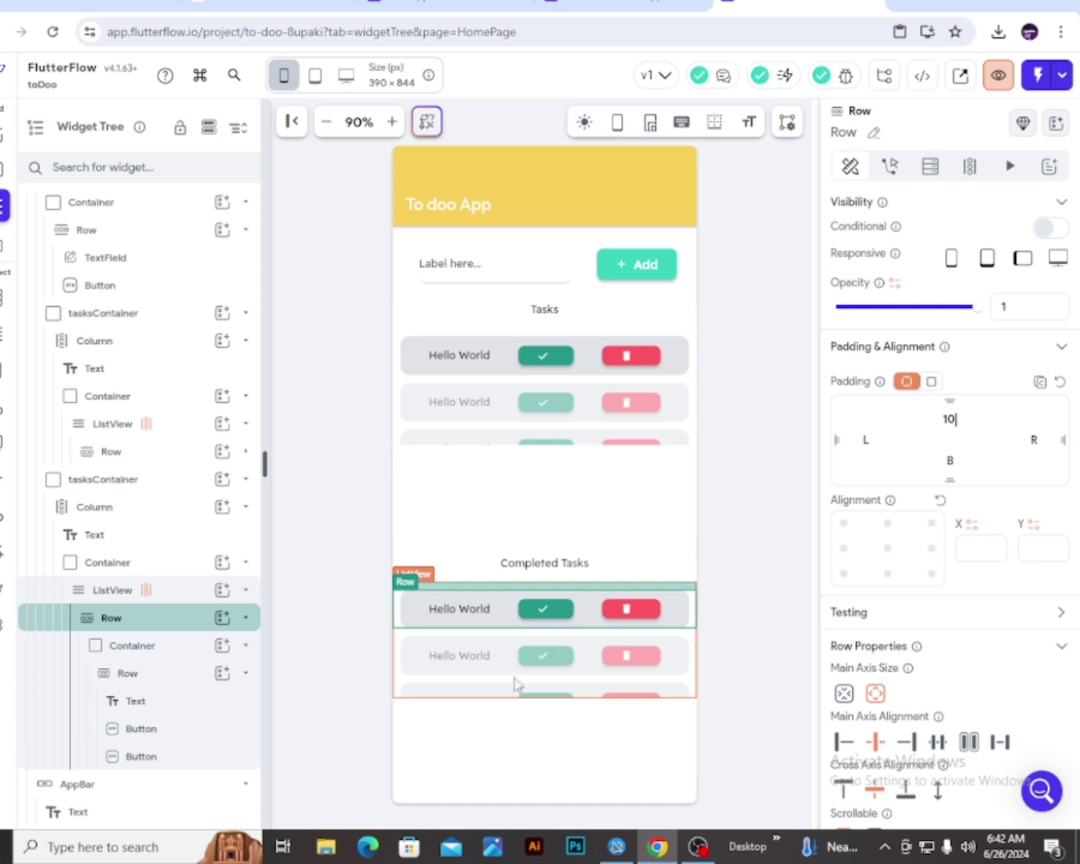
pyautogui.click(751, 482)
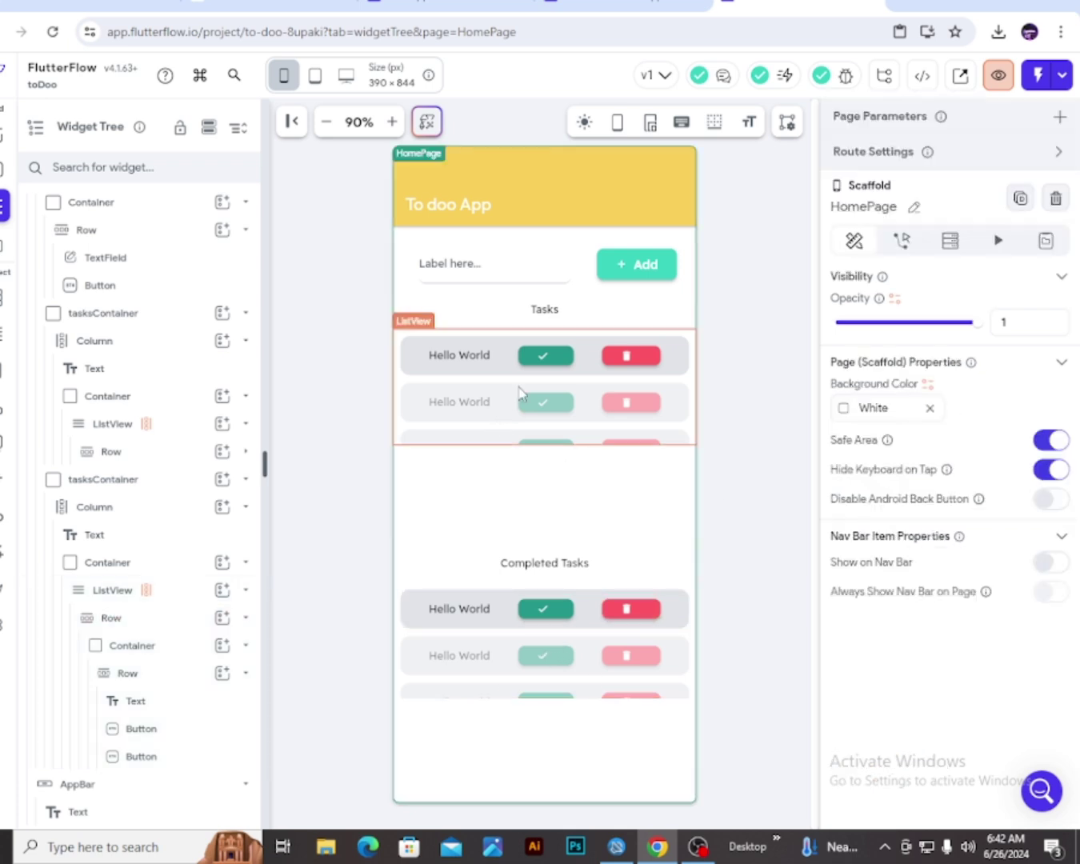
# Bind the text in the Tasks ListView row to the tasks item's taskInstruction data structure field
pyautogui.scroll(-1, 520, 393)
pyautogui.scroll(1, 519, 392)
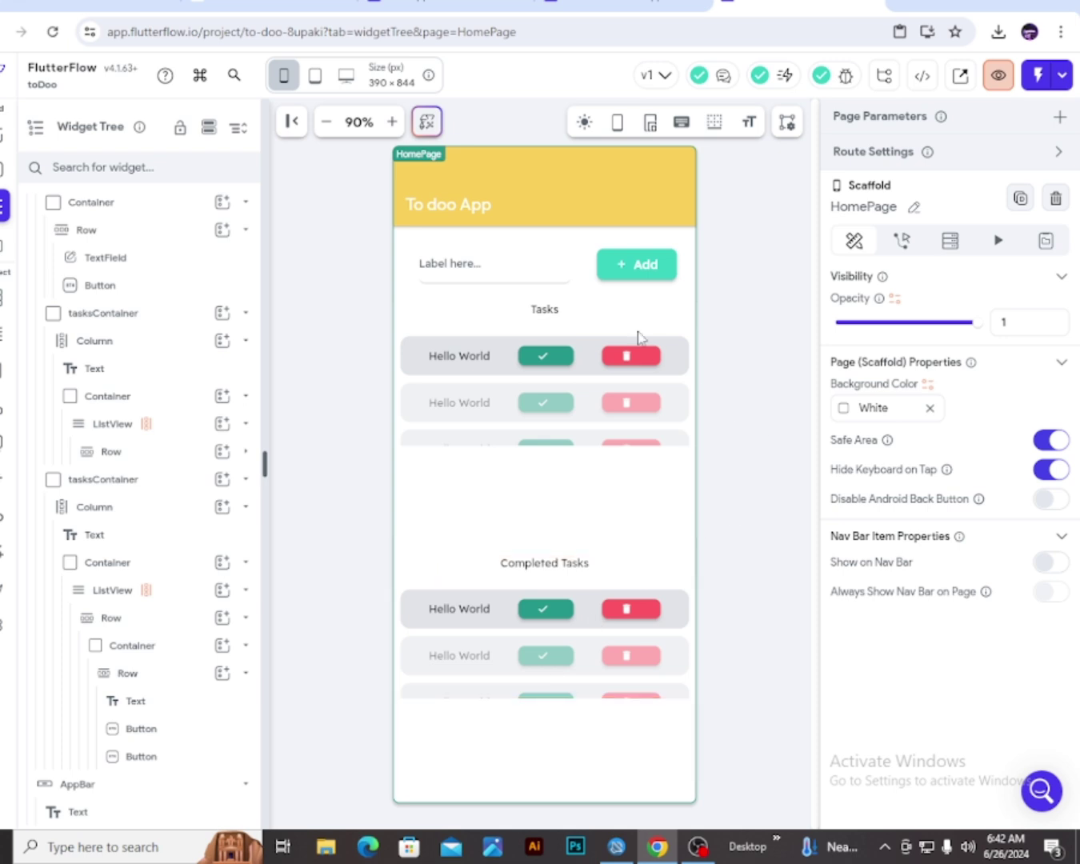
pyautogui.click(464, 360)
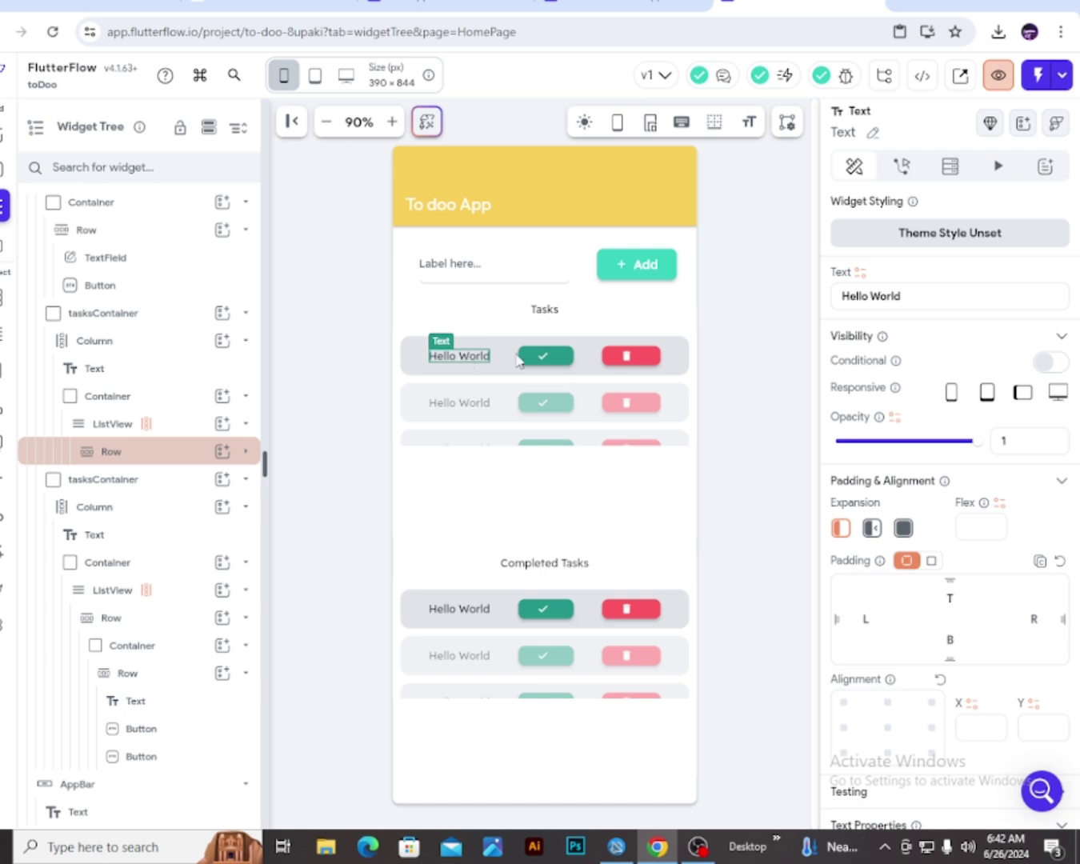
pyautogui.click(859, 274)
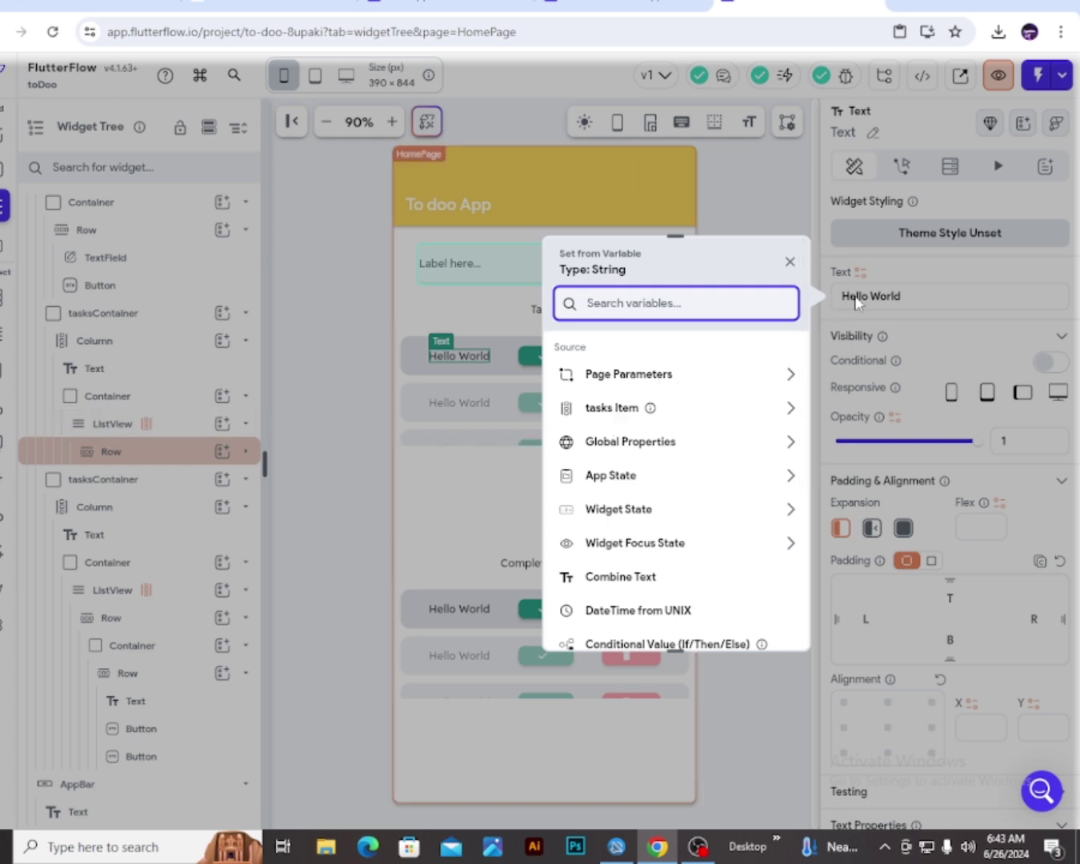
pyautogui.click(619, 409)
pyautogui.click(624, 391)
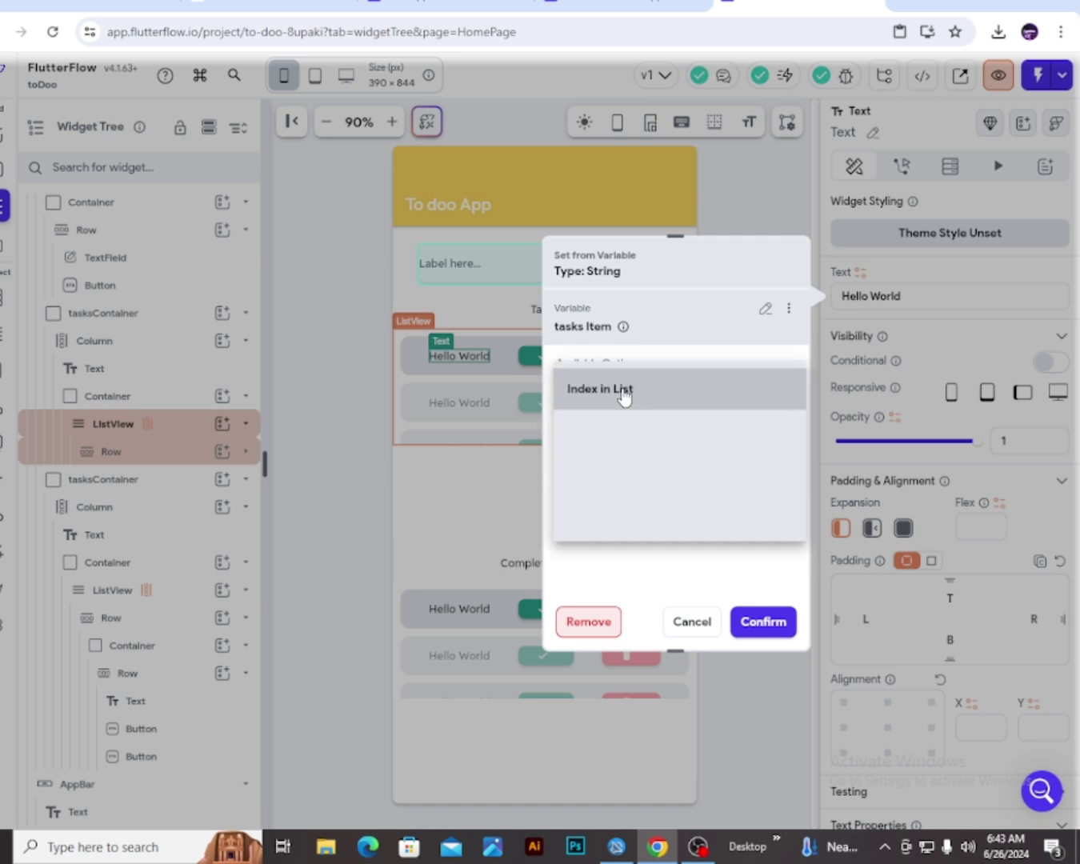
pyautogui.click(659, 354)
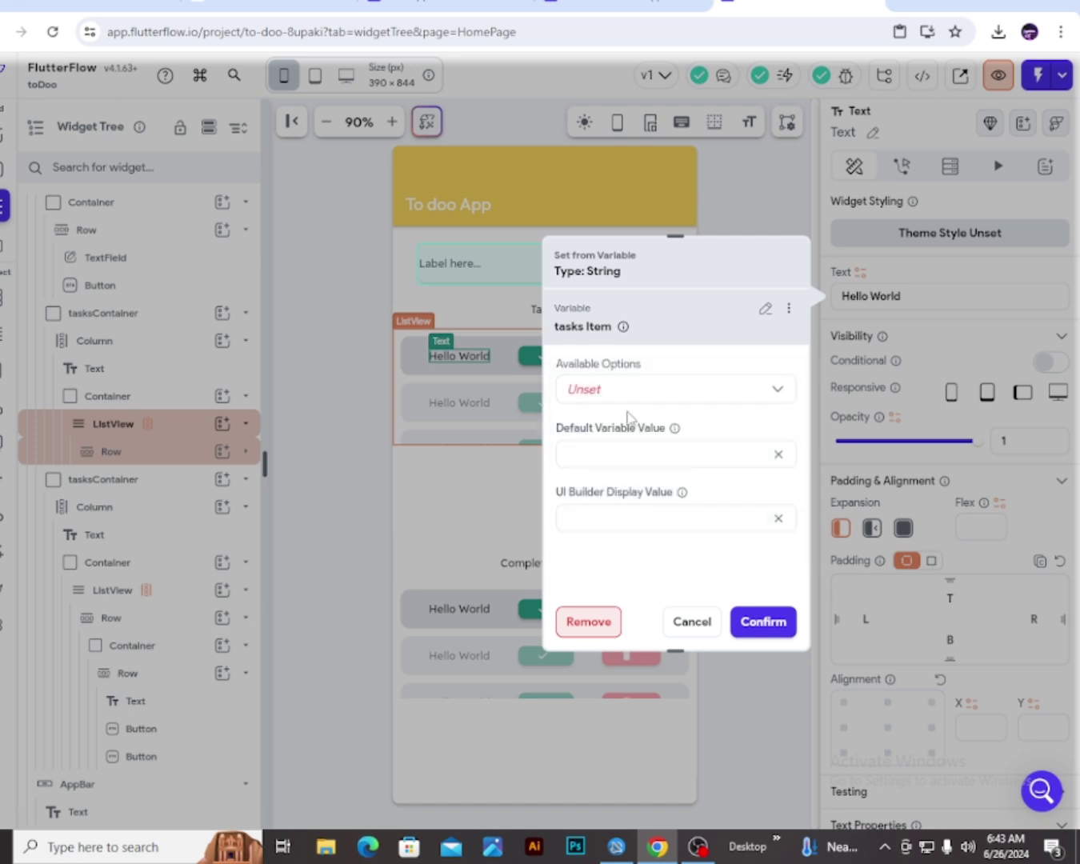
pyautogui.click(619, 388)
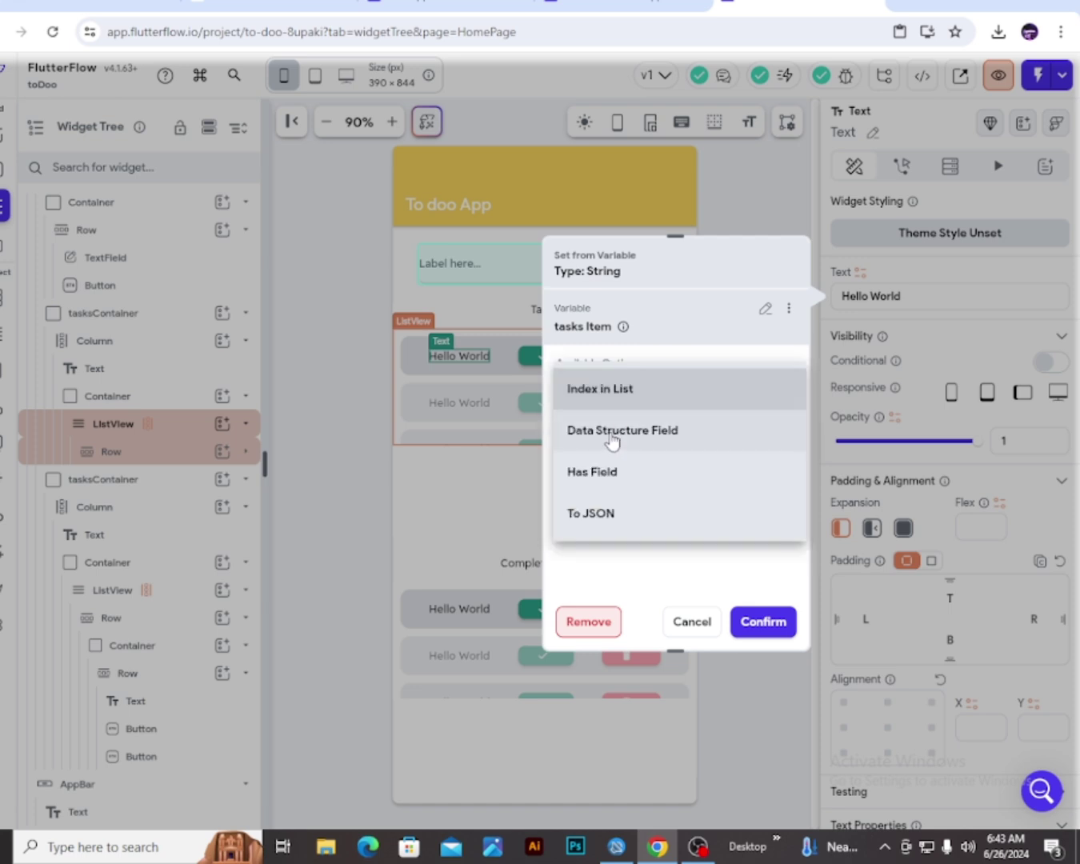
pyautogui.click(612, 436)
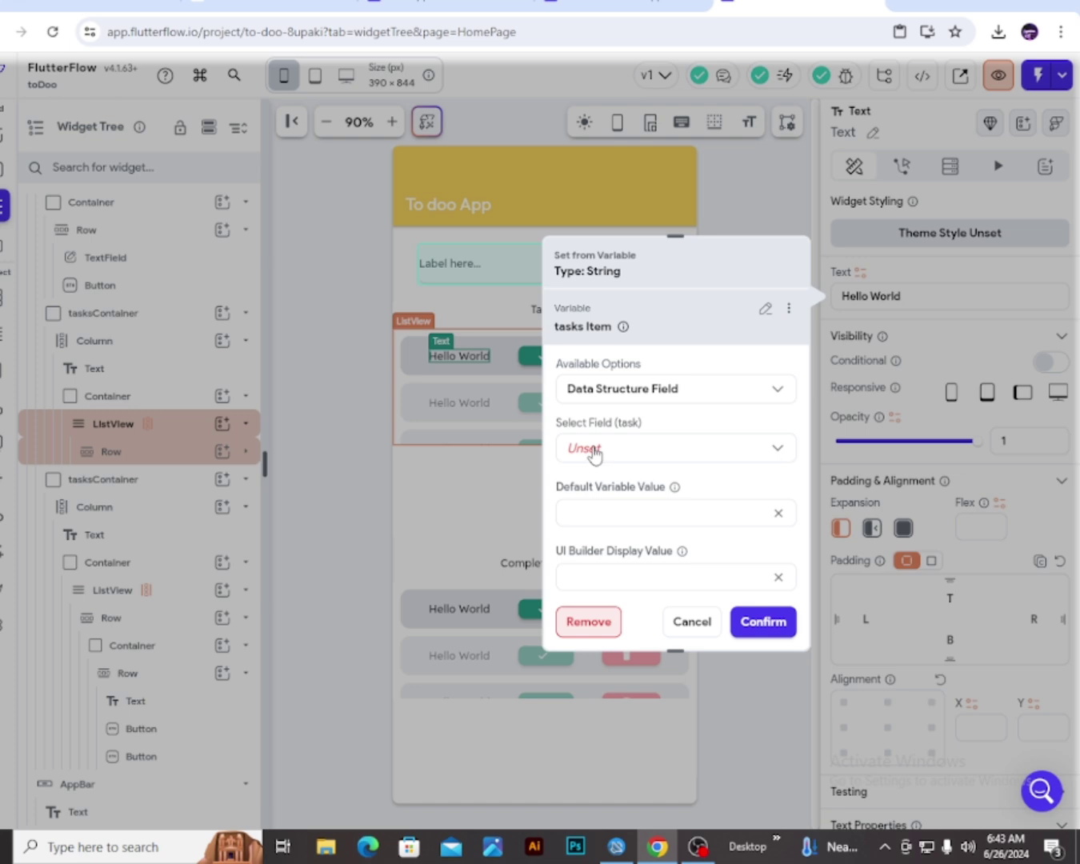
pyautogui.click(594, 454)
pyautogui.click(624, 495)
pyautogui.scroll(-1, 704, 488)
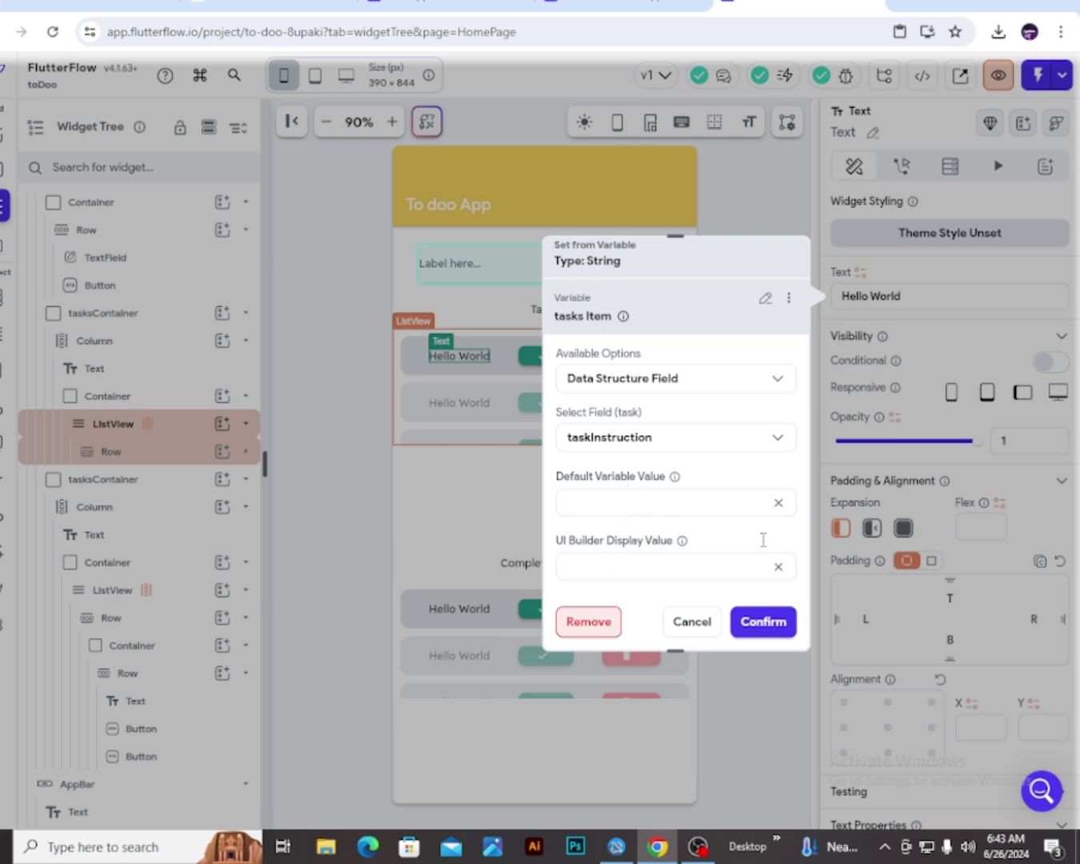
pyautogui.click(611, 570)
pyautogui.click(766, 621)
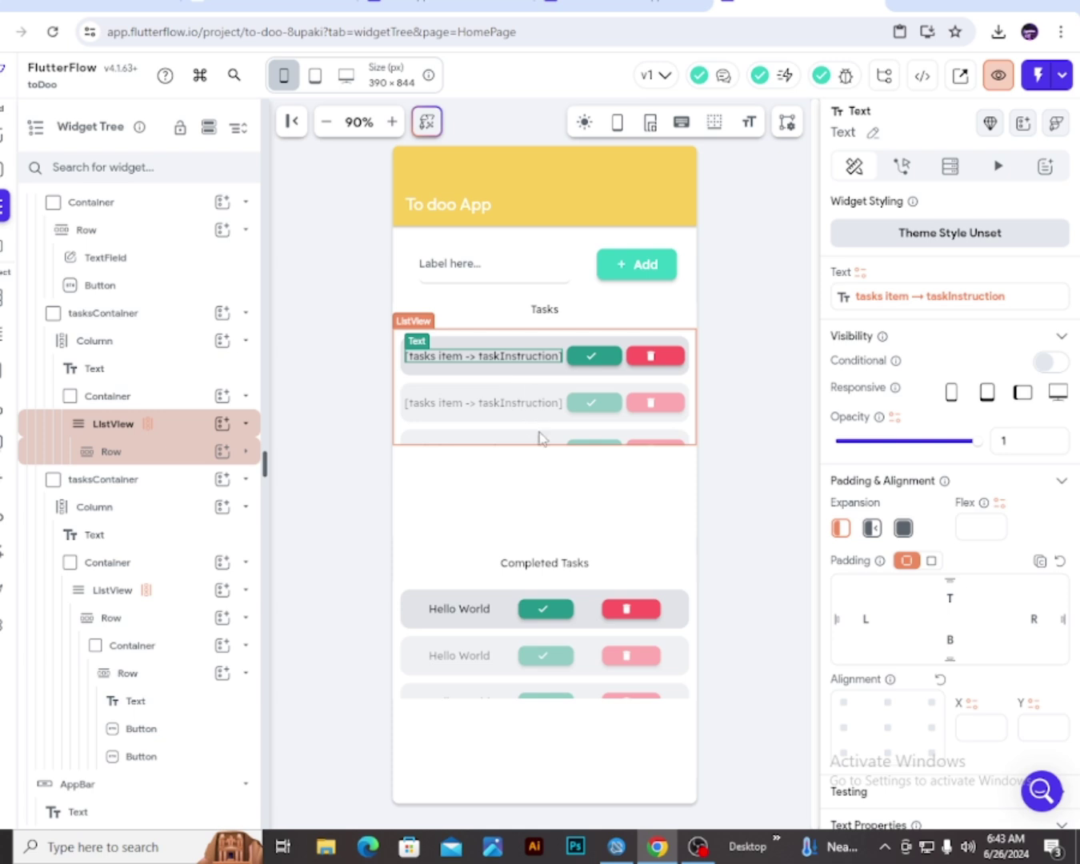
# Bind the text in the Completed Tasks ListView row to the completeTasks item's taskInstruction data structure field
pyautogui.click(452, 609)
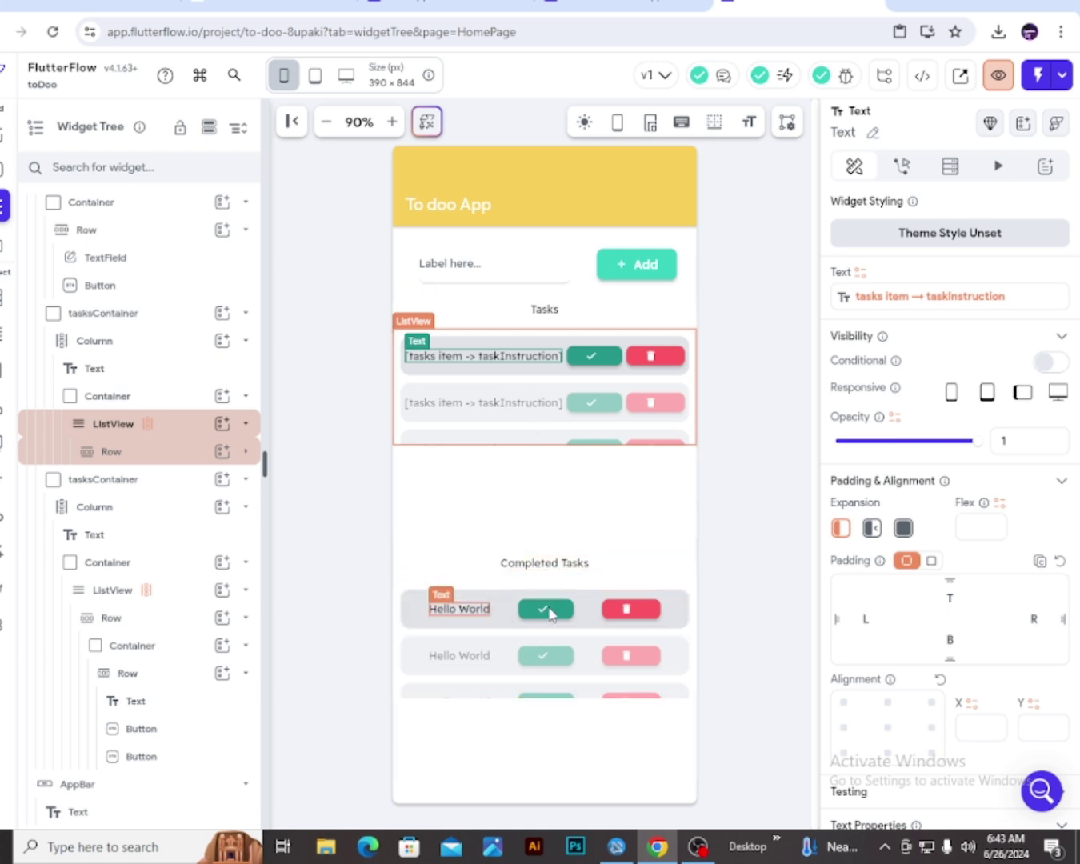
pyautogui.click(860, 273)
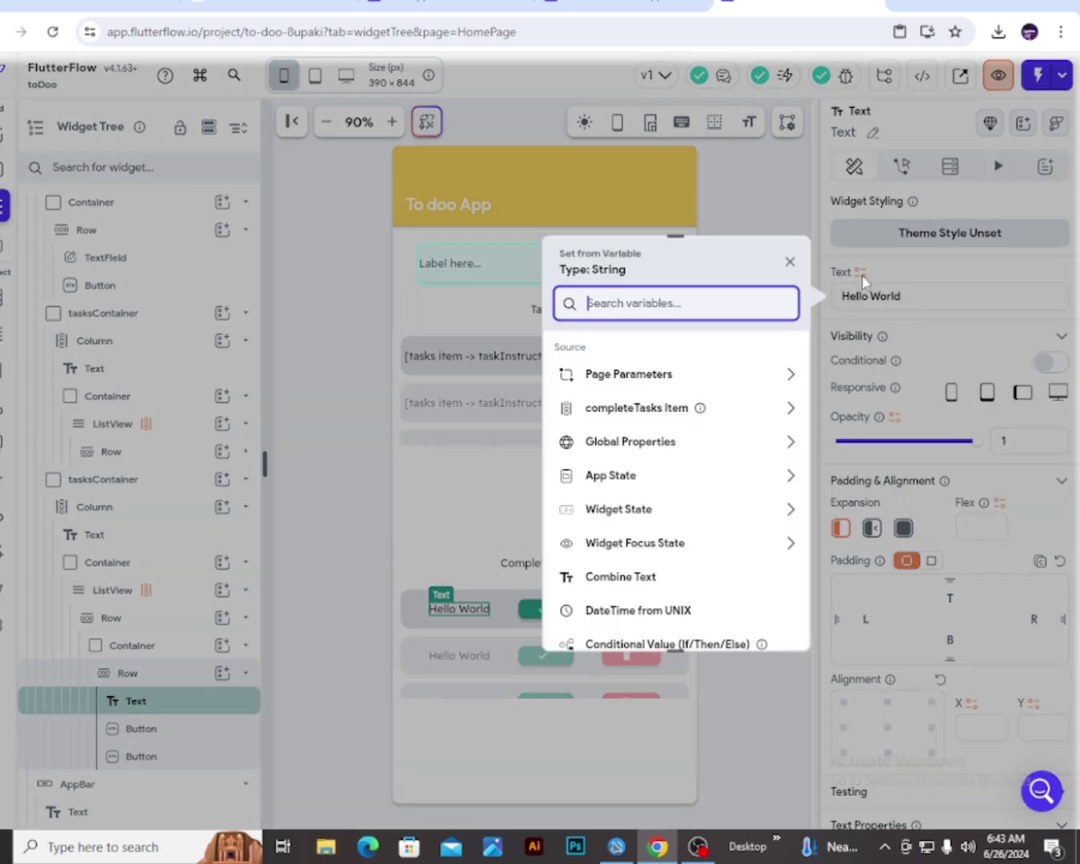
pyautogui.click(651, 415)
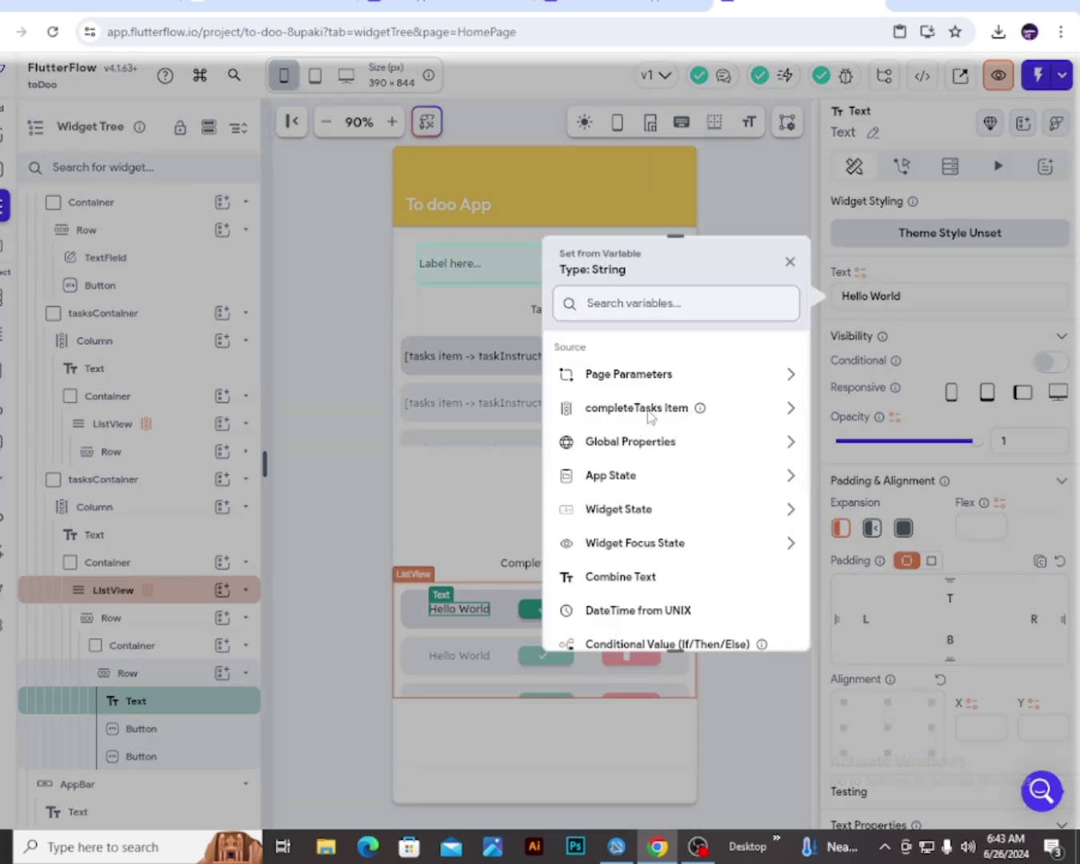
pyautogui.click(592, 393)
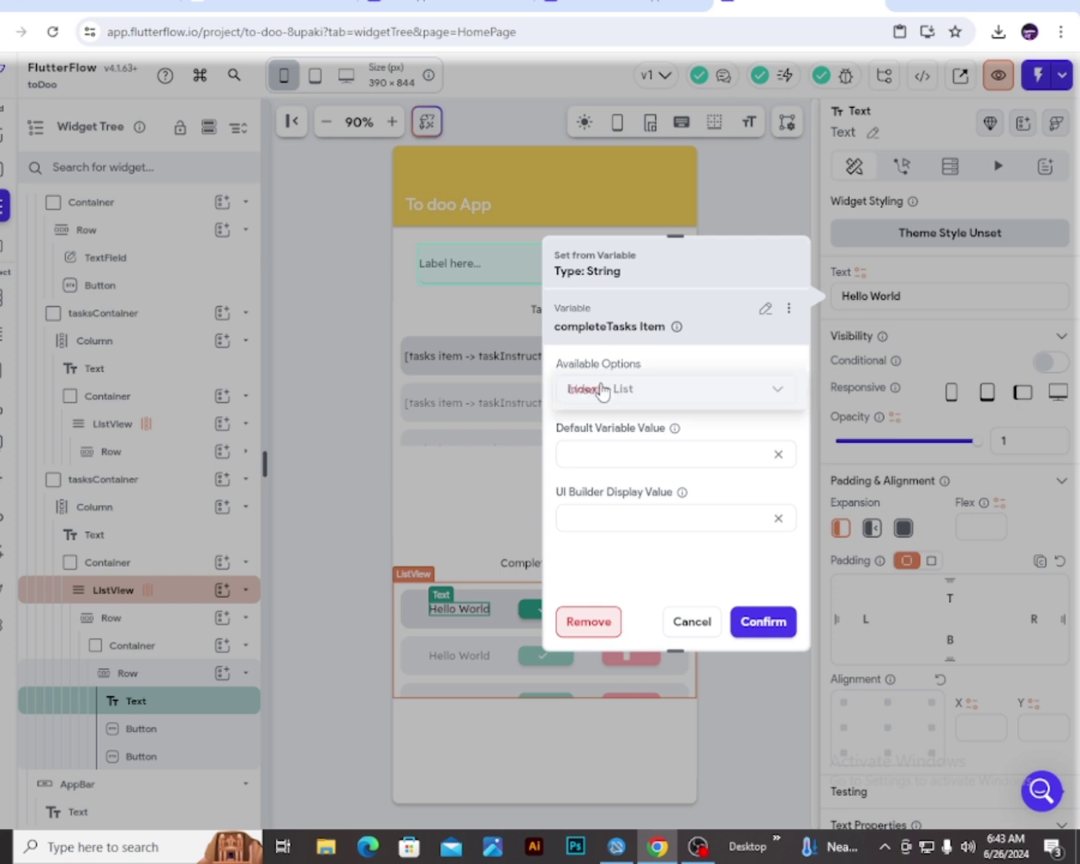
pyautogui.click(610, 435)
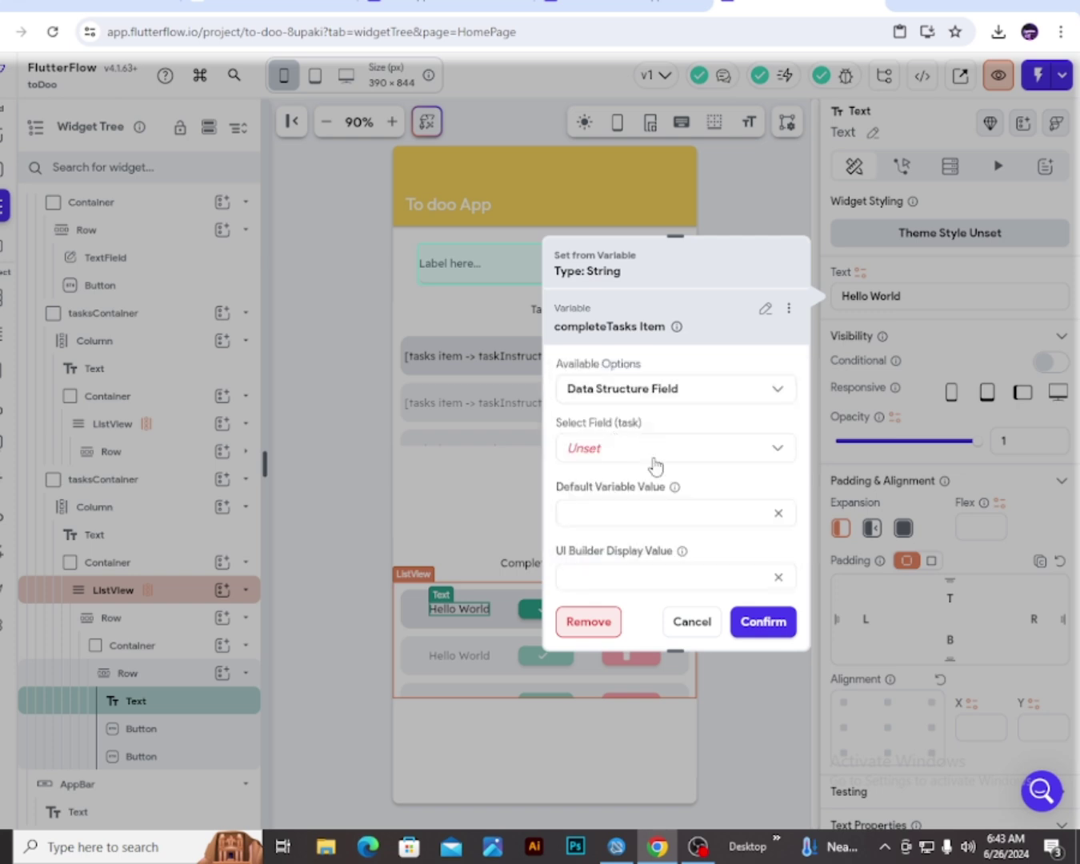
pyautogui.click(590, 453)
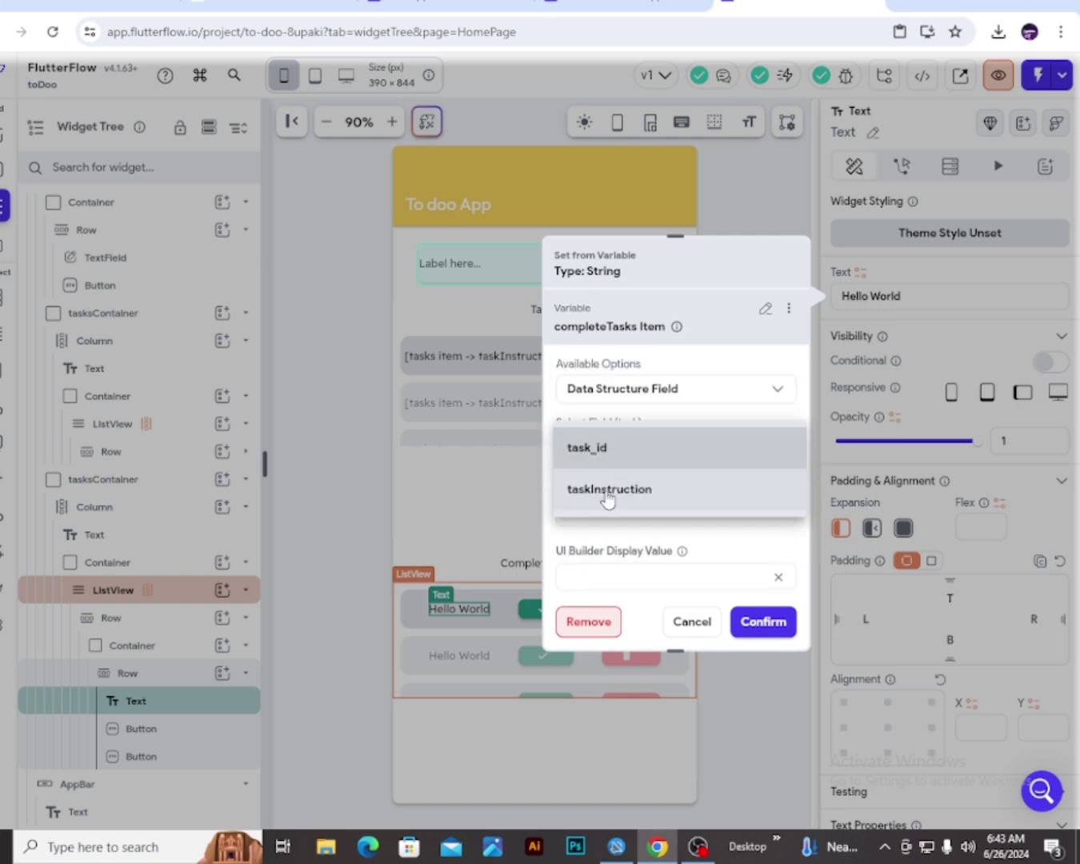
pyautogui.click(622, 494)
pyautogui.scroll(-1, 708, 544)
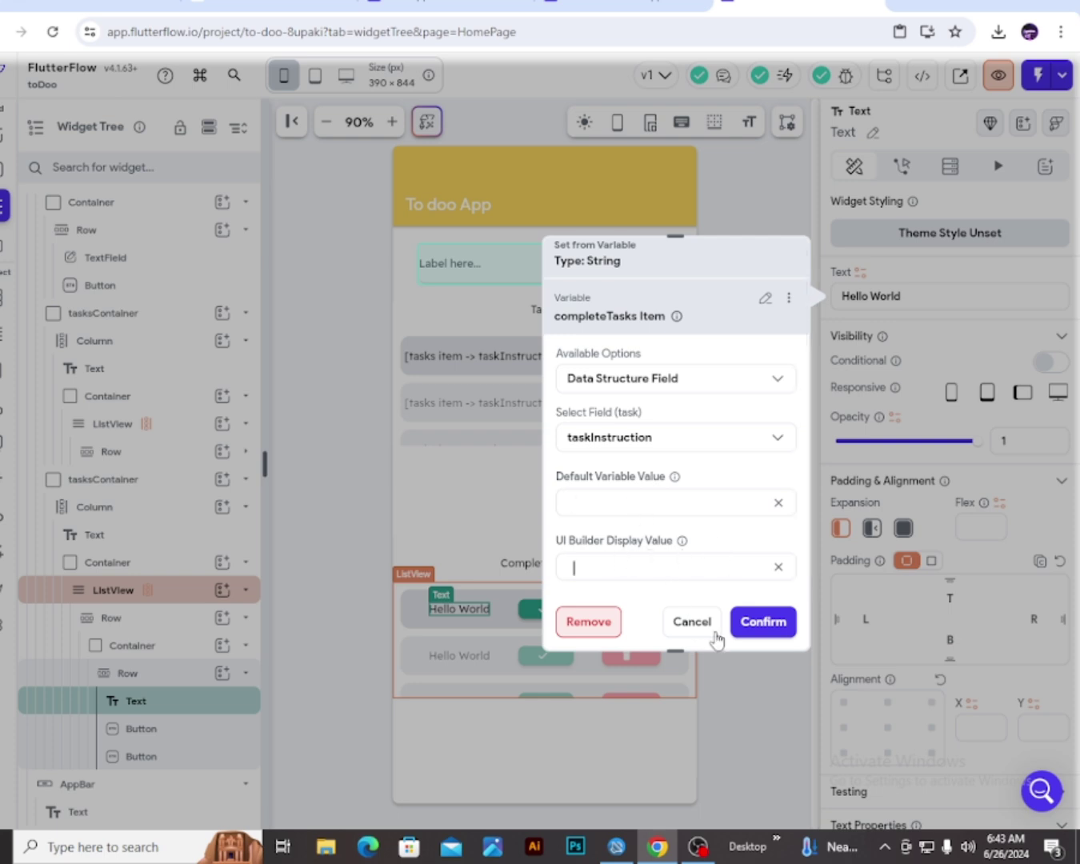
pyautogui.click(767, 626)
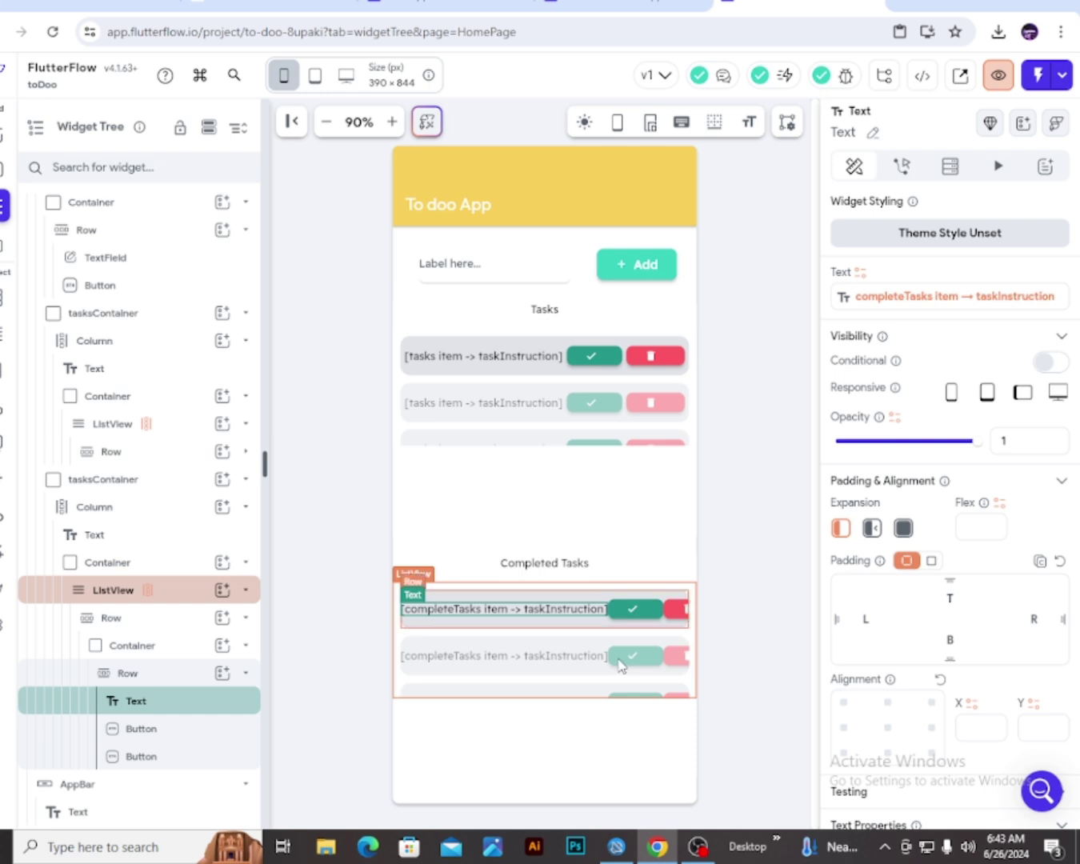
pyautogui.click(774, 553)
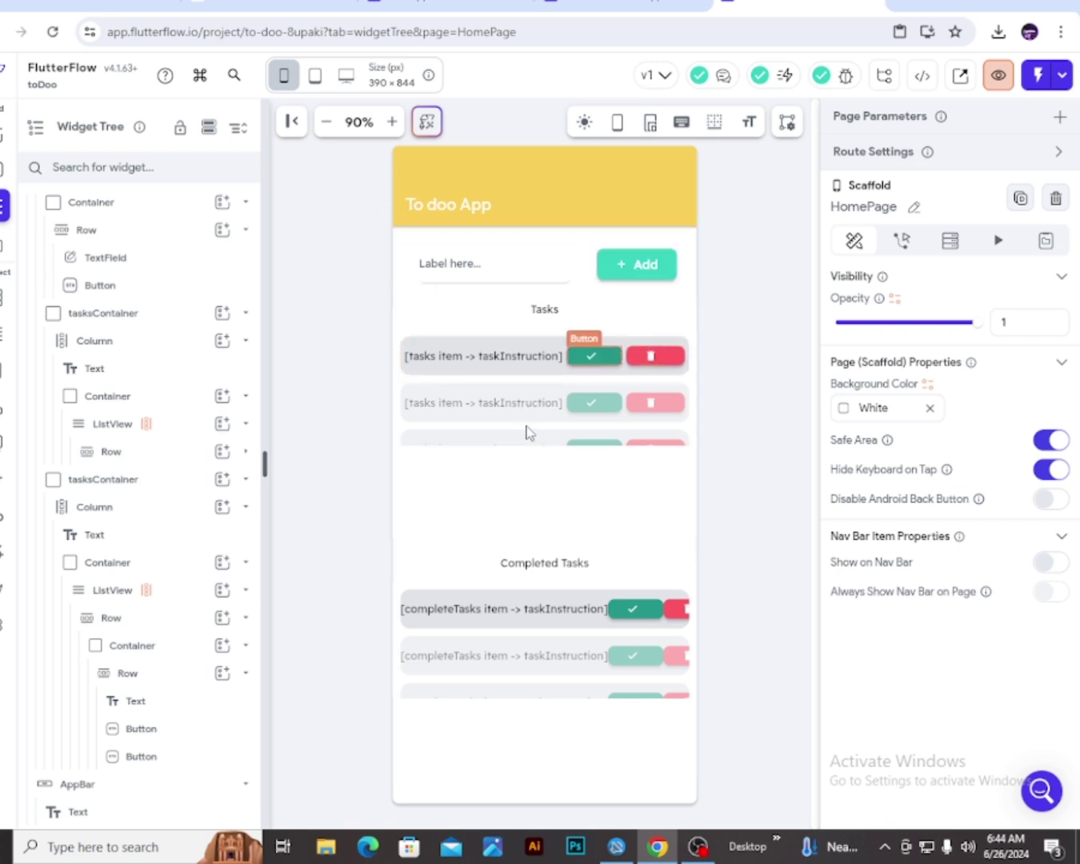
# Give the Add button an On Tap action of type Update App State
pyautogui.click(637, 271)
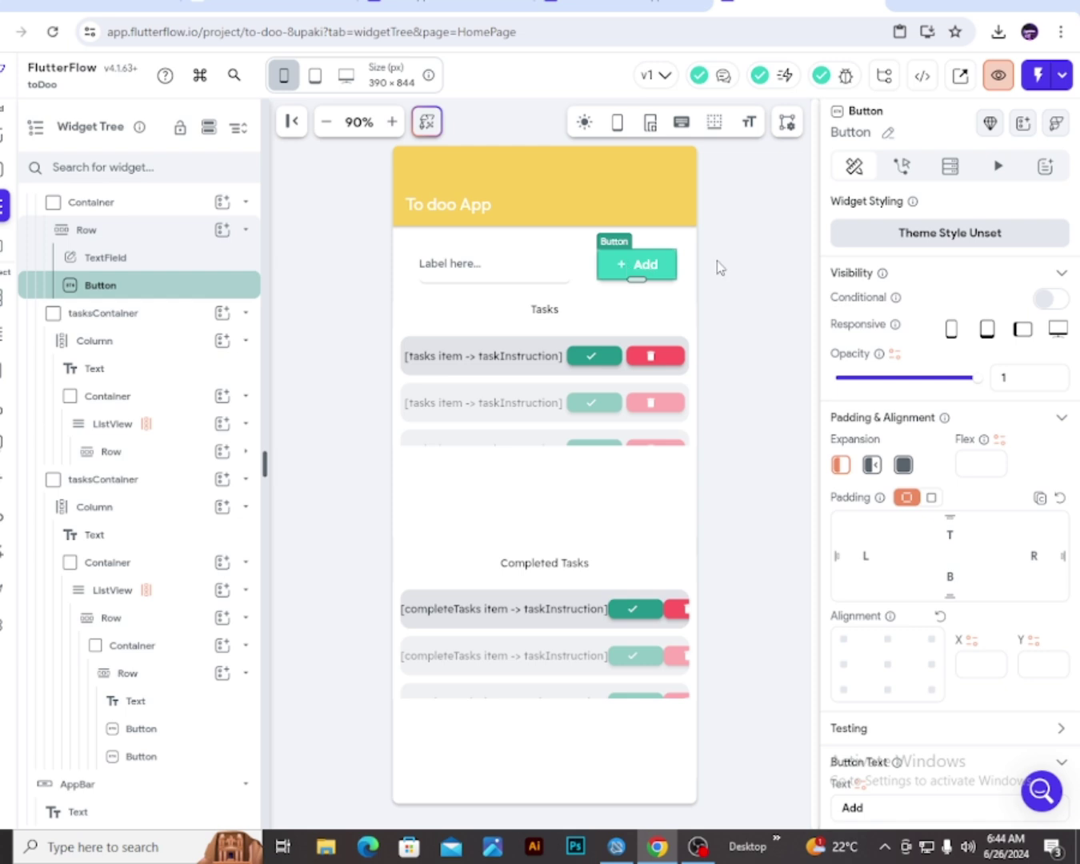
pyautogui.click(903, 167)
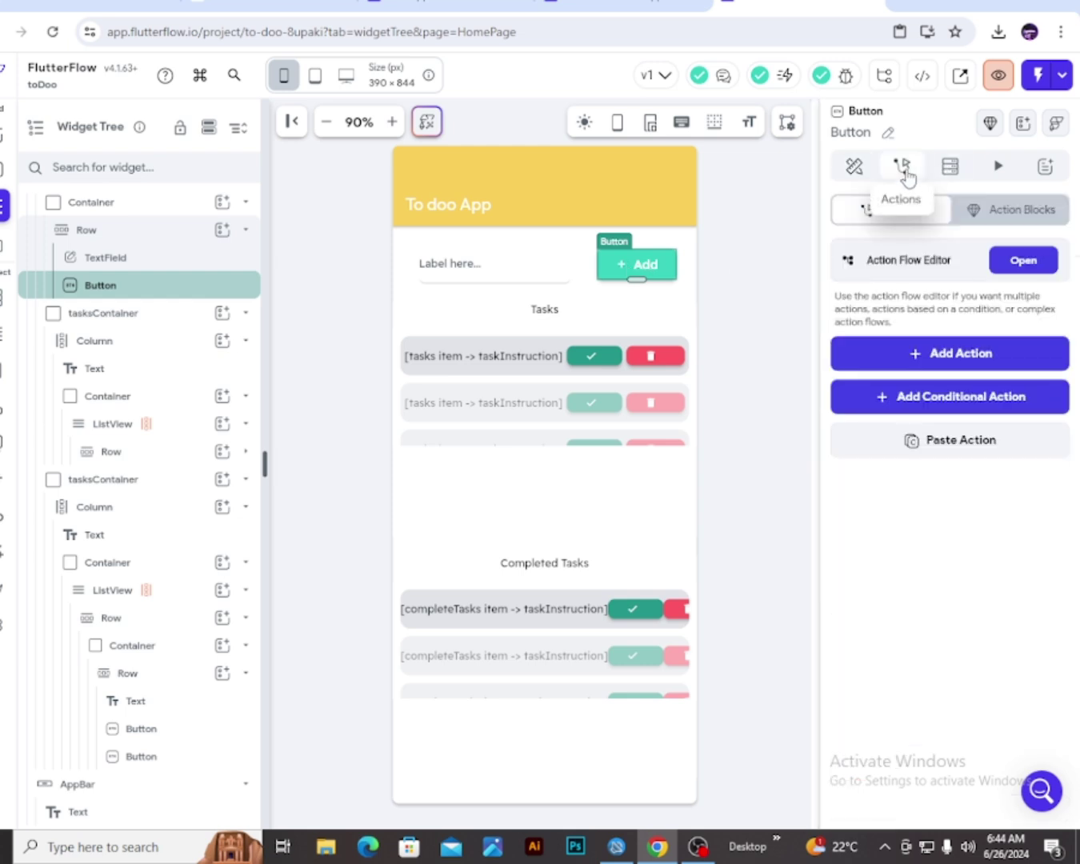
pyautogui.click(927, 360)
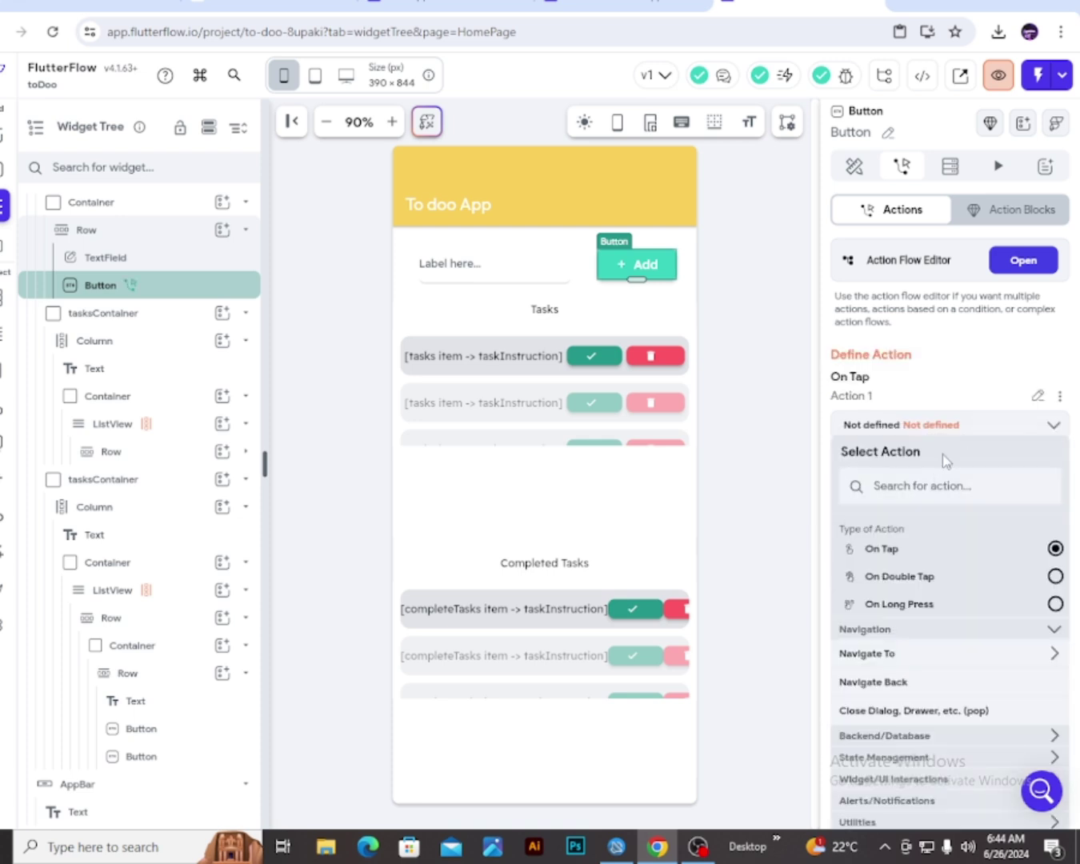
pyautogui.scroll(-2, 950, 448)
pyautogui.click(936, 328)
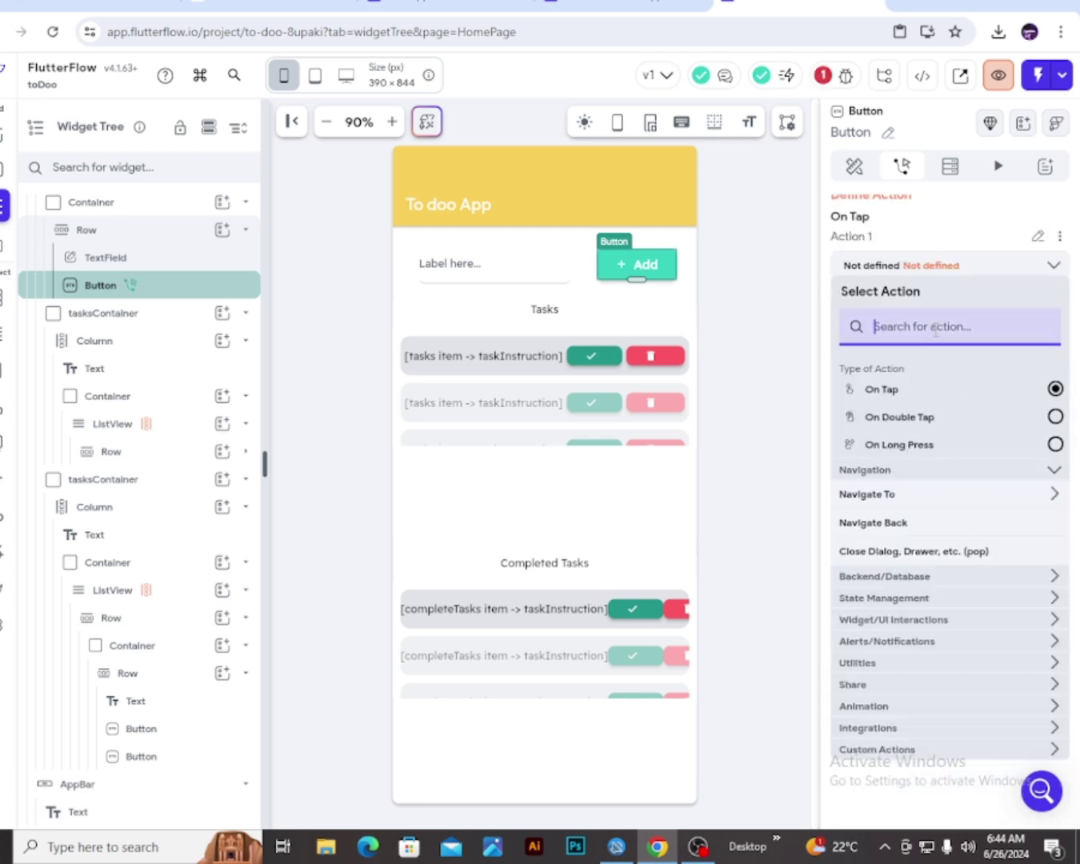
pyautogui.write('up')
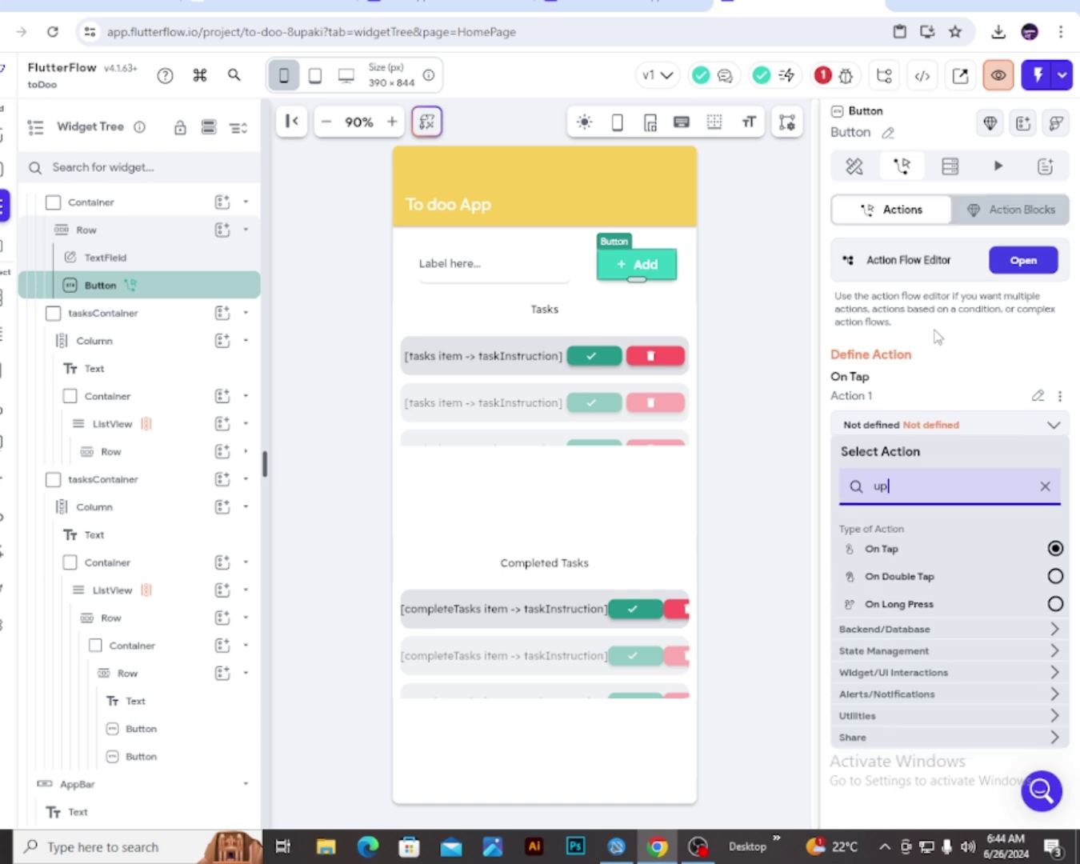
pyautogui.write('date')
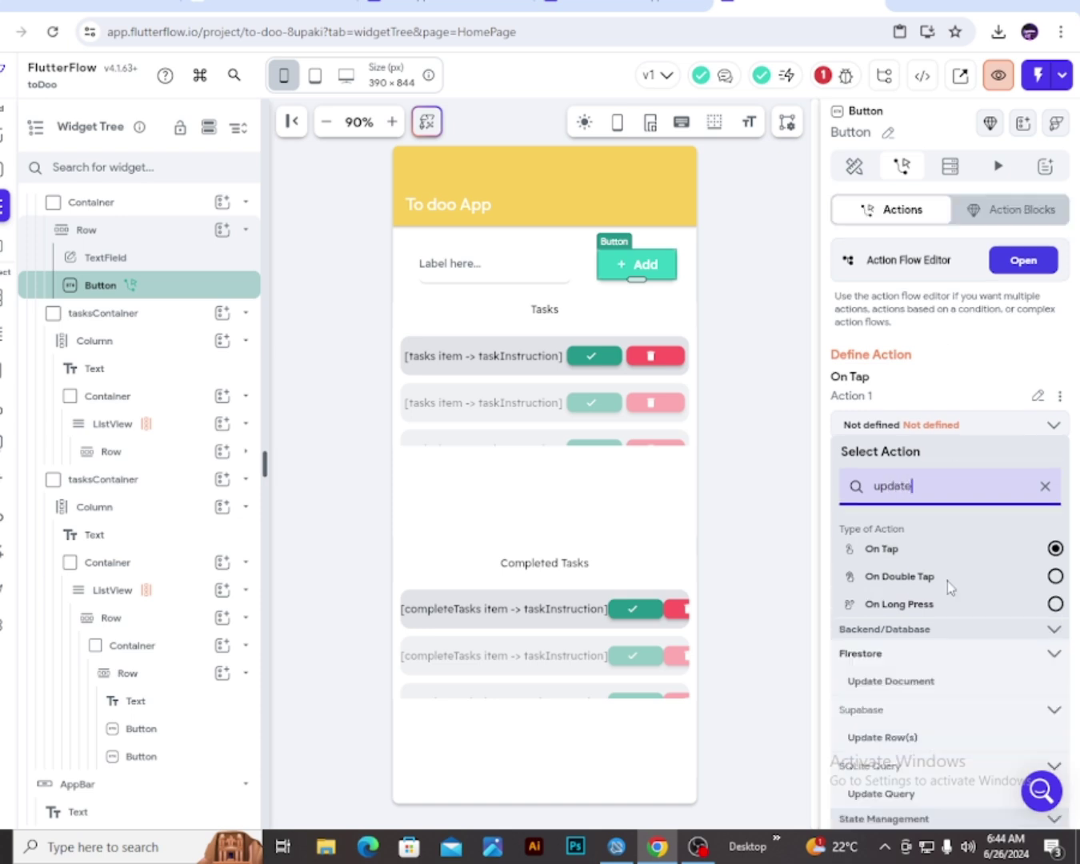
pyautogui.scroll(-3, 948, 580)
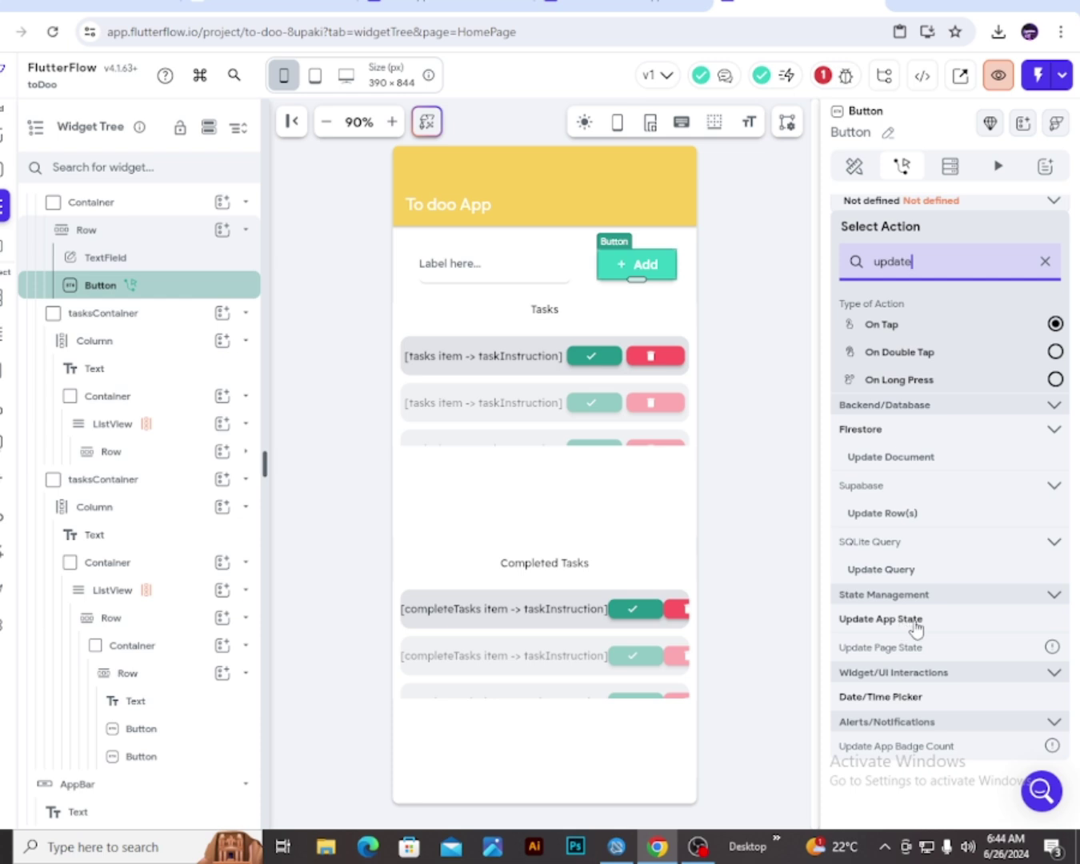
pyautogui.click(902, 627)
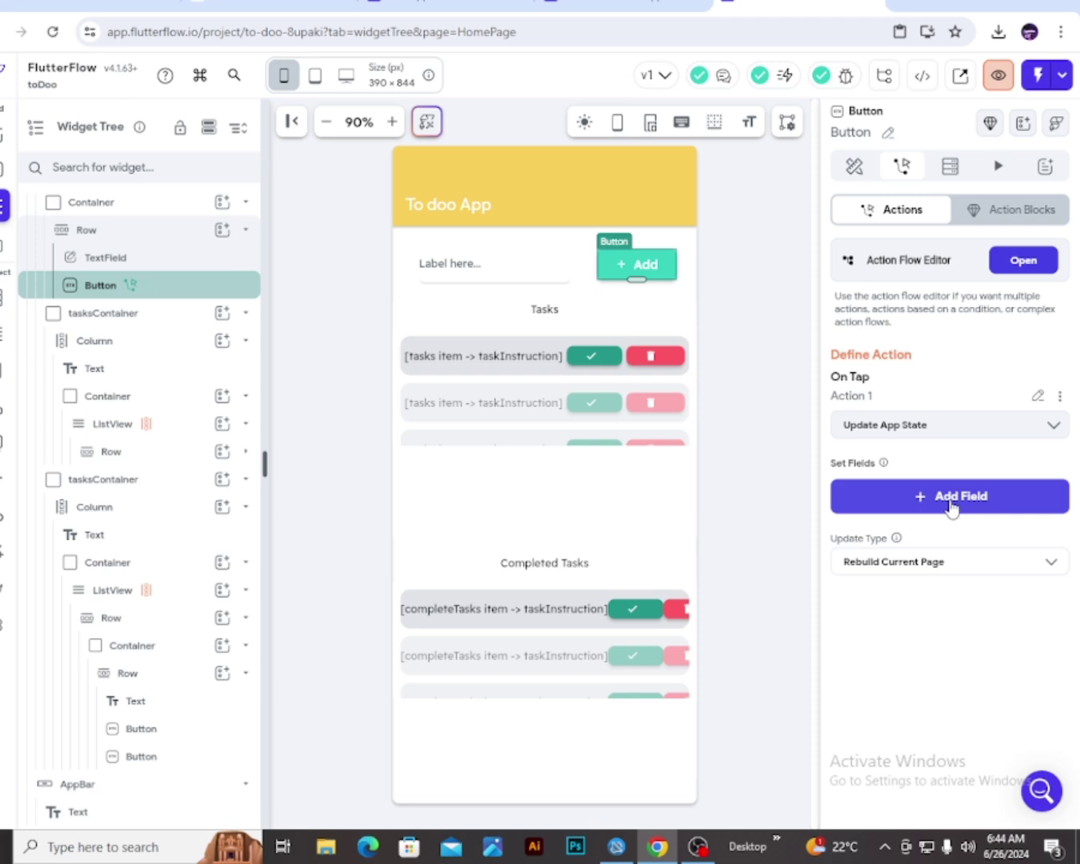
# Make the Add button's Update App State action set the tasks field with the Add to List update type
pyautogui.click(950, 507)
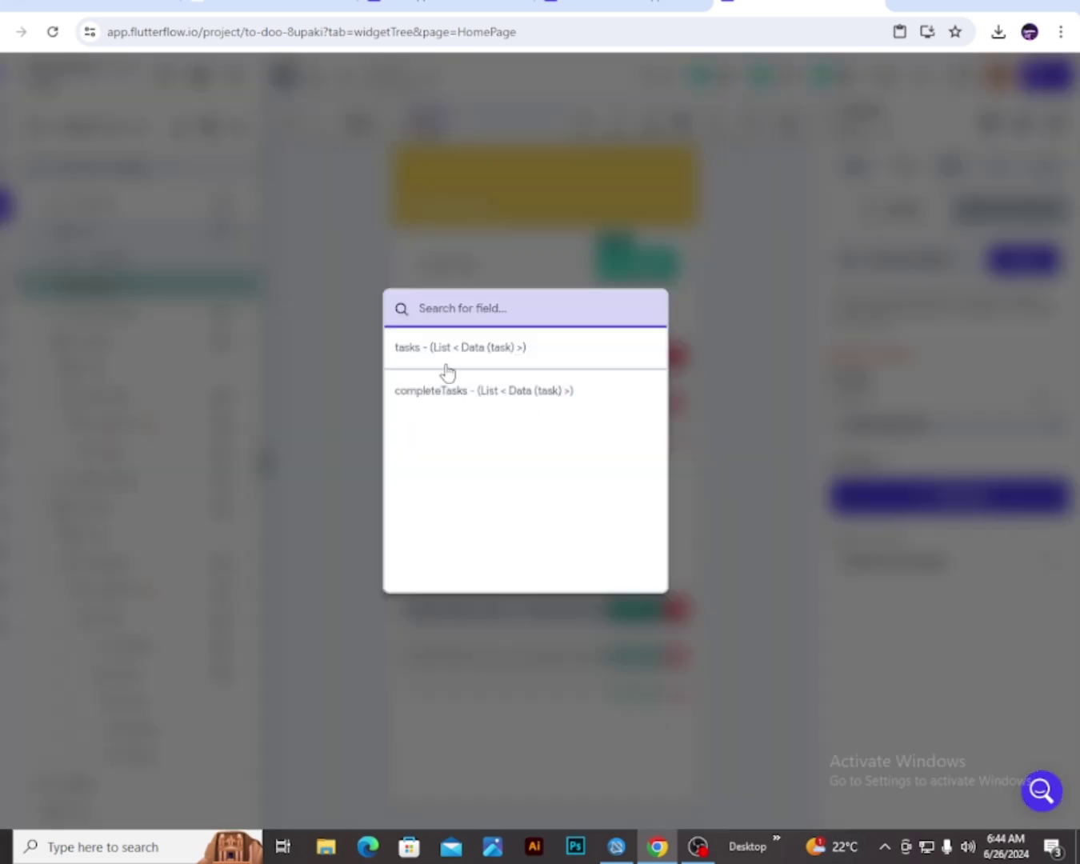
pyautogui.click(450, 351)
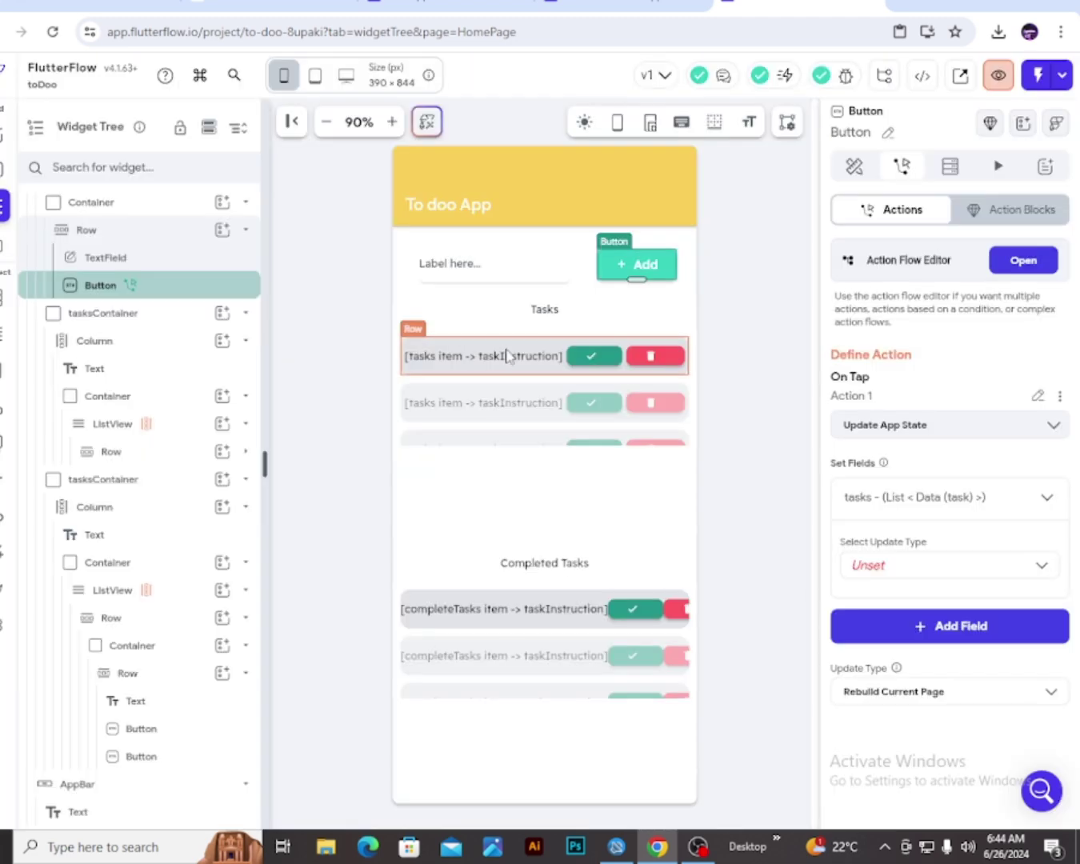
pyautogui.click(880, 566)
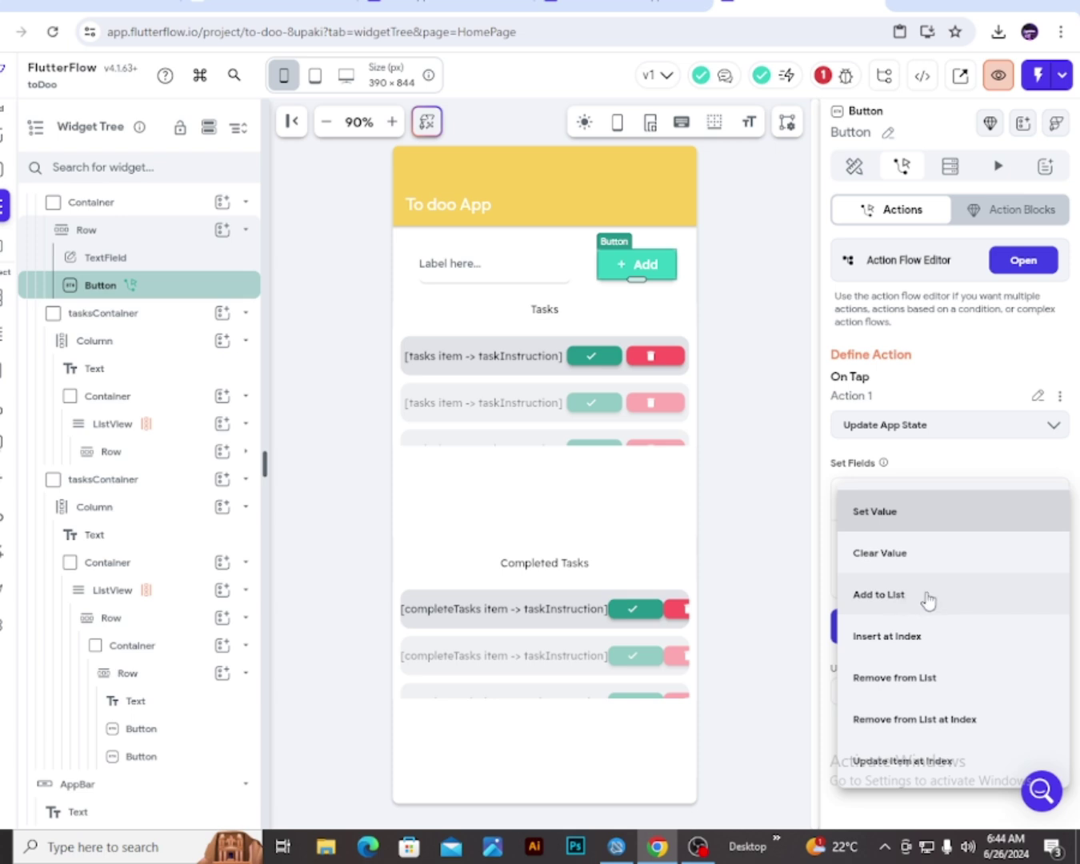
pyautogui.click(928, 601)
pyautogui.scroll(-1, 976, 512)
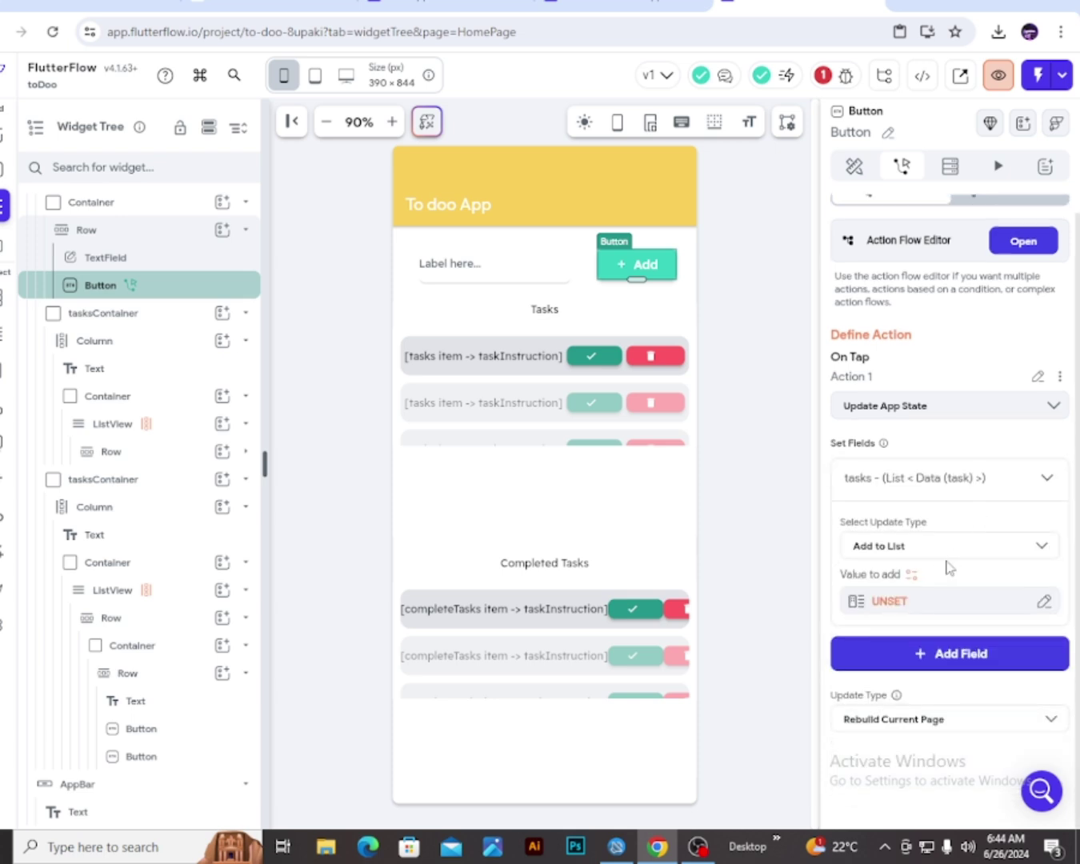
# Make the value added to tasks a Create Data Type Object of type task and add its task_id field
pyautogui.click(891, 604)
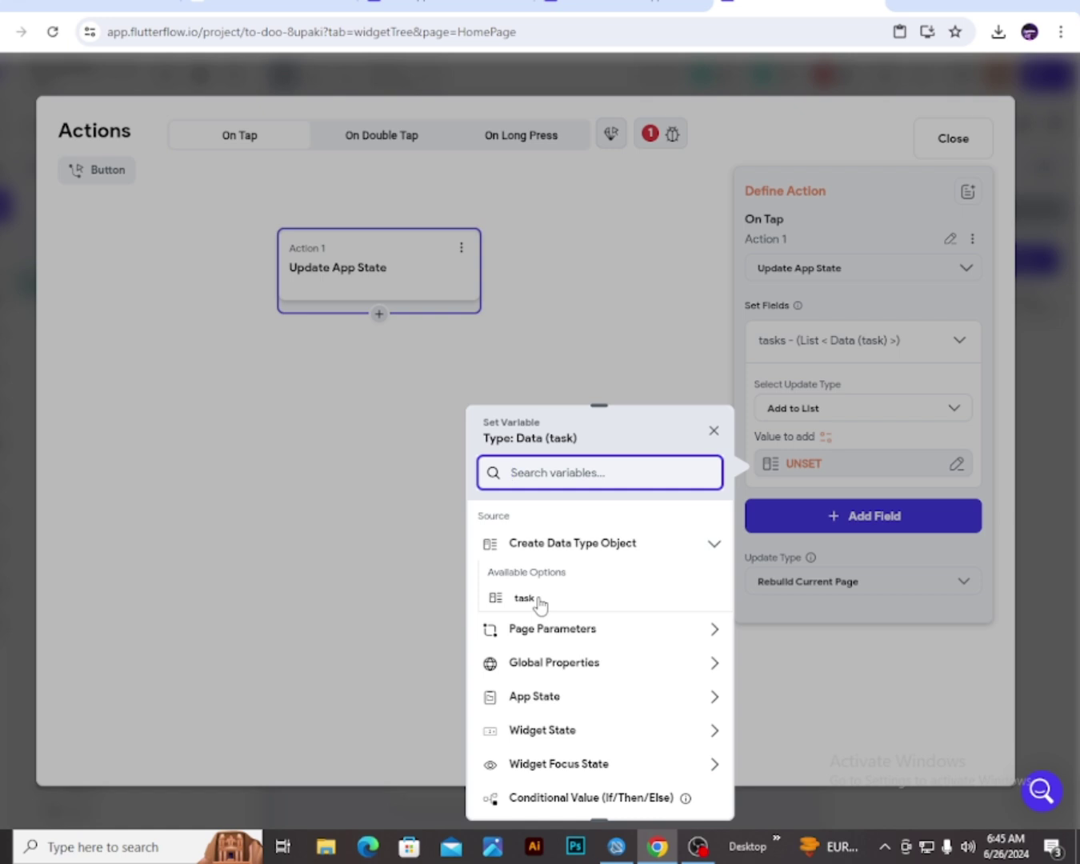
pyautogui.click(539, 600)
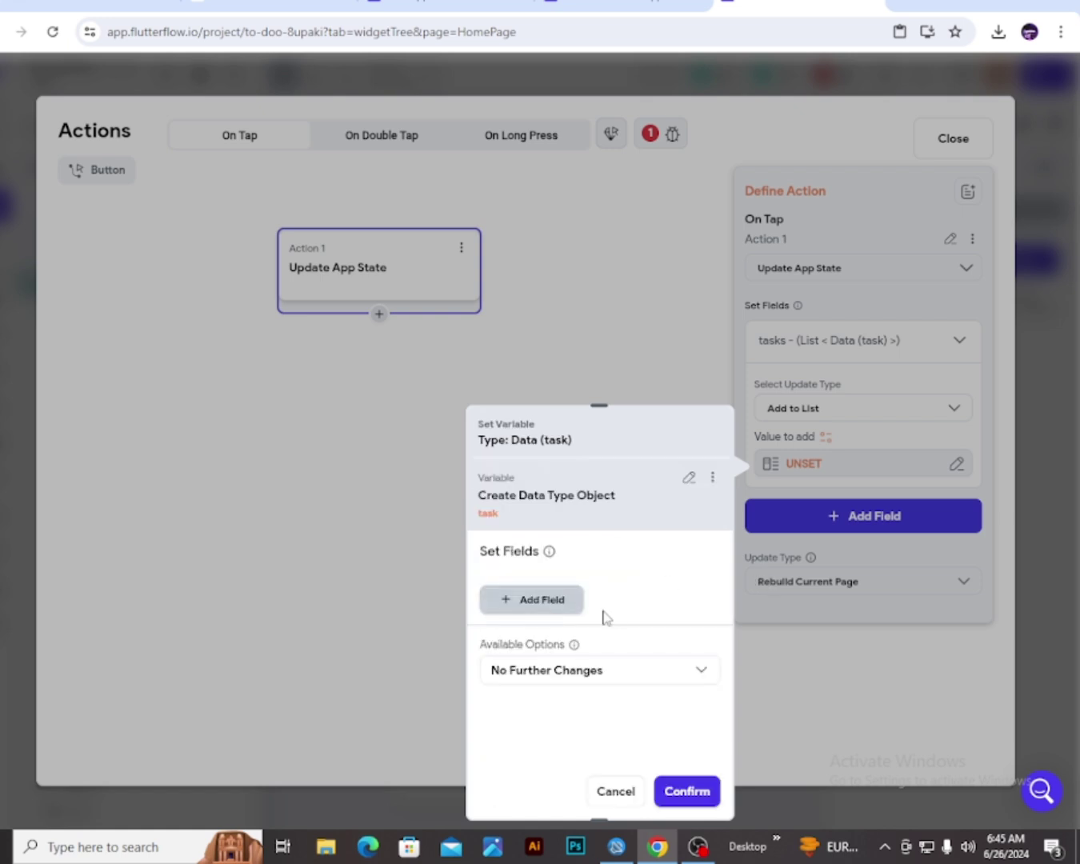
pyautogui.click(548, 609)
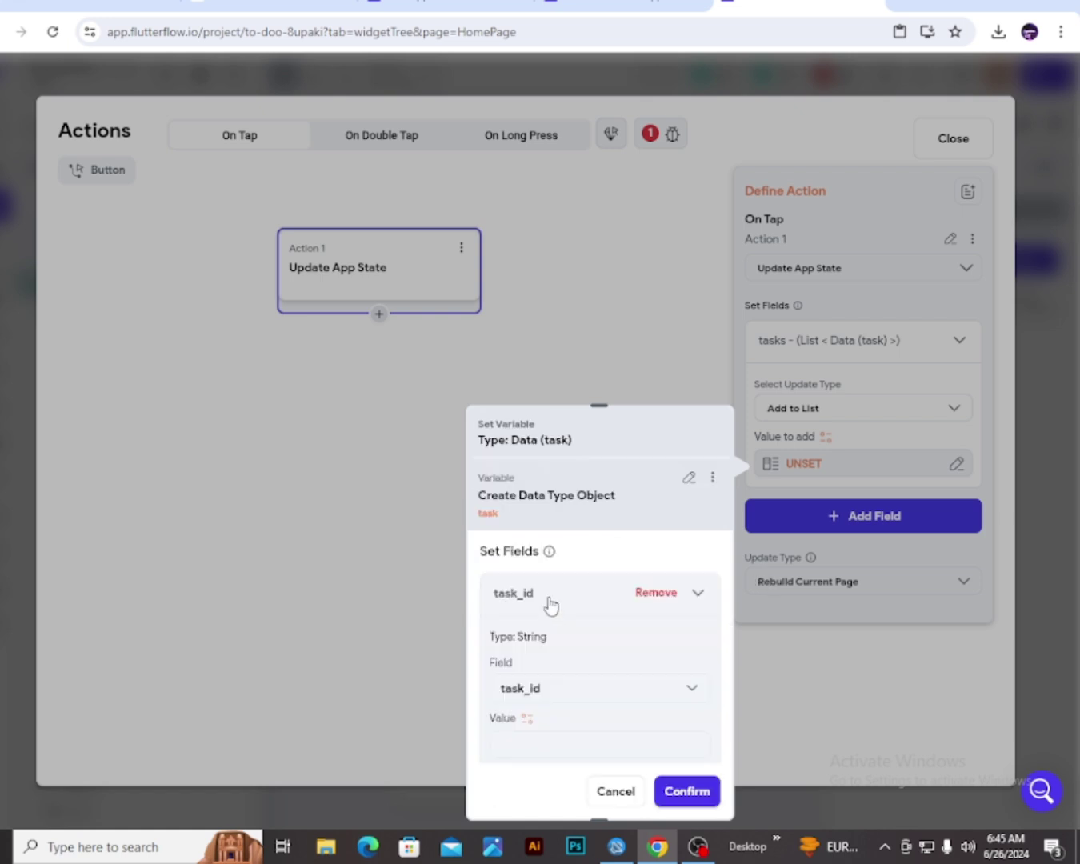
pyautogui.scroll(-2, 578, 605)
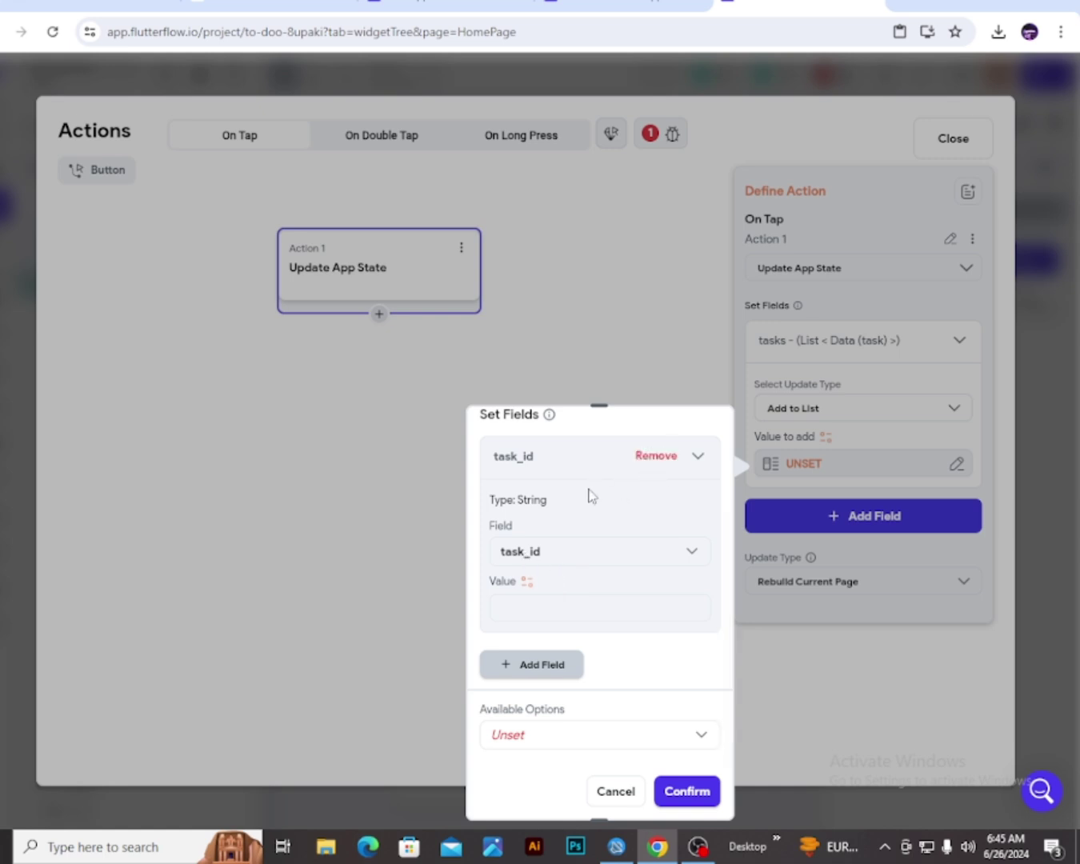
pyautogui.click(556, 564)
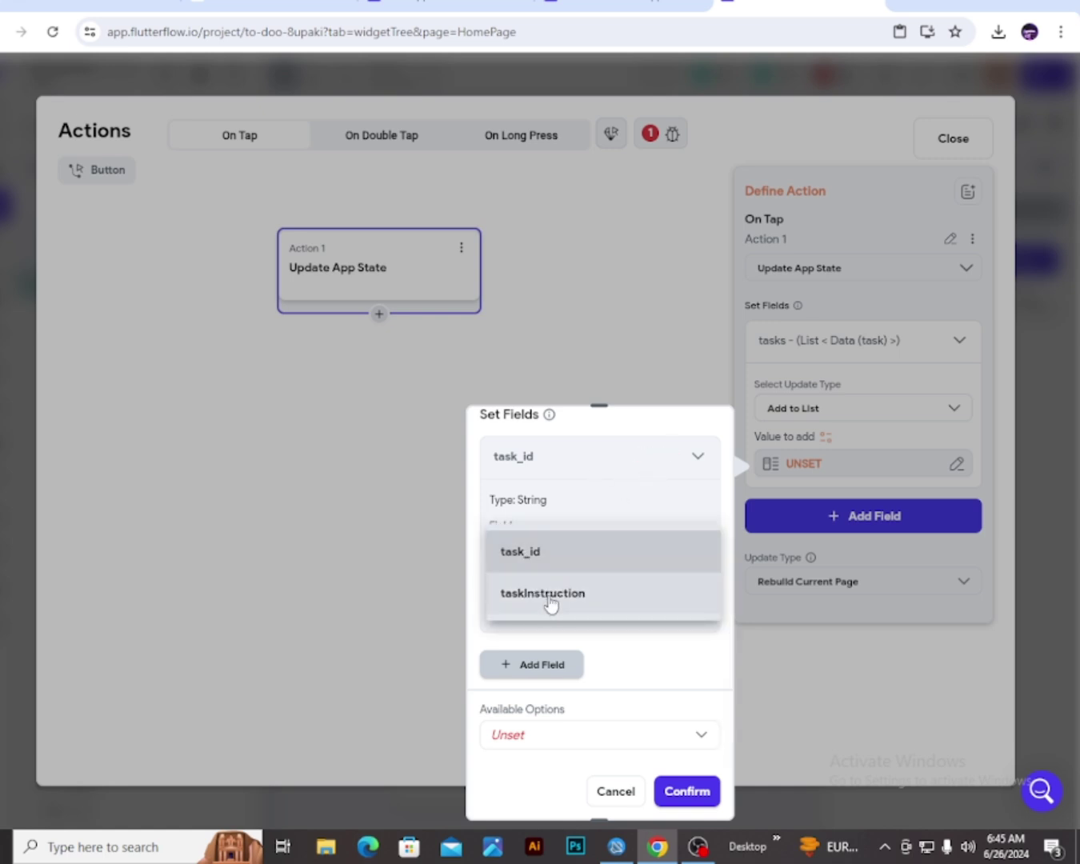
pyautogui.click(596, 561)
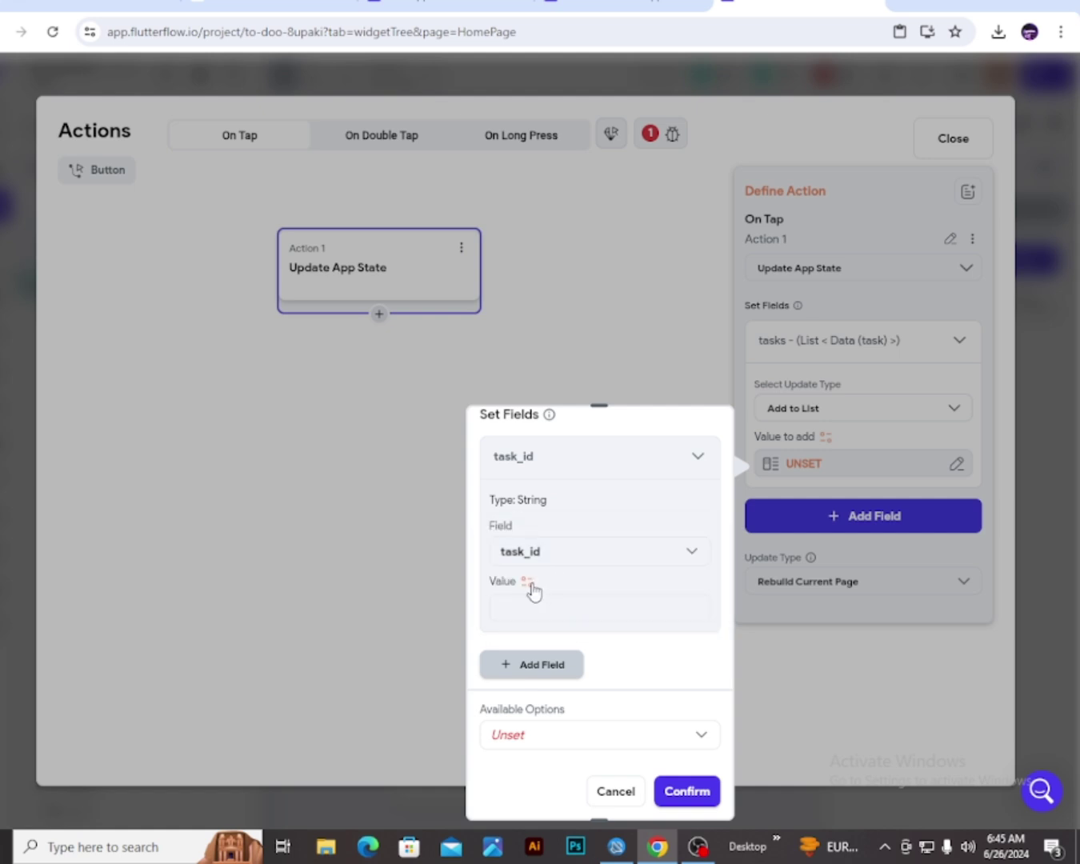
# Set the task_id value to Random Data of type Random String with its default character options
pyautogui.click(528, 583)
pyautogui.scroll(-3, 357, 689)
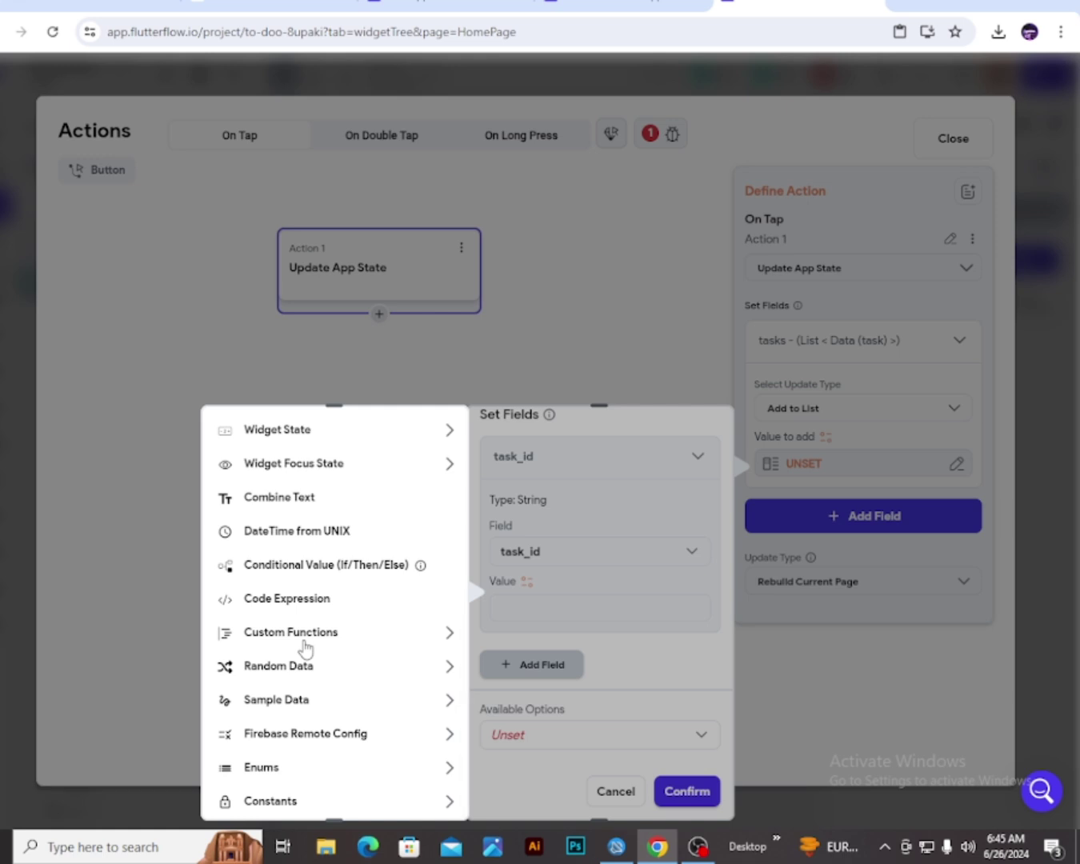
pyautogui.click(309, 673)
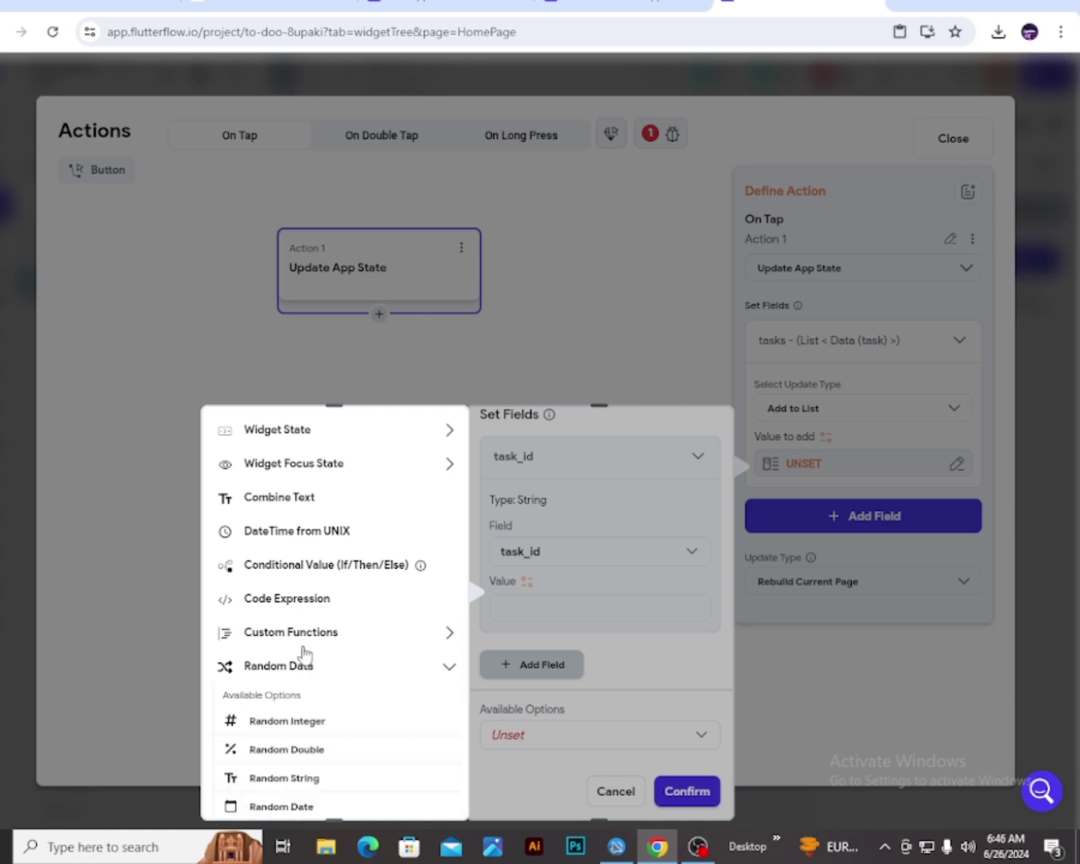
pyautogui.scroll(-3, 302, 661)
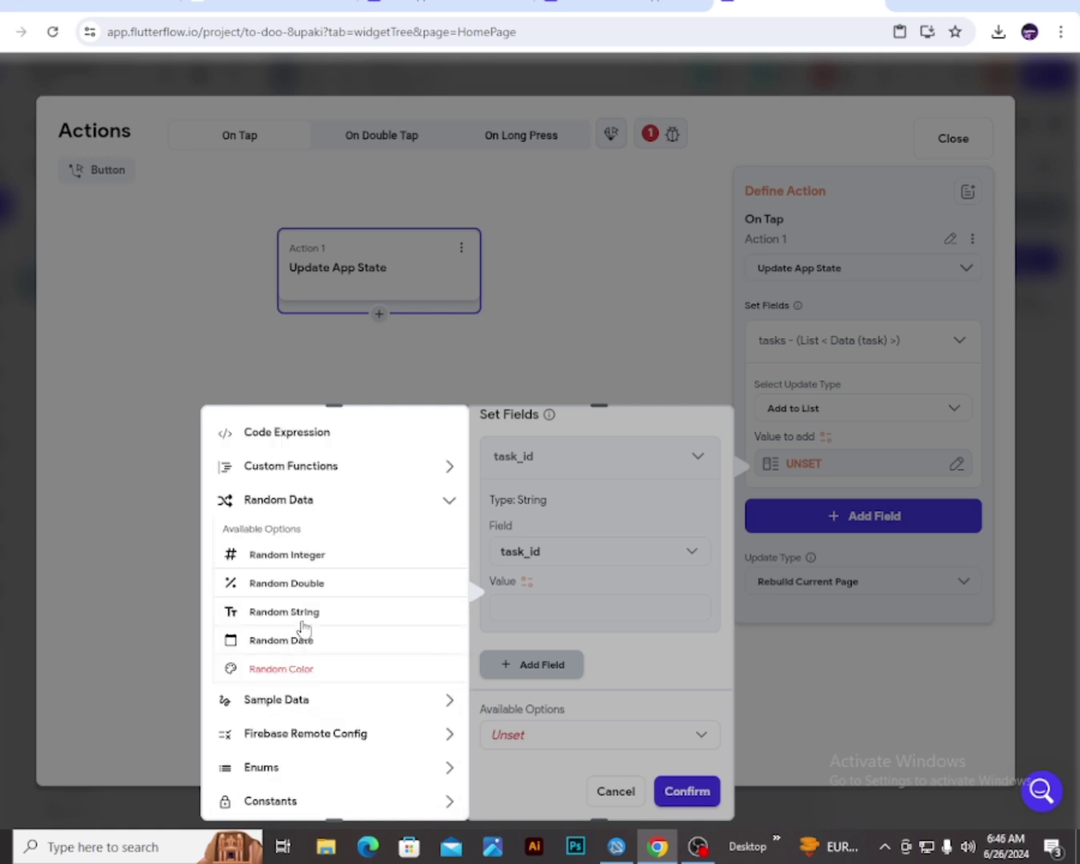
pyautogui.click(311, 613)
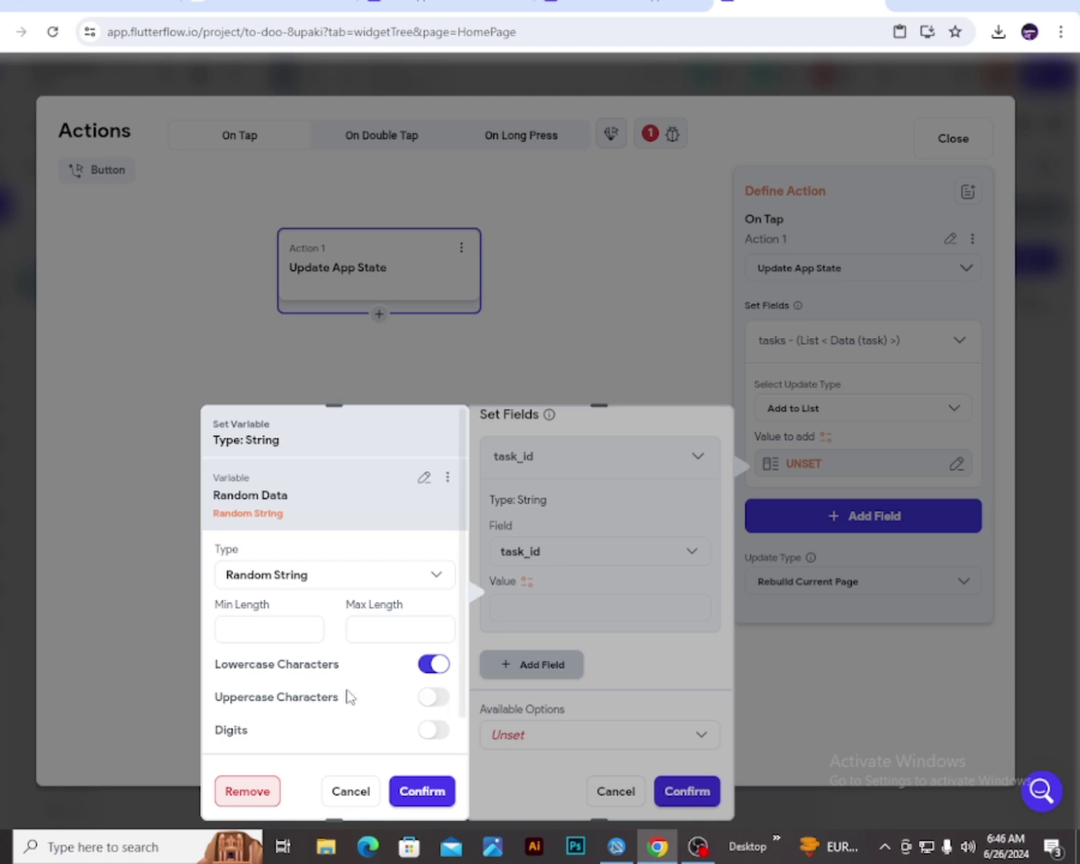
pyautogui.scroll(-2, 332, 663)
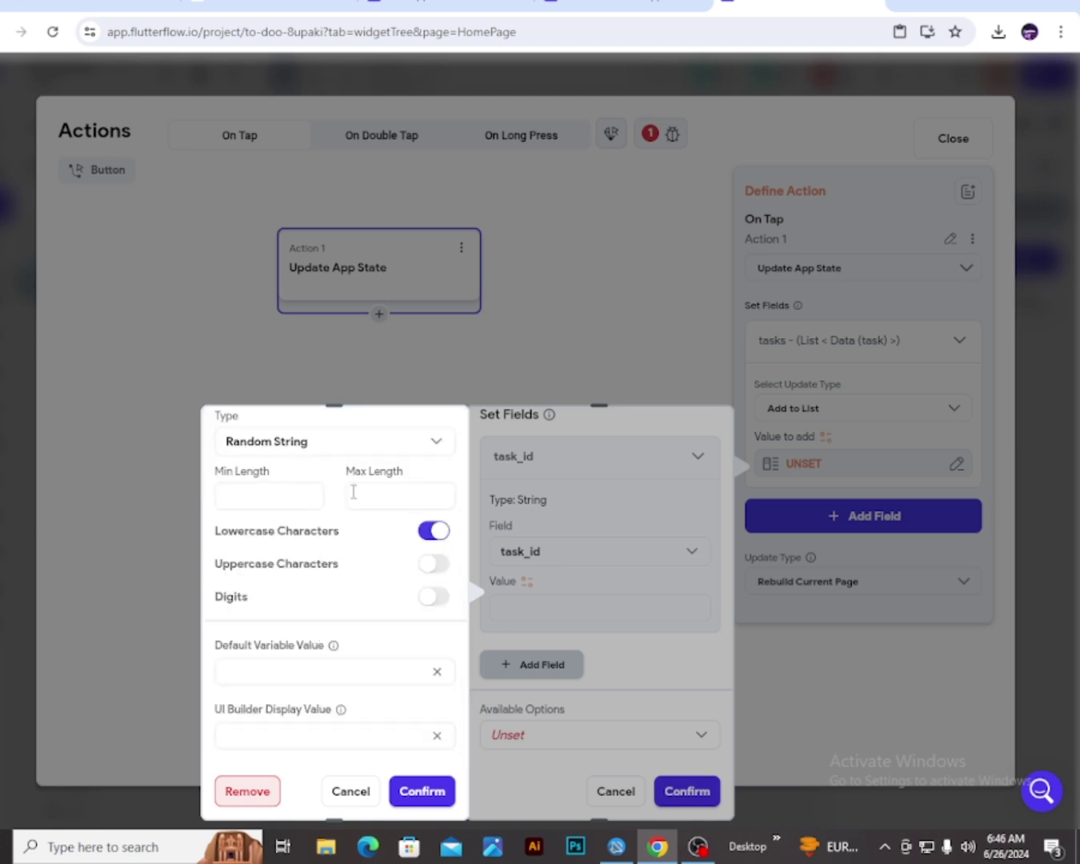
pyautogui.click(400, 500)
pyautogui.click(423, 789)
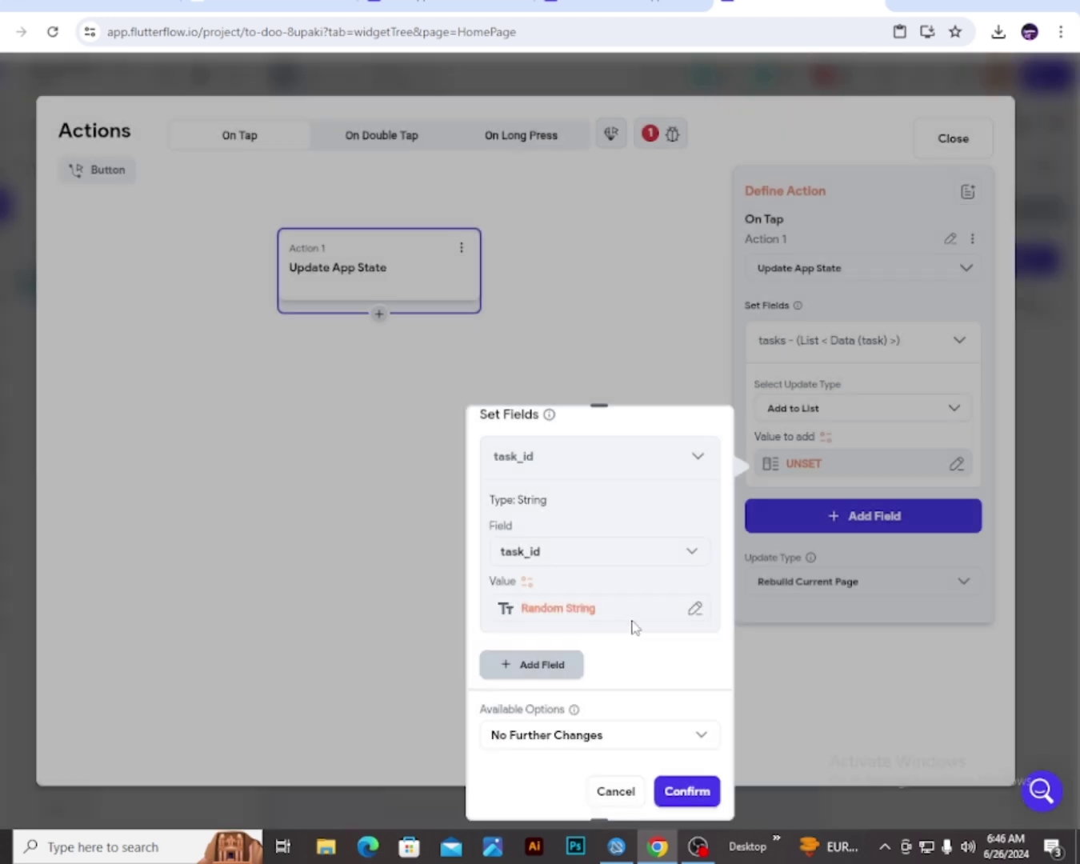
# Add the taskInstruction field to the created task and bind it to the TextField (Label here...) widget state
pyautogui.click(566, 665)
pyautogui.scroll(-3, 599, 644)
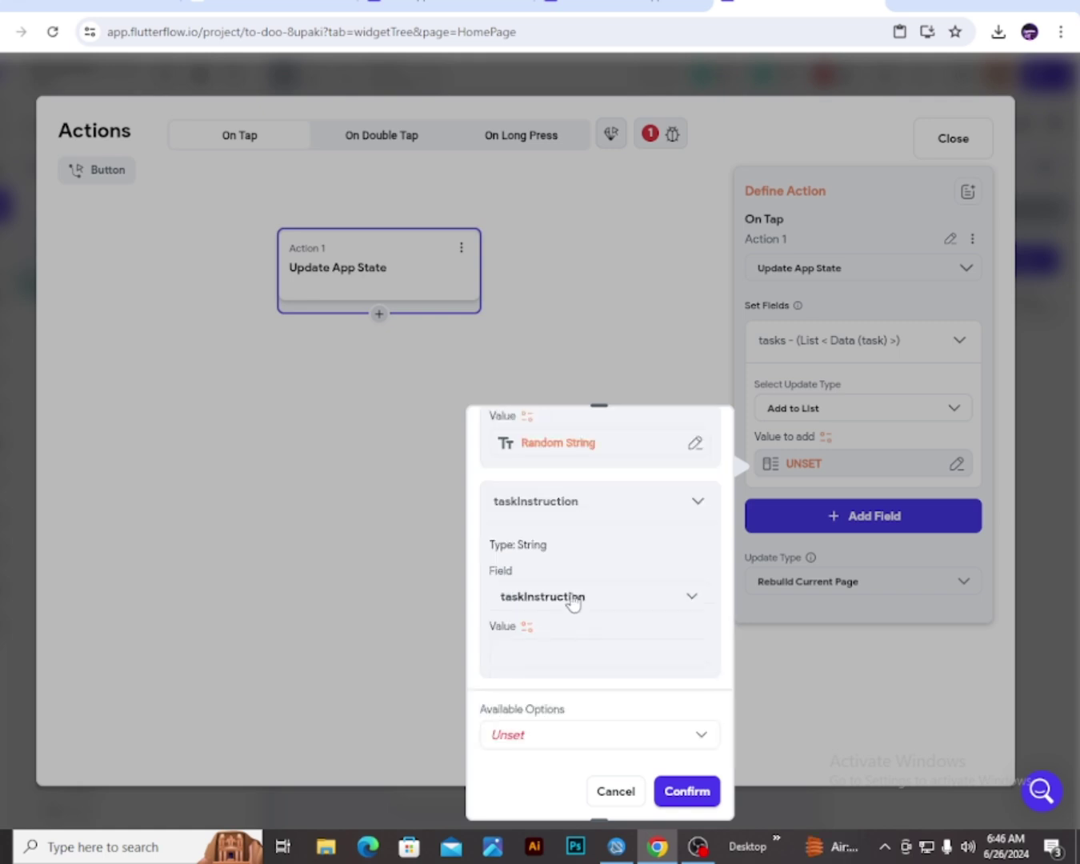
pyautogui.click(526, 628)
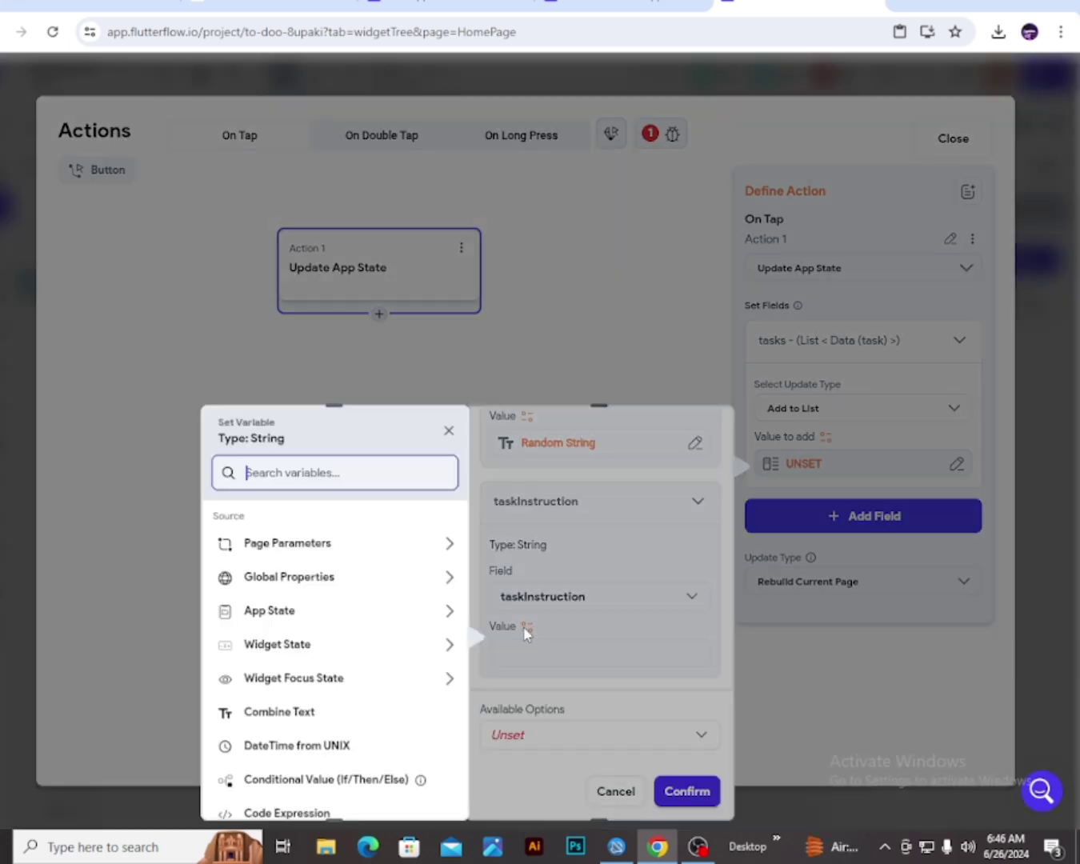
pyautogui.click(300, 656)
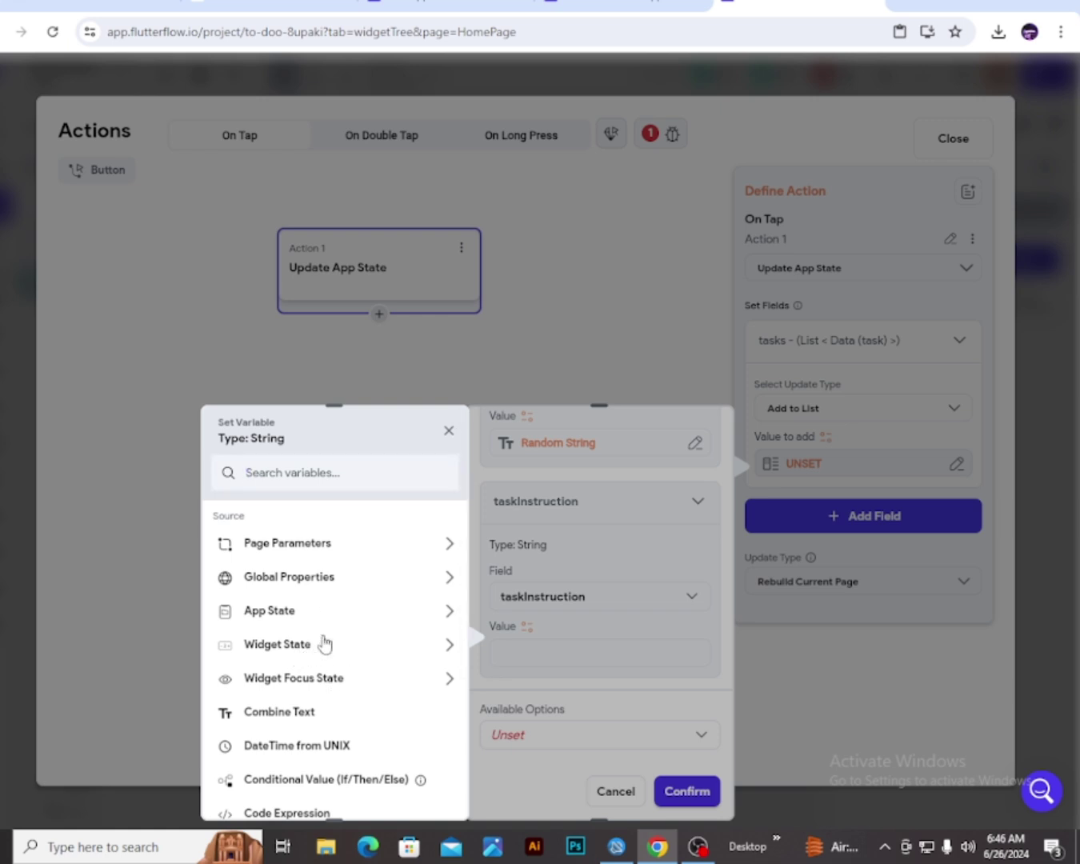
pyautogui.click(324, 641)
pyautogui.scroll(-2, 334, 616)
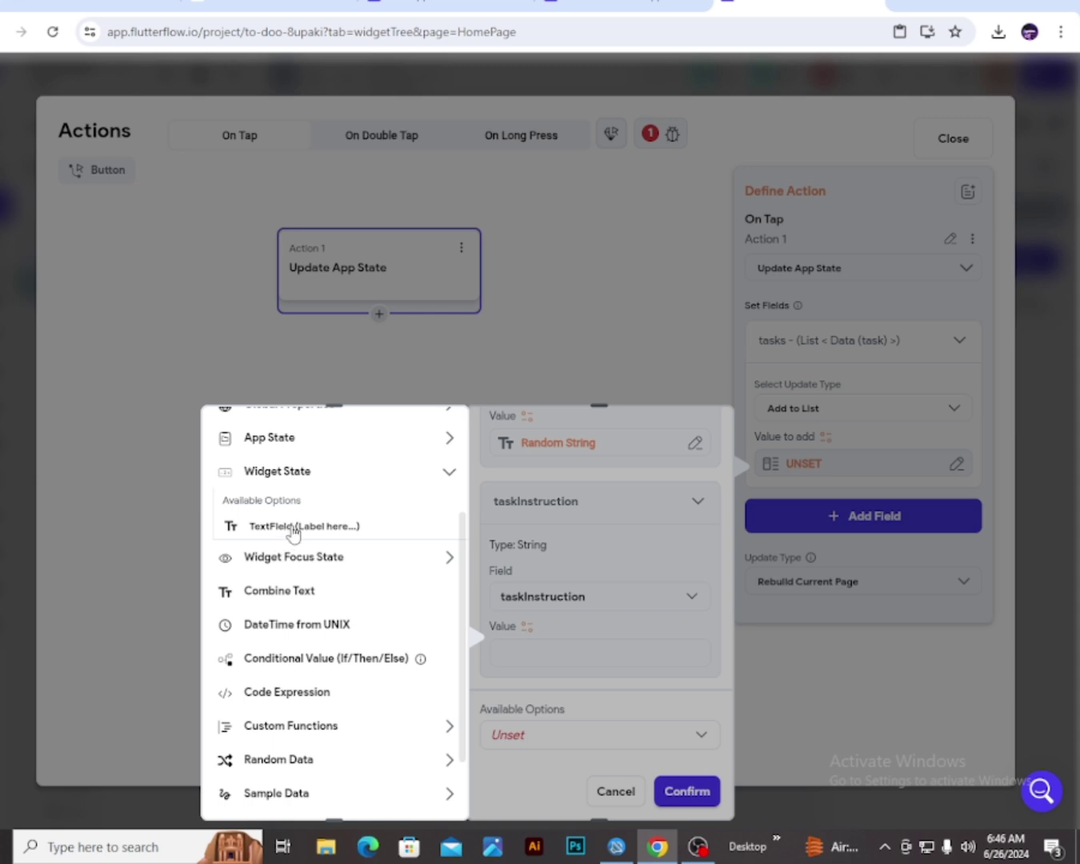
pyautogui.click(336, 527)
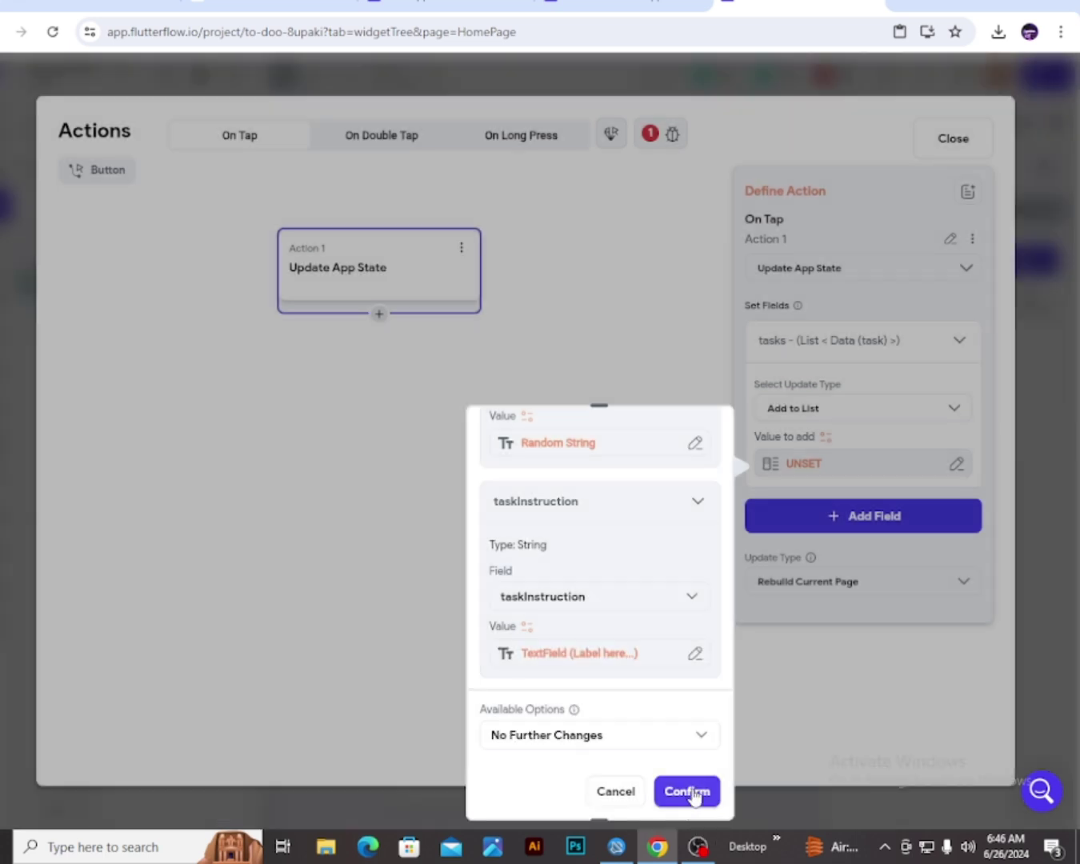
pyautogui.click(690, 794)
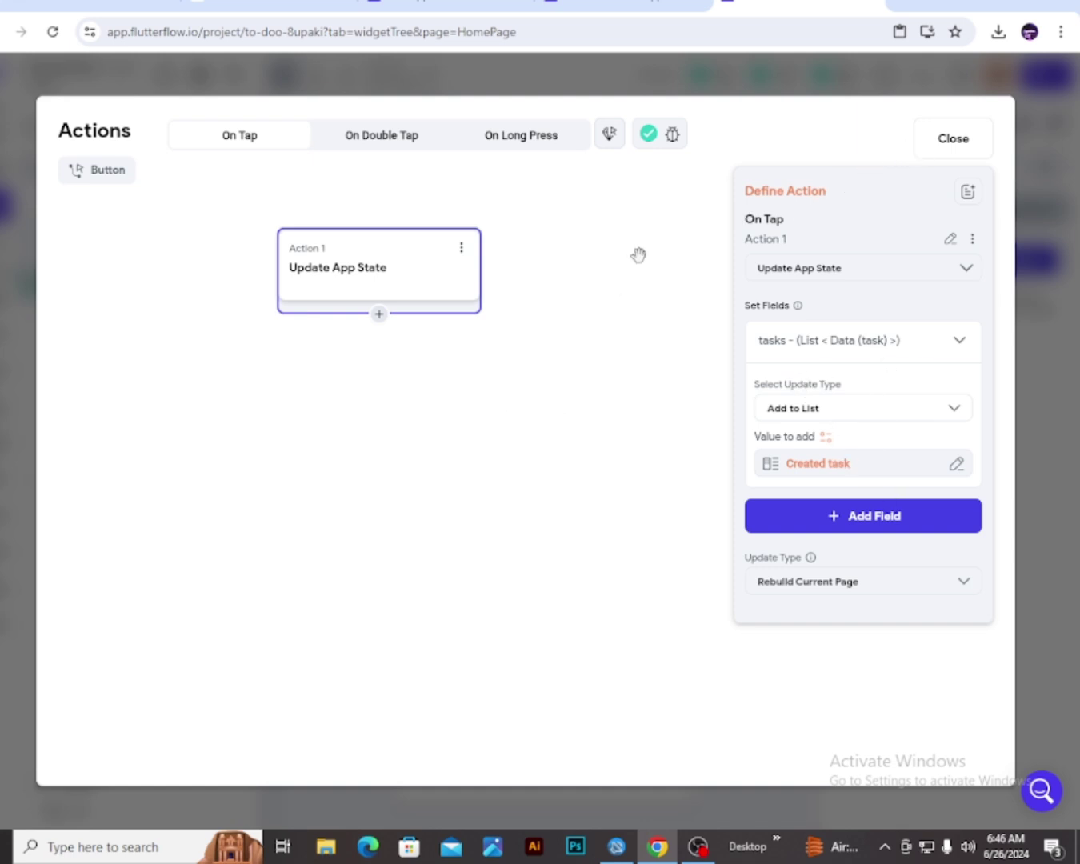
pyautogui.click(934, 152)
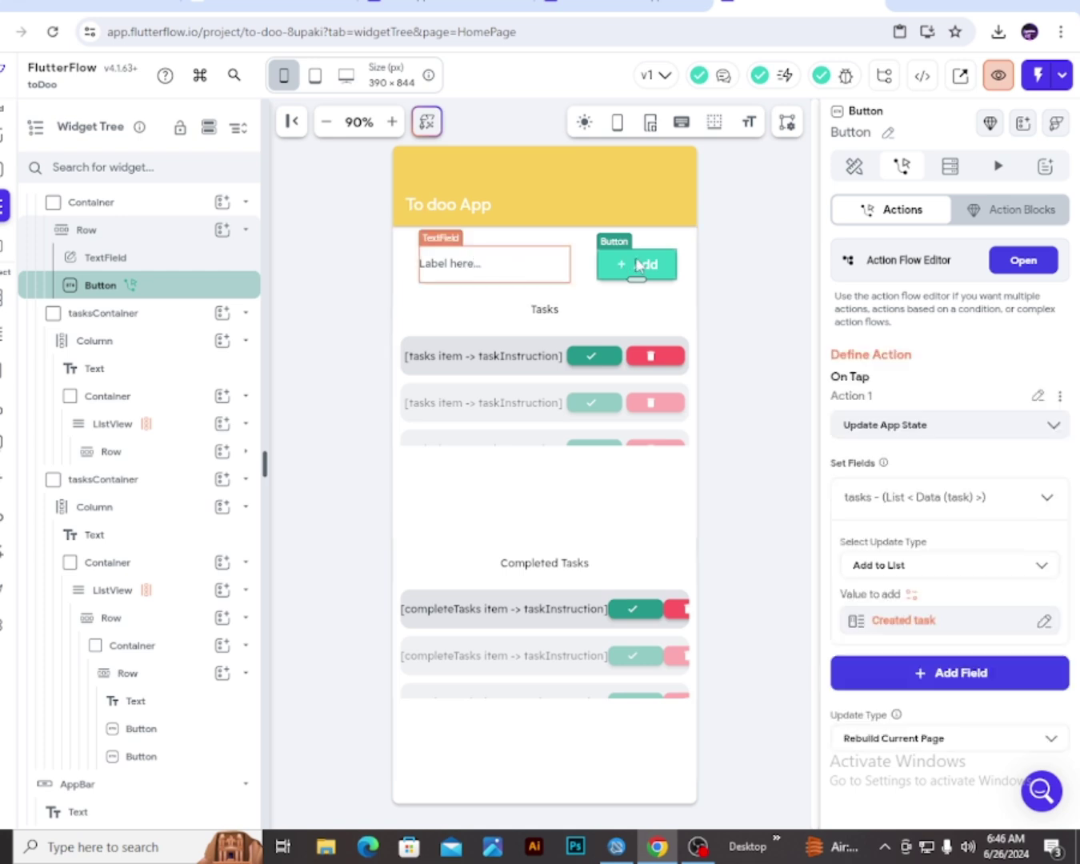
# Add a second On Tap action to the Add button, Clear Text Fields/Pin Codes, that clears TextField_1
pyautogui.click(1024, 259)
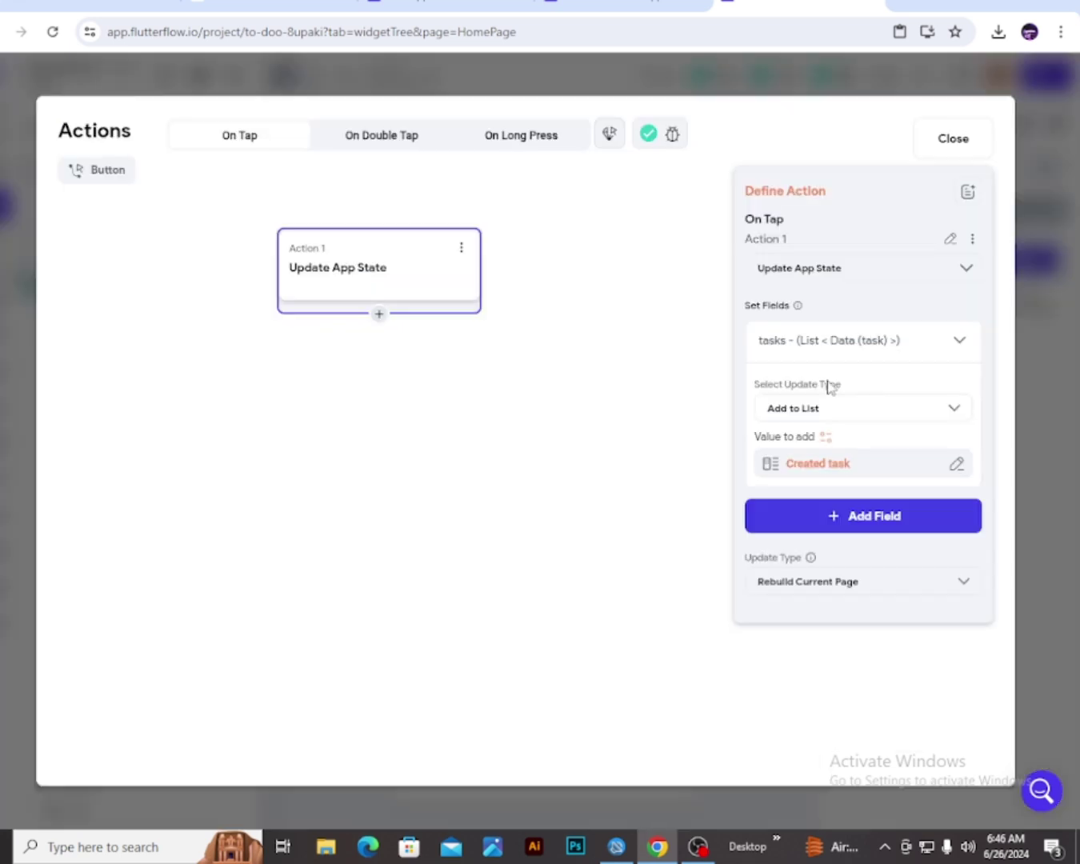
pyautogui.click(379, 314)
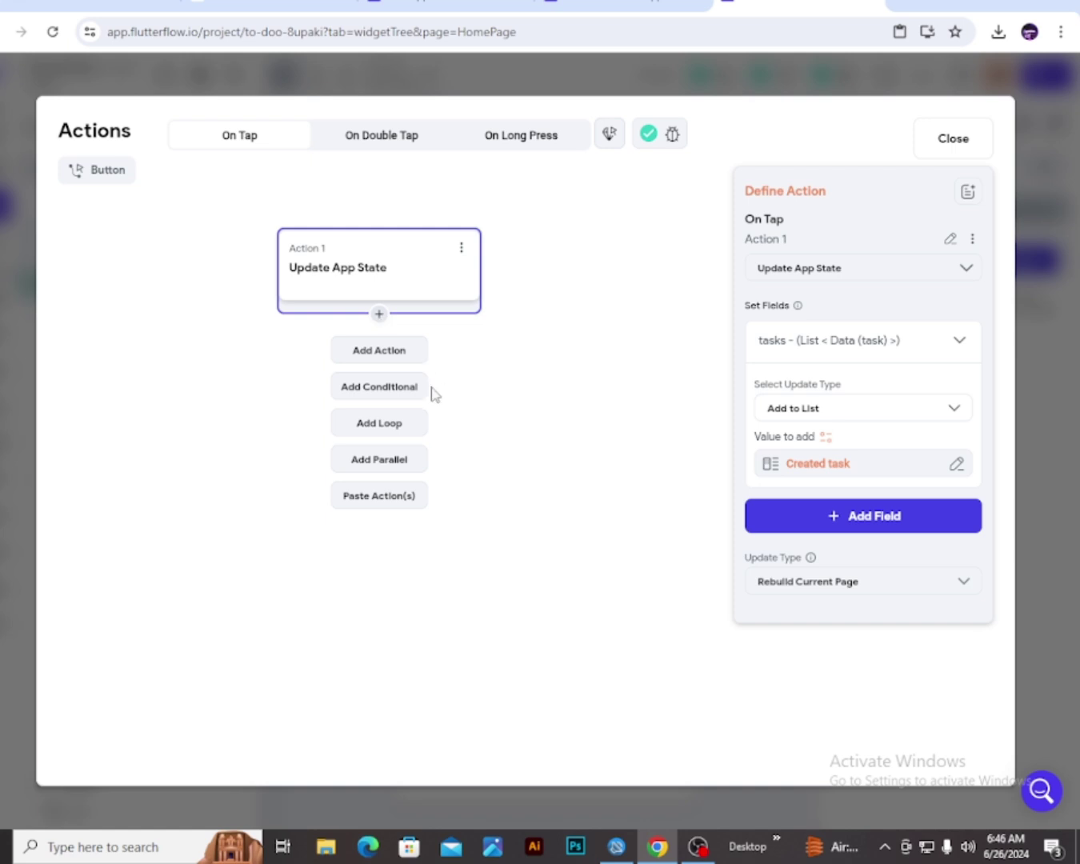
pyautogui.click(412, 354)
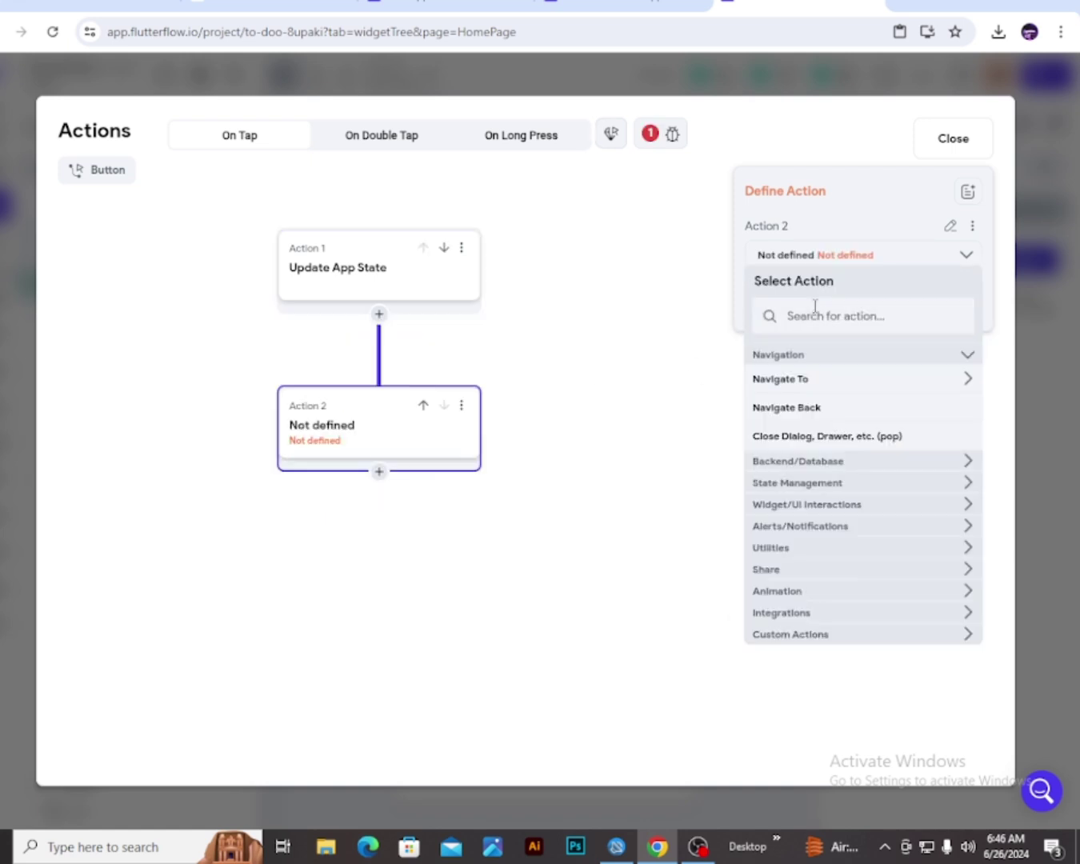
pyautogui.click(815, 308)
pyautogui.write('clear')
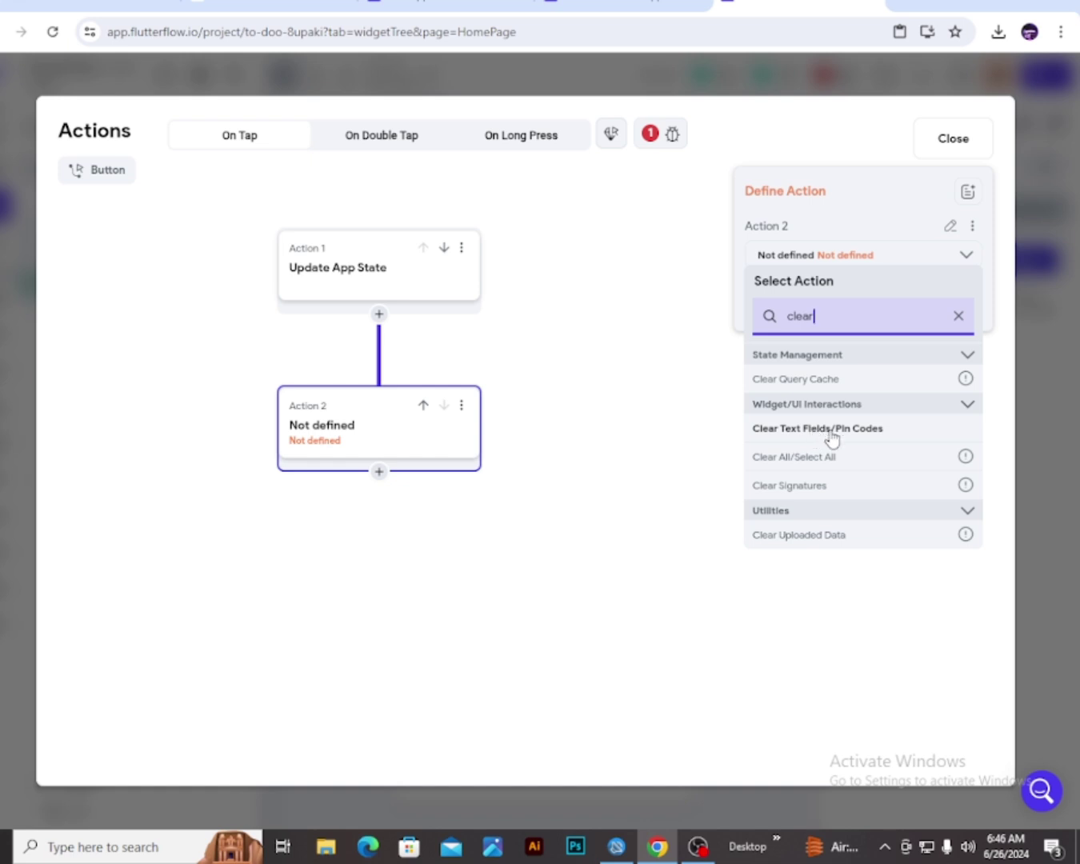
pyautogui.click(832, 433)
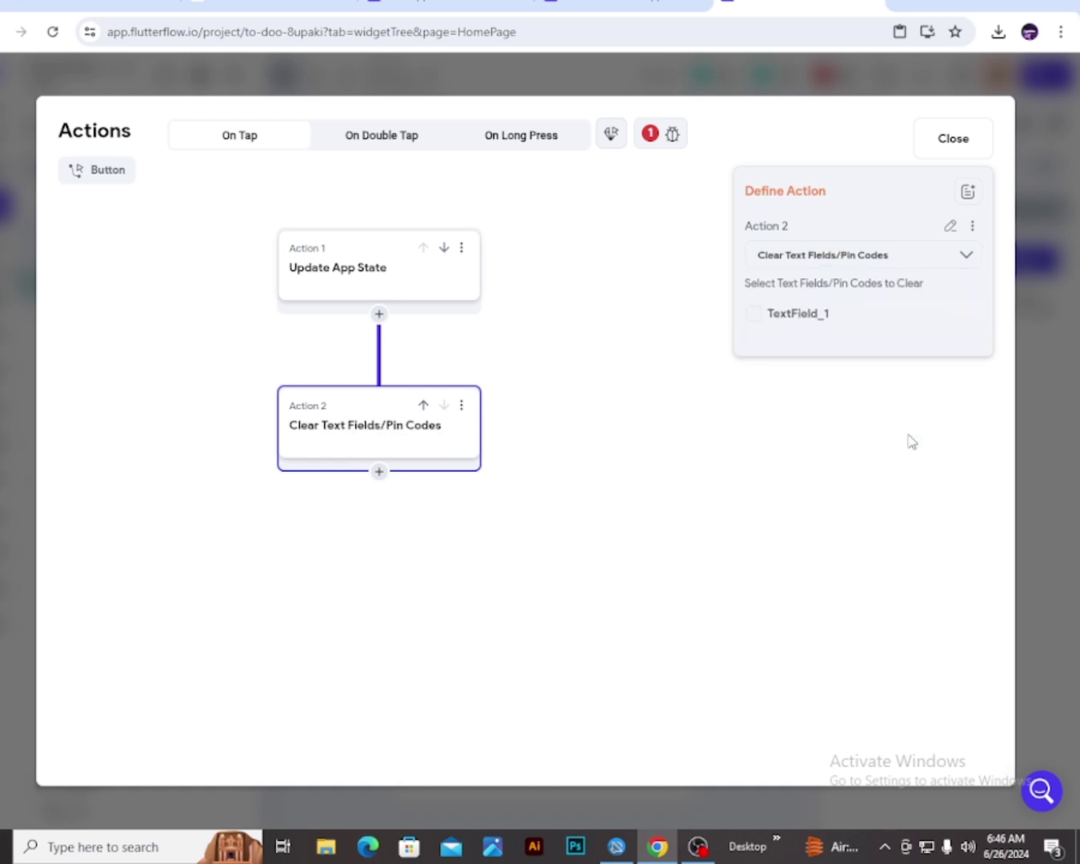
pyautogui.click(755, 319)
pyautogui.click(967, 152)
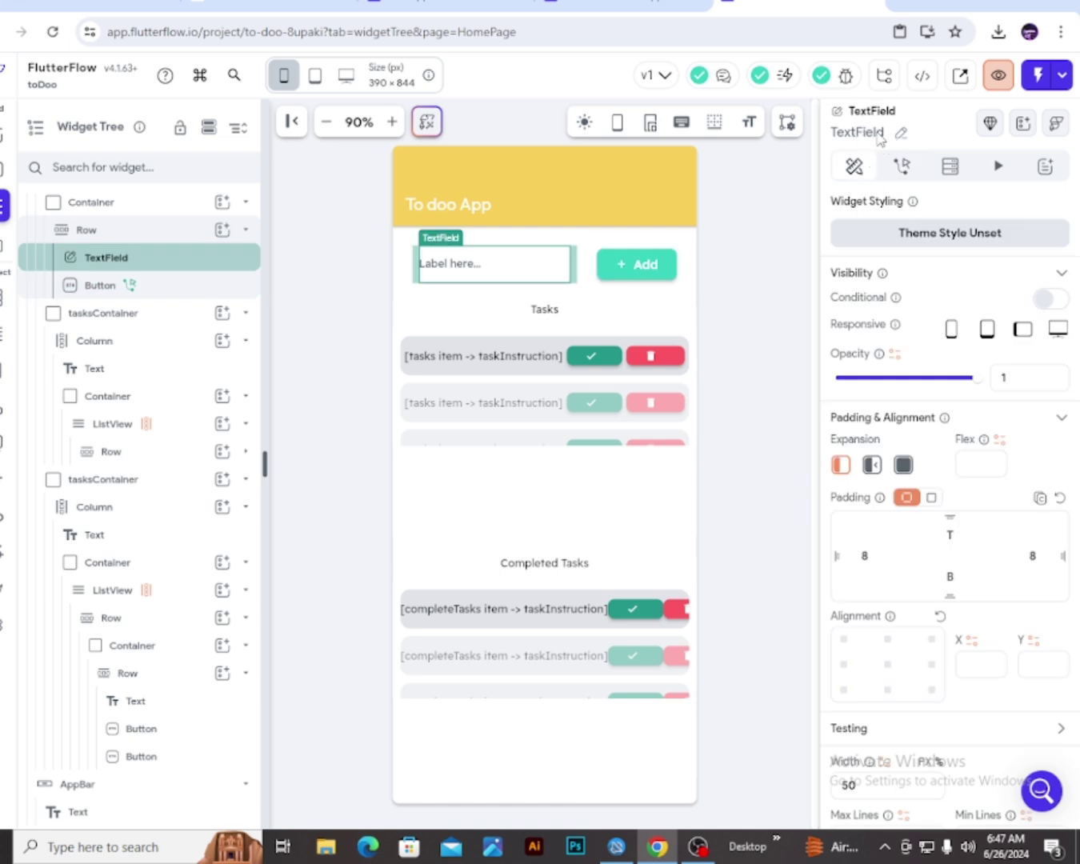
# Review the Add button's action flow, checking the created task's fields and the text field selected for clearing
pyautogui.click(671, 300)
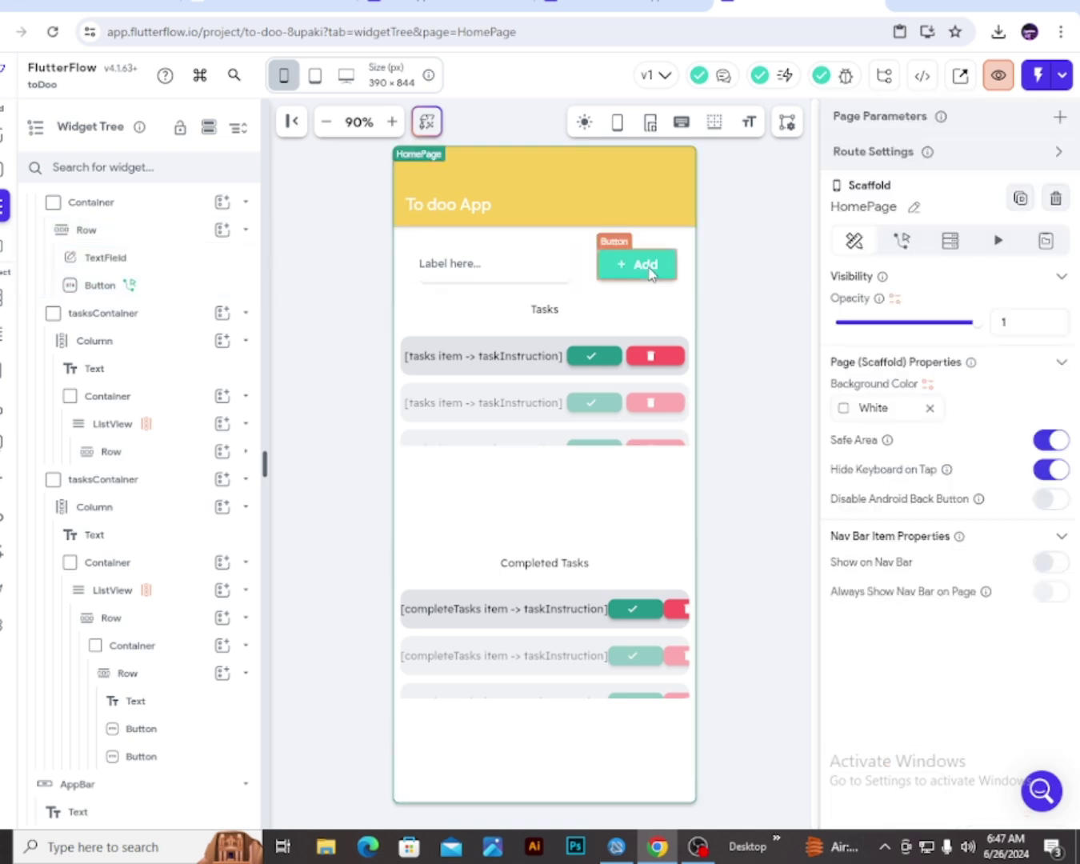
pyautogui.click(1023, 259)
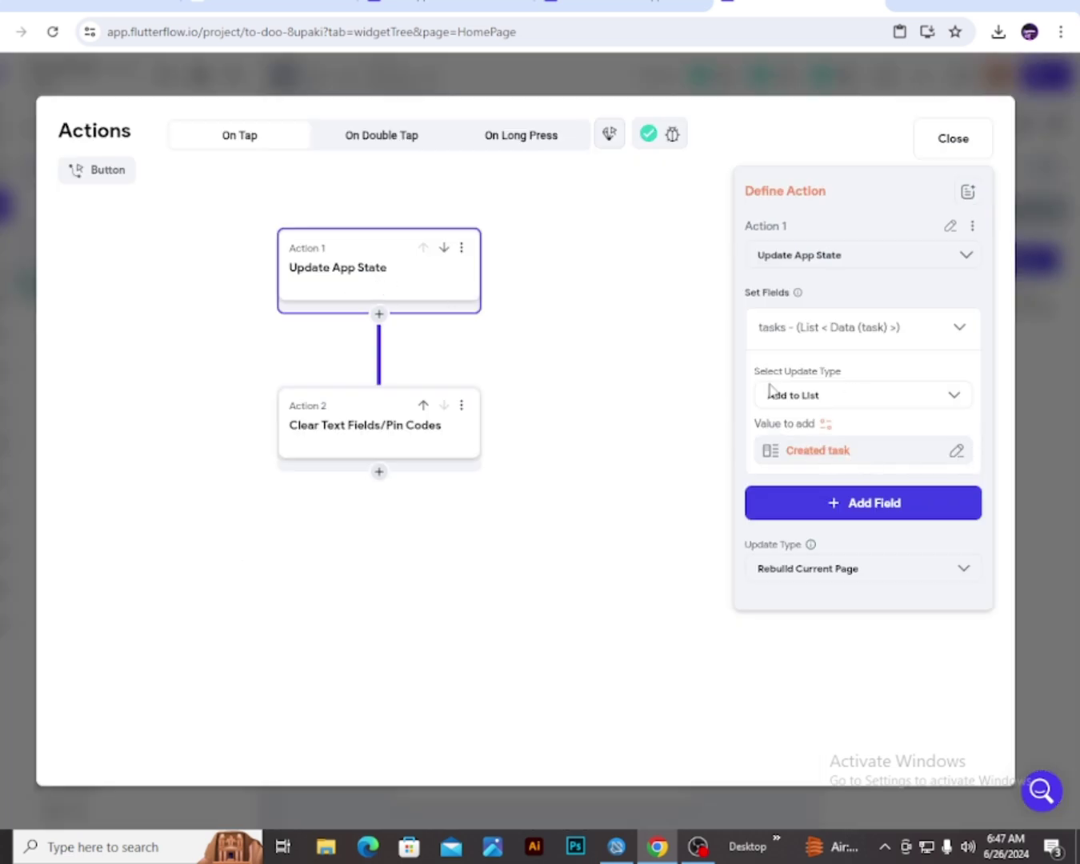
pyautogui.click(815, 450)
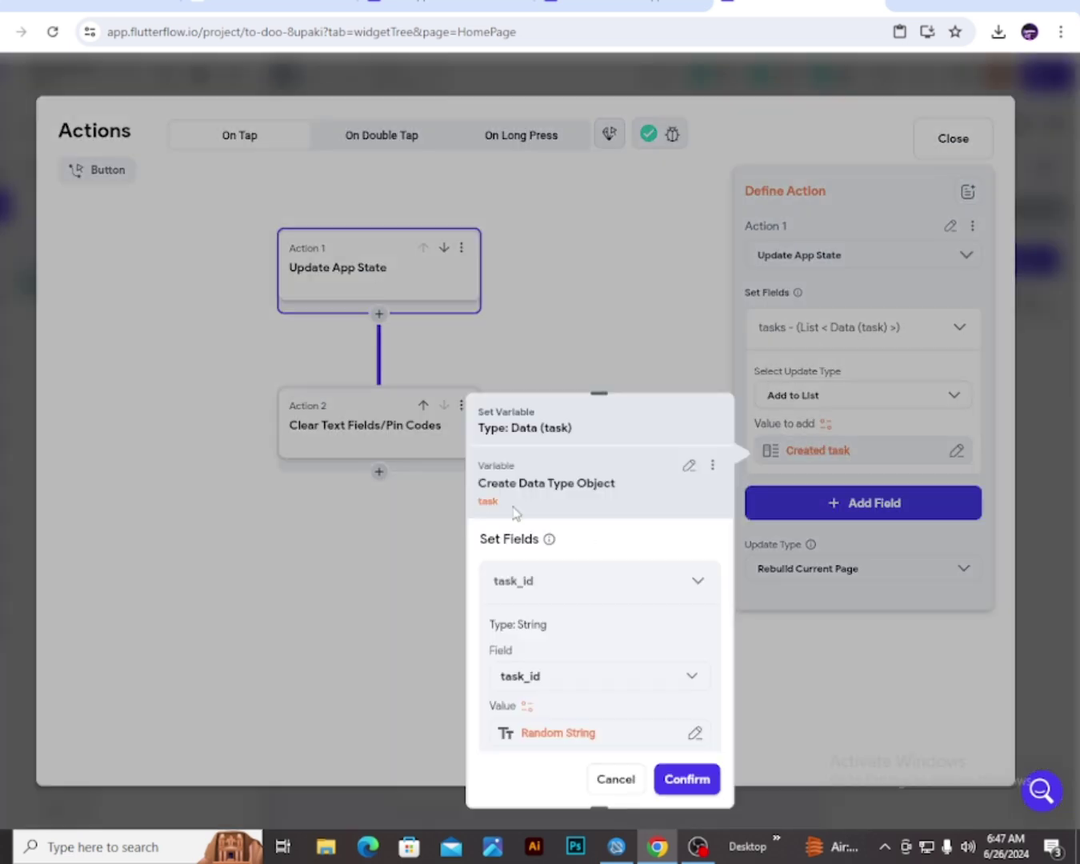
pyautogui.scroll(-3, 547, 680)
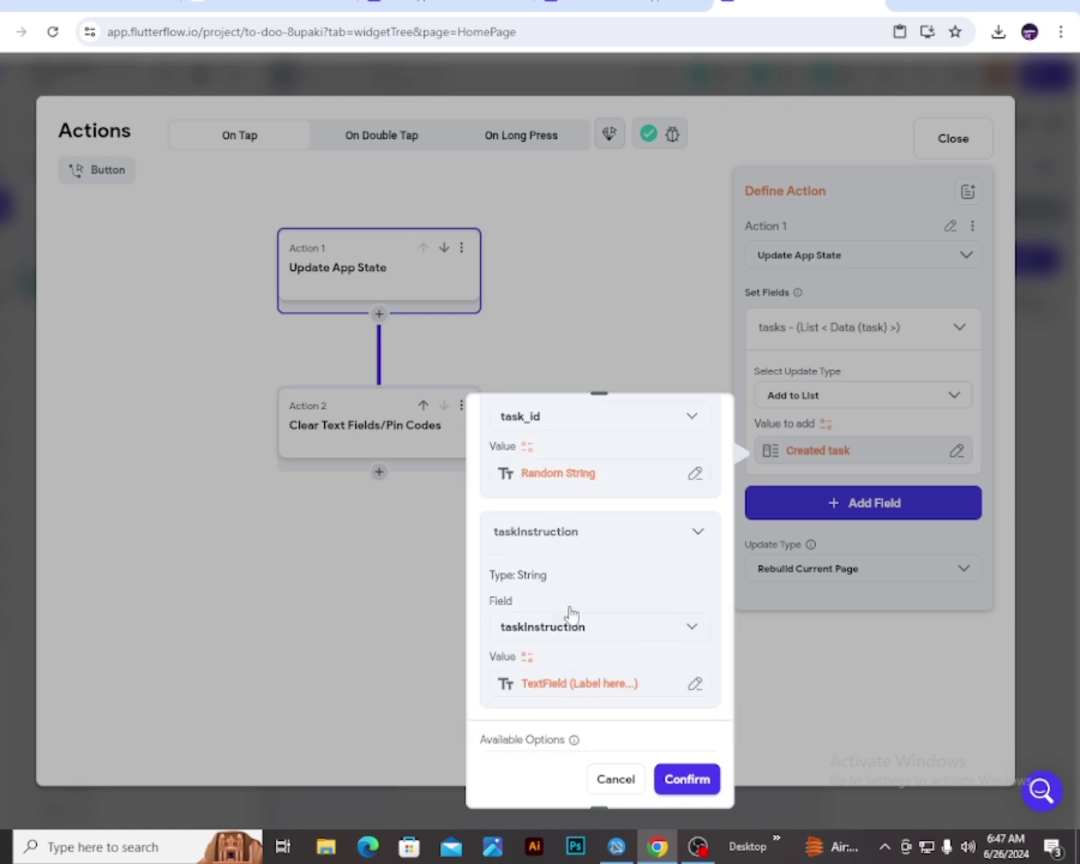
pyautogui.click(625, 781)
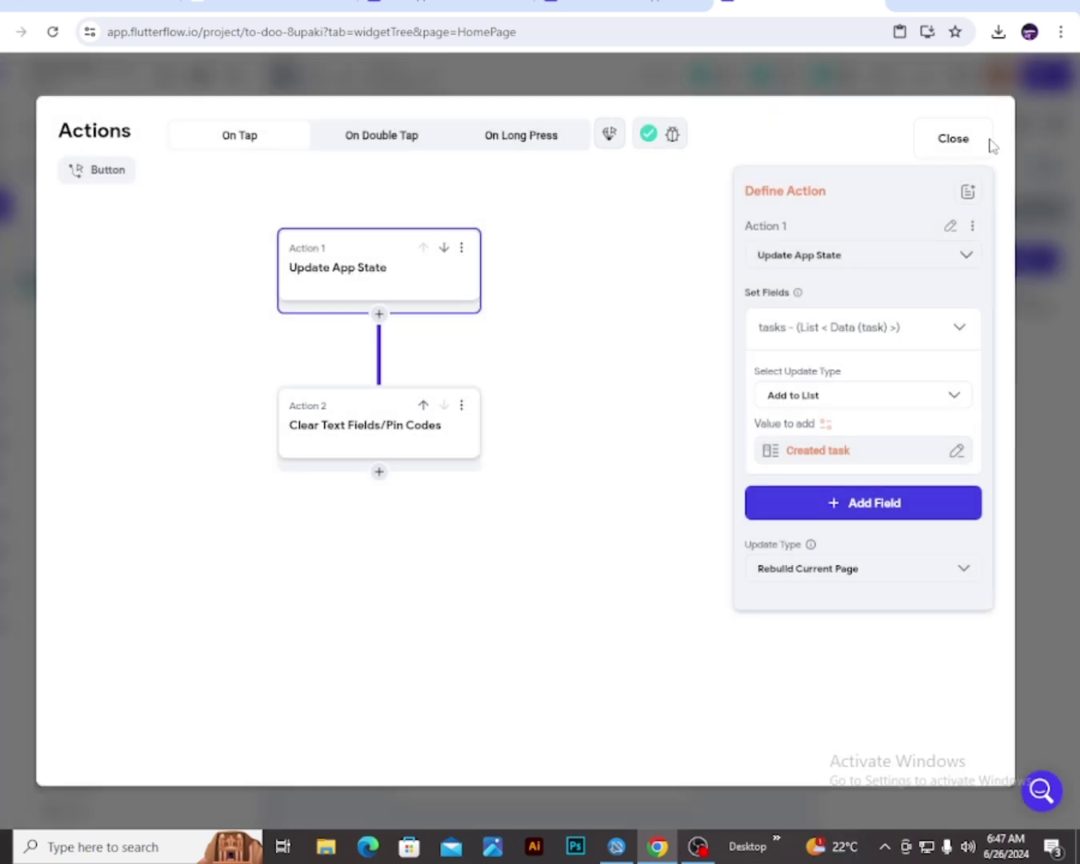
pyautogui.click(442, 446)
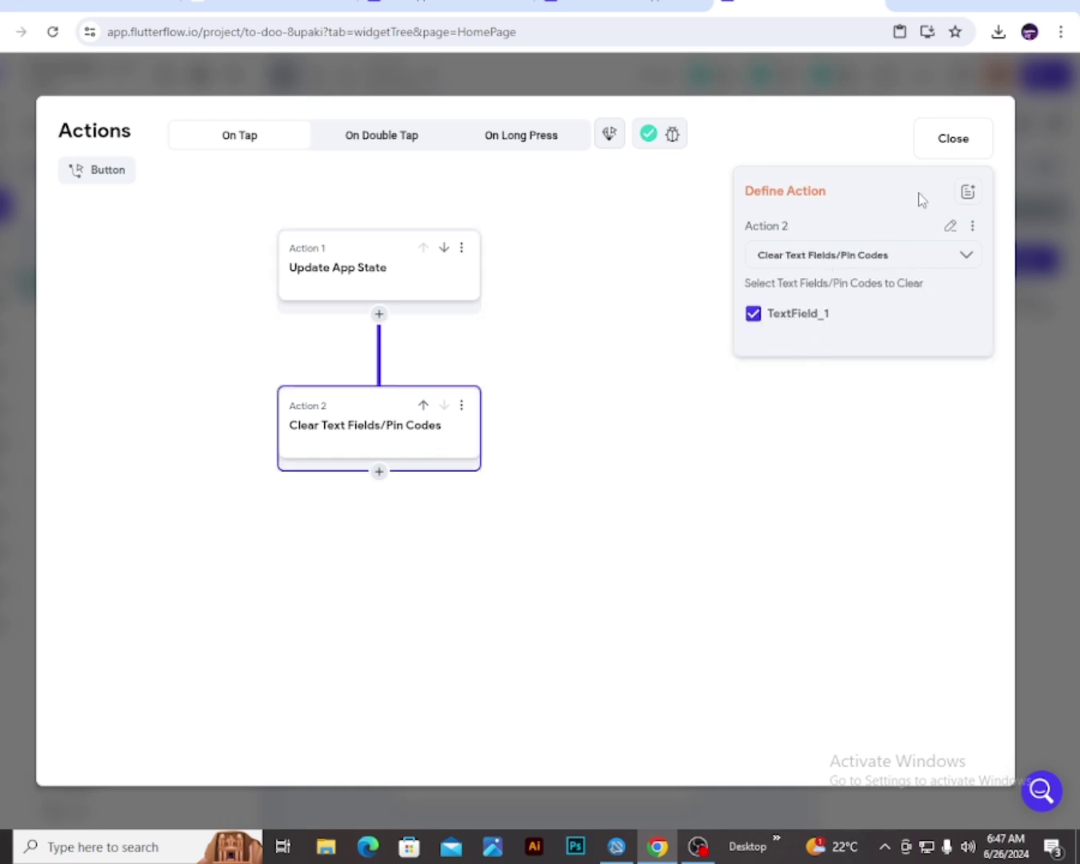
pyautogui.click(951, 139)
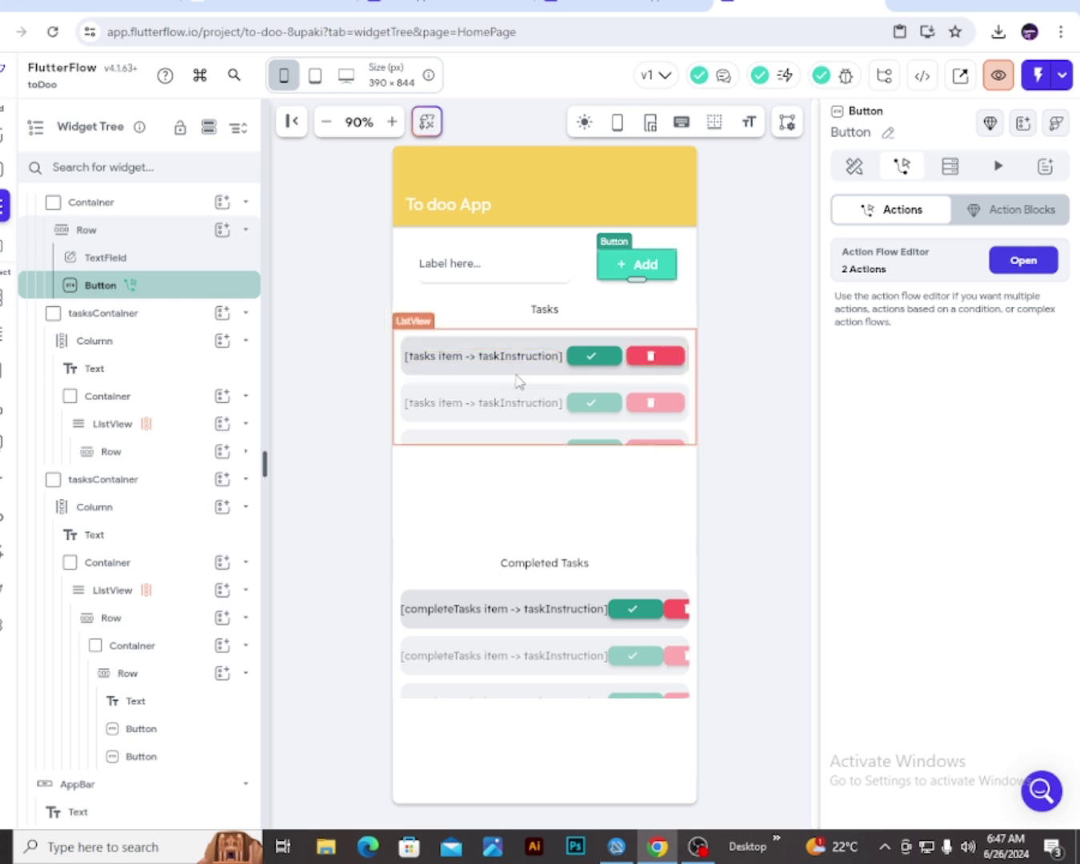
# Add an On Tap Update App State action to the green check button in the Tasks list row
pyautogui.click(615, 361)
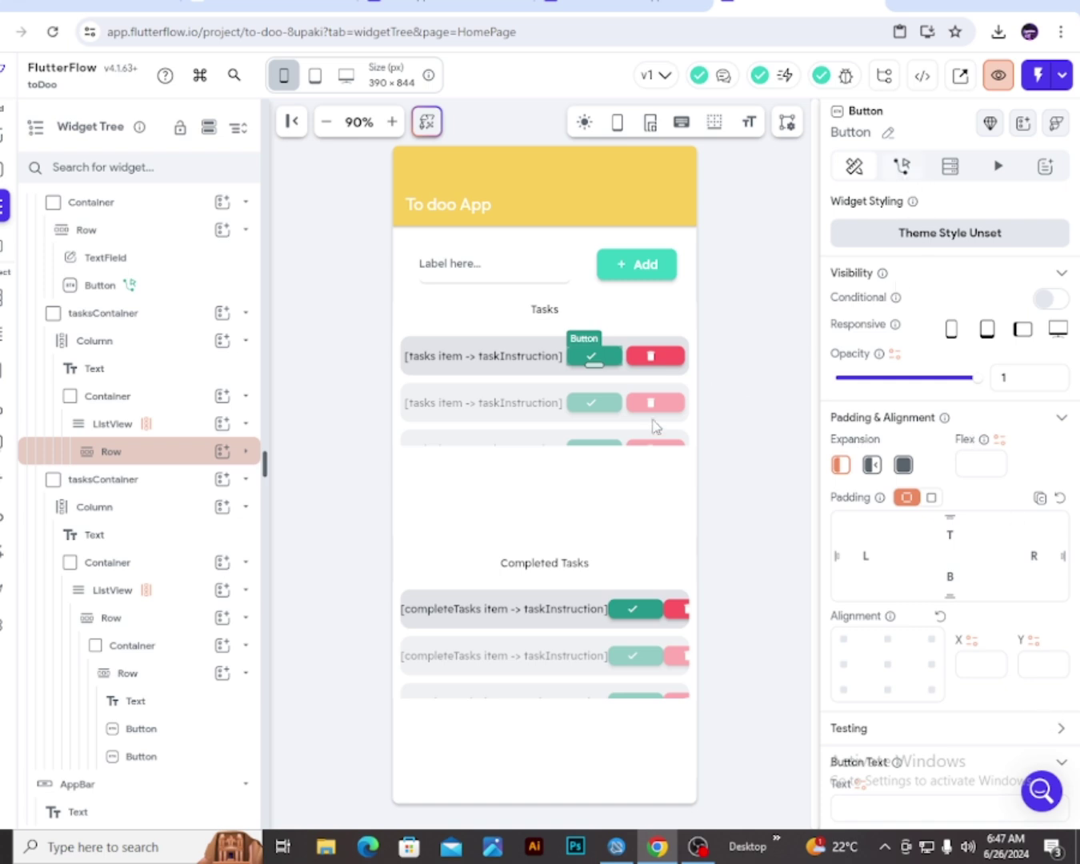
pyautogui.click(902, 167)
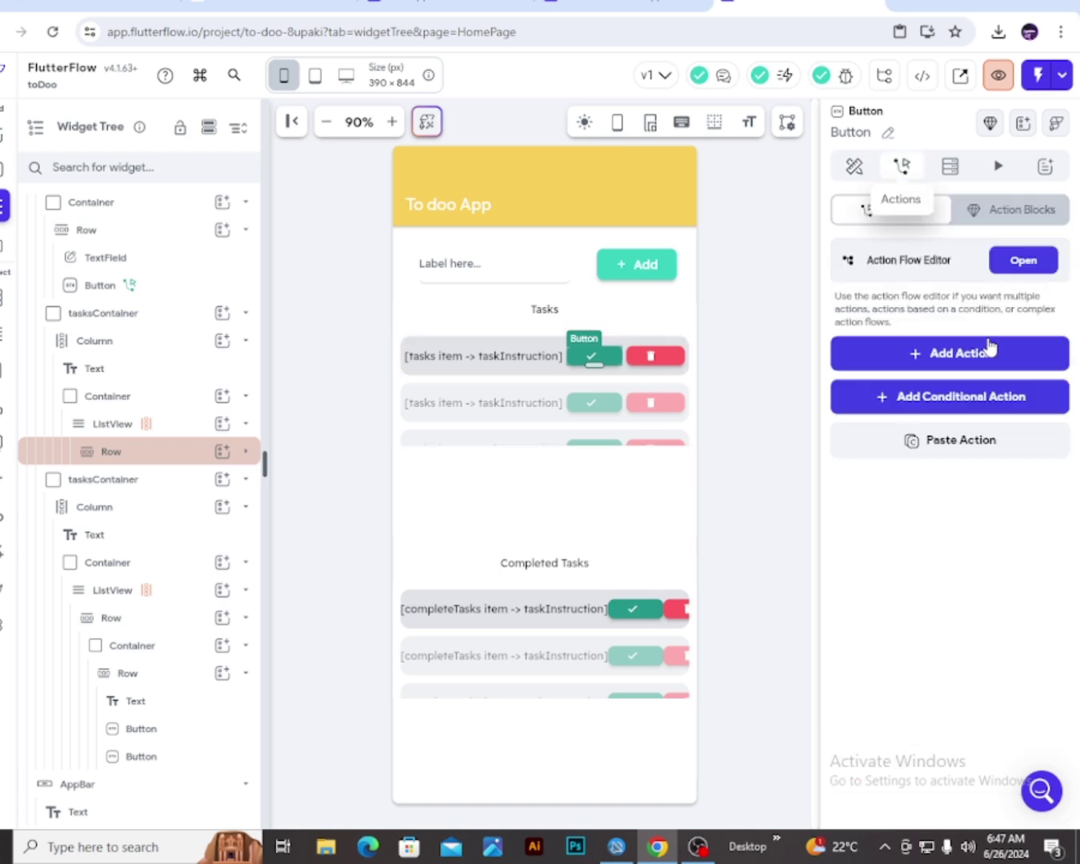
pyautogui.click(958, 355)
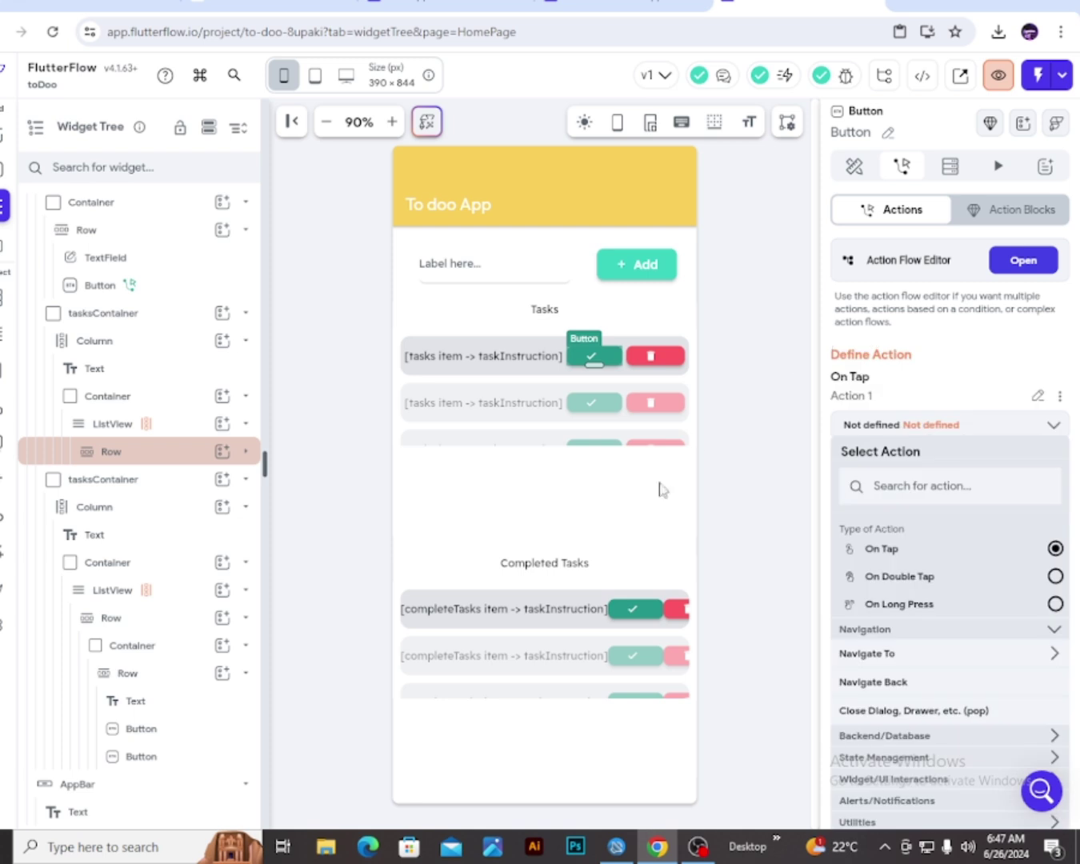
pyautogui.click(919, 486)
pyautogui.write('update')
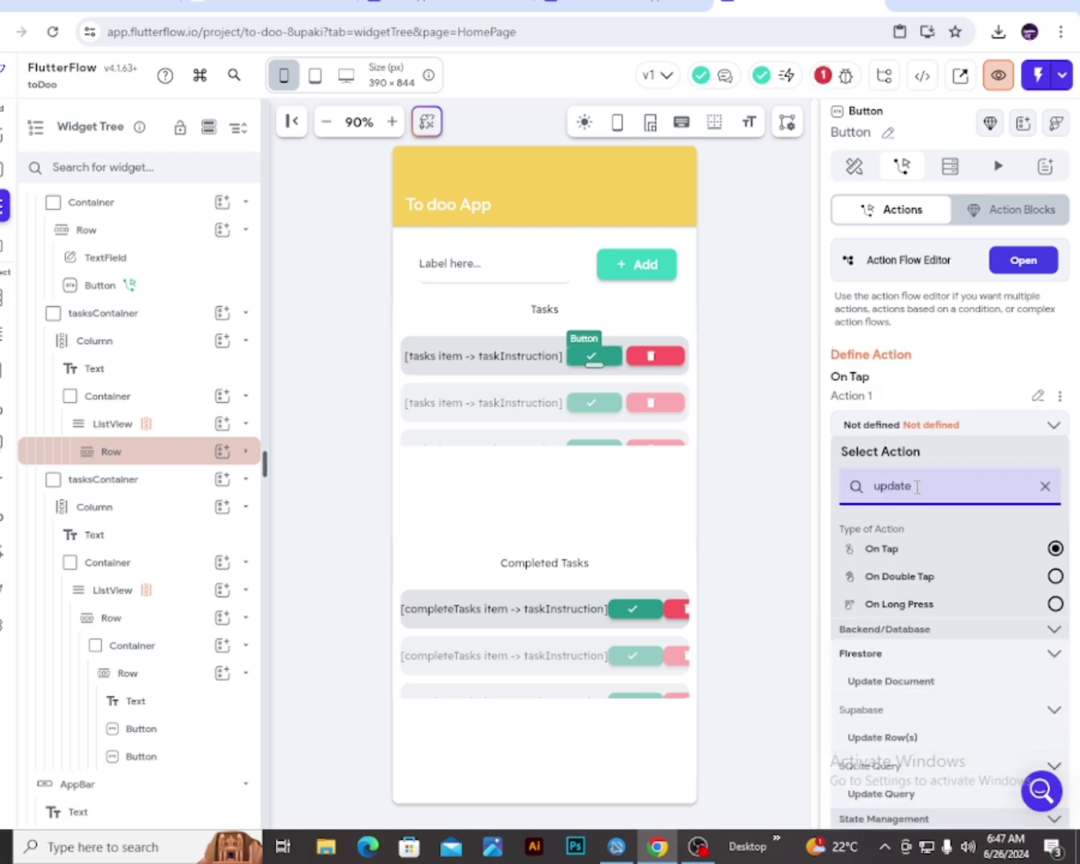
pyautogui.scroll(-2, 927, 544)
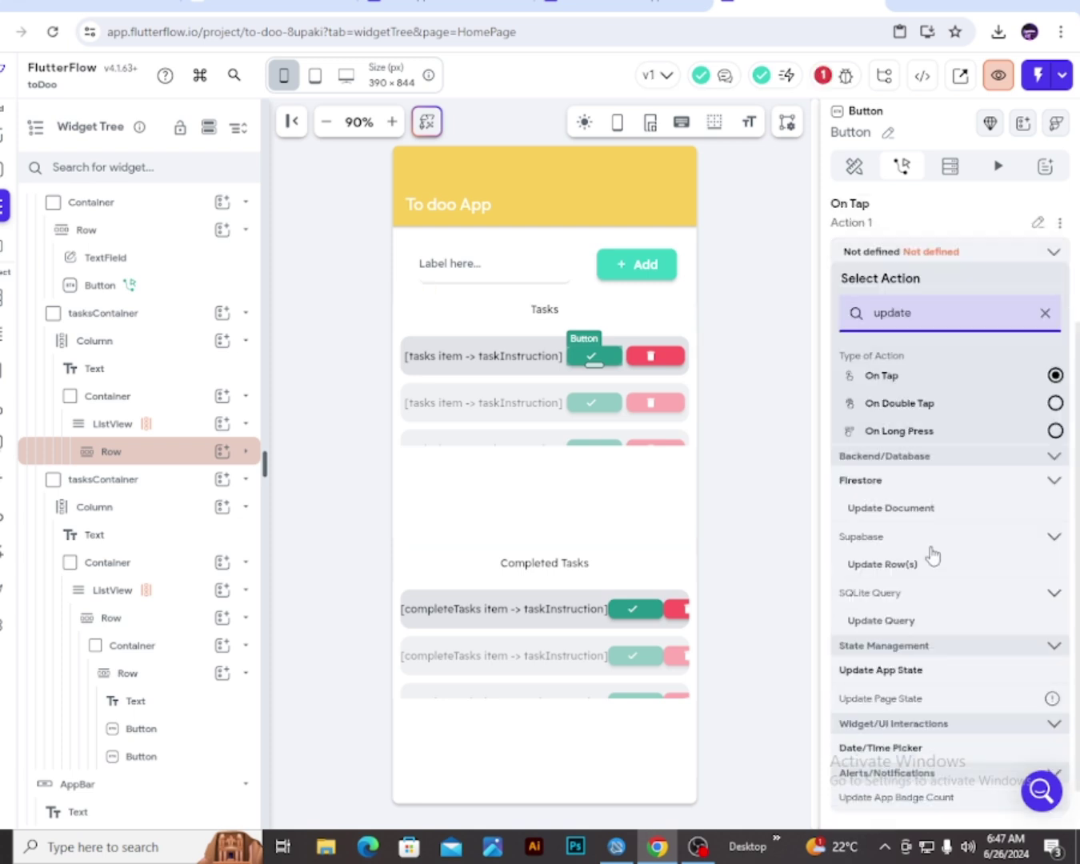
pyautogui.click(925, 609)
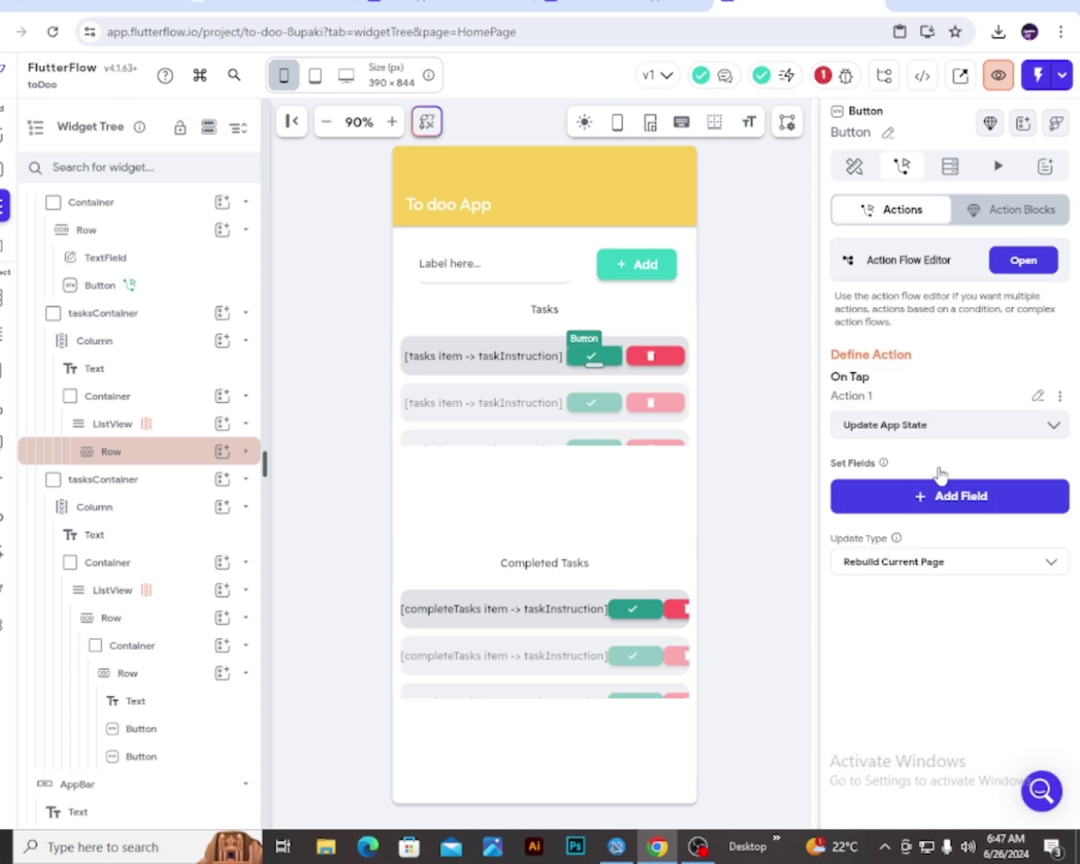
# Set the action's completeTasks field to Add to List, with the tasks Item as the value to add
pyautogui.click(963, 510)
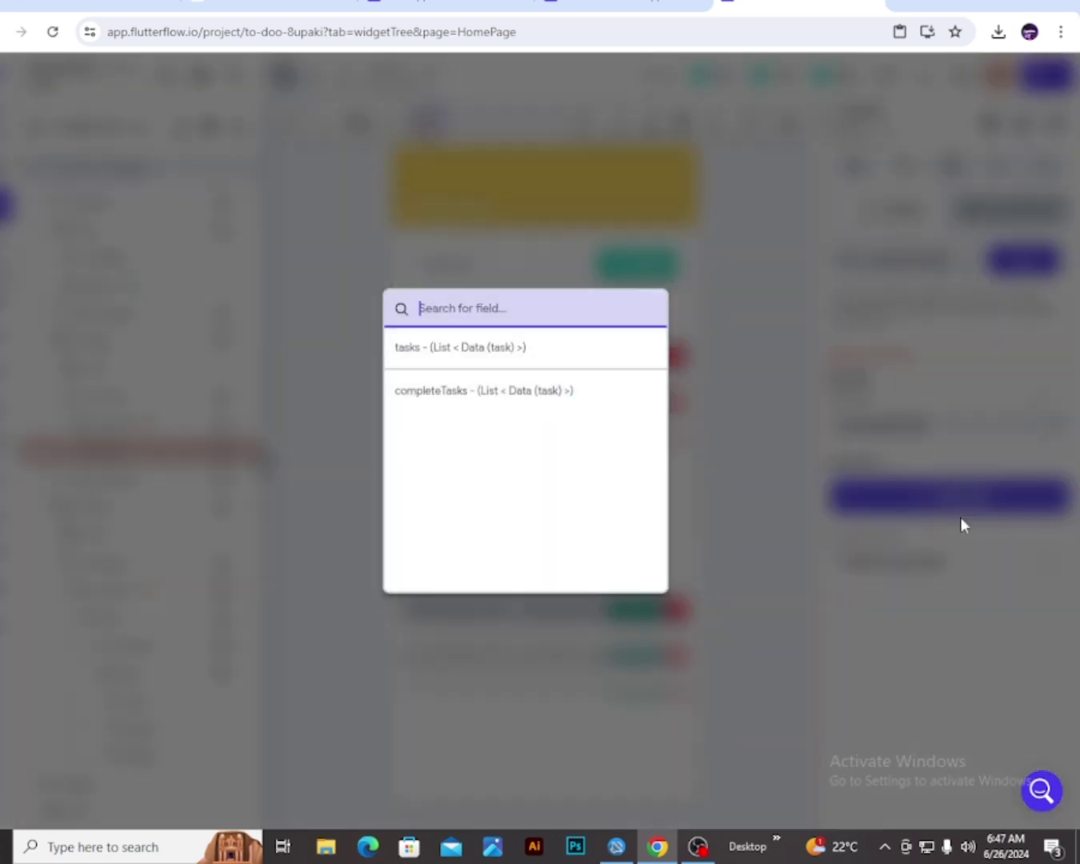
pyautogui.click(532, 400)
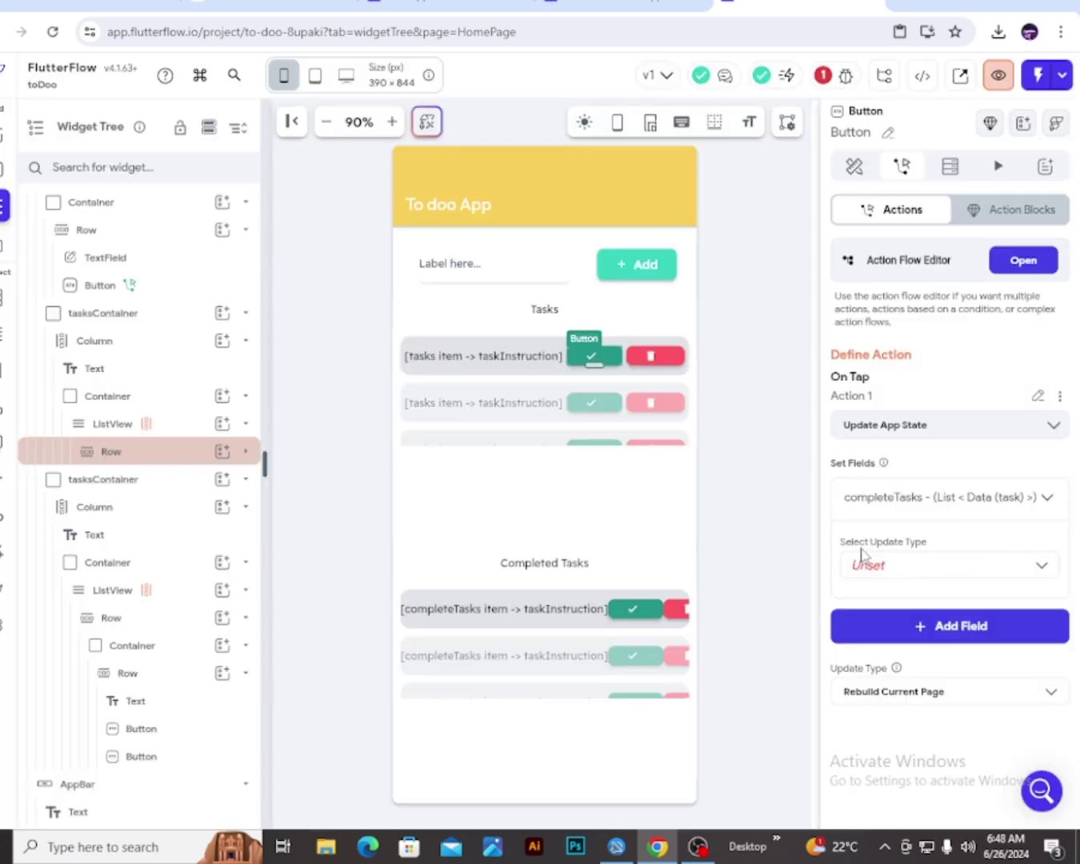
pyautogui.click(884, 569)
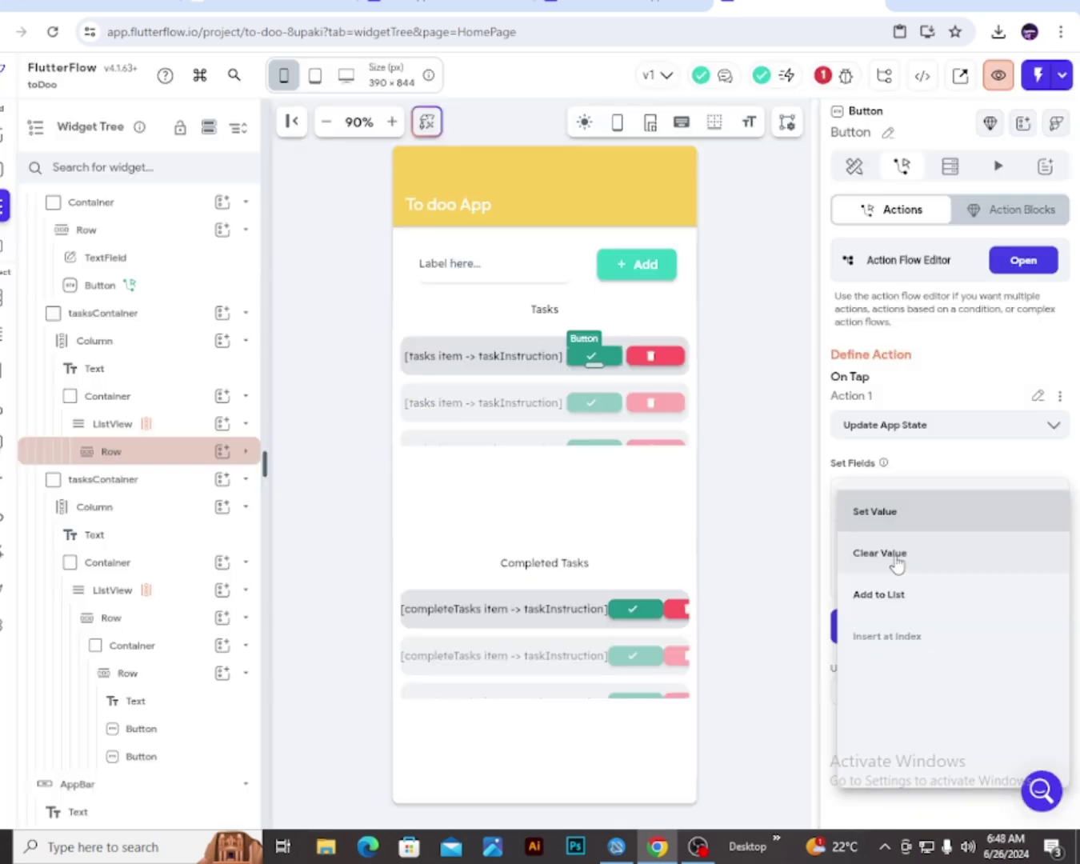
pyautogui.click(905, 606)
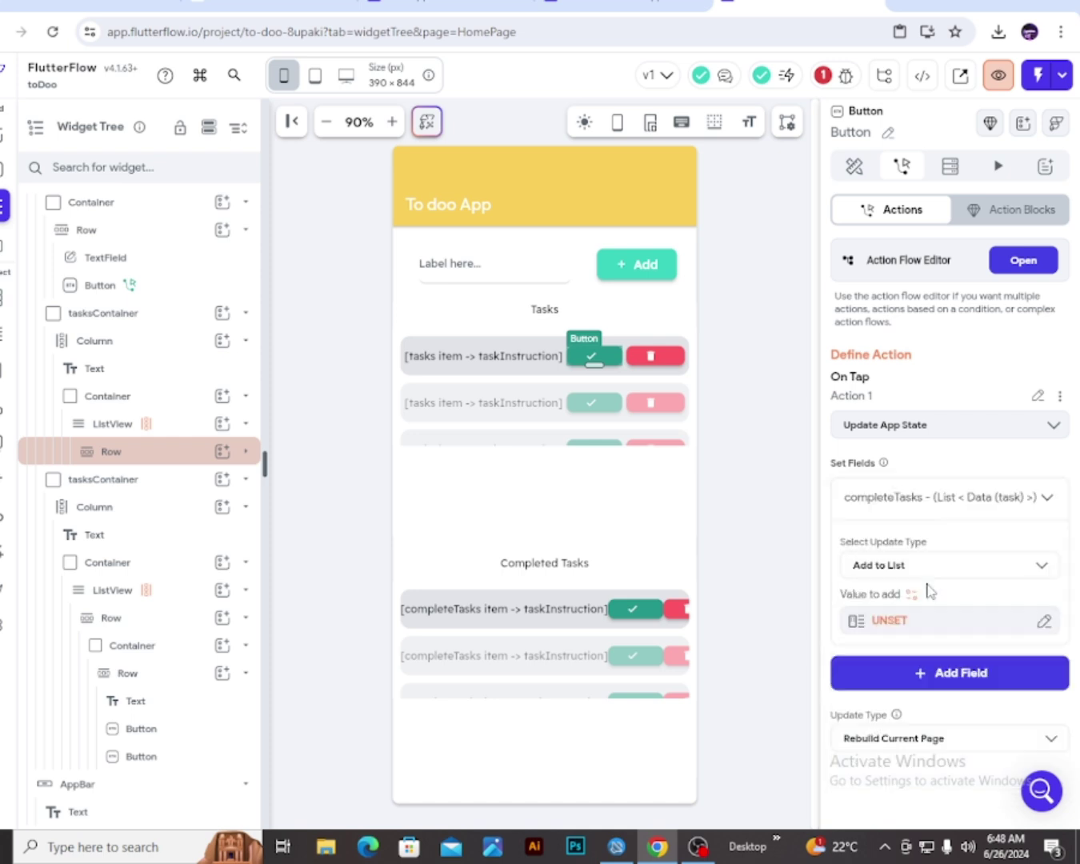
pyautogui.scroll(-1, 905, 604)
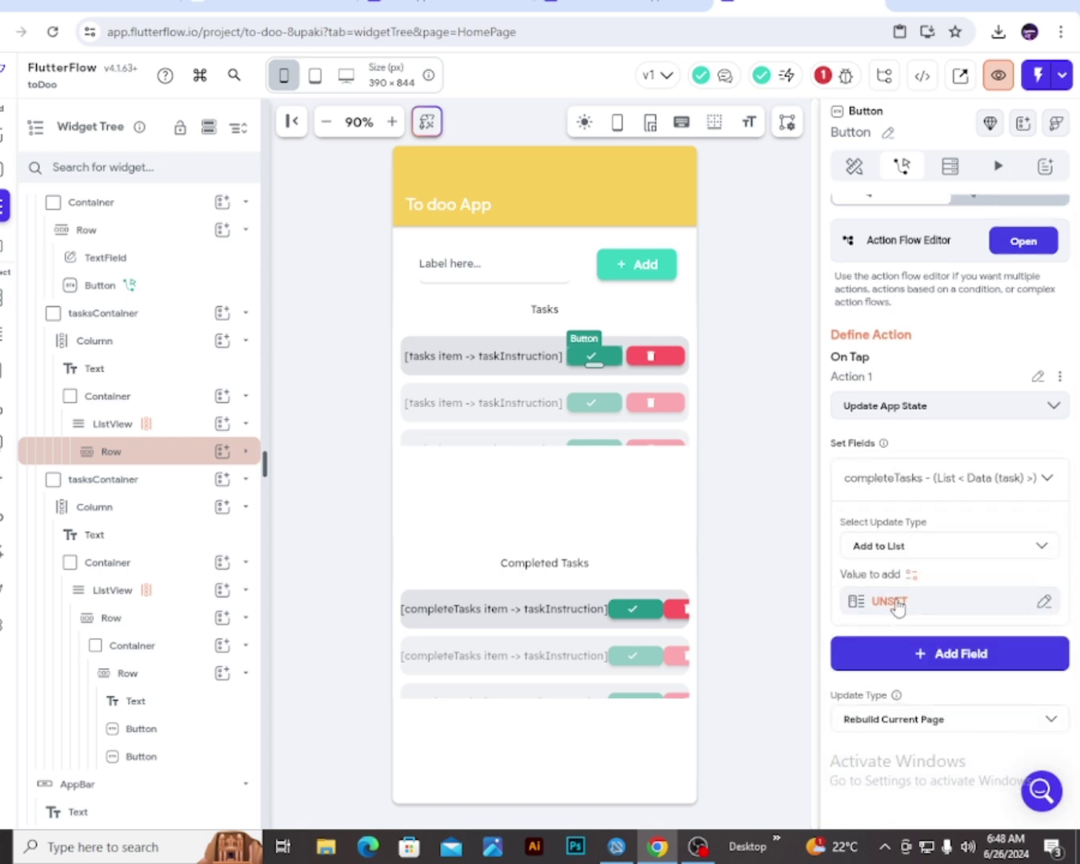
pyautogui.click(898, 609)
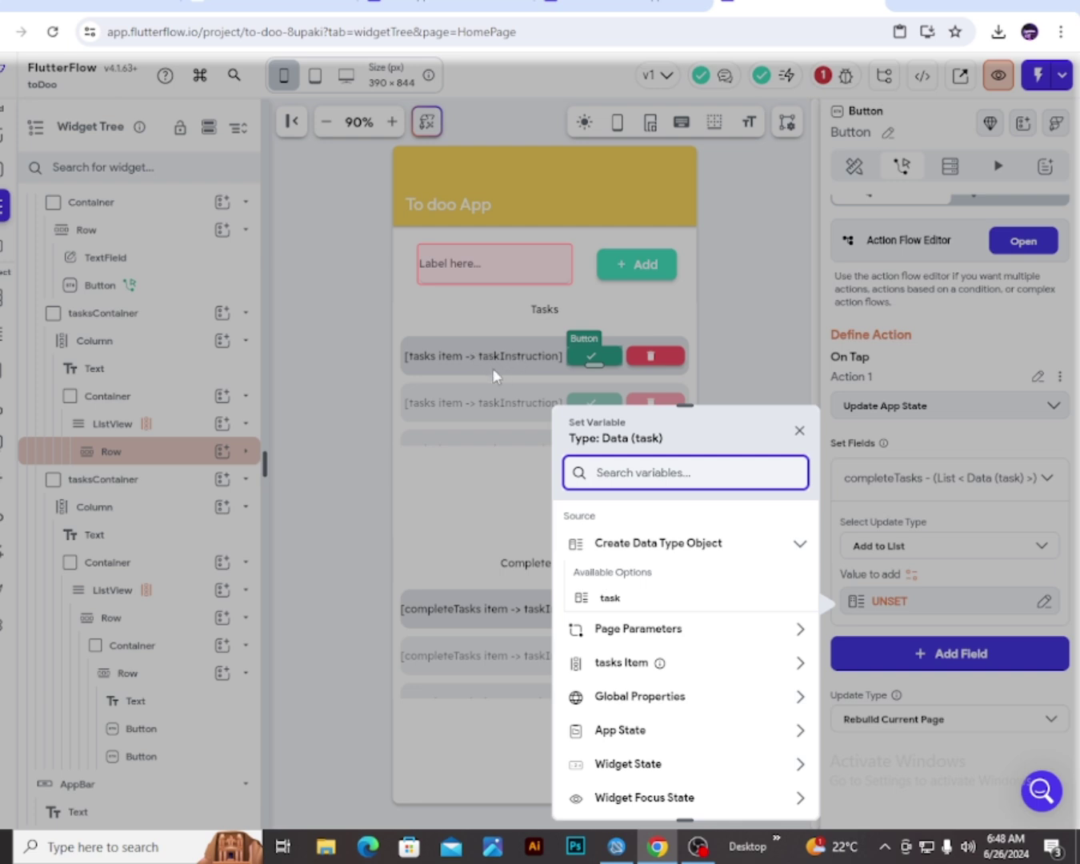
pyautogui.click(631, 666)
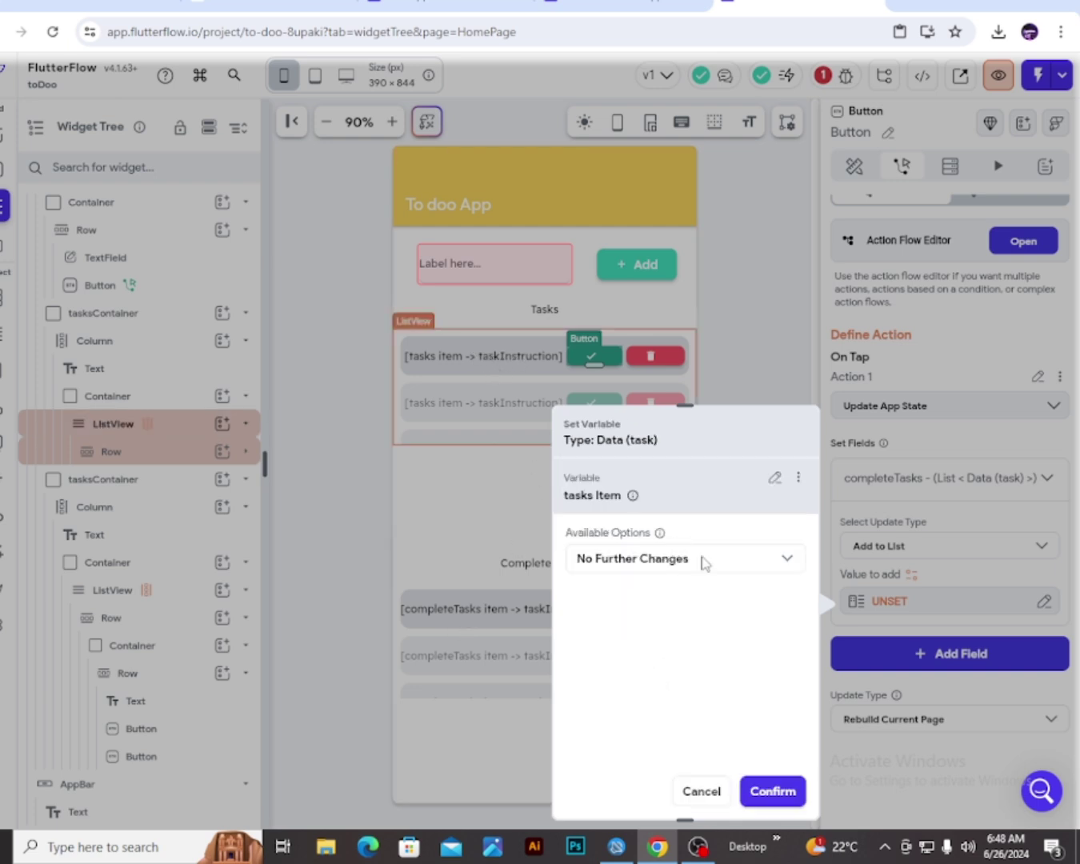
pyautogui.click(772, 790)
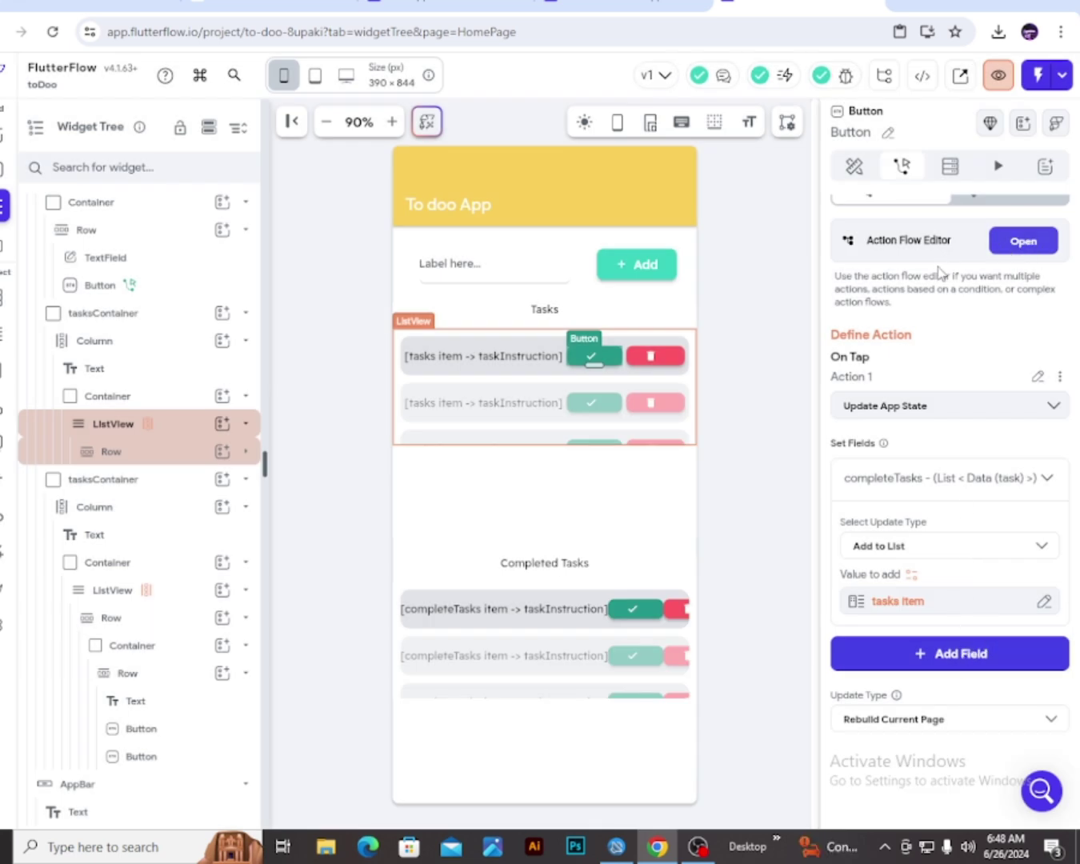
# Chain a second Update App State action after the first in the check button's On Tap action flow
pyautogui.click(1030, 248)
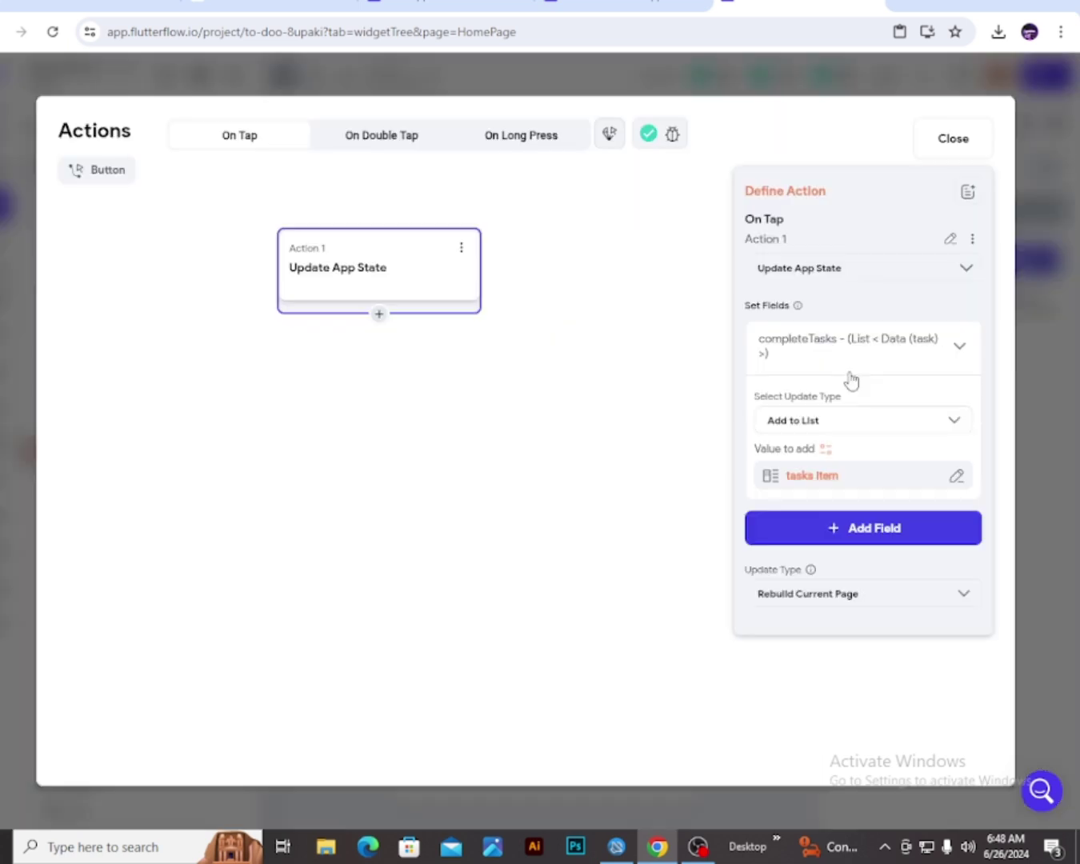
pyautogui.click(378, 316)
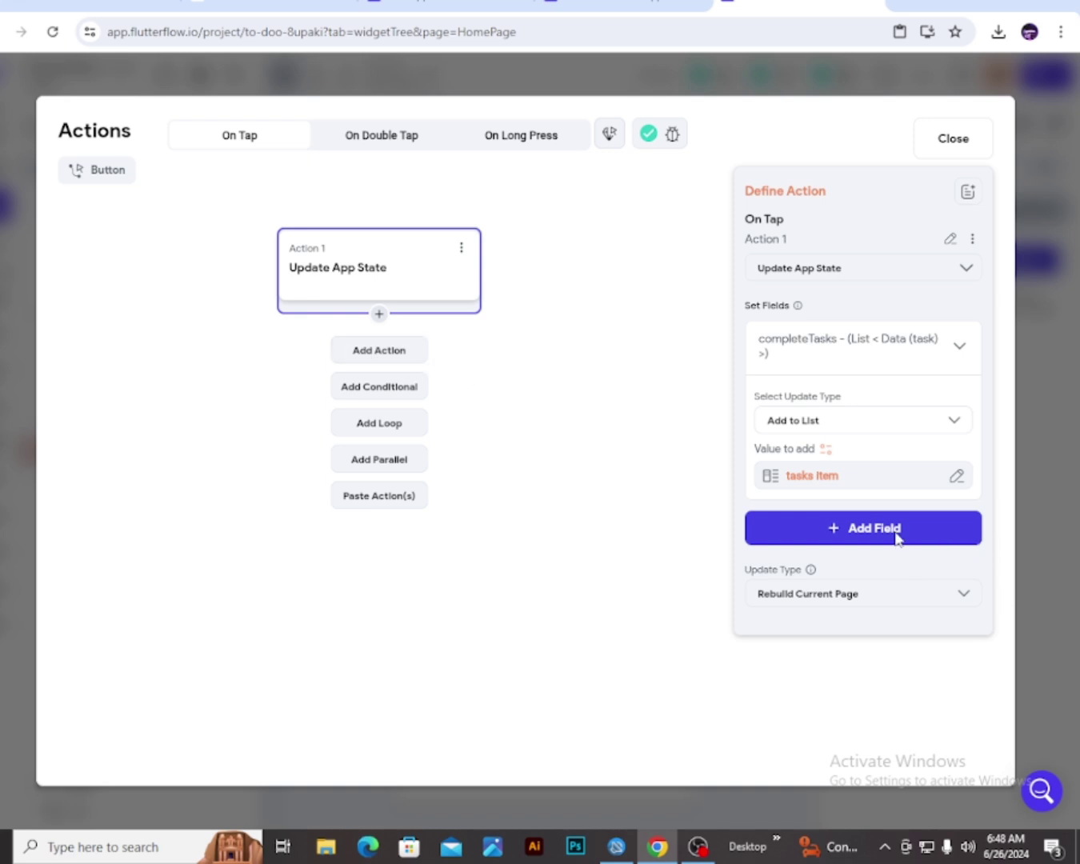
pyautogui.click(395, 350)
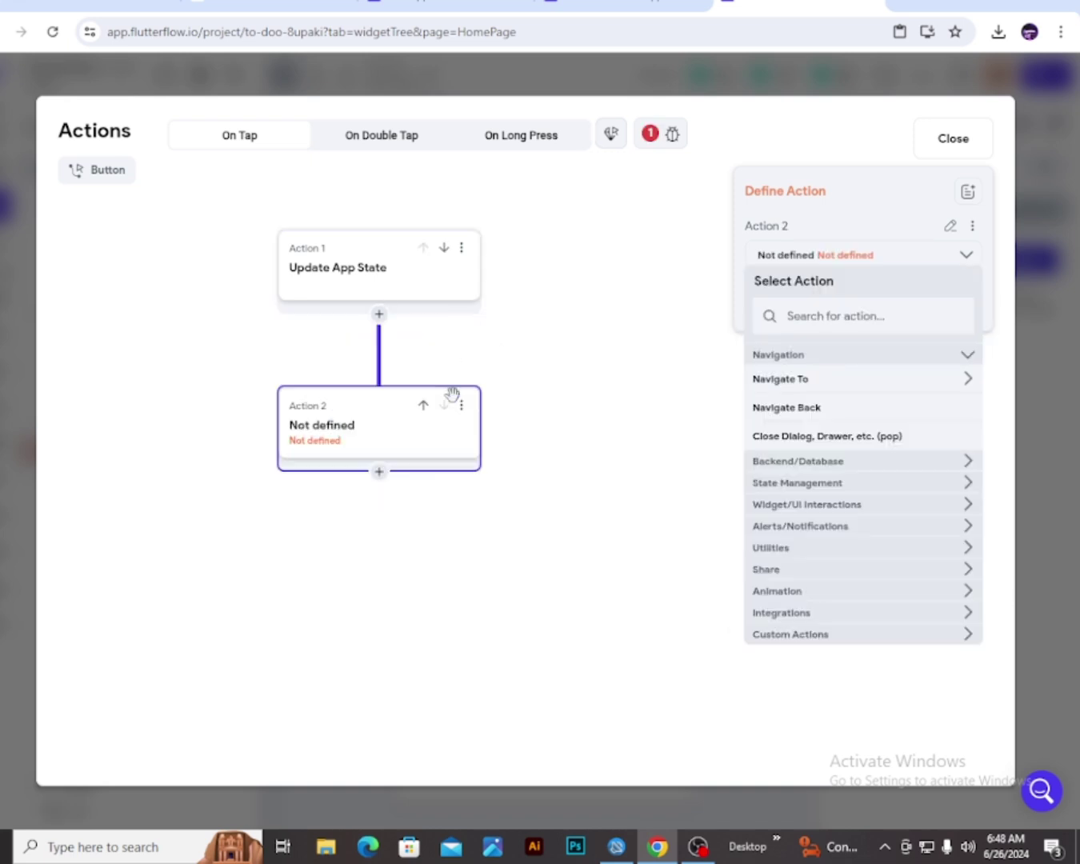
pyautogui.click(792, 320)
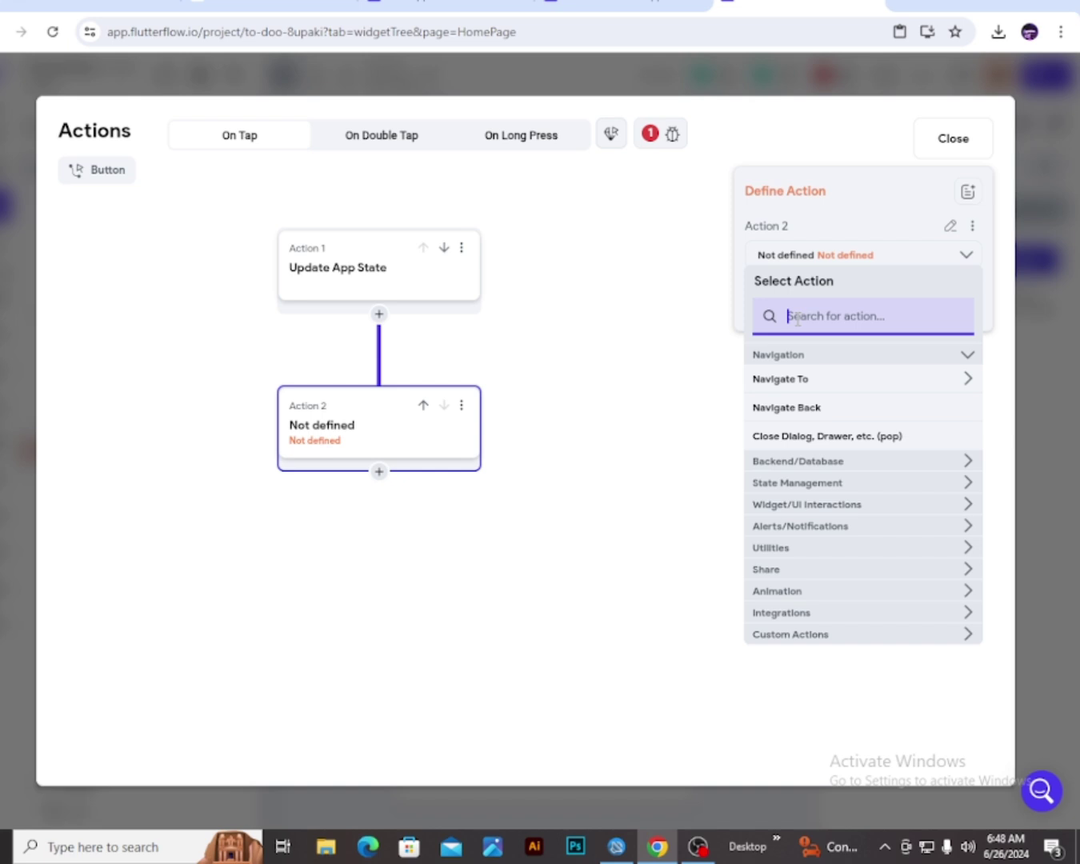
pyautogui.write('update')
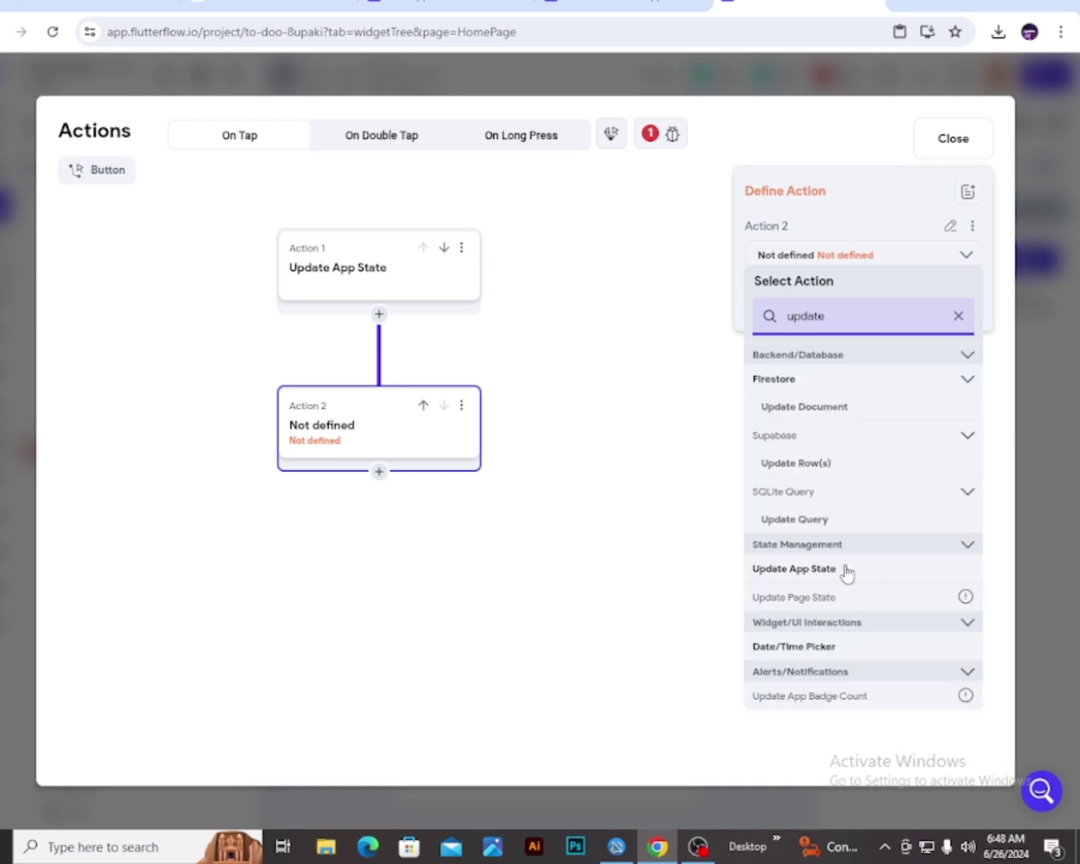
pyautogui.click(845, 571)
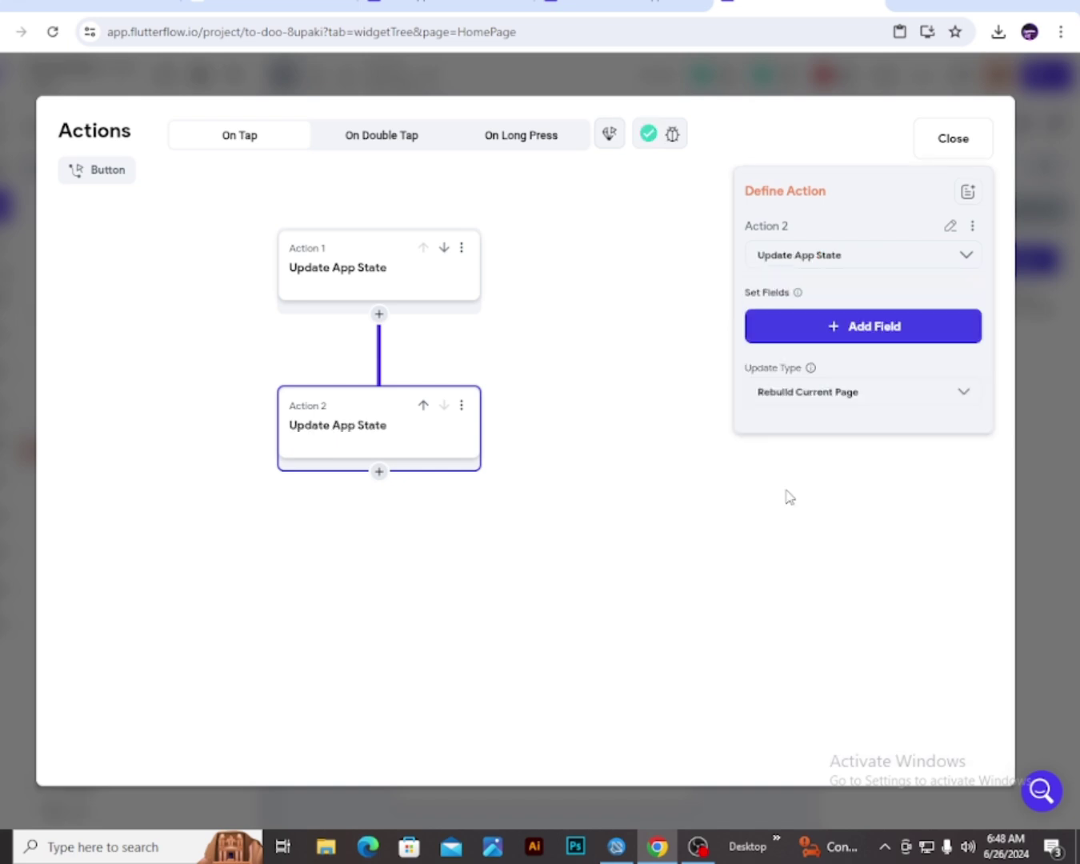
# Set the second action's tasks field to Remove from List, with the tasks Item as the value to remove
pyautogui.click(866, 332)
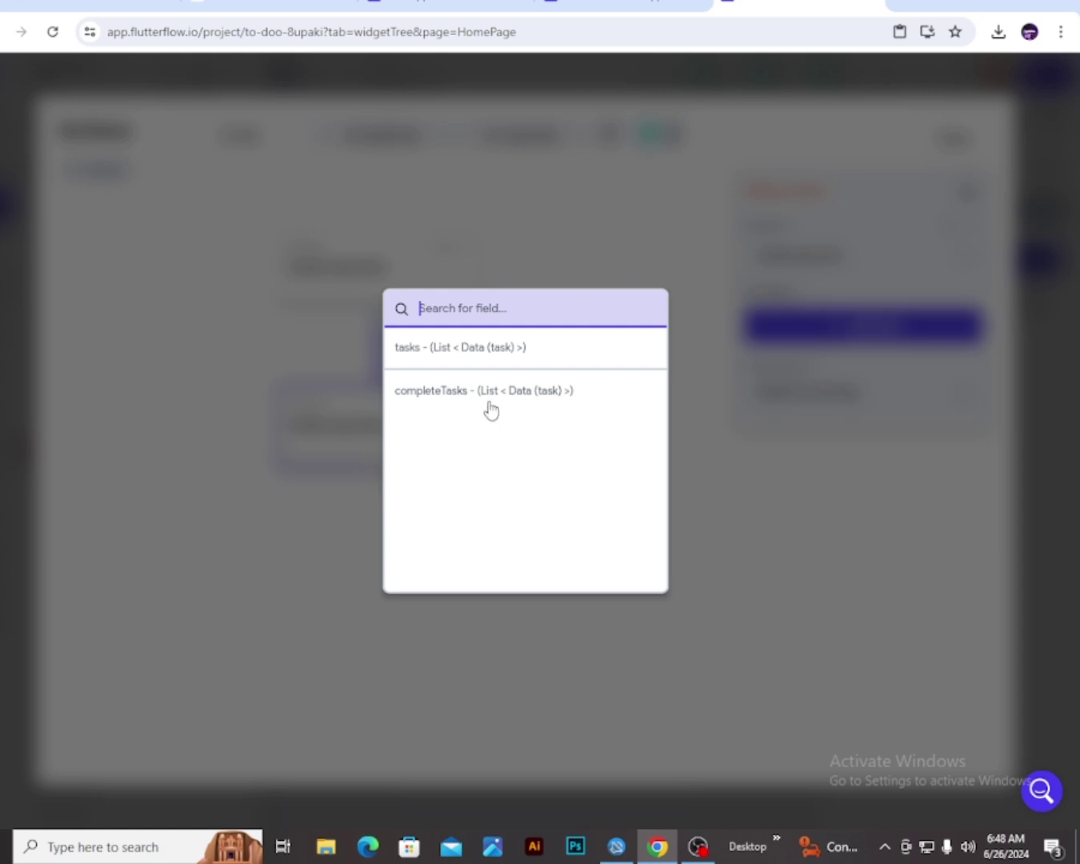
pyautogui.click(607, 368)
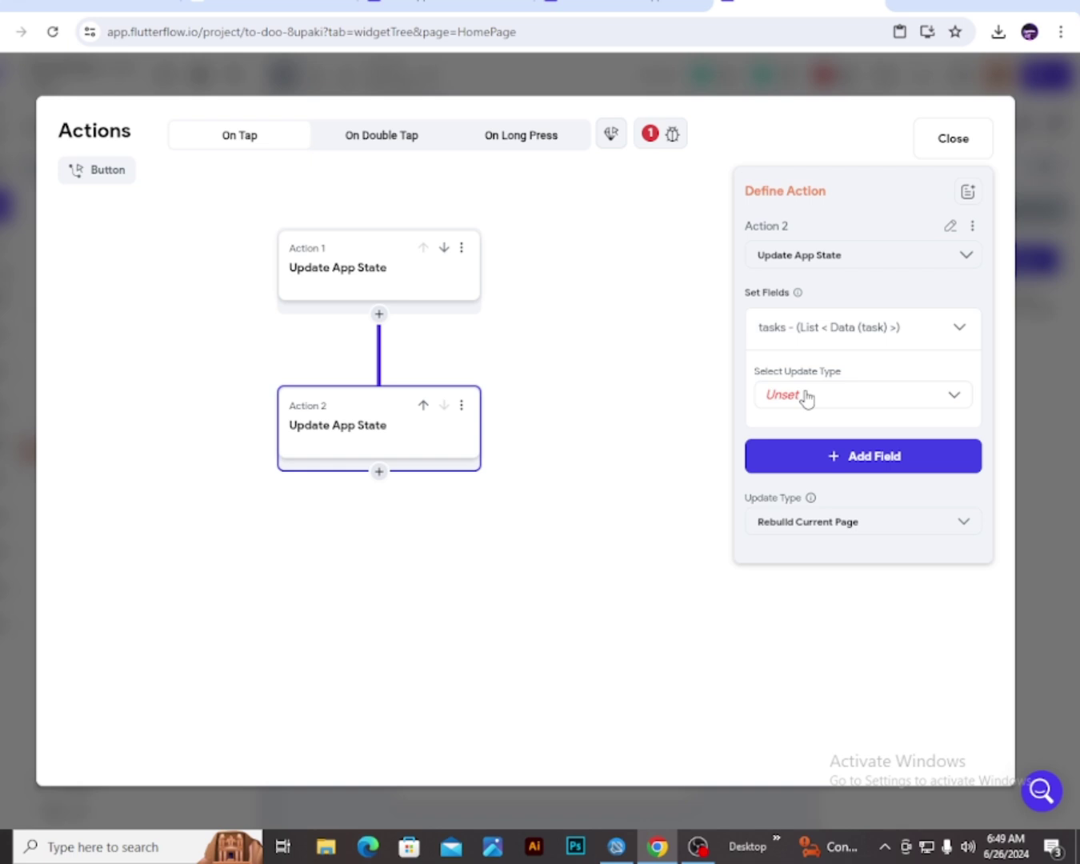
pyautogui.click(806, 396)
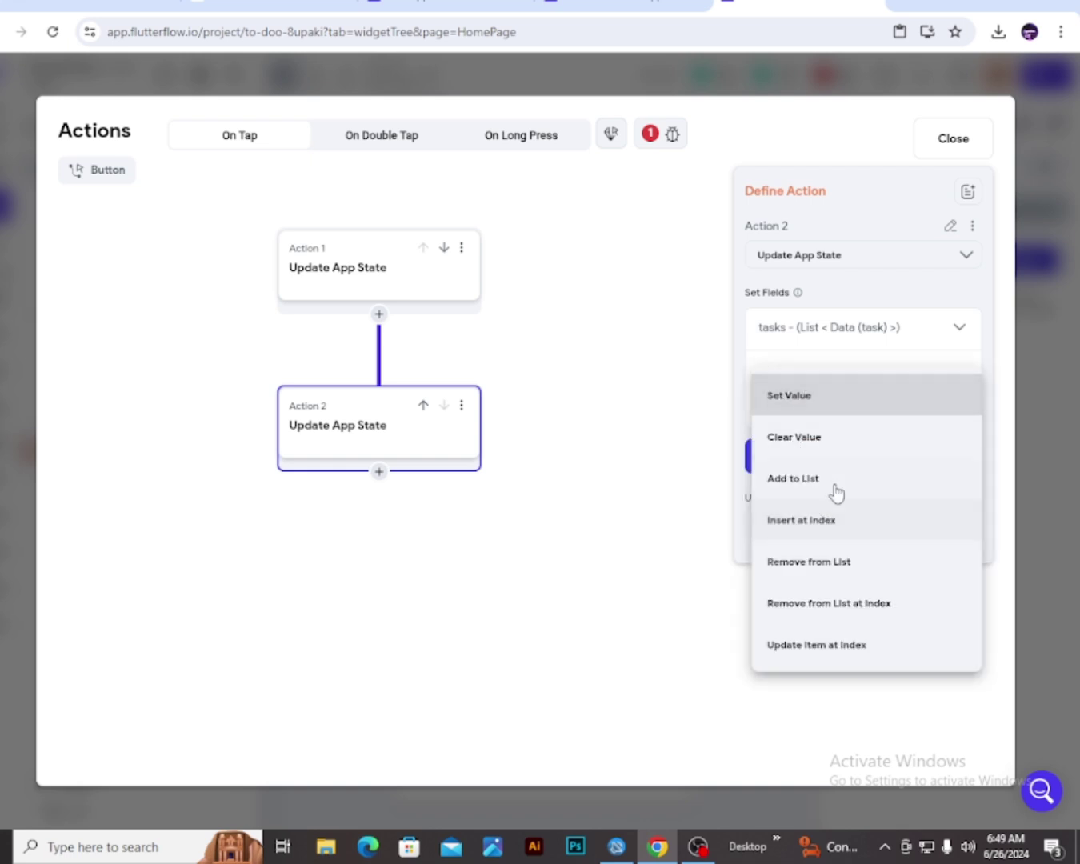
pyautogui.click(857, 547)
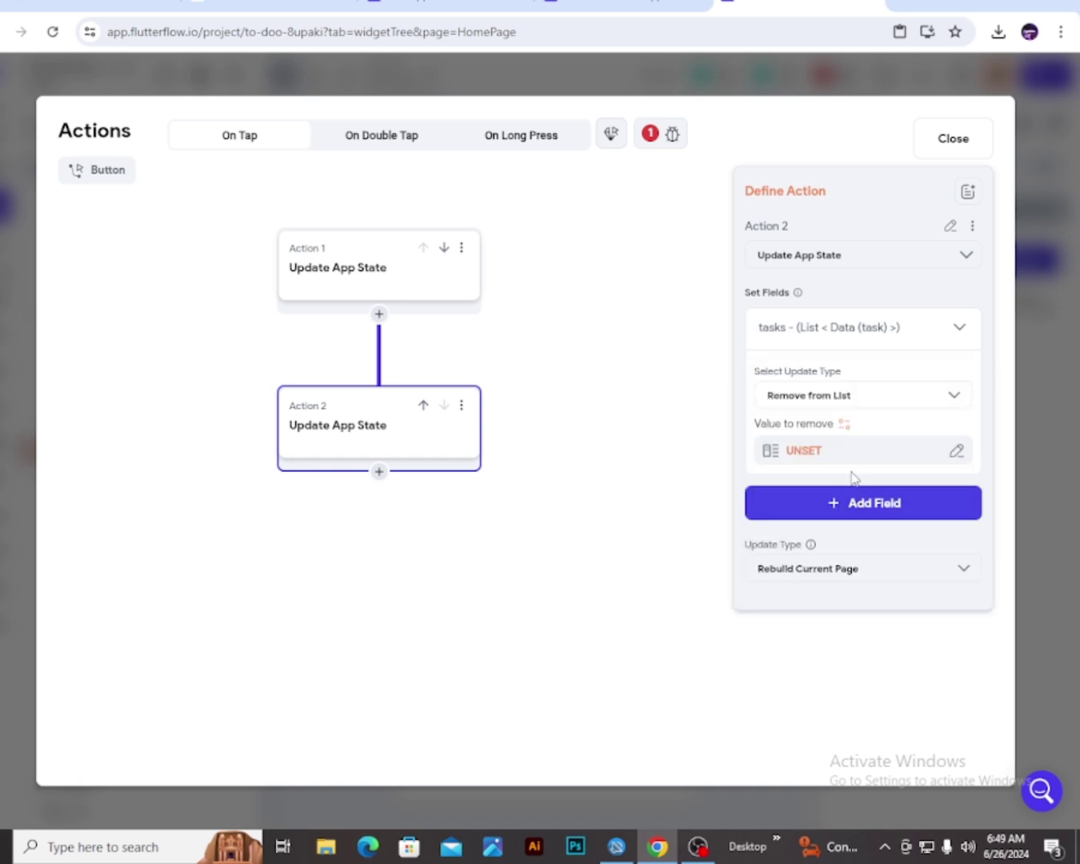
pyautogui.click(804, 453)
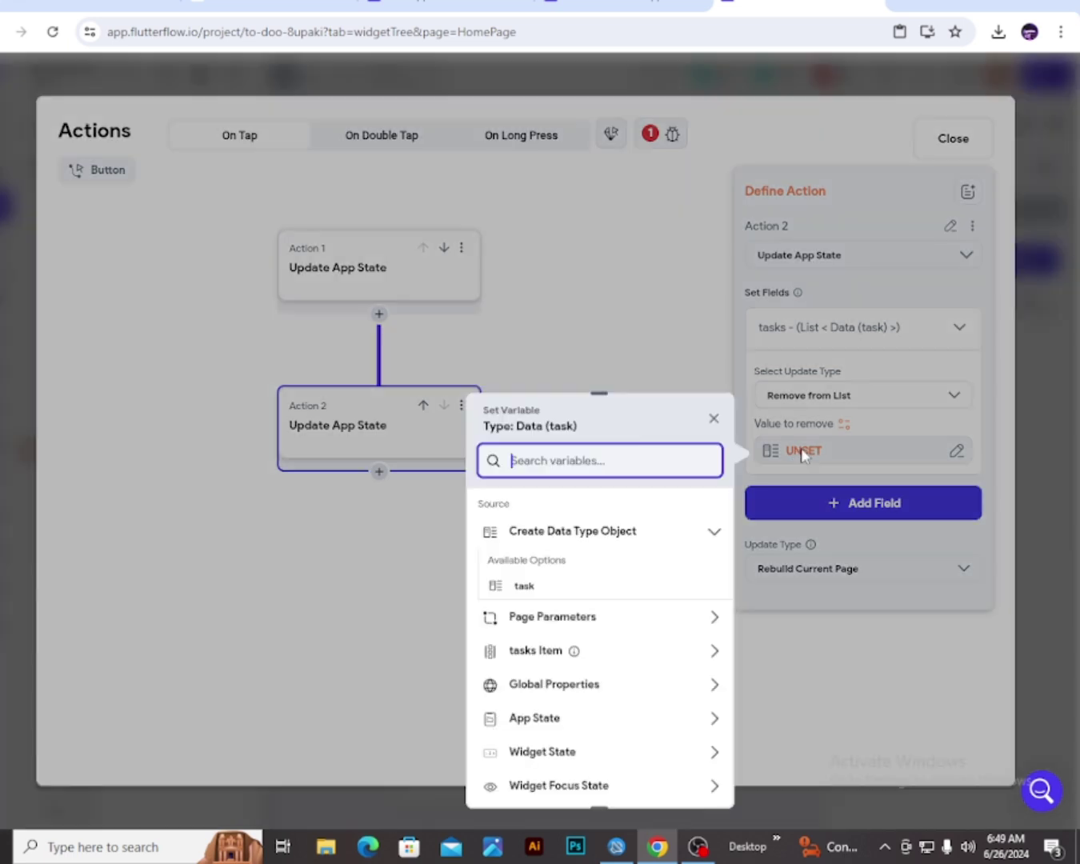
pyautogui.click(543, 652)
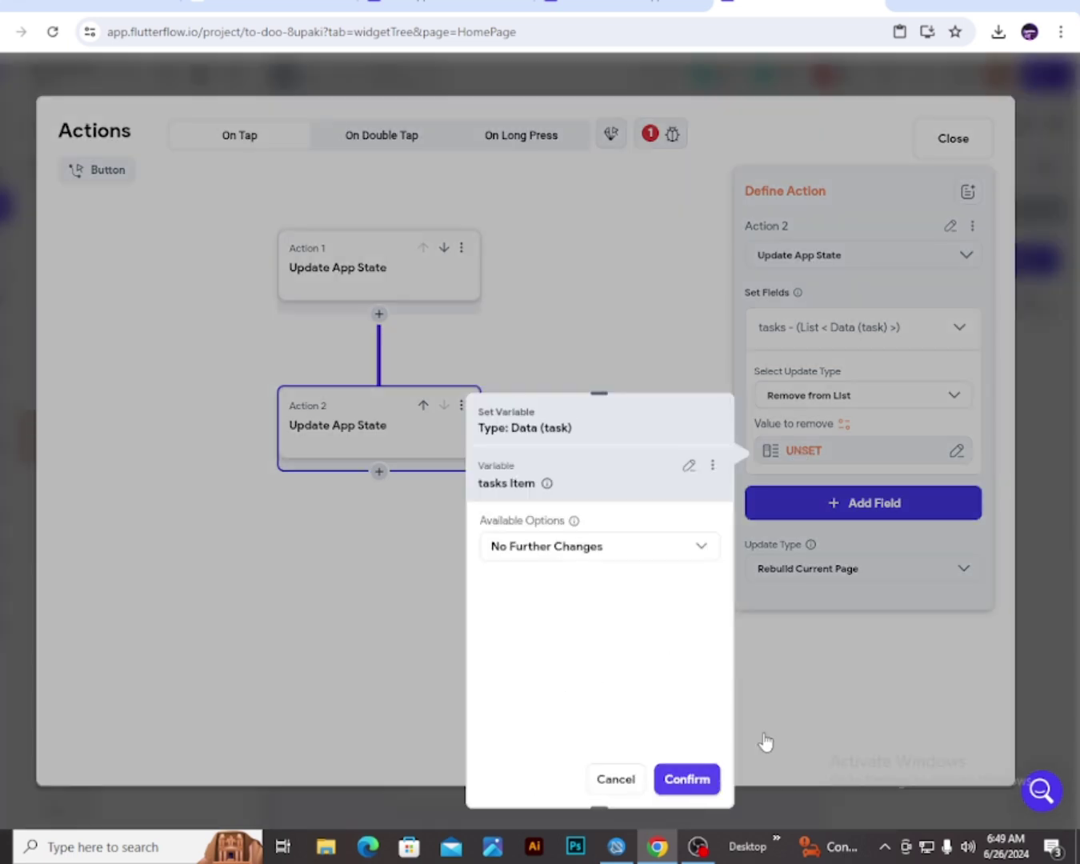
pyautogui.click(942, 497)
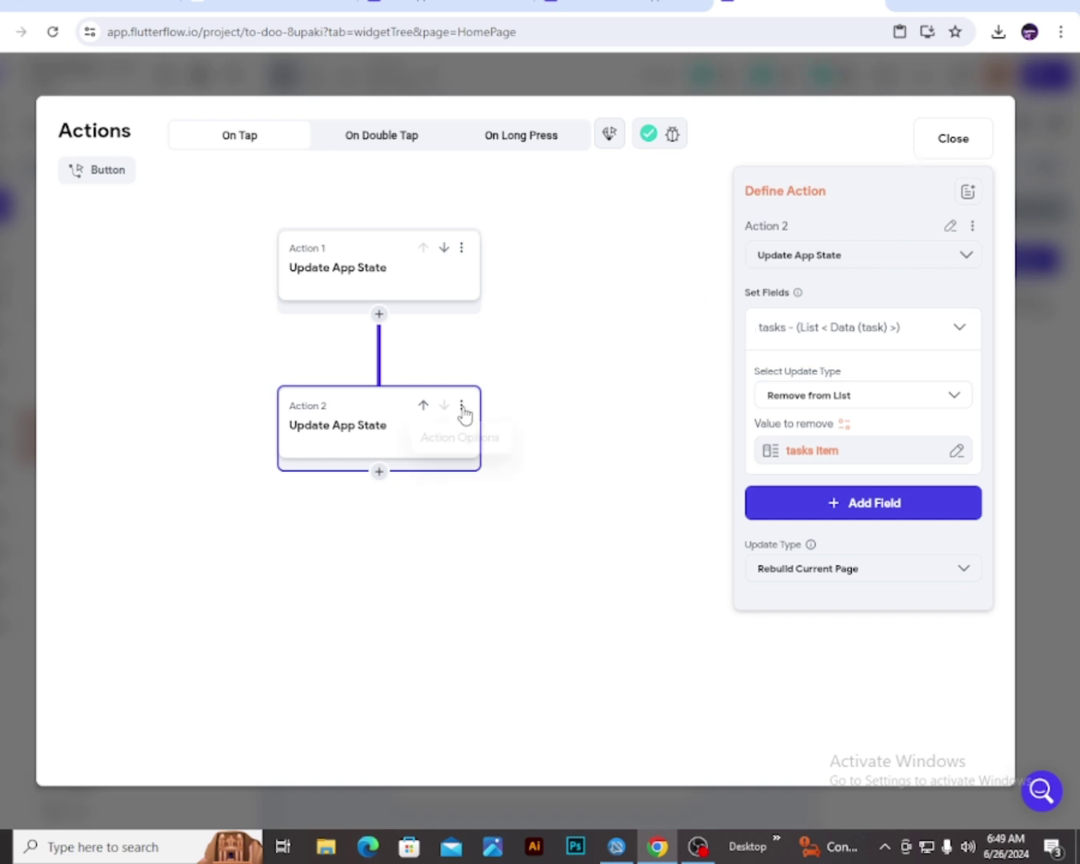
# Copy the Remove from List action and paste it as the On Tap action of the red delete button in the Tasks row
pyautogui.click(462, 410)
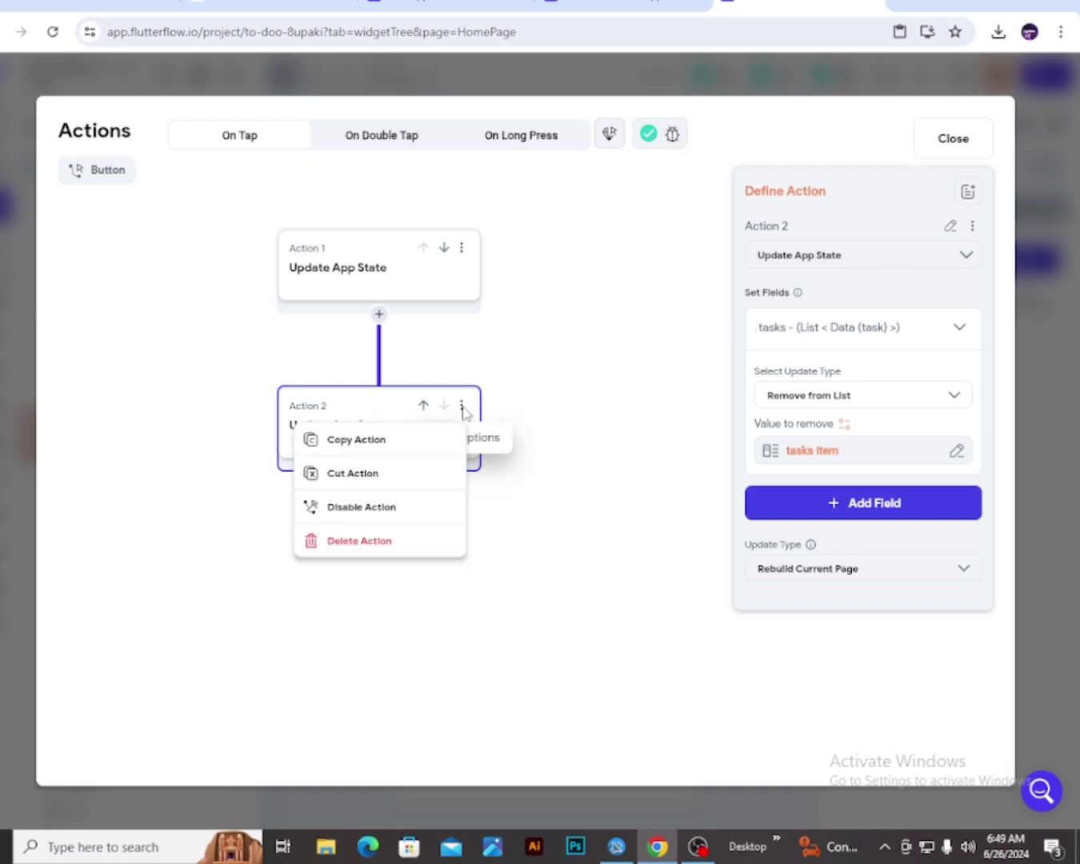
pyautogui.click(361, 450)
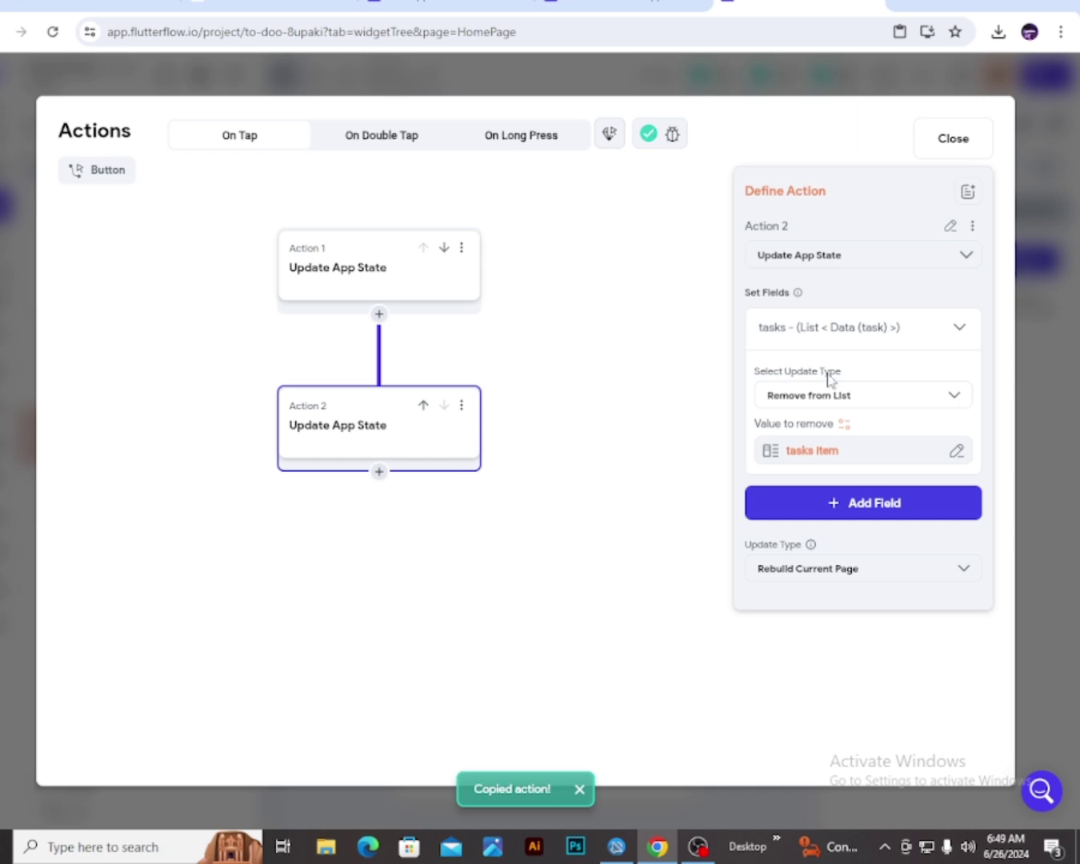
pyautogui.press('Escape')
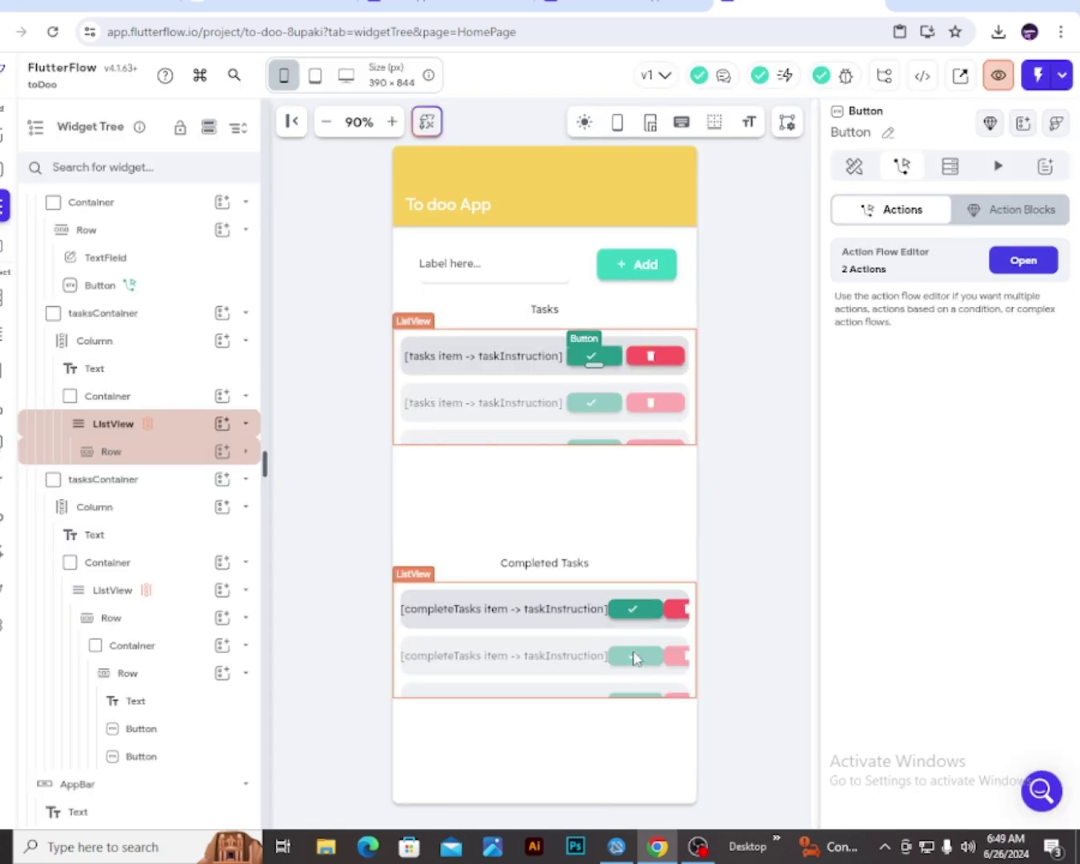
pyautogui.click(659, 365)
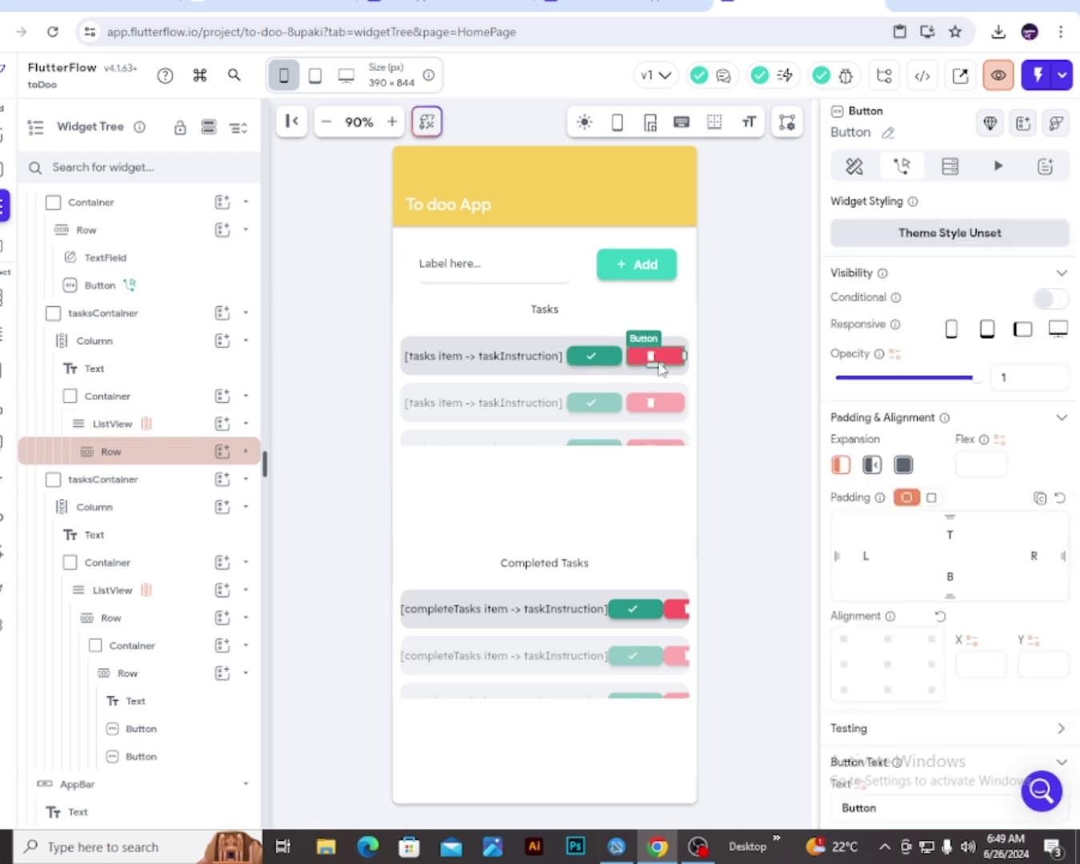
pyautogui.click(903, 168)
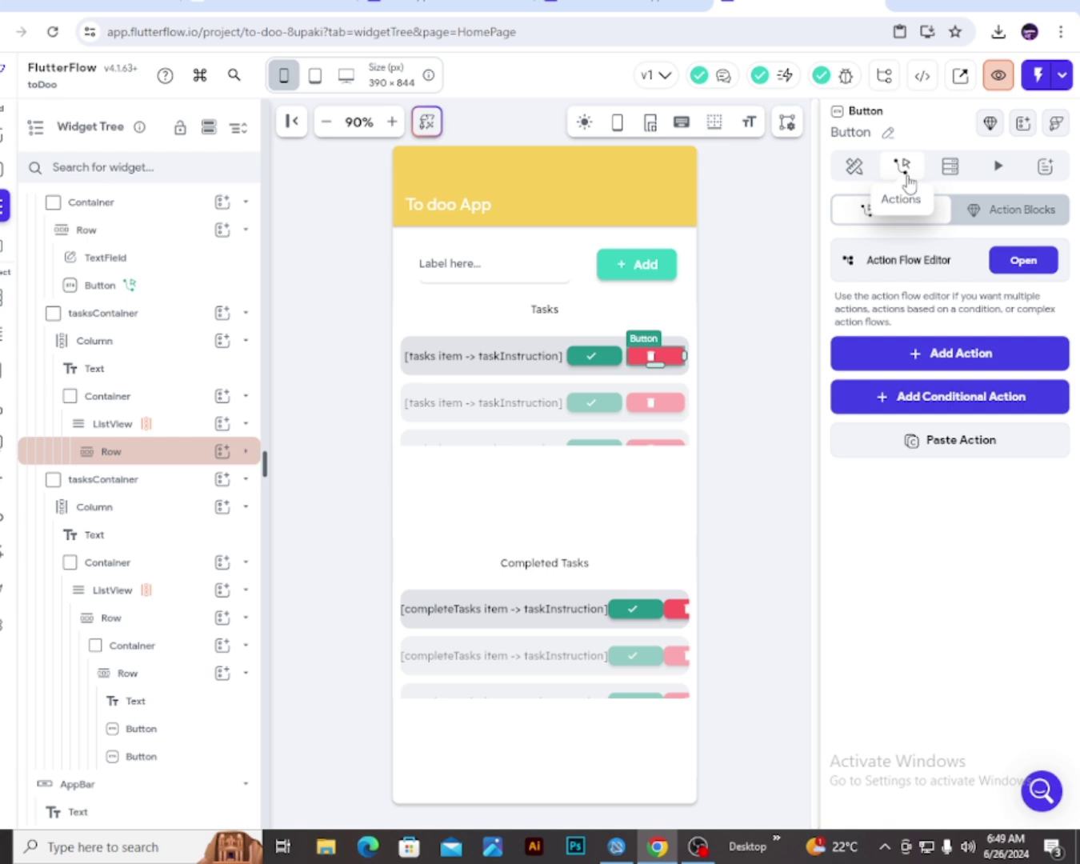
pyautogui.click(949, 454)
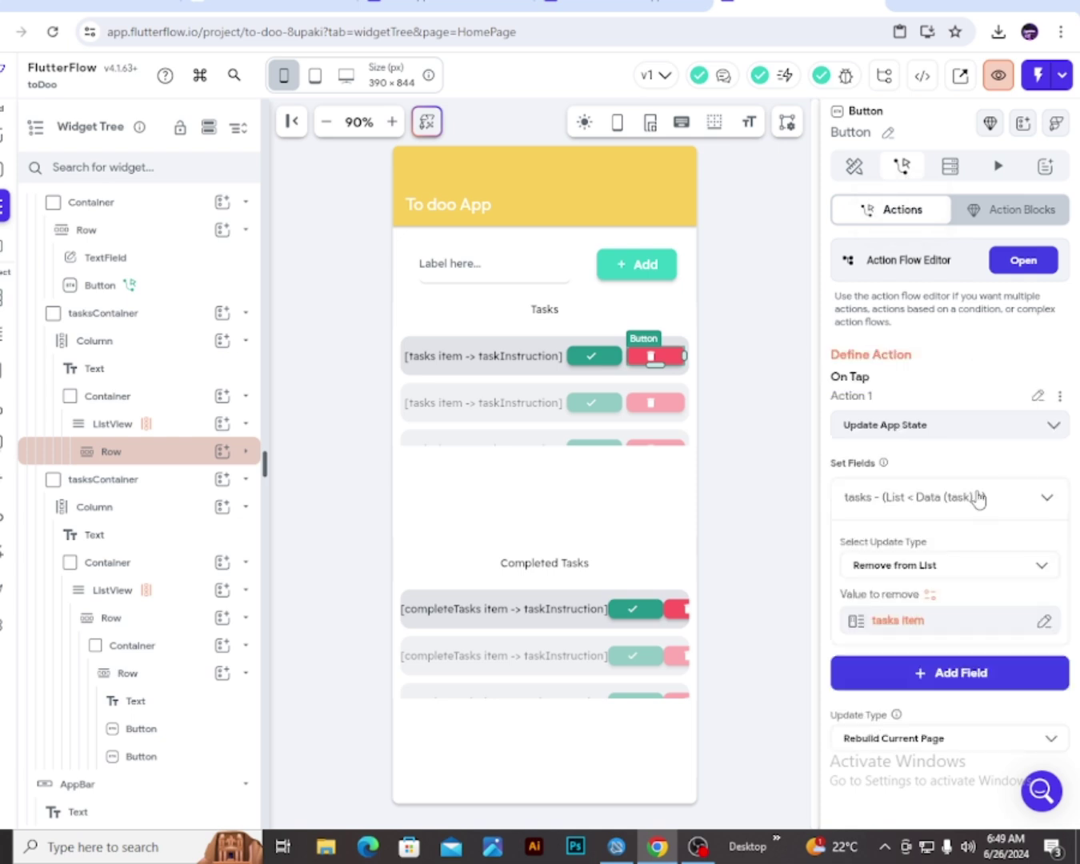
pyautogui.scroll(-1, 978, 494)
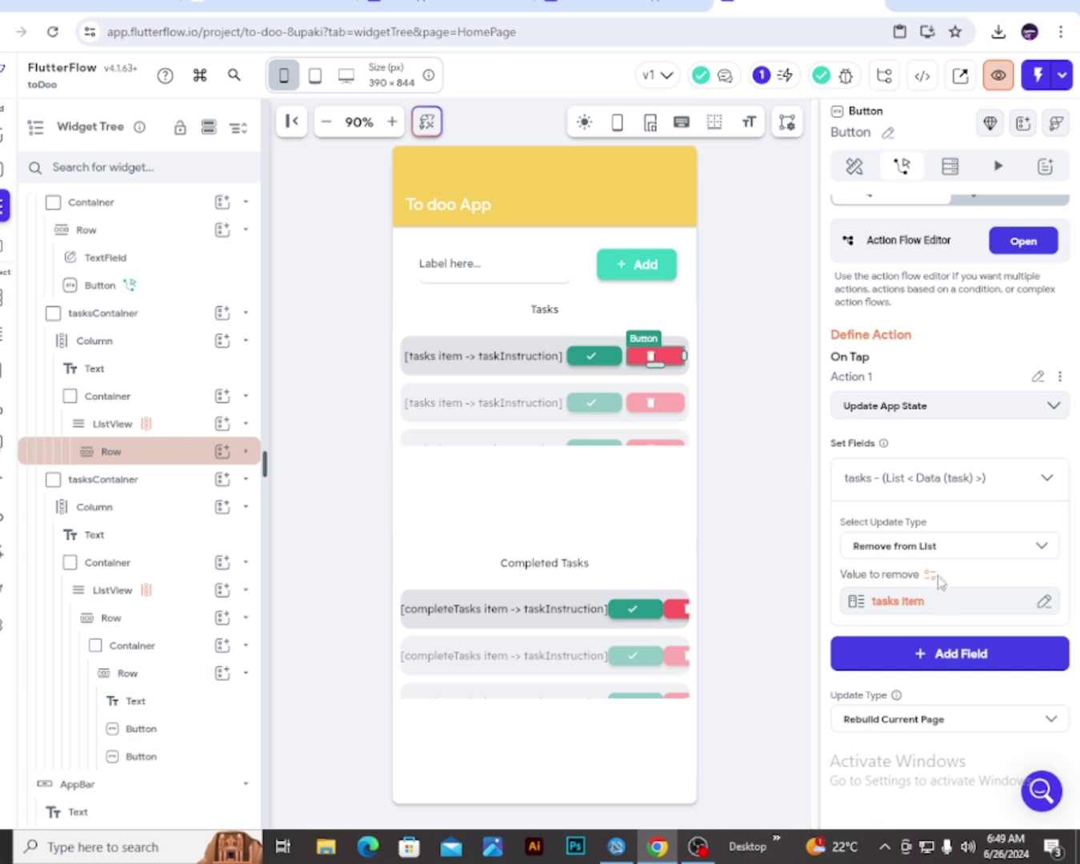
# Delete the green check button and the red delete button from the row in the Completed Tasks list
pyautogui.click(645, 609)
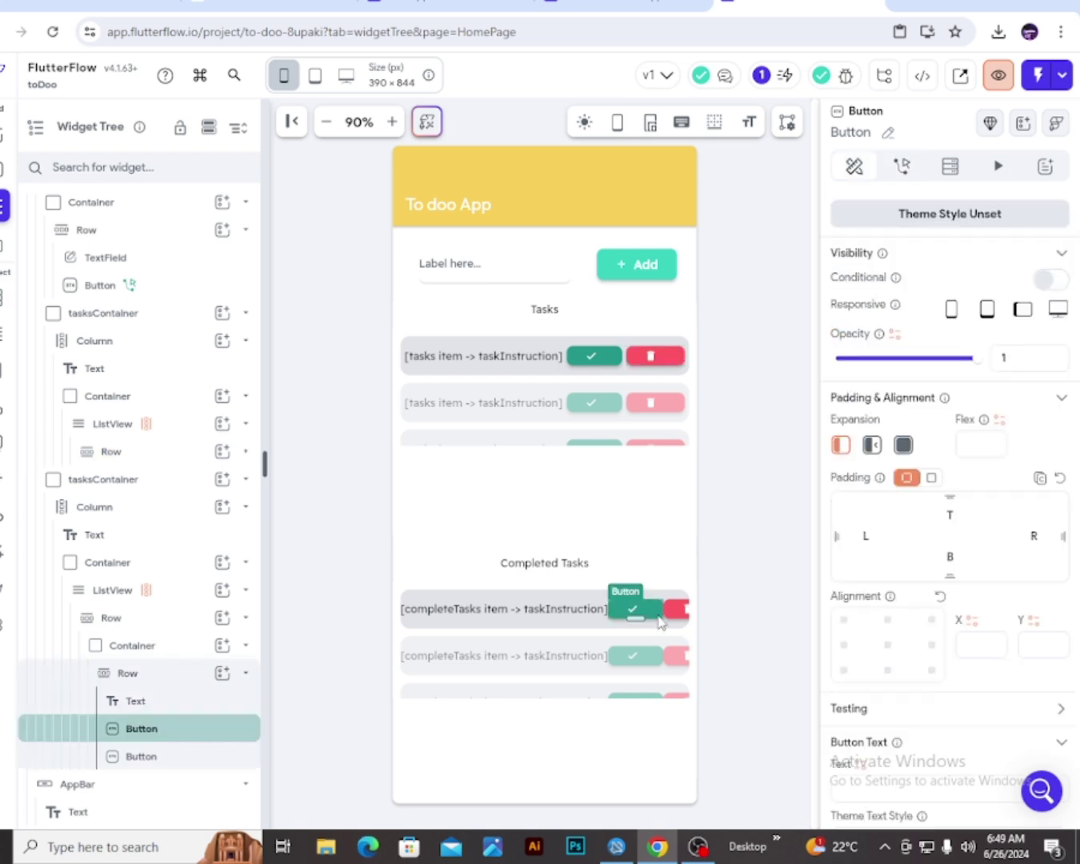
pyautogui.press('Delete')
pyautogui.press('Down')
pyautogui.press('Down')
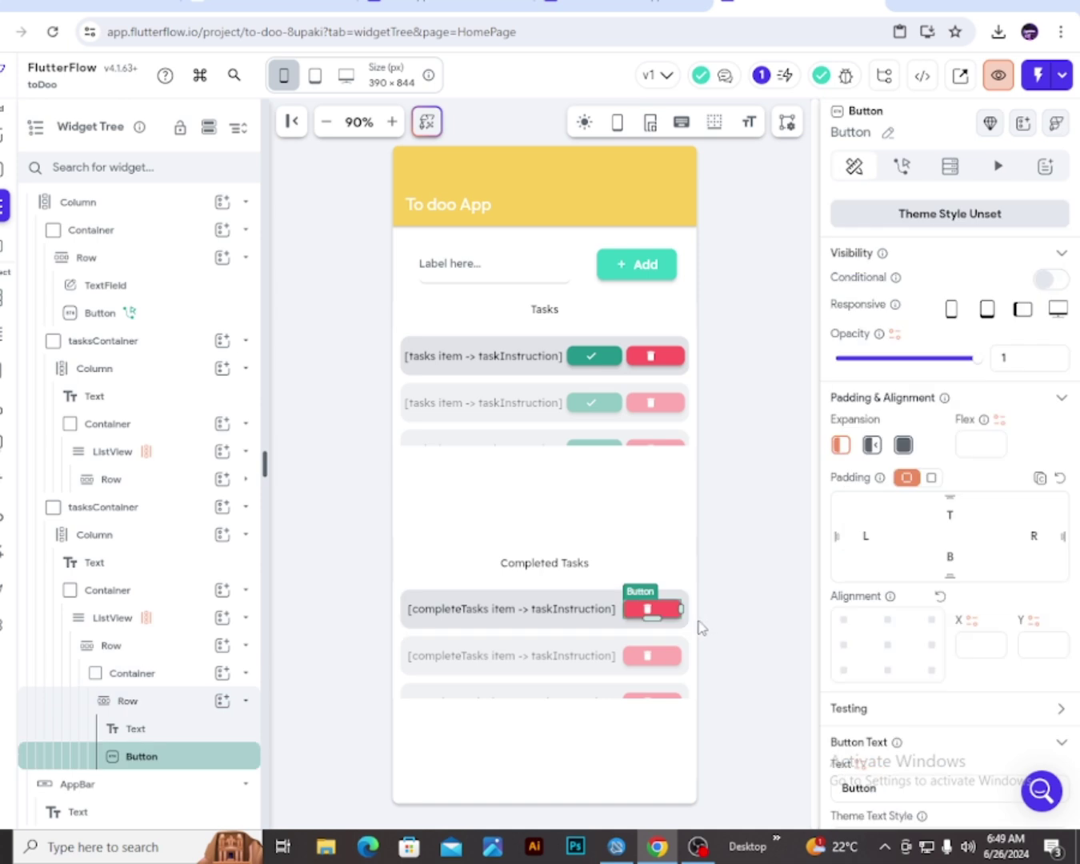
pyautogui.press('Delete')
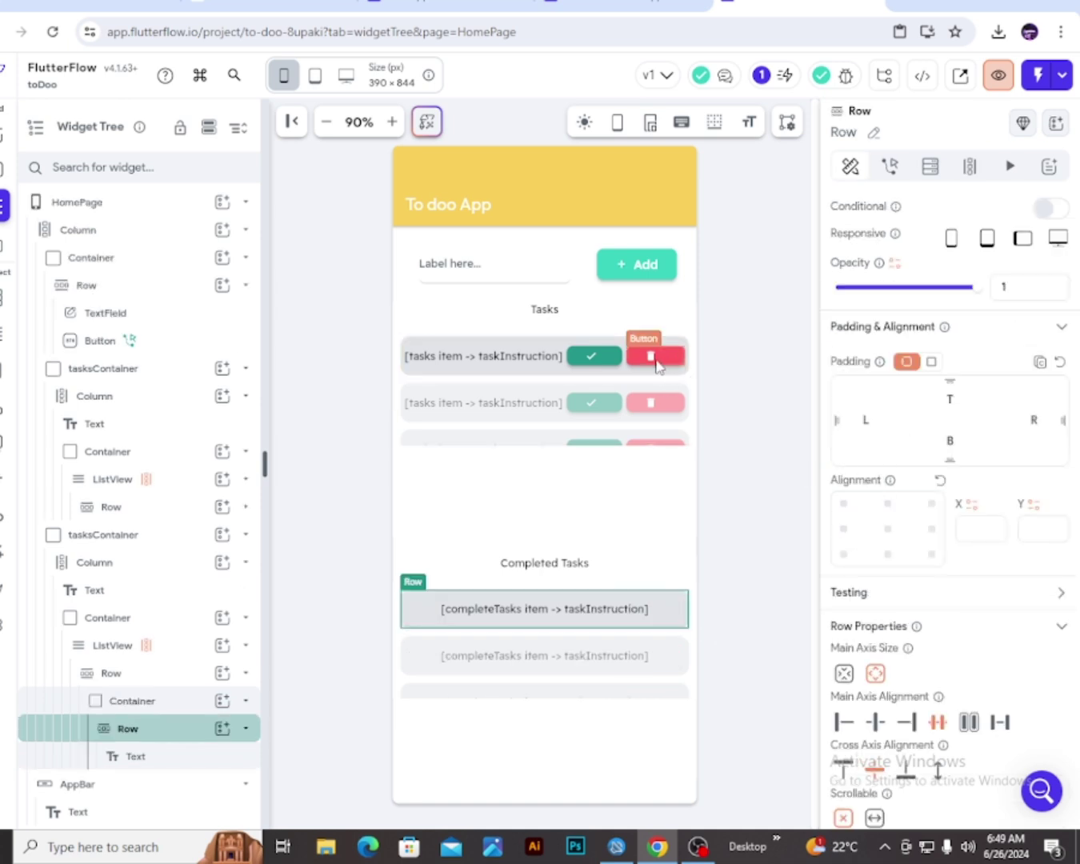
pyautogui.click(604, 360)
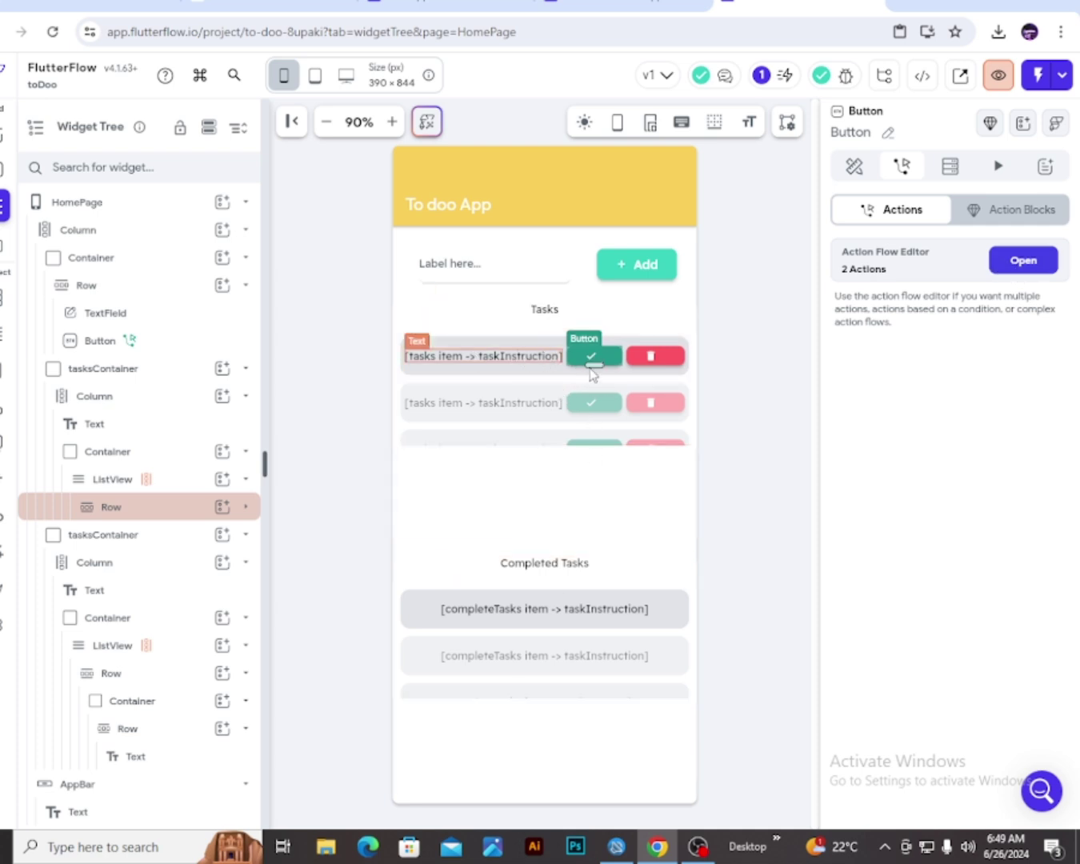
pyautogui.click(654, 361)
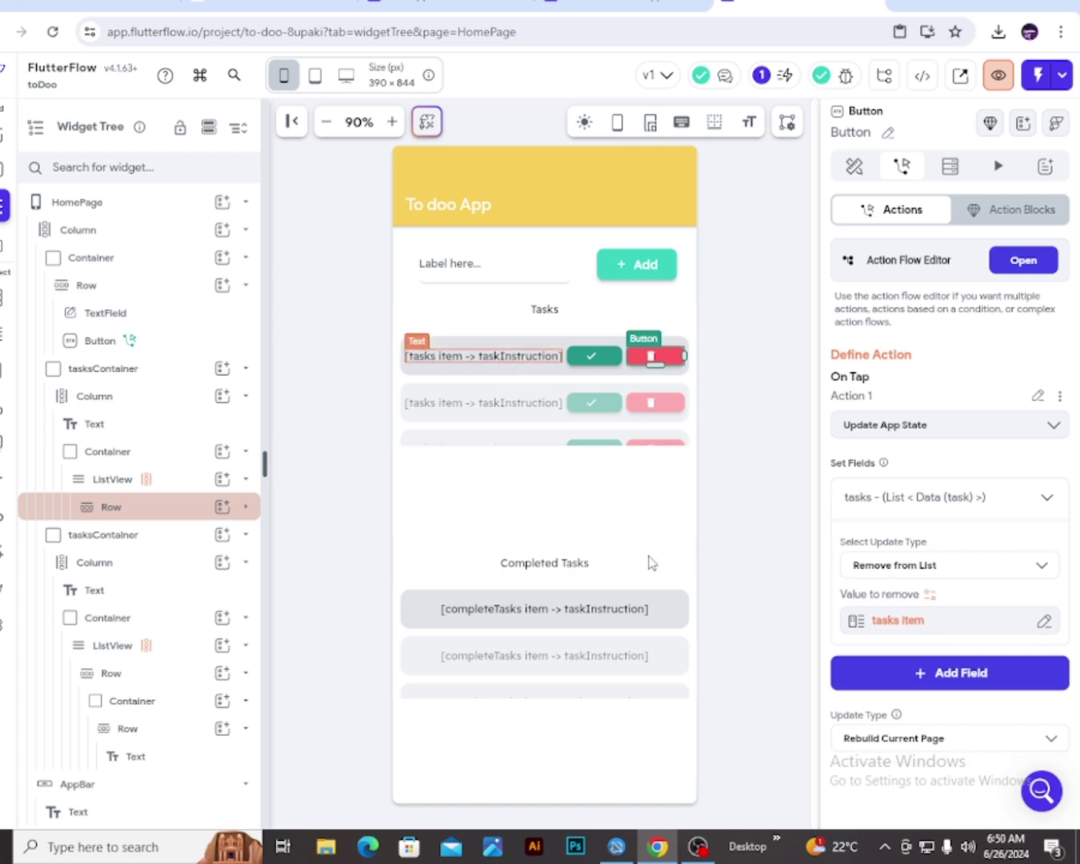
# Set the completeTasks item text's color to Secondary Text and style it with strikethrough
pyautogui.click(611, 616)
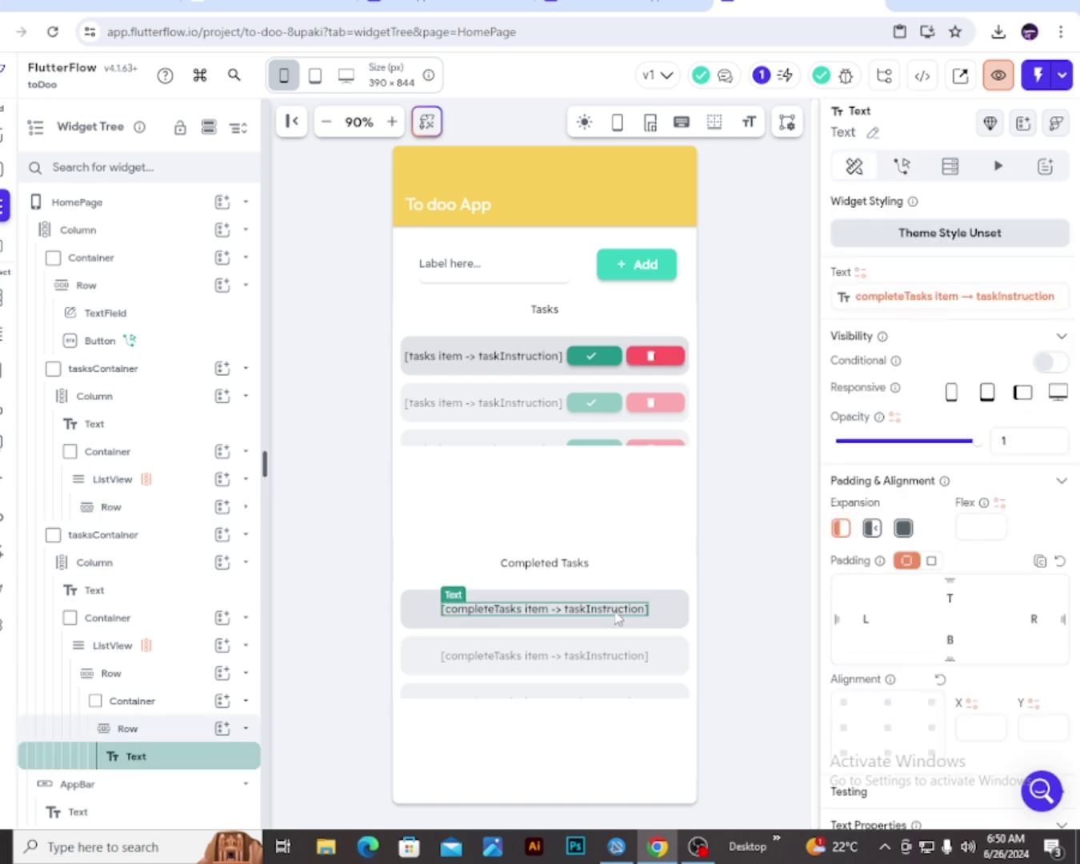
pyautogui.scroll(-5, 961, 532)
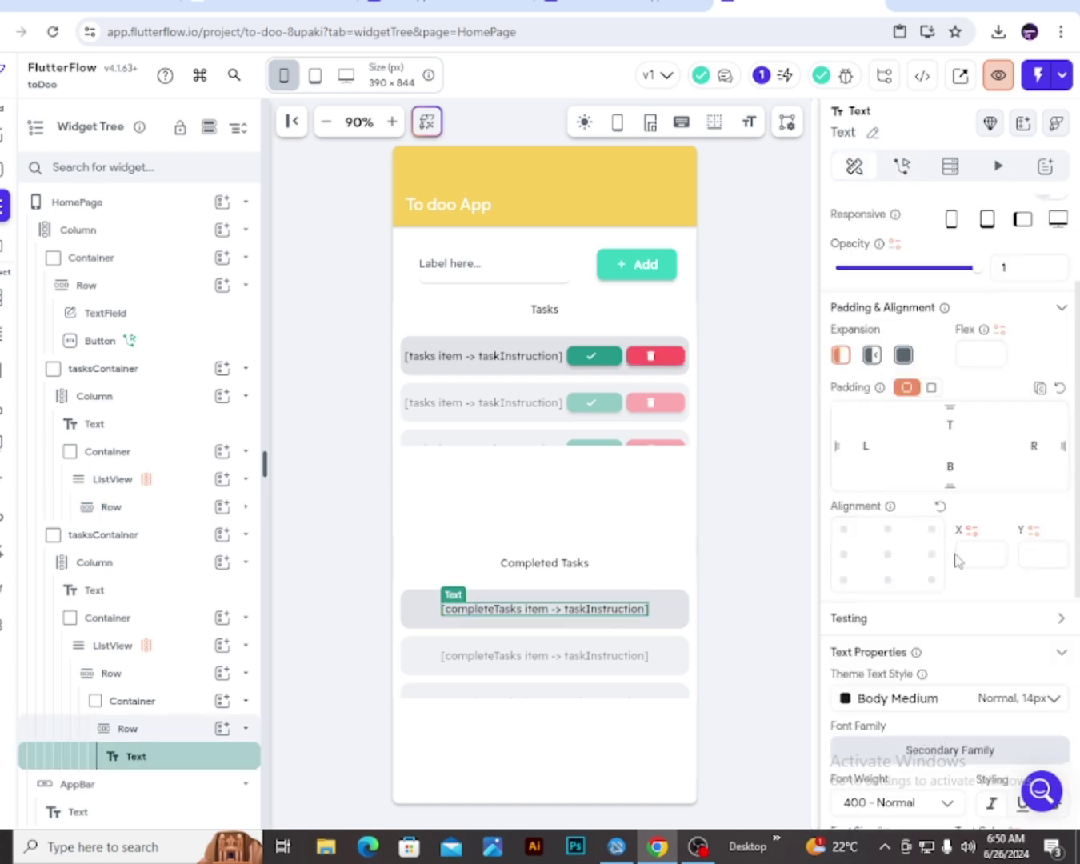
pyautogui.scroll(-3, 952, 565)
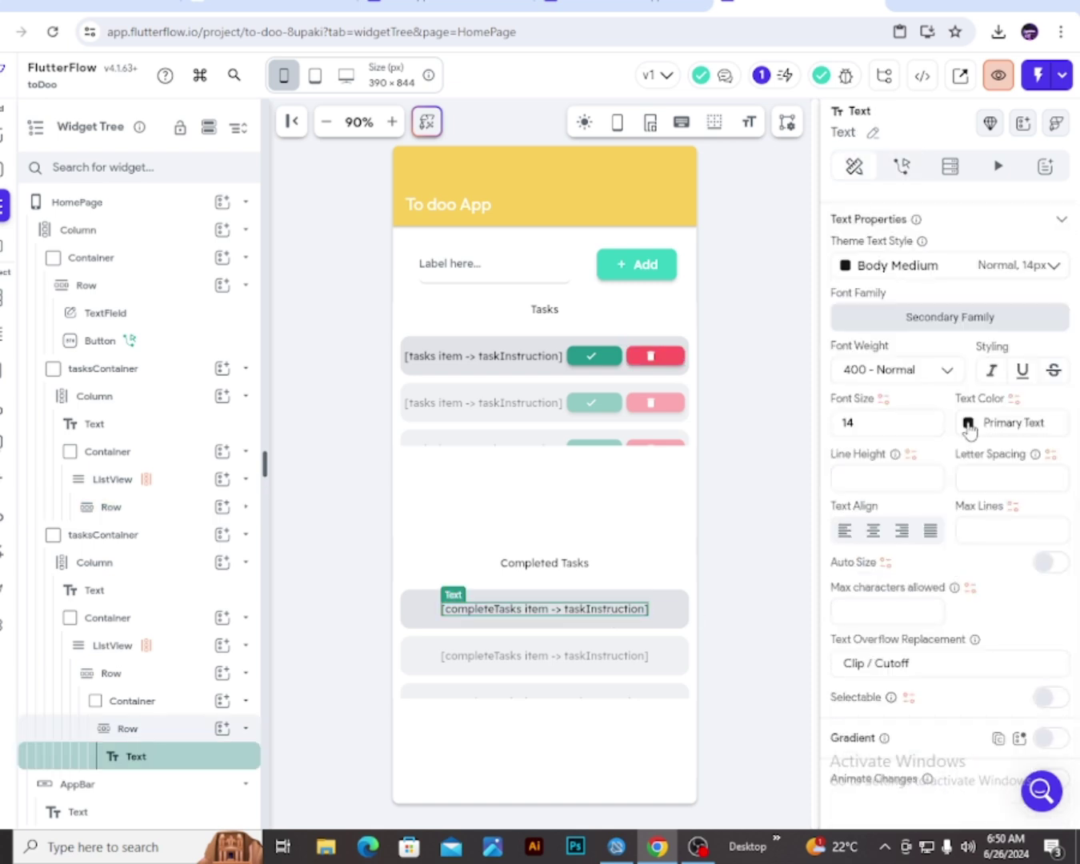
pyautogui.click(968, 425)
pyautogui.scroll(-1, 760, 649)
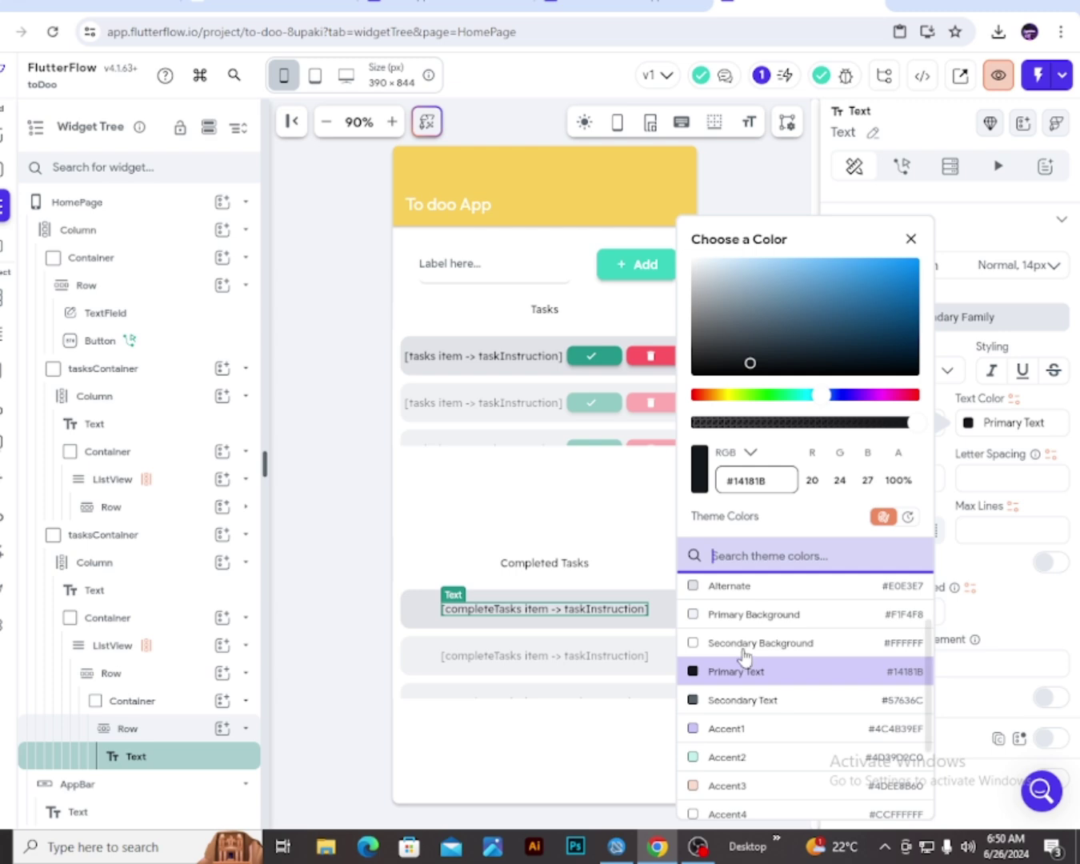
pyautogui.scroll(1, 739, 662)
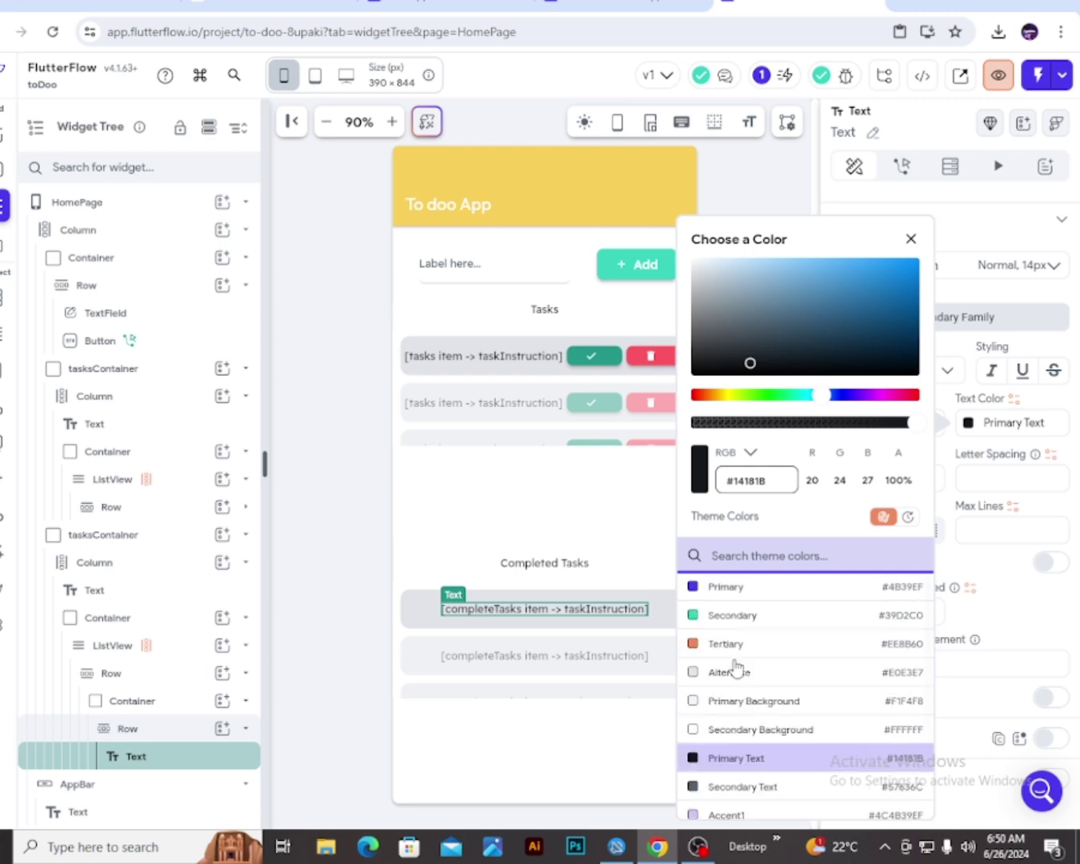
pyautogui.click(893, 669)
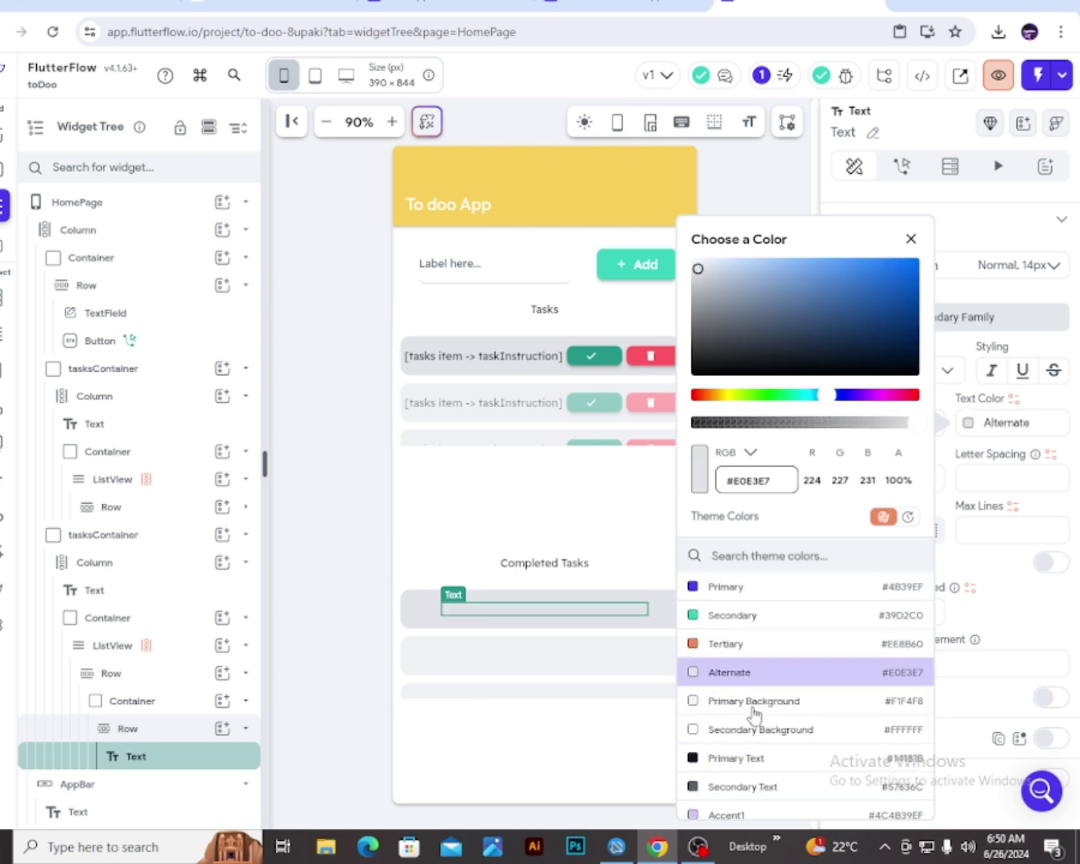
pyautogui.scroll(-1, 750, 715)
pyautogui.click(718, 704)
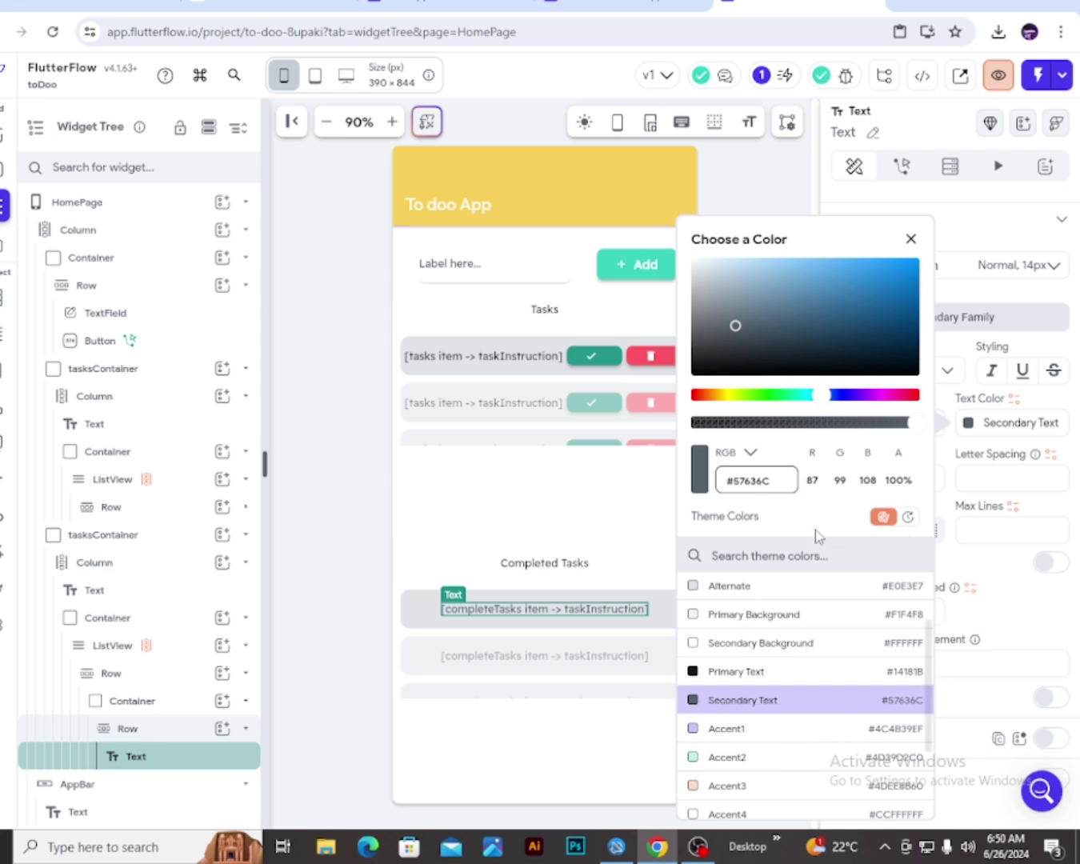
pyautogui.click(913, 239)
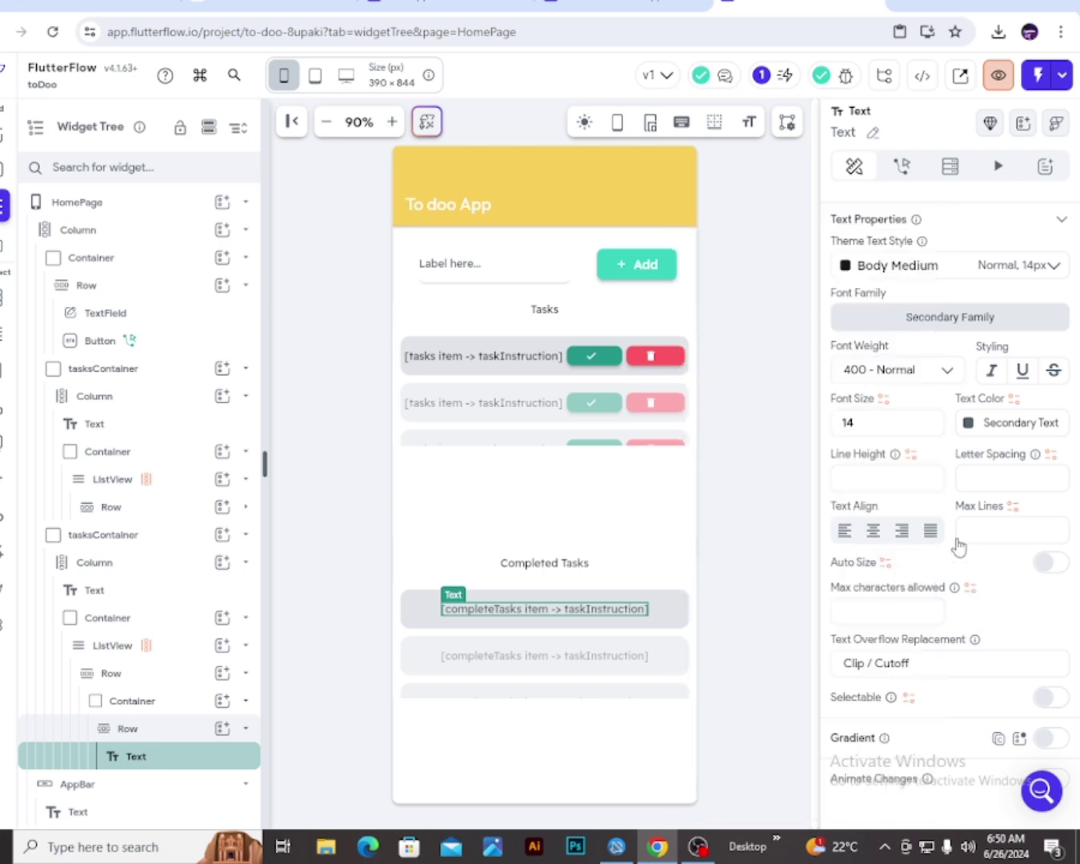
pyautogui.click(1054, 371)
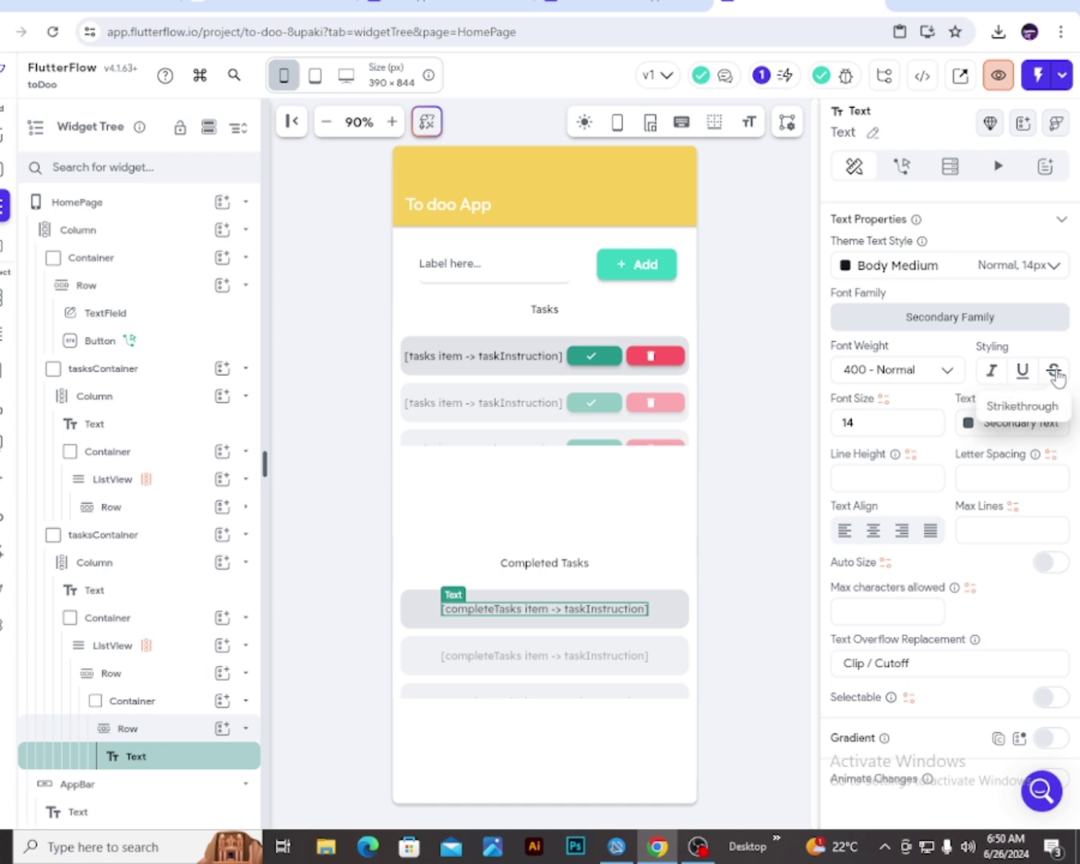
pyautogui.click(763, 516)
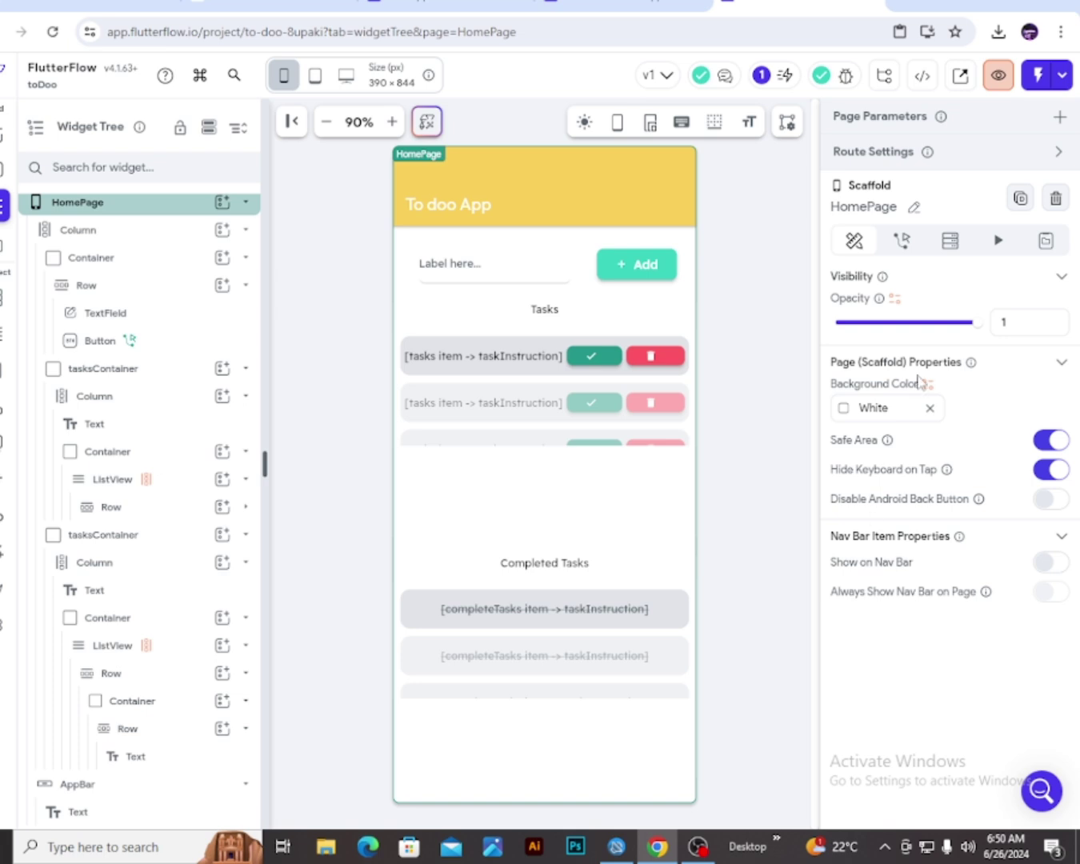
# Run the app in Test mode and add the task "wash my clothes"
pyautogui.click(1031, 74)
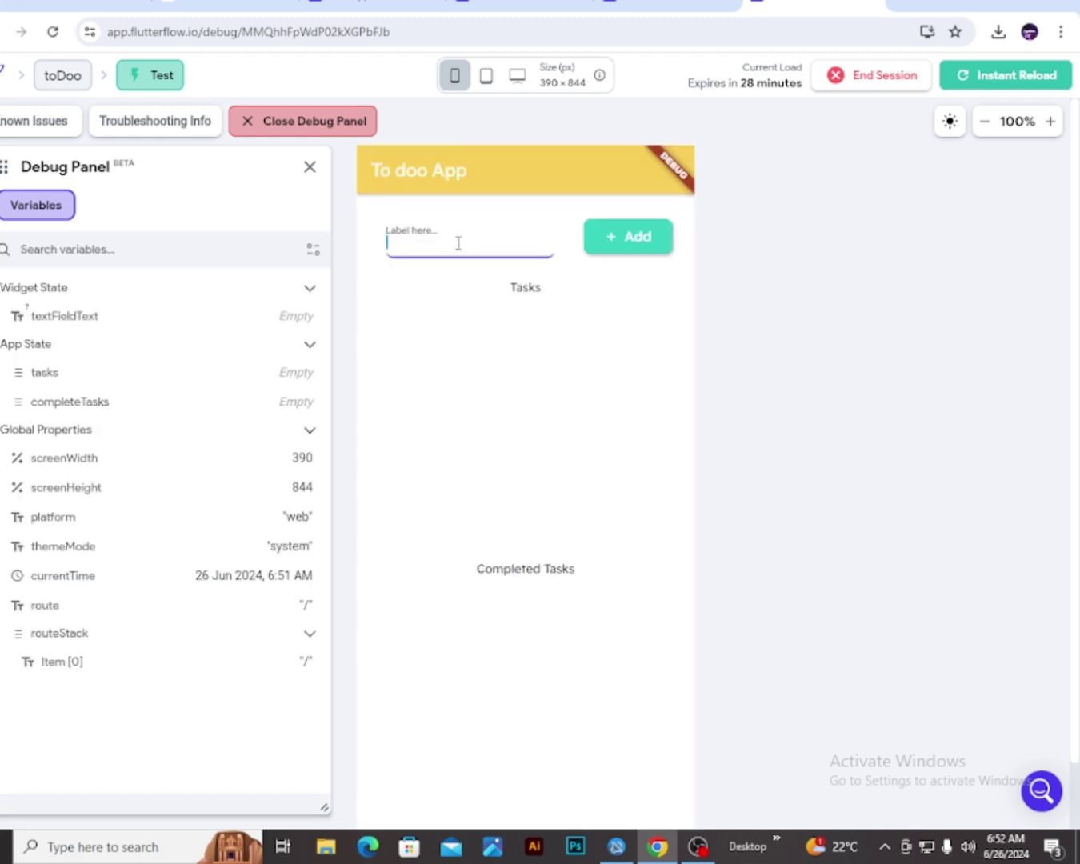
pyautogui.write('ash my clothes')
pyautogui.click(637, 235)
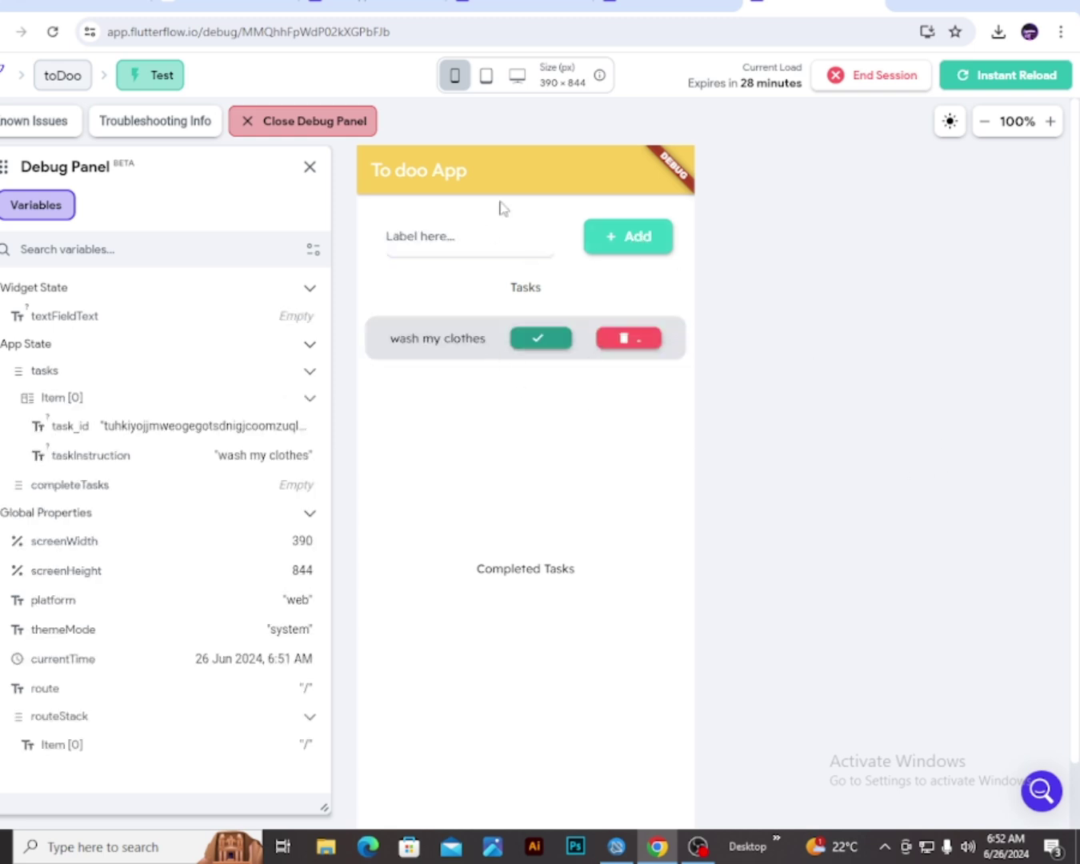
# Add two more tasks in the running app, "iron my shirt" and "take trash out"
pyautogui.click(468, 234)
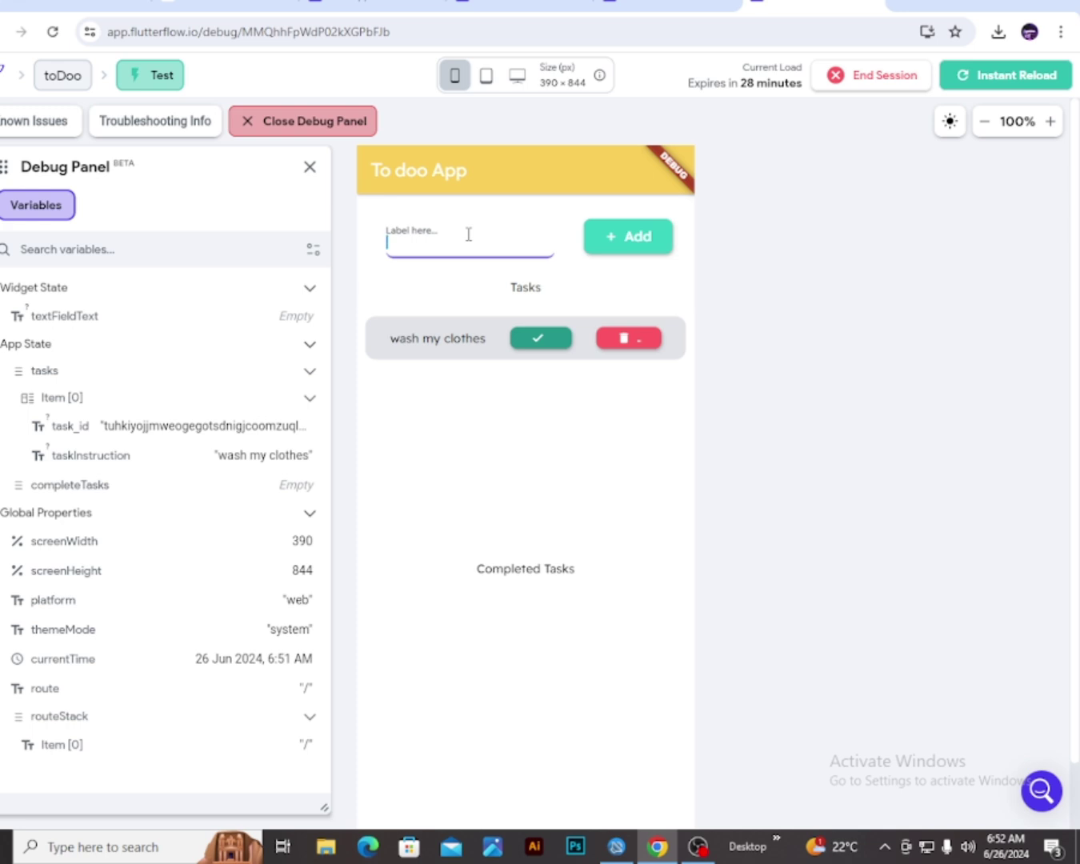
pyautogui.write('iron my shirt')
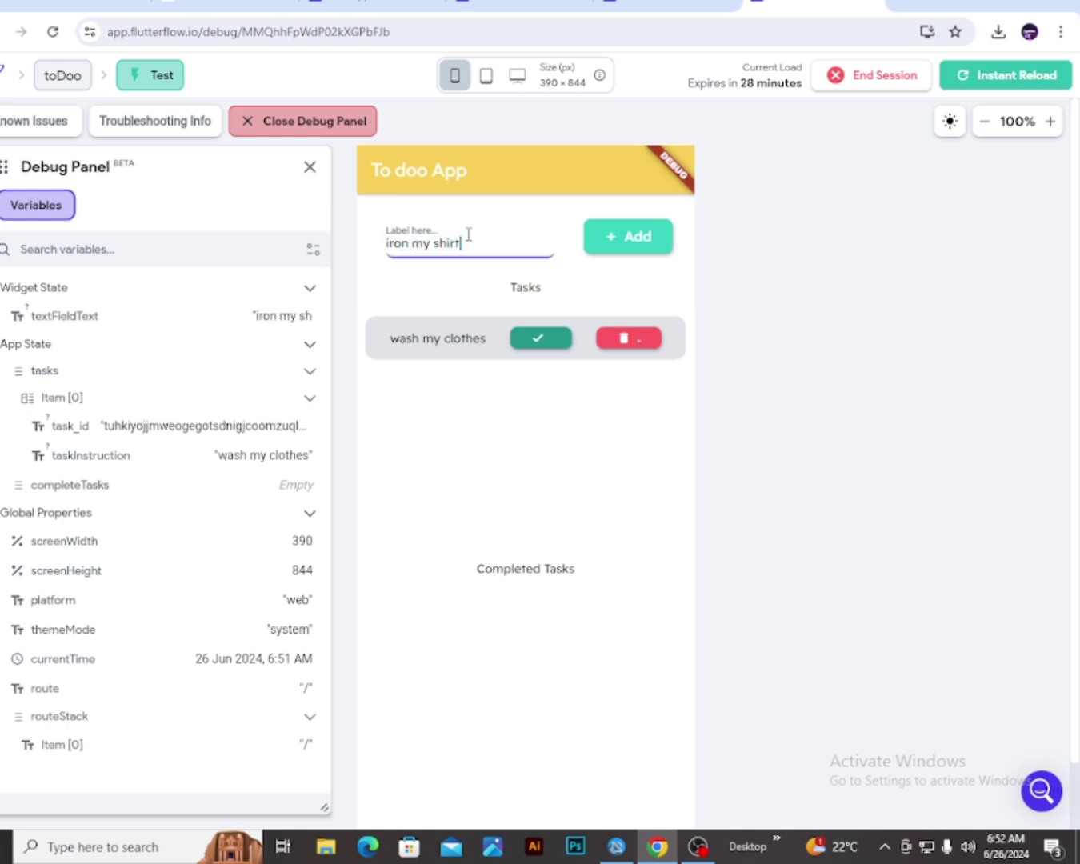
pyautogui.click(630, 236)
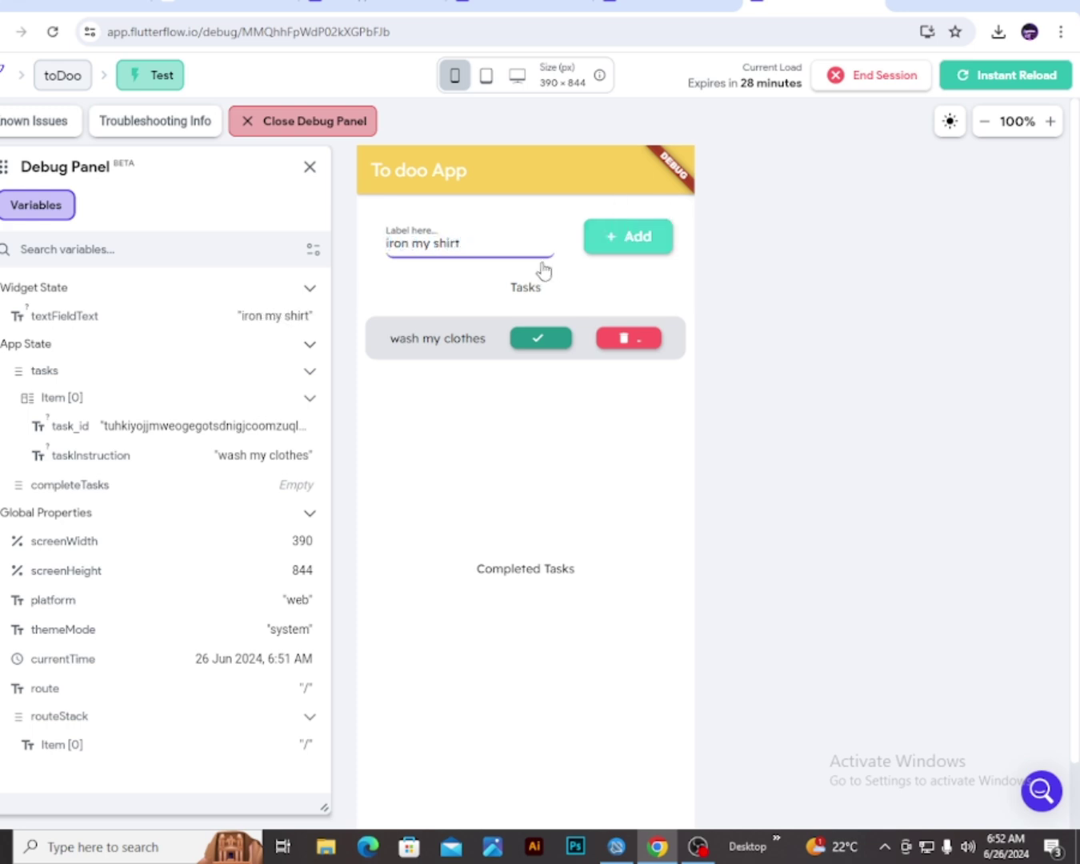
pyautogui.click(488, 247)
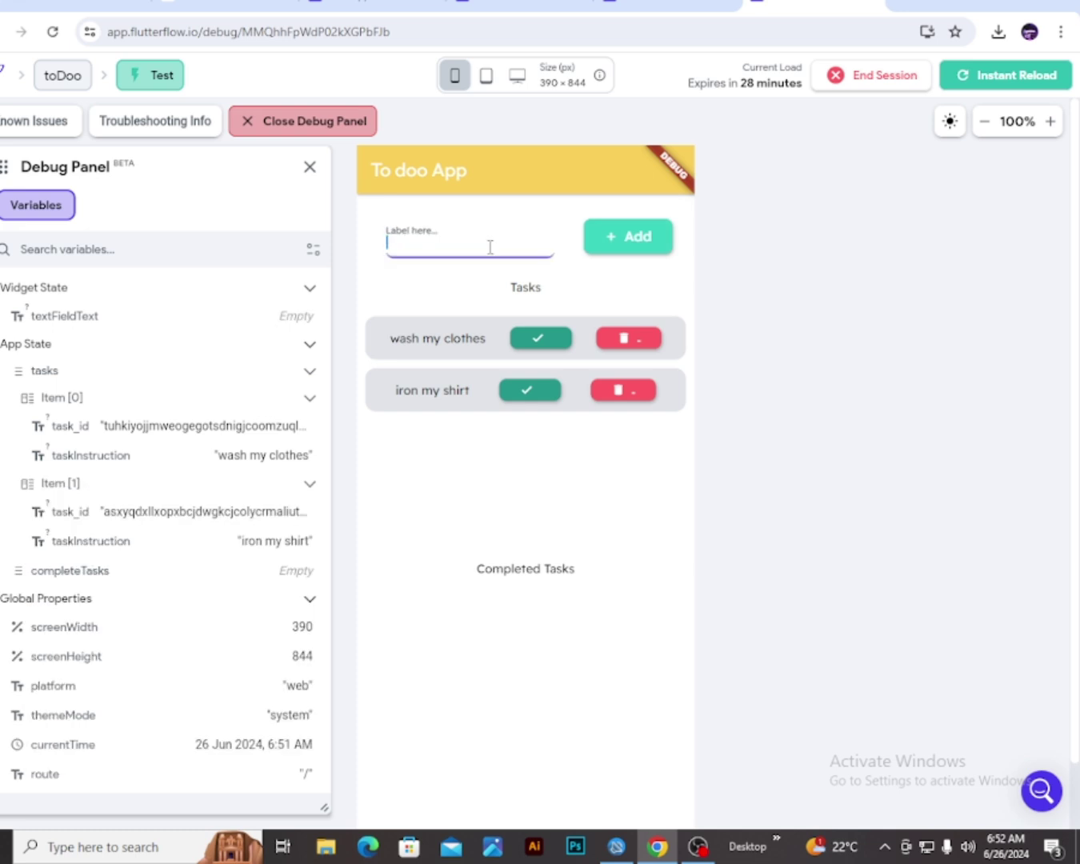
pyautogui.write('take trash')
pyautogui.write('out')
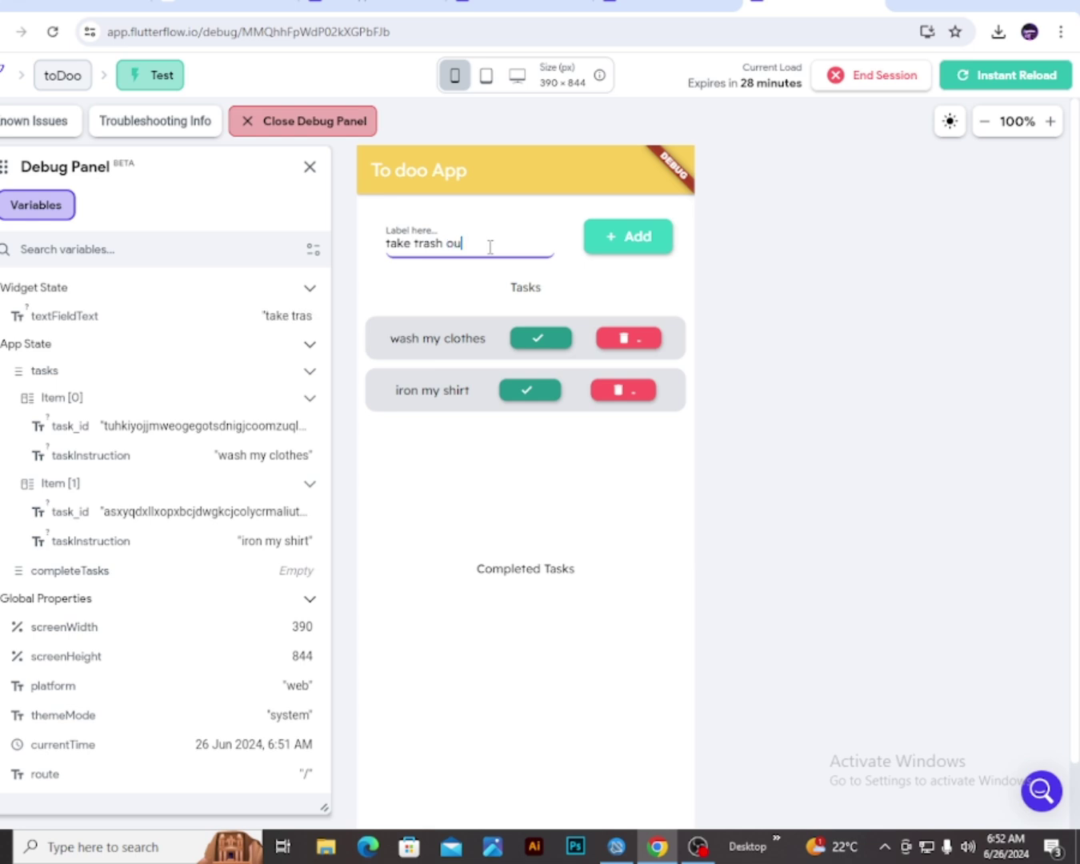
pyautogui.click(608, 241)
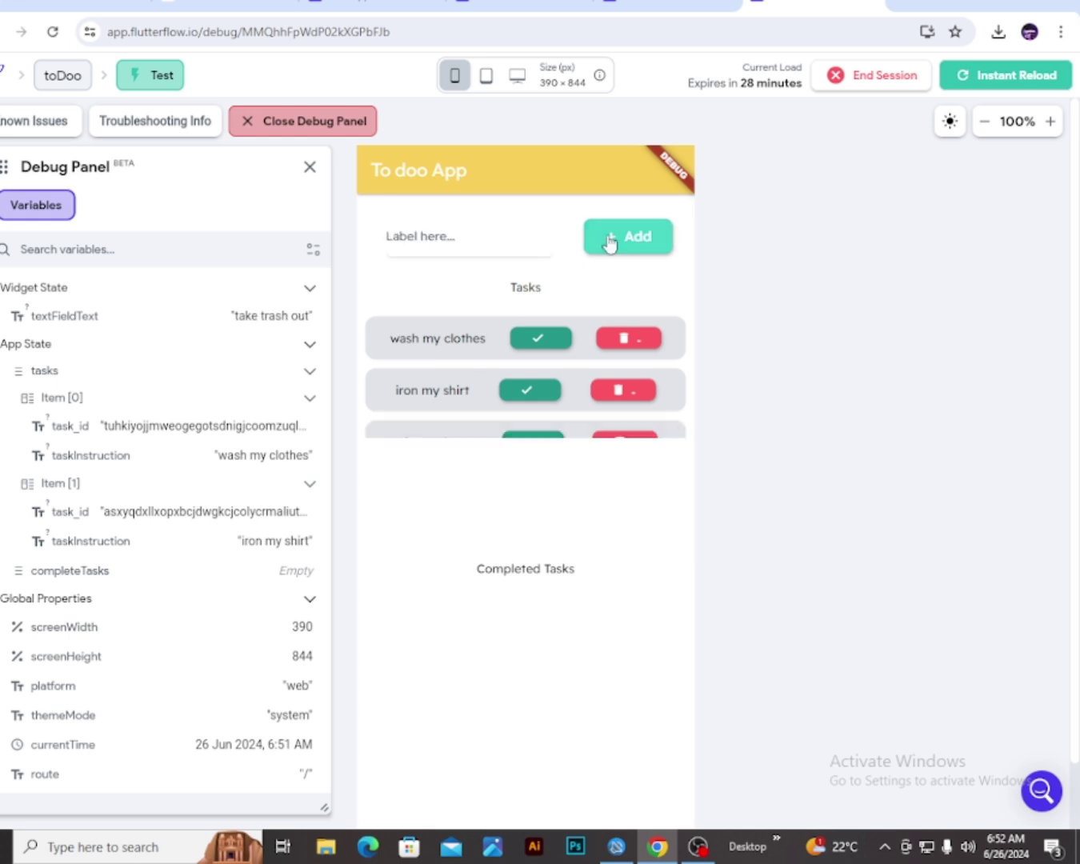
# Mark "wash my clothes" and "iron my shirt" as completed, and delete the "take trash out" task
pyautogui.scroll(-1, 579, 388)
pyautogui.scroll(1, 579, 388)
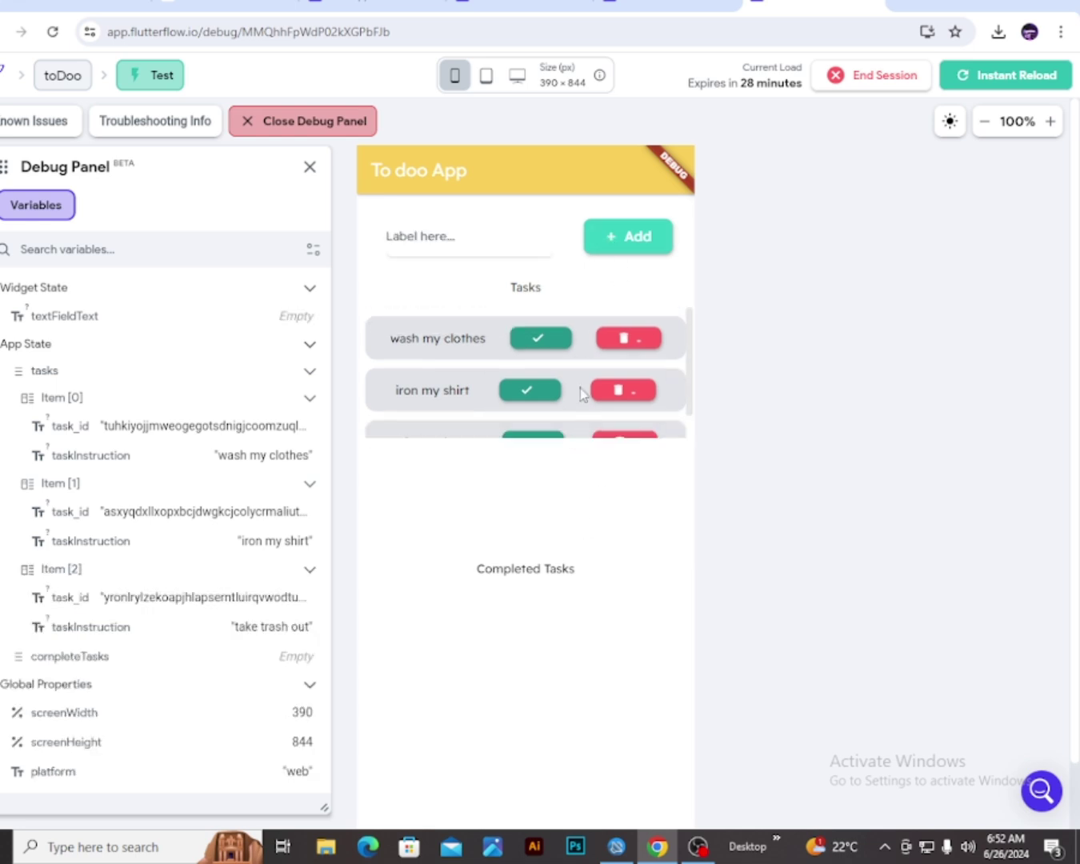
pyautogui.scroll(-1, 590, 383)
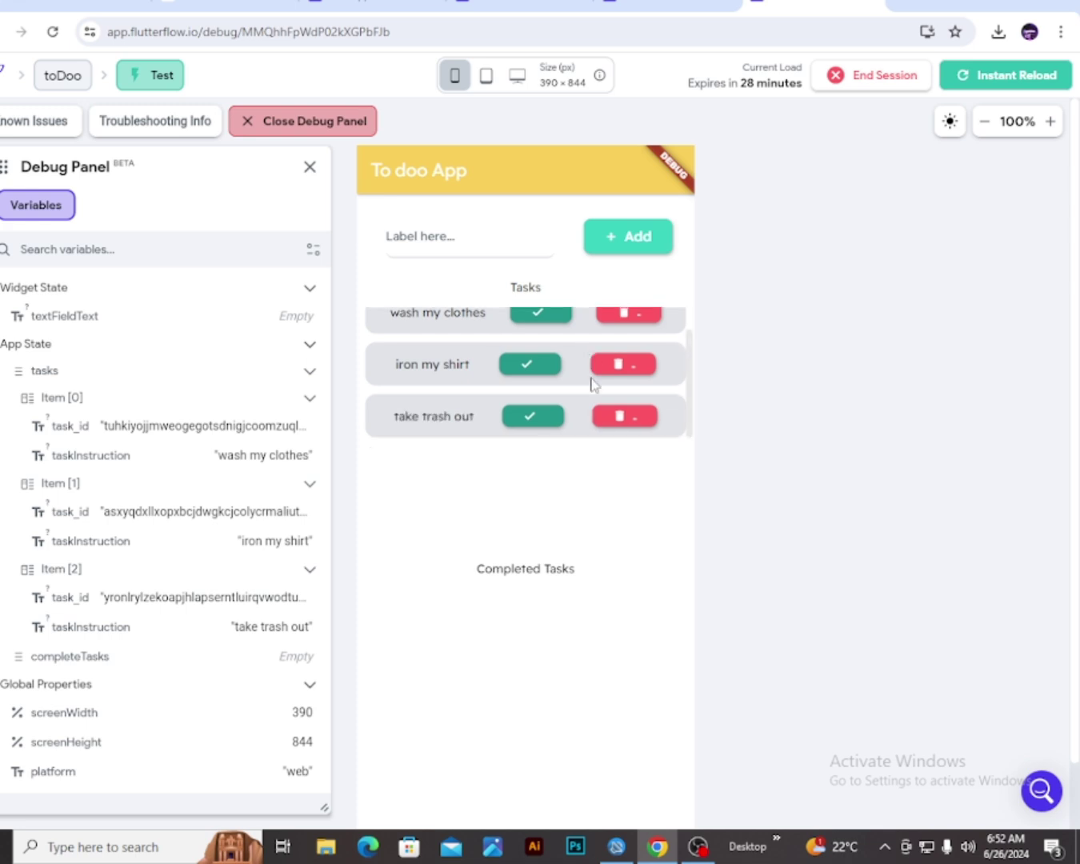
pyautogui.scroll(1, 592, 384)
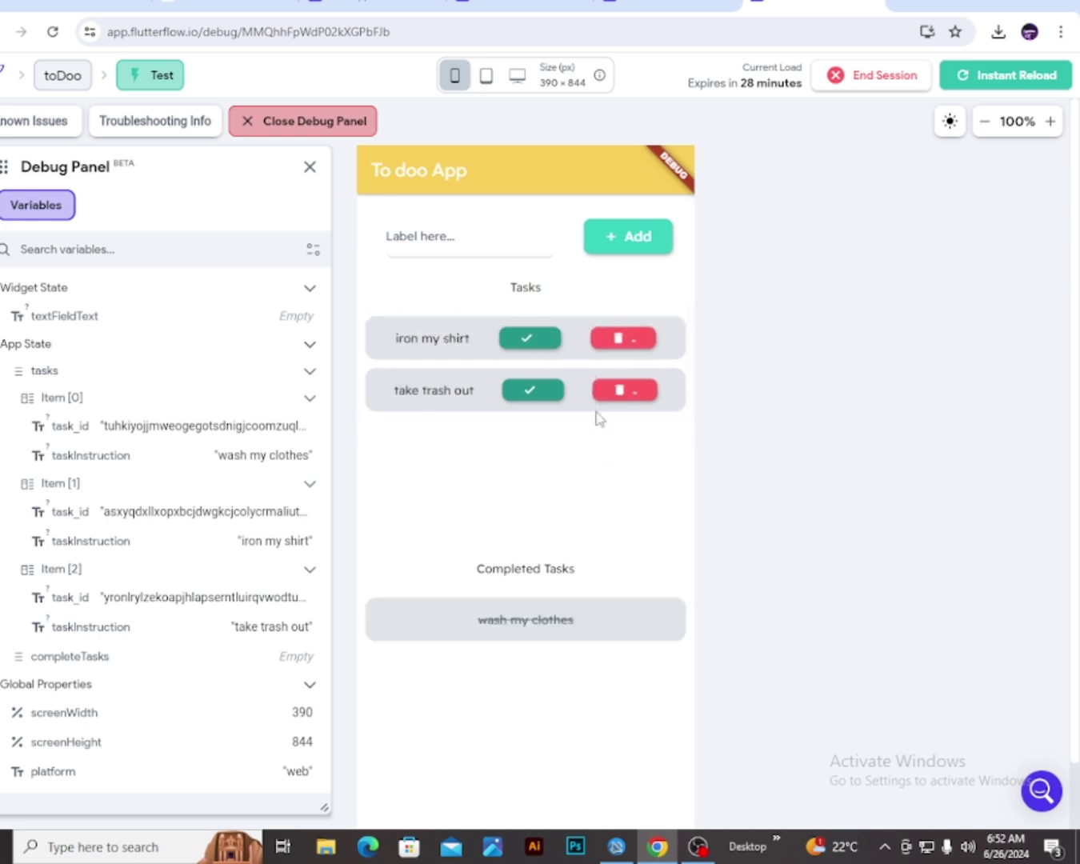
pyautogui.click(542, 350)
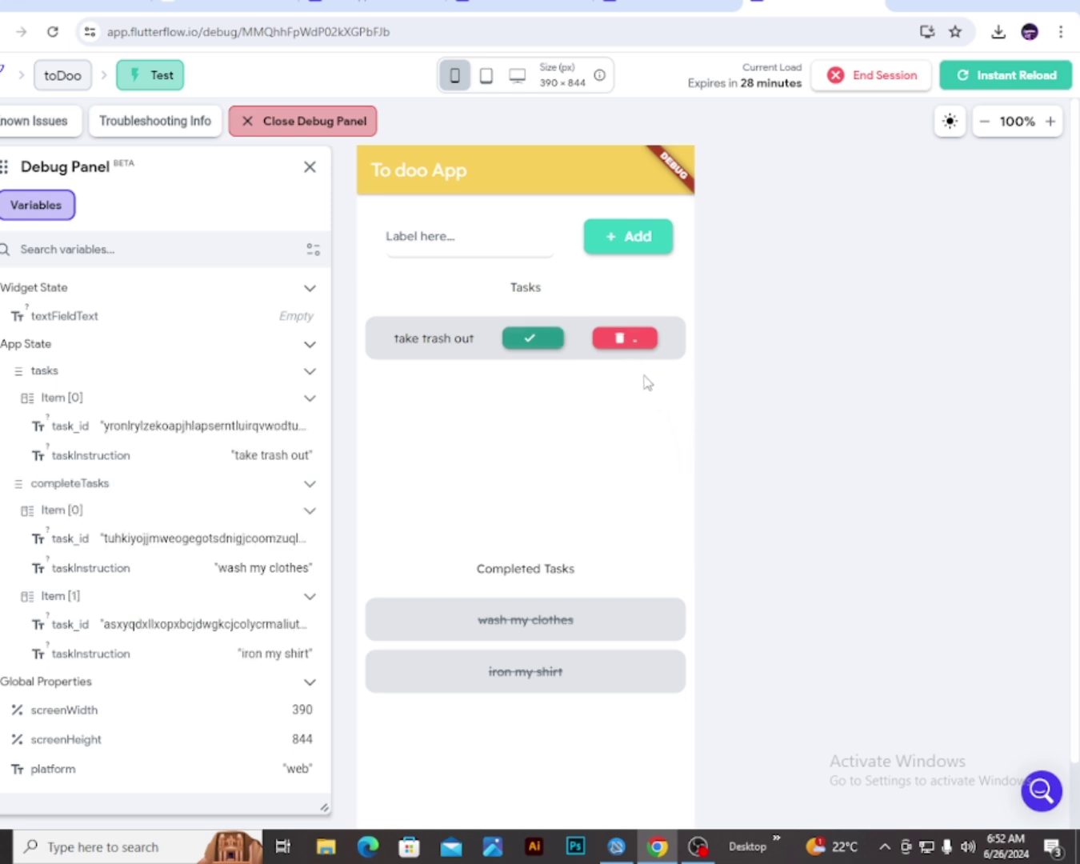
pyautogui.click(627, 340)
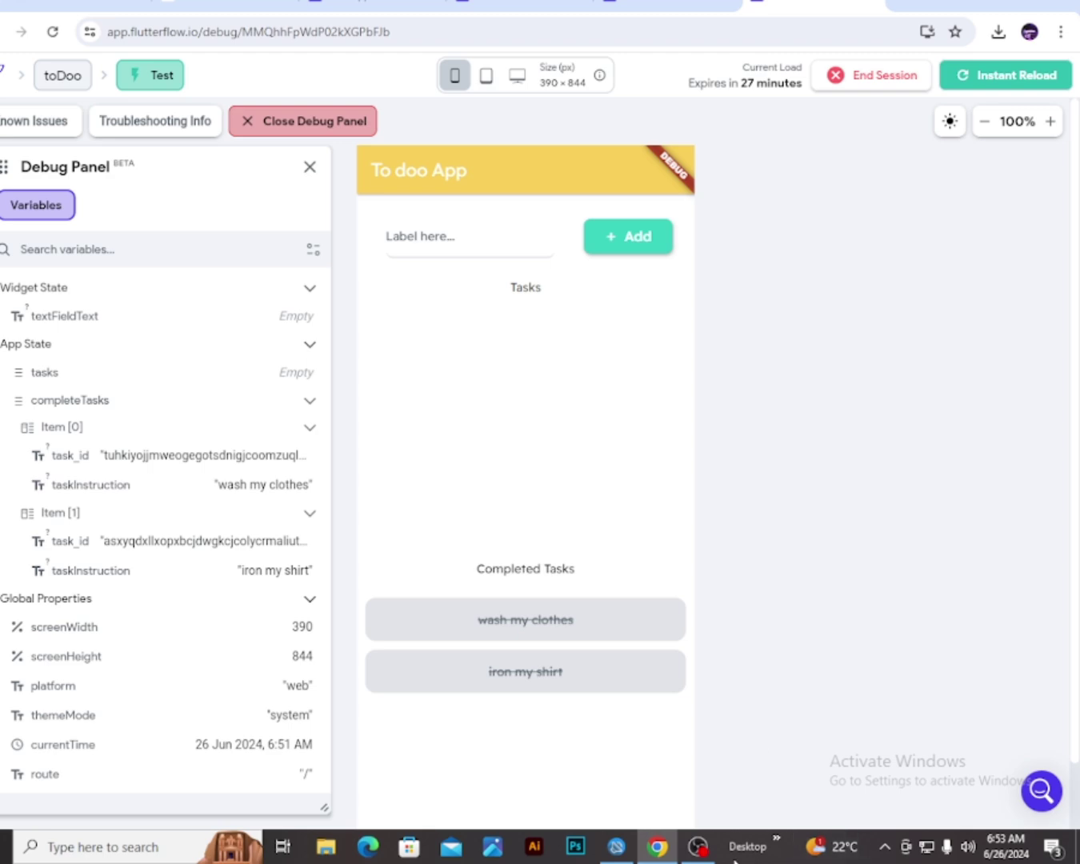
pyautogui.click(698, 846)
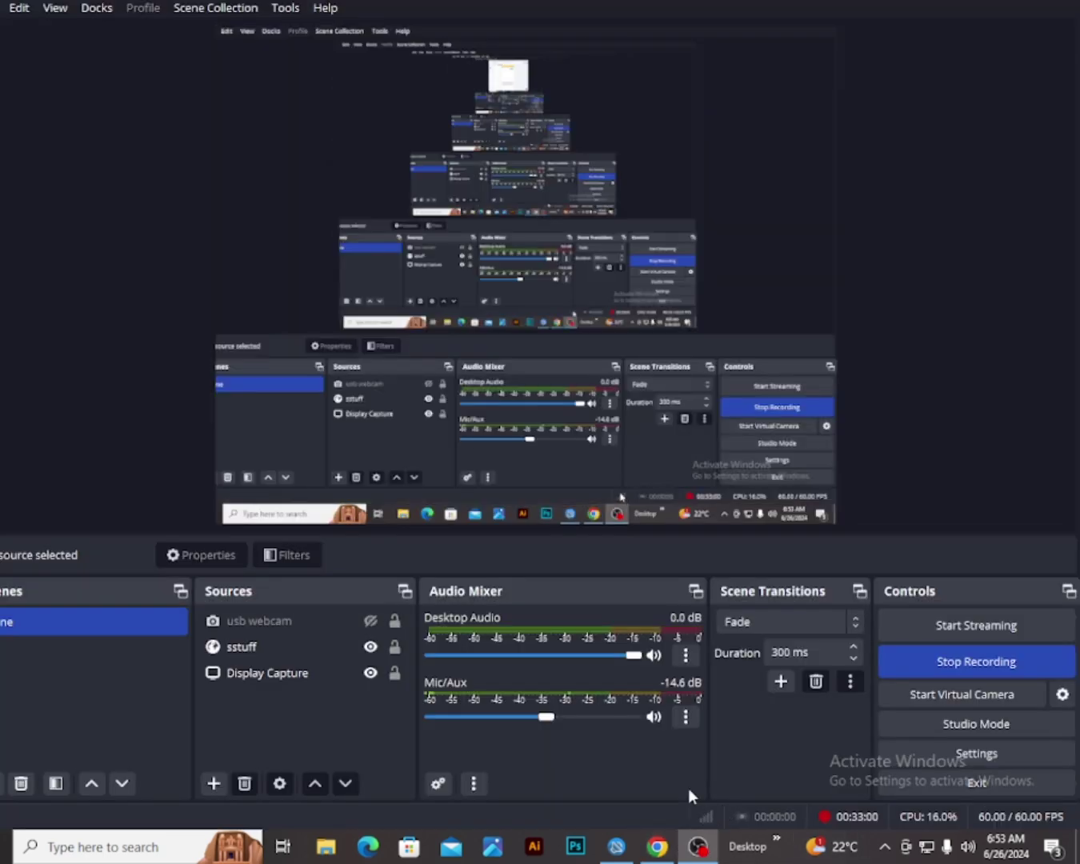